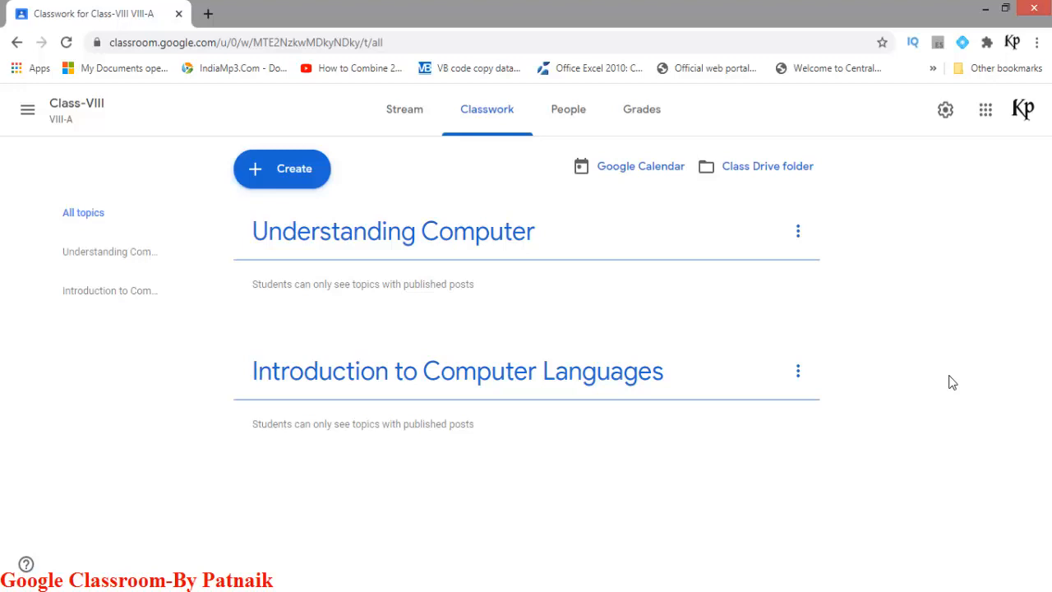
Search the web for "google forms" in a new browser tab and go to the personal Google Forms home page
left_click(208, 14)
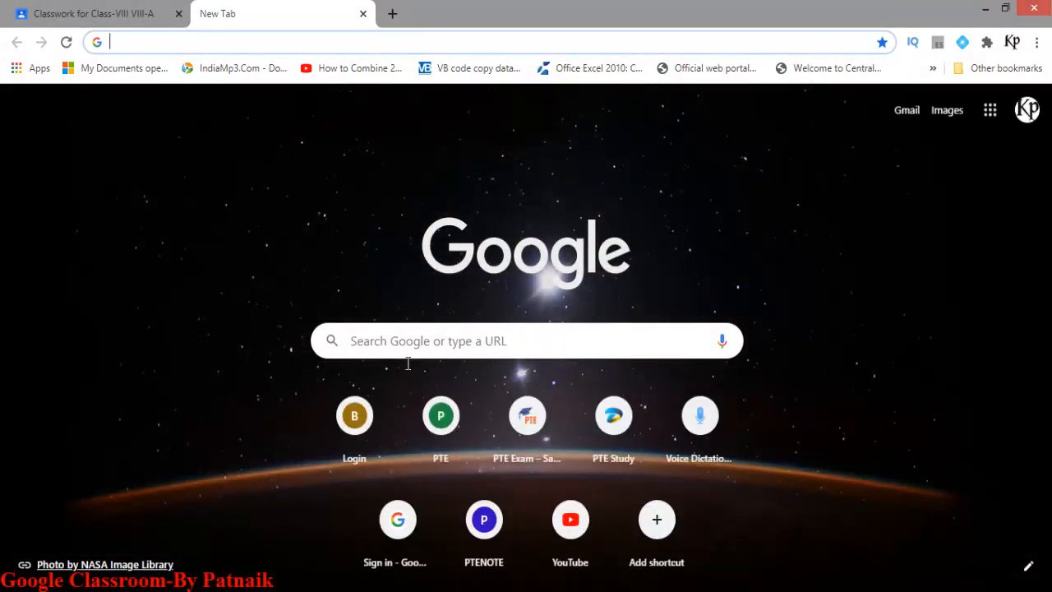
type("gogl")
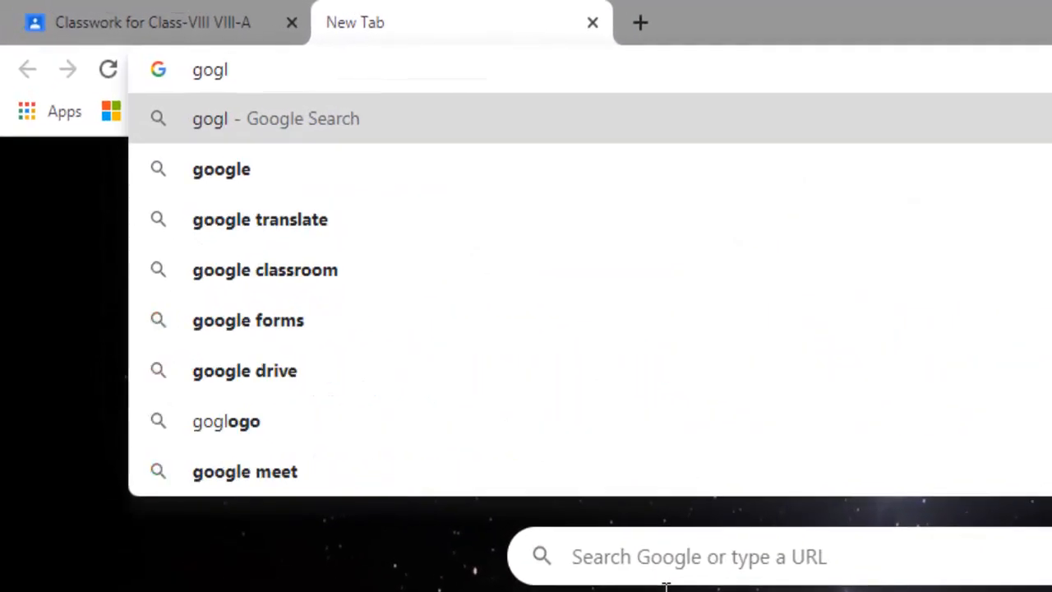
key("BackSpace")
key("BackSpace")
type("ogle forms")
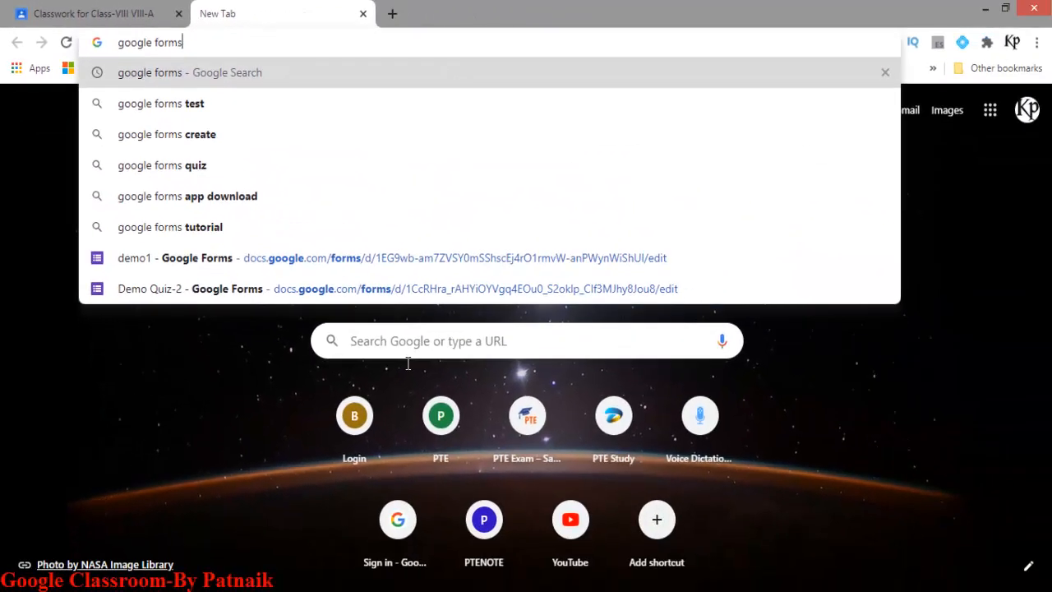
key("Return")
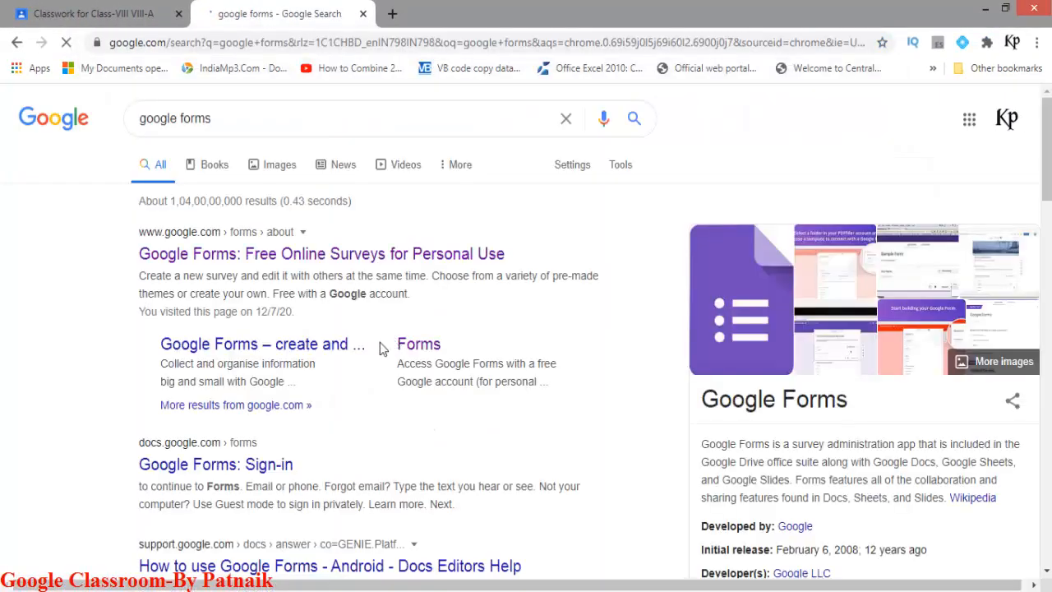
left_click(247, 256)
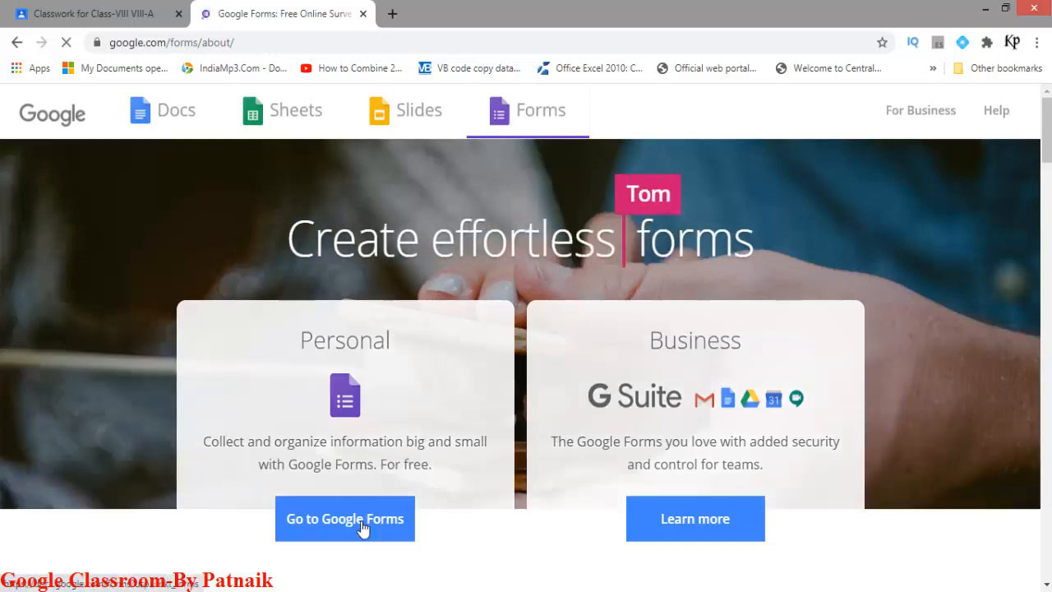
left_click(362, 526)
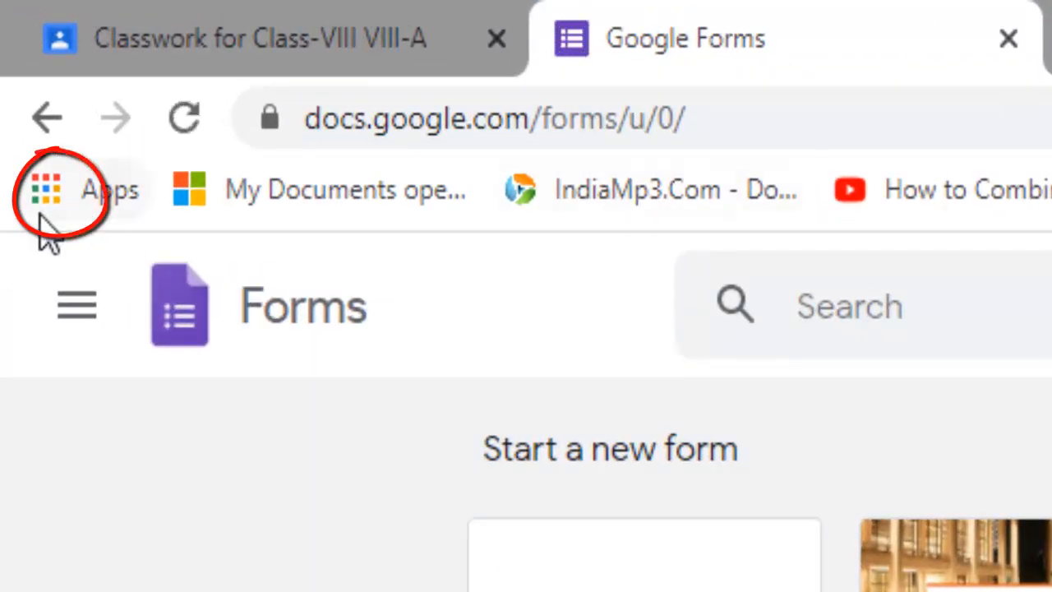
Start a new blank form from the Google Forms home page
left_click(37, 206)
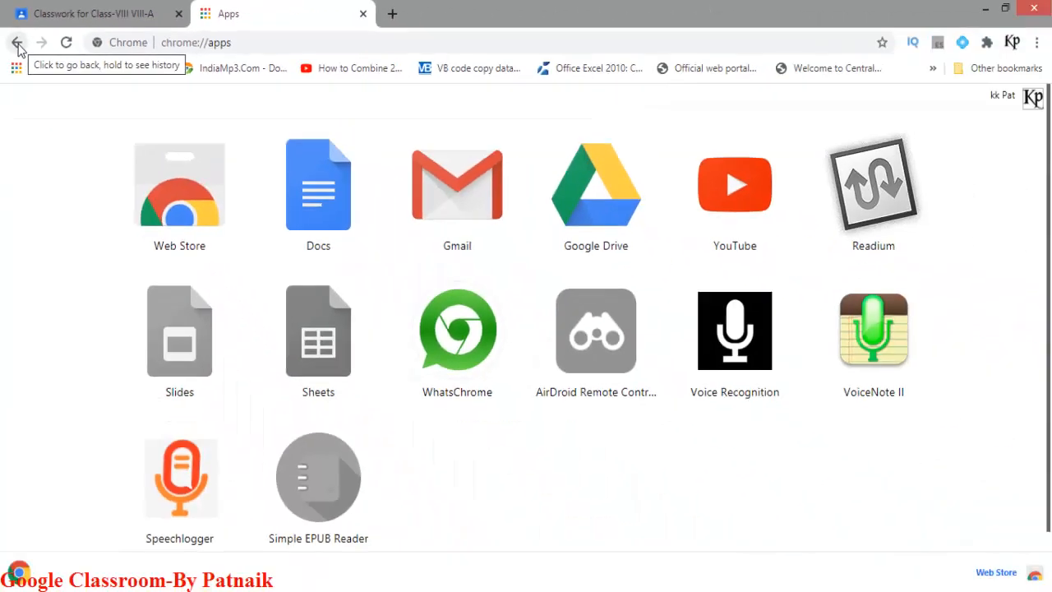
left_click(32, 81)
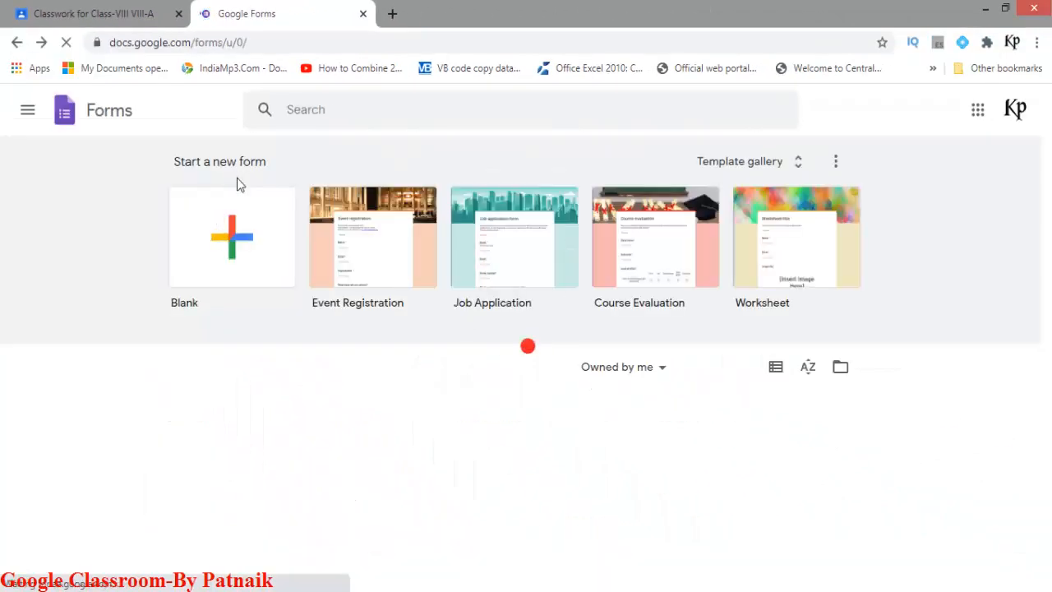
left_click(244, 248)
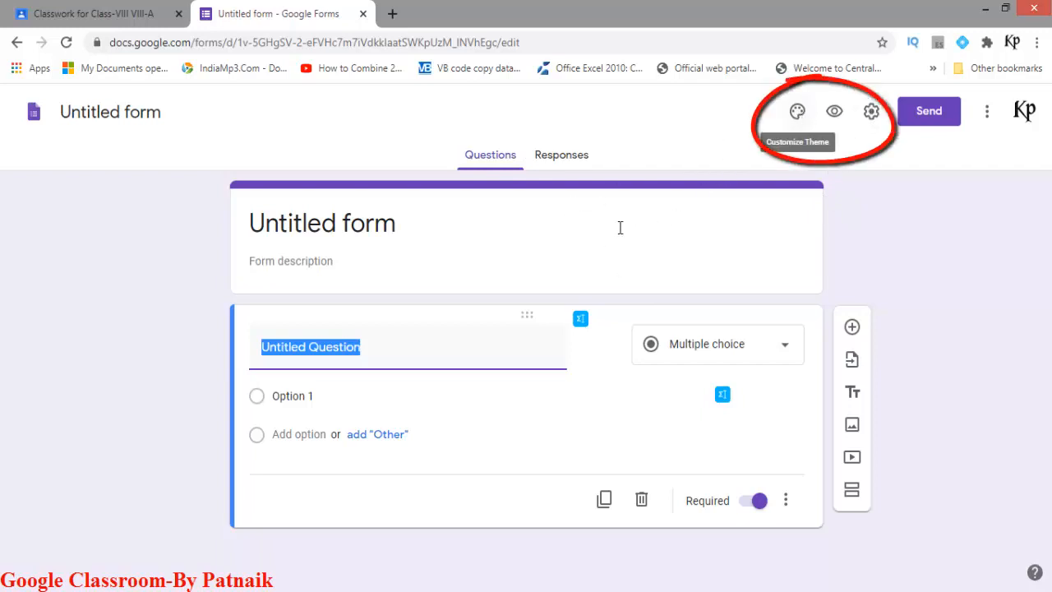
Insert the multicoloured yarn picture from the Work and School themes as the form's header image
left_click(798, 113)
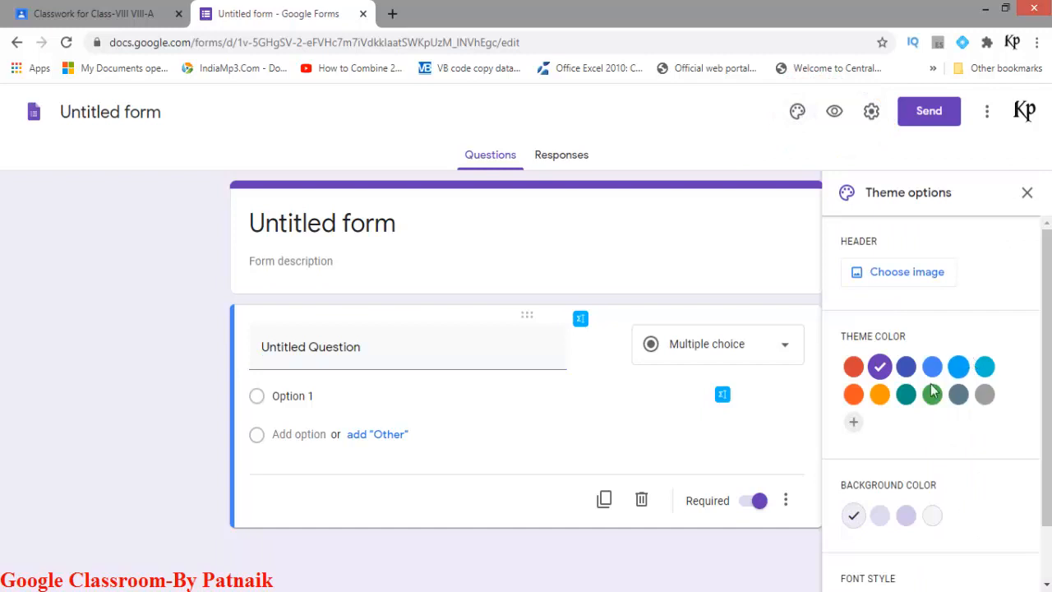
left_click(855, 425)
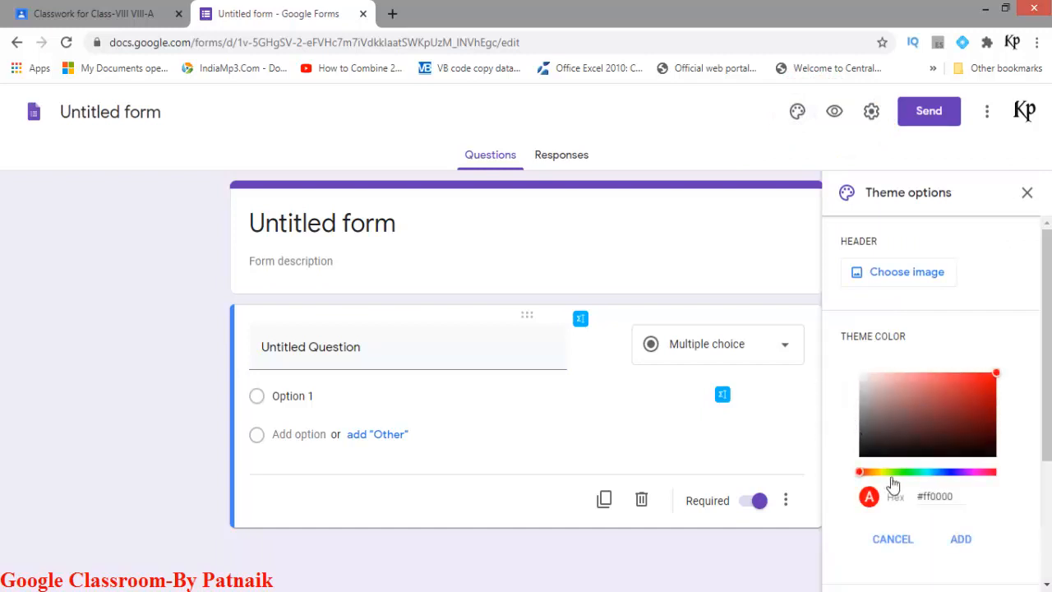
left_click(895, 276)
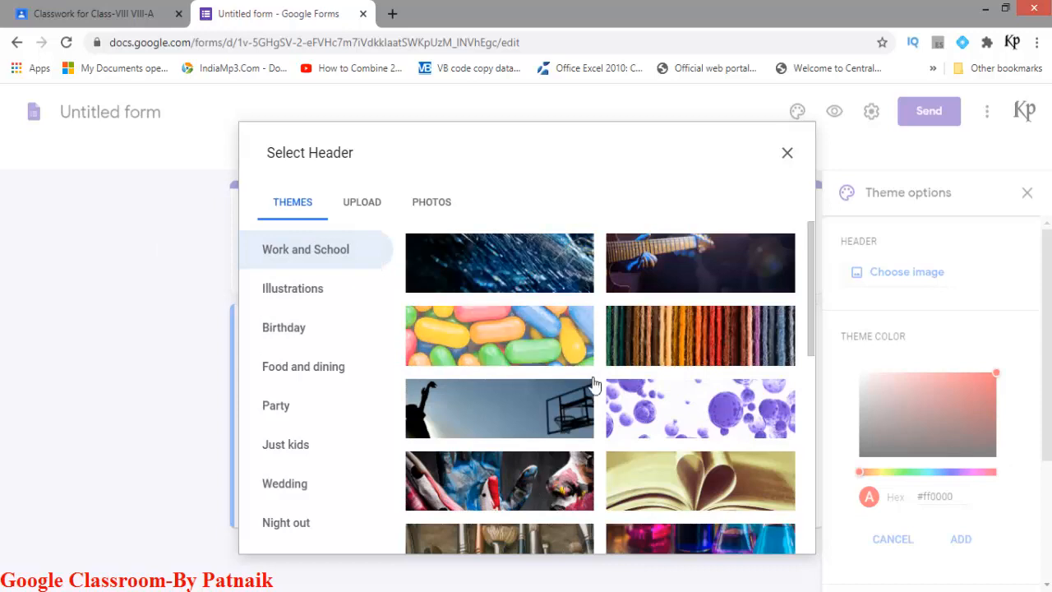
scroll(602, 411, "down", 2)
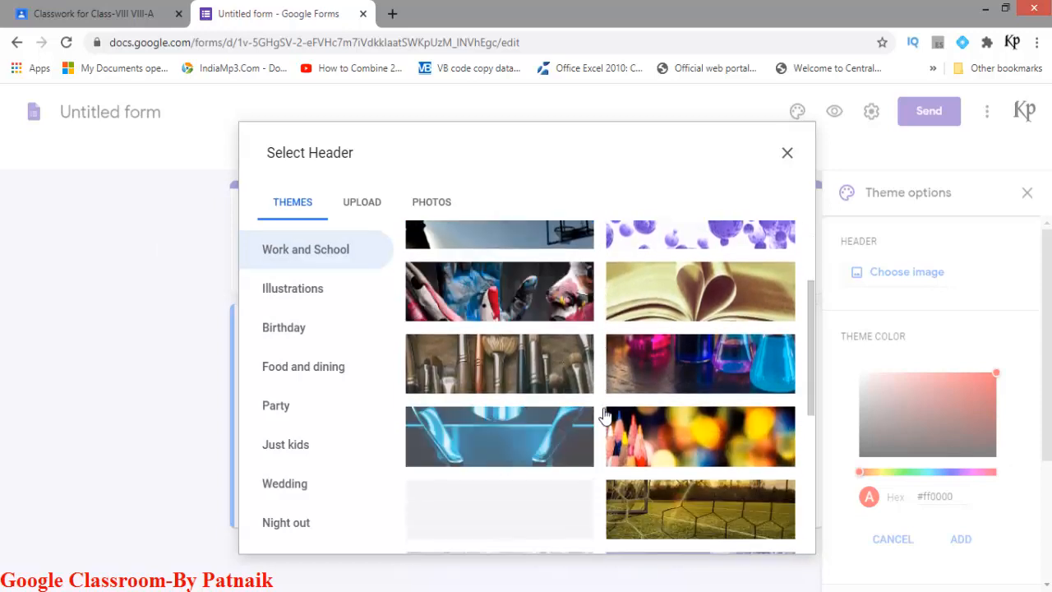
scroll(748, 403, "down", 2)
scroll(723, 407, "up", 4)
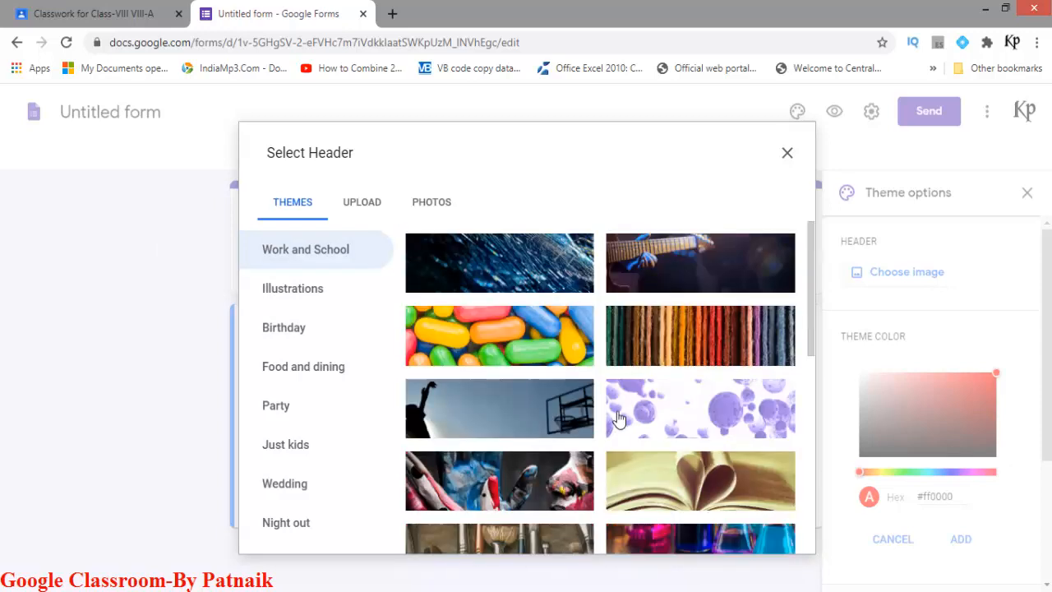
left_click(700, 332)
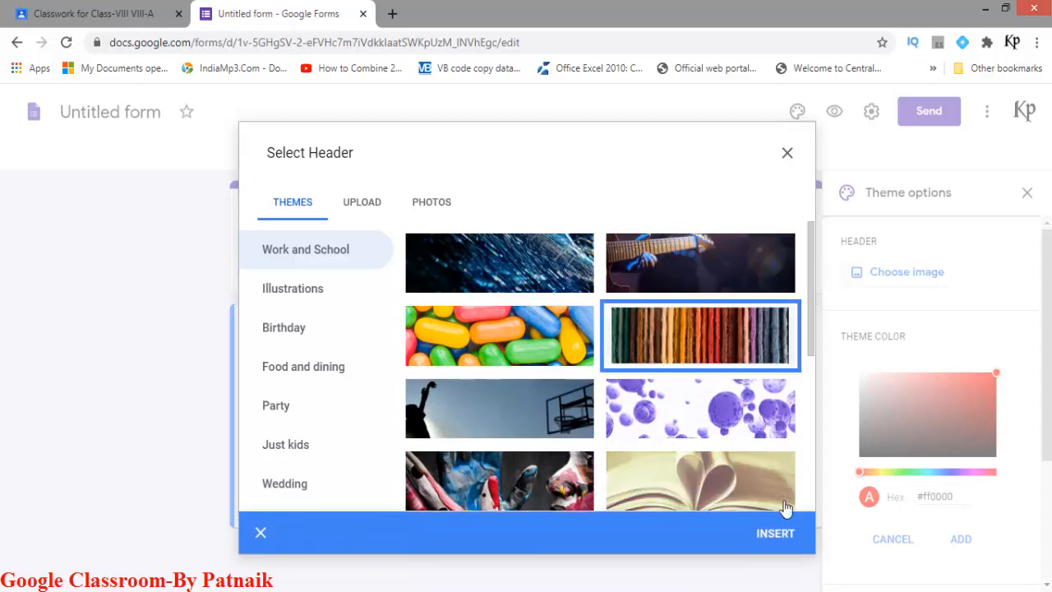
left_click(779, 532)
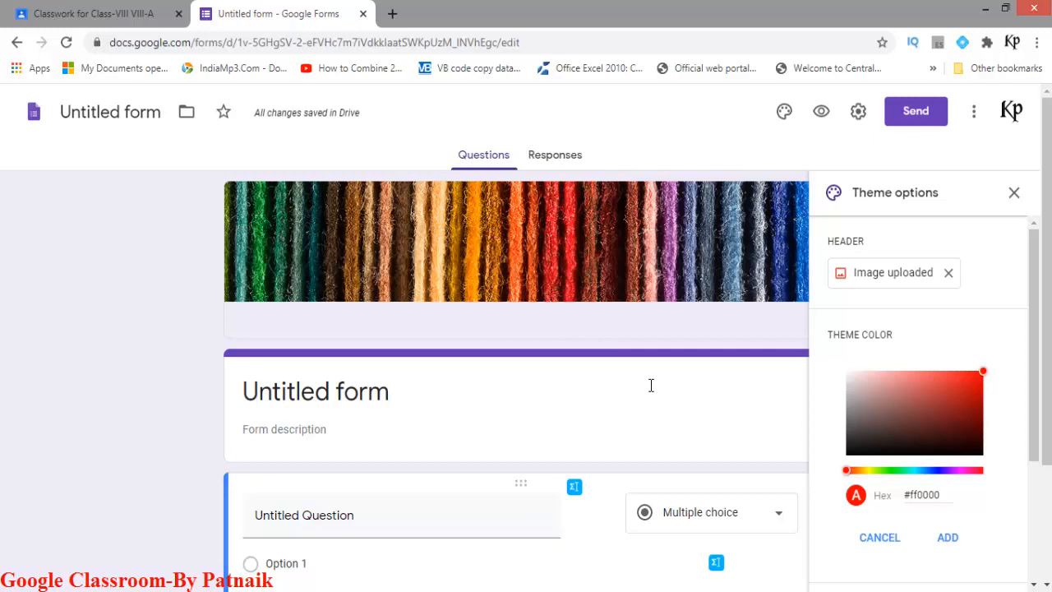
Set the form to collect email addresses and always send response receipts to respondents
left_click(858, 115)
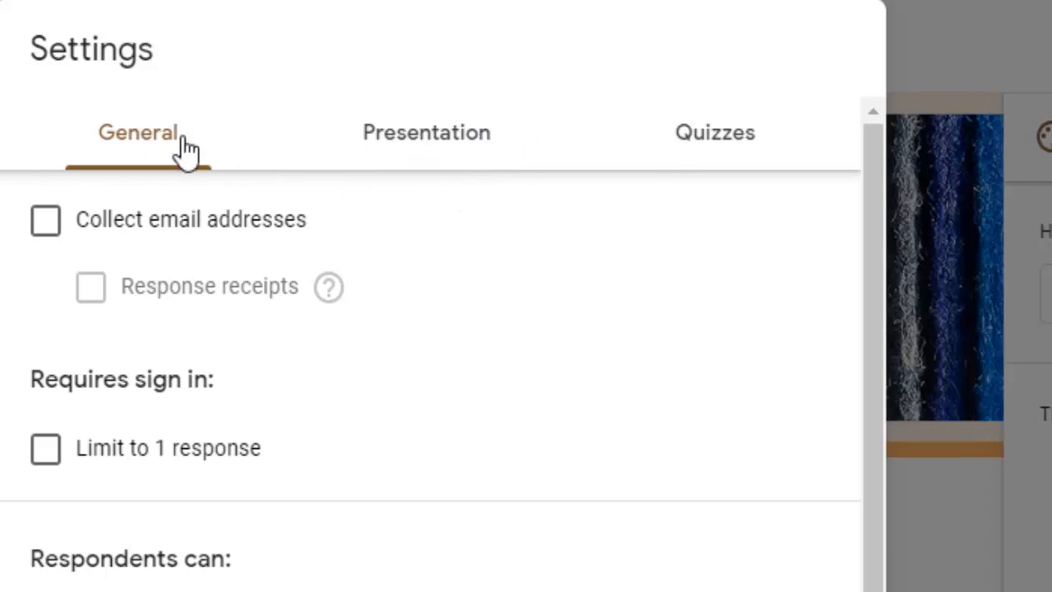
left_click(64, 244)
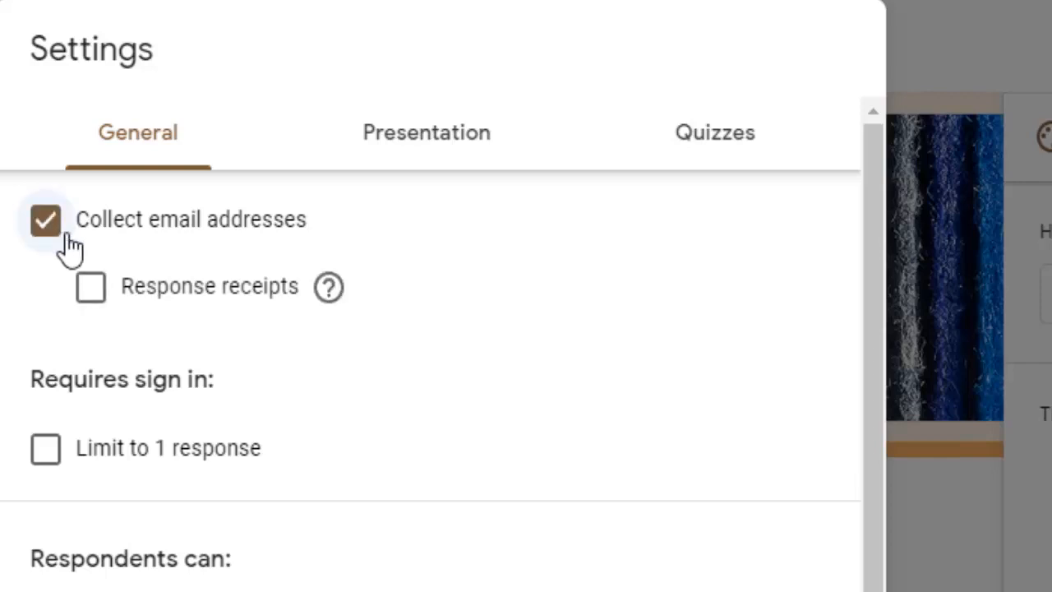
mouse_move(334, 285)
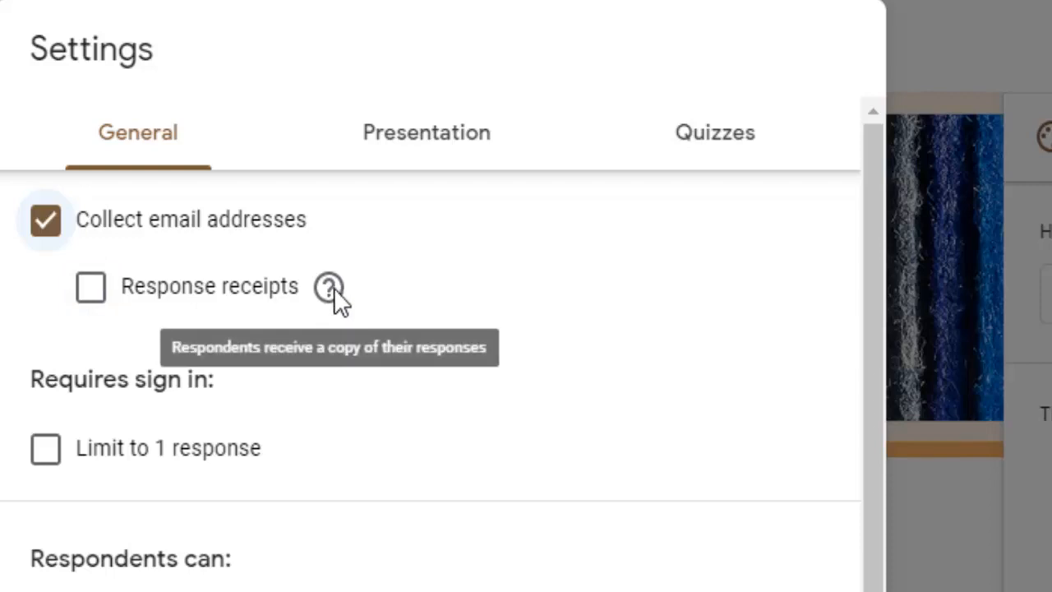
left_click(105, 285)
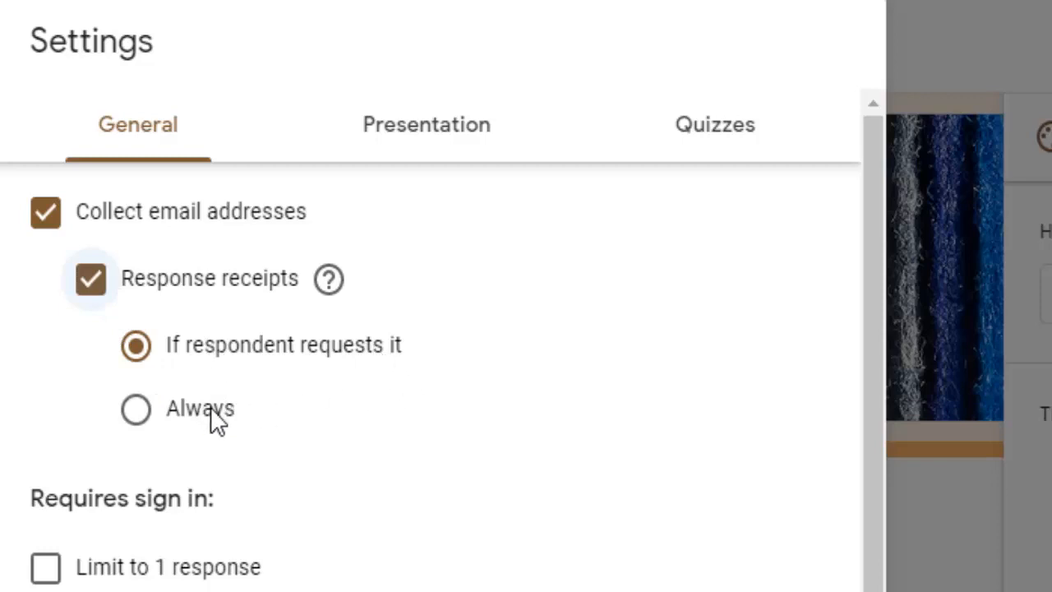
left_click(141, 417)
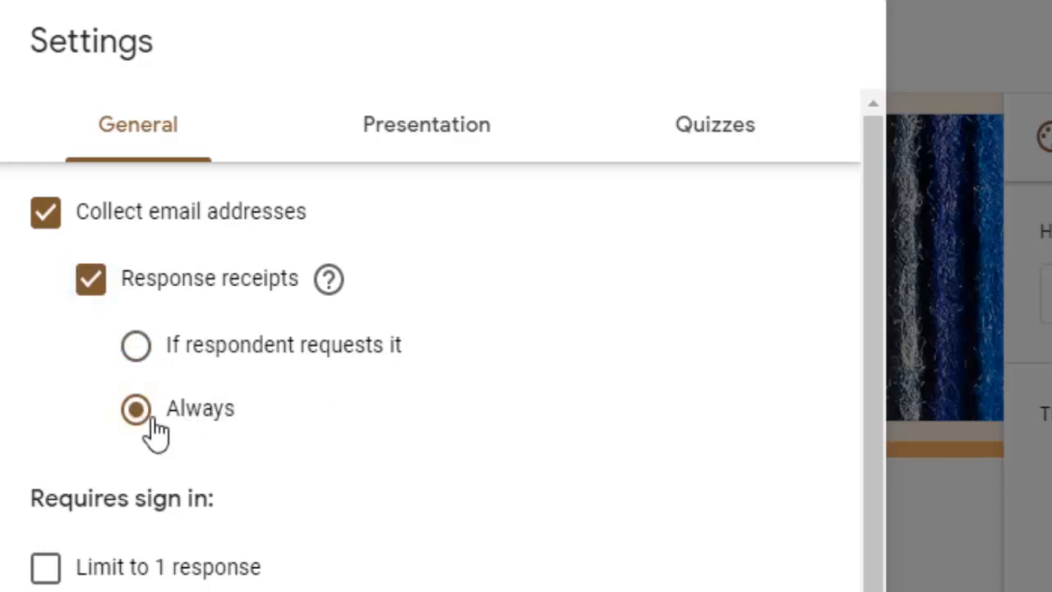
Allow respondents to see summary charts and text responses in the general form settings
scroll(352, 452, "down", 2)
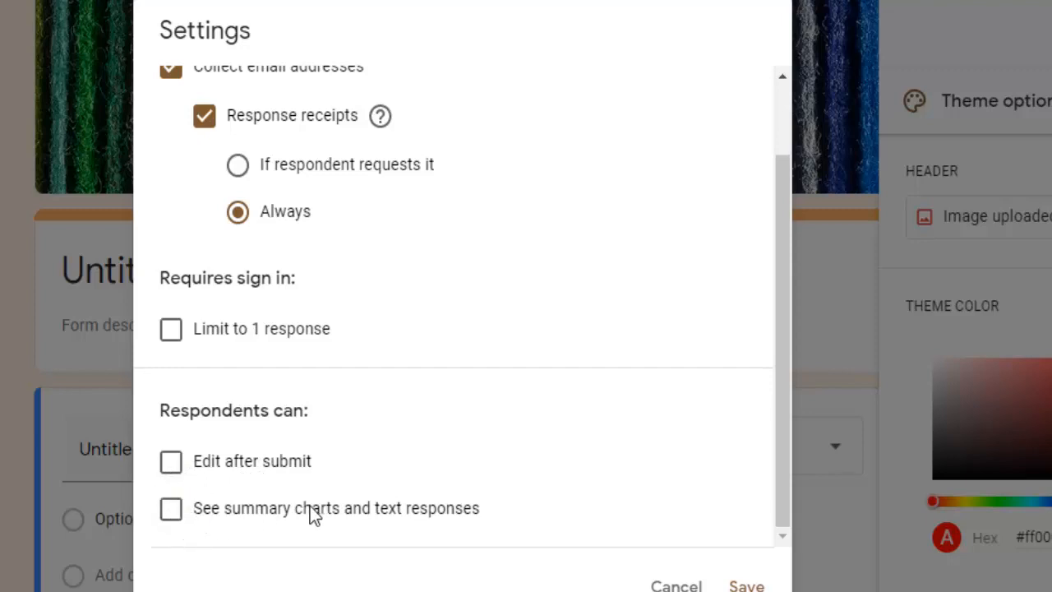
left_click(180, 517)
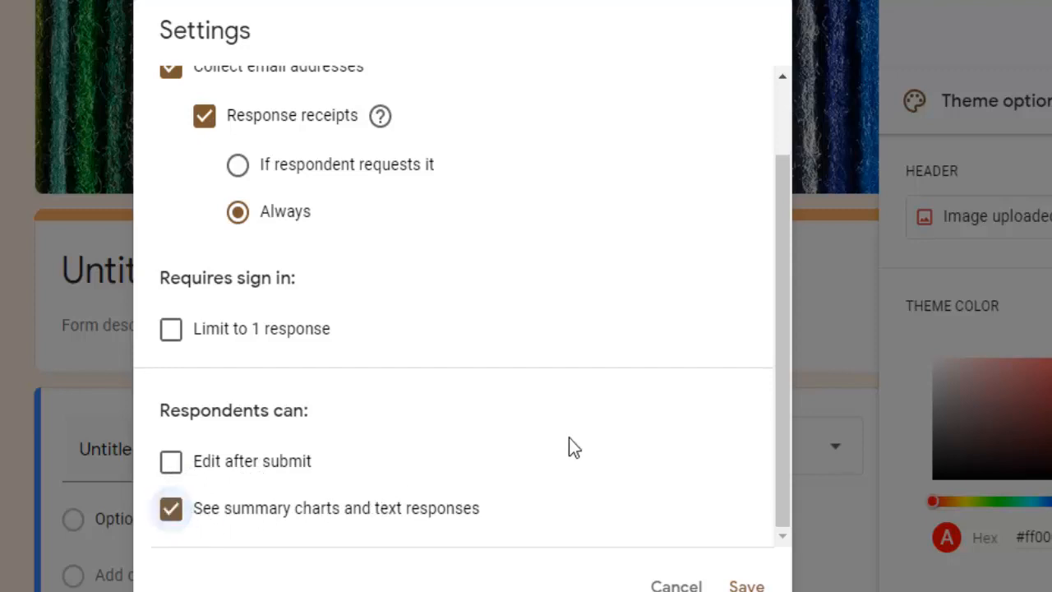
scroll(568, 437, "down", 1)
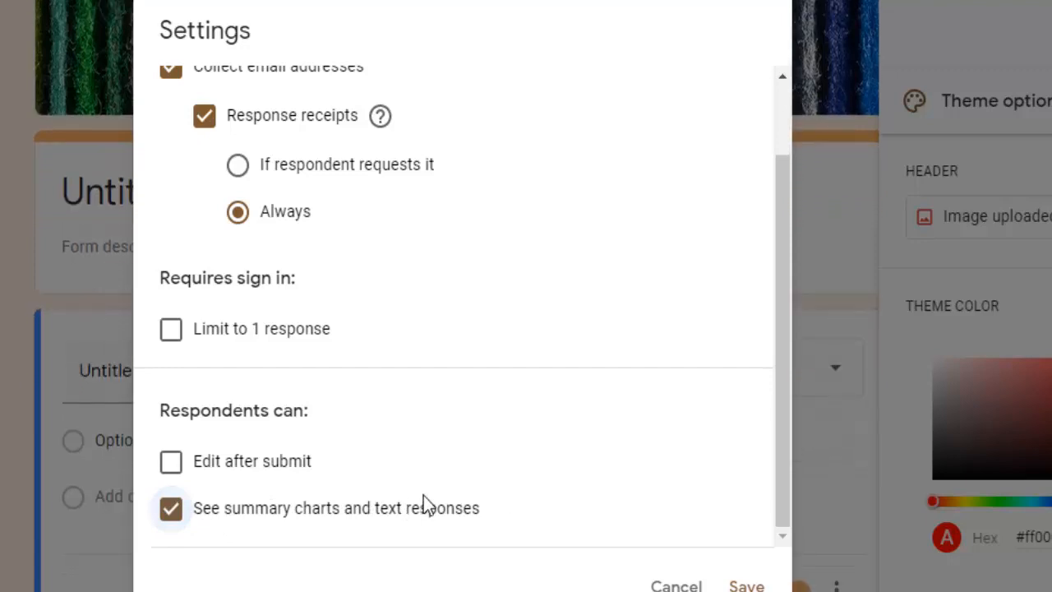
Enable the progress bar and shuffled question order in the form's presentation settings
scroll(584, 326, "up", 3)
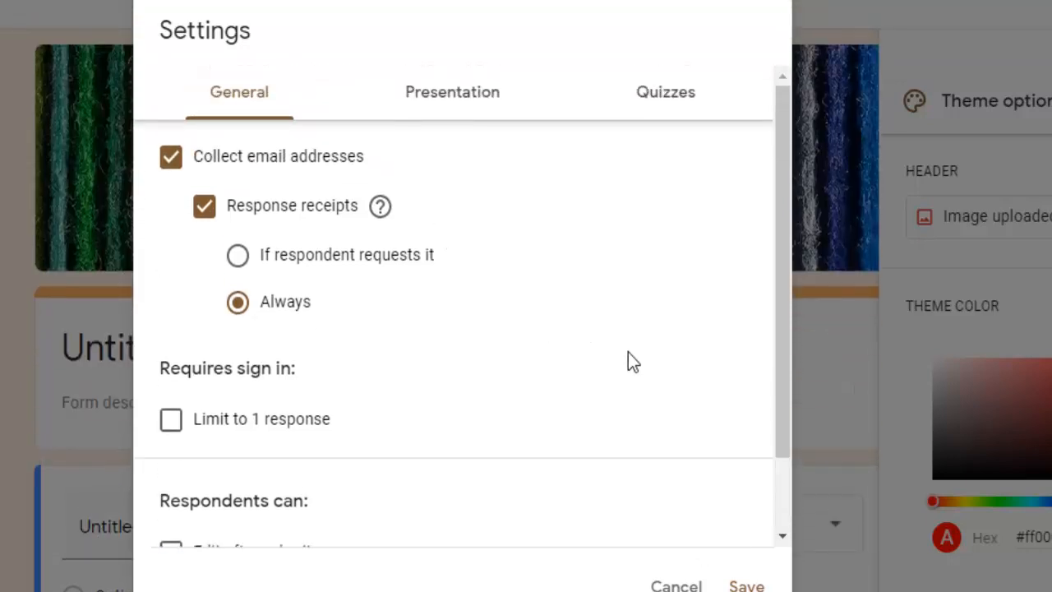
left_click(472, 96)
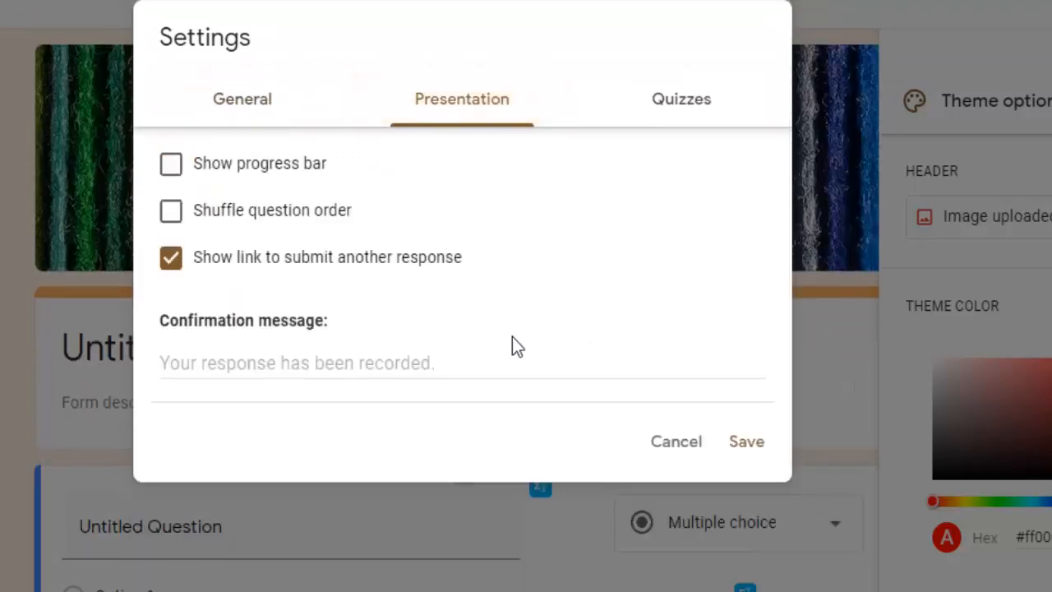
left_click(186, 167)
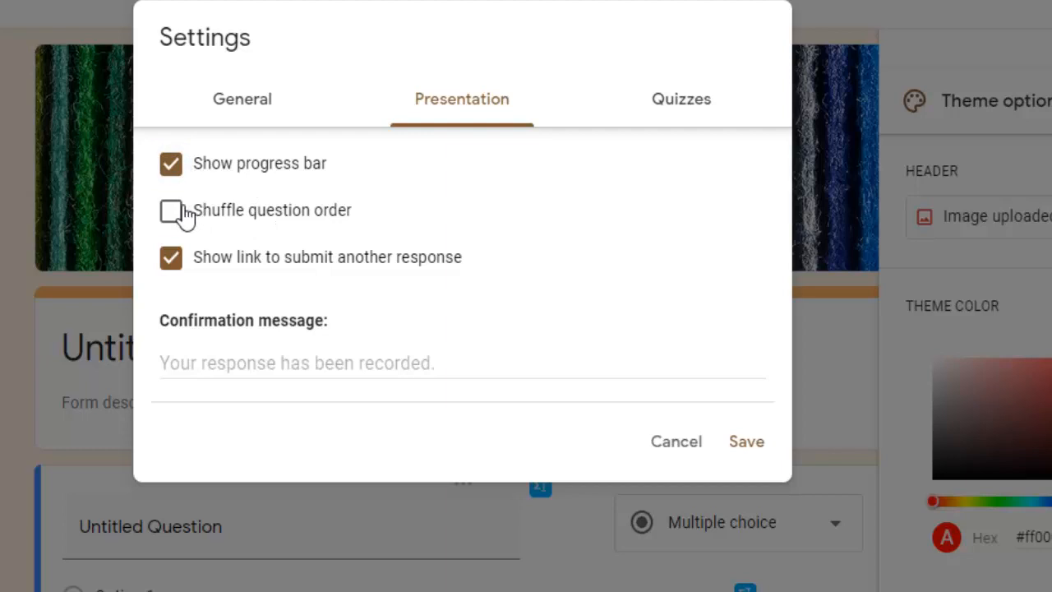
left_click(186, 213)
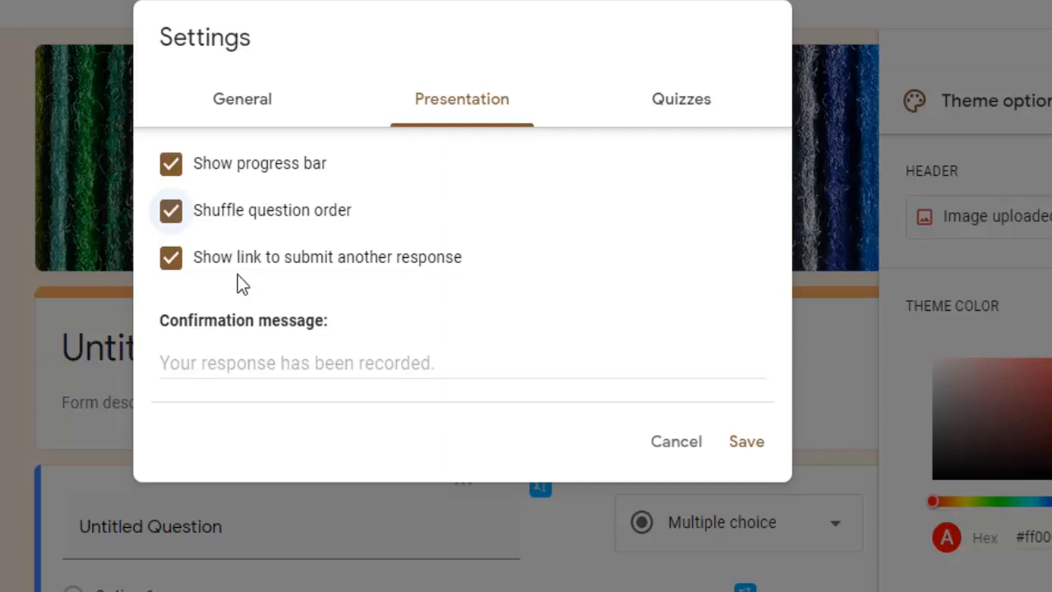
Make the form a quiz and save the form settings
left_click(679, 117)
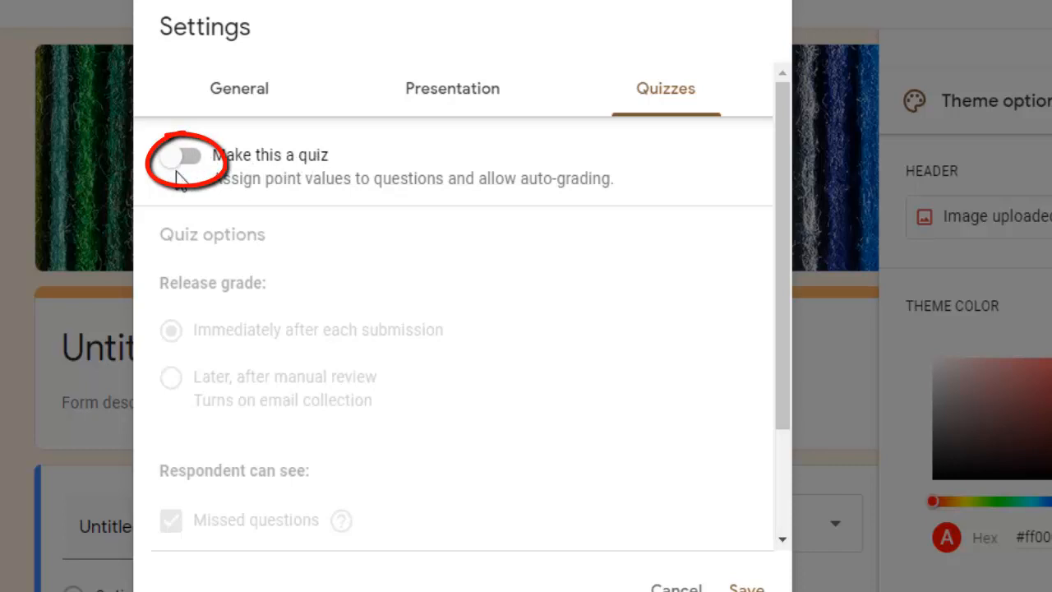
left_click(183, 161)
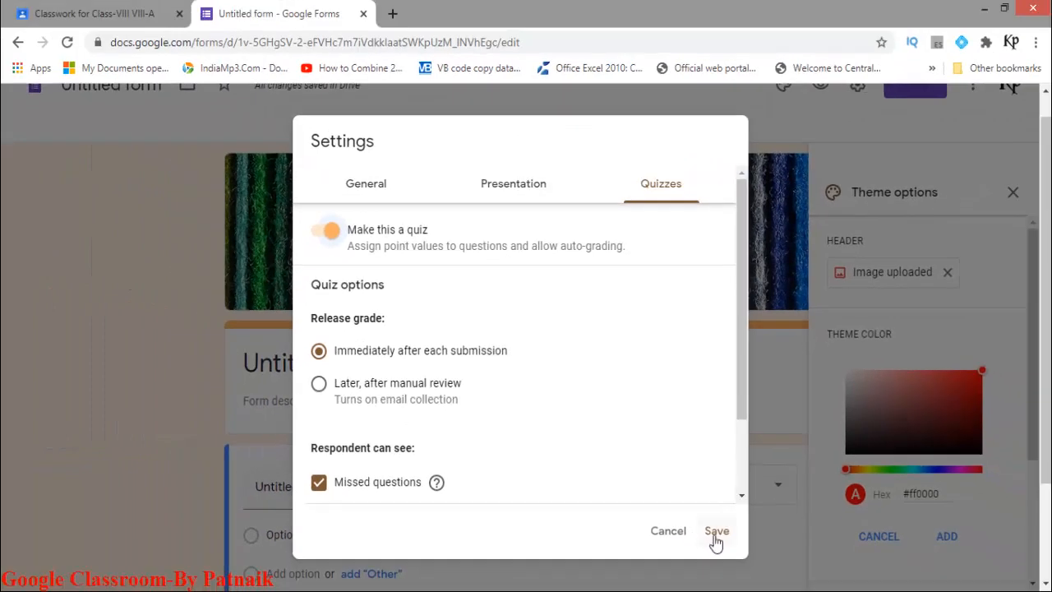
left_click(716, 531)
Turn off the option that makes the form a quiz and save the settings
scroll(597, 422, "down", 3)
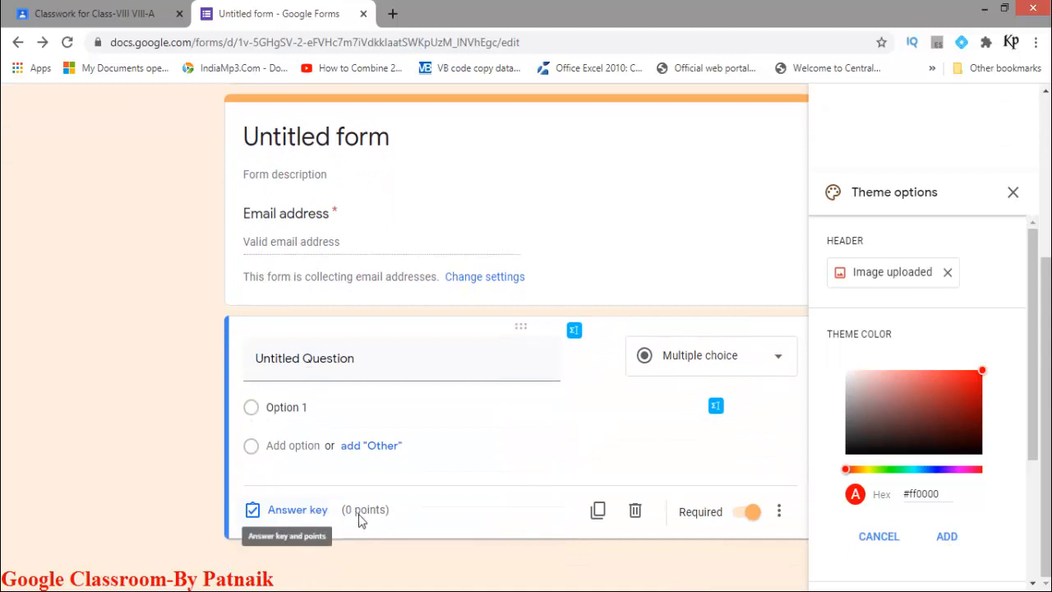
scroll(535, 432, "up", 2)
scroll(555, 398, "down", 2)
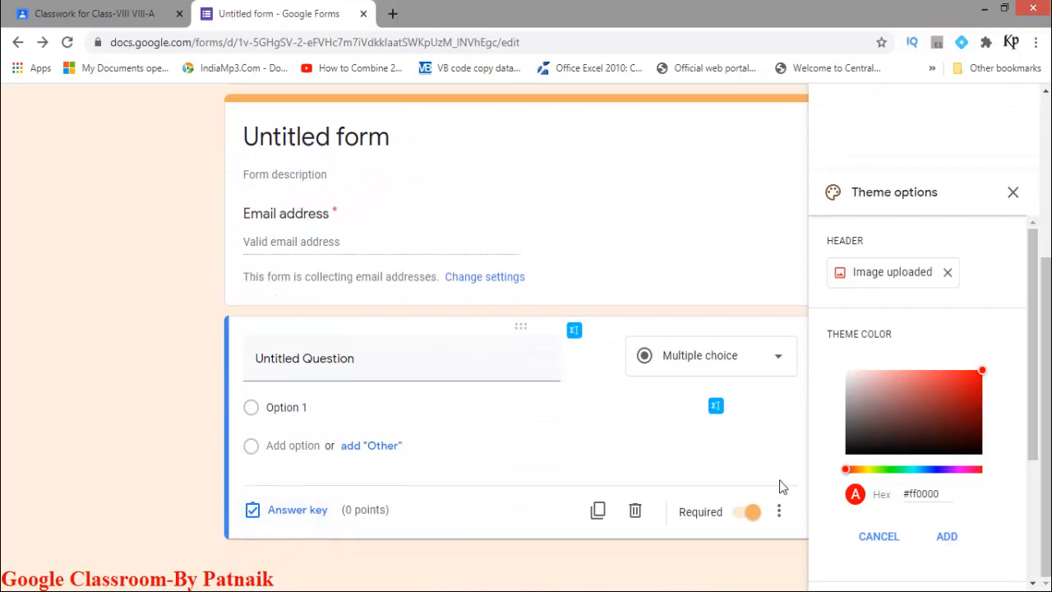
scroll(735, 340, "up", 3)
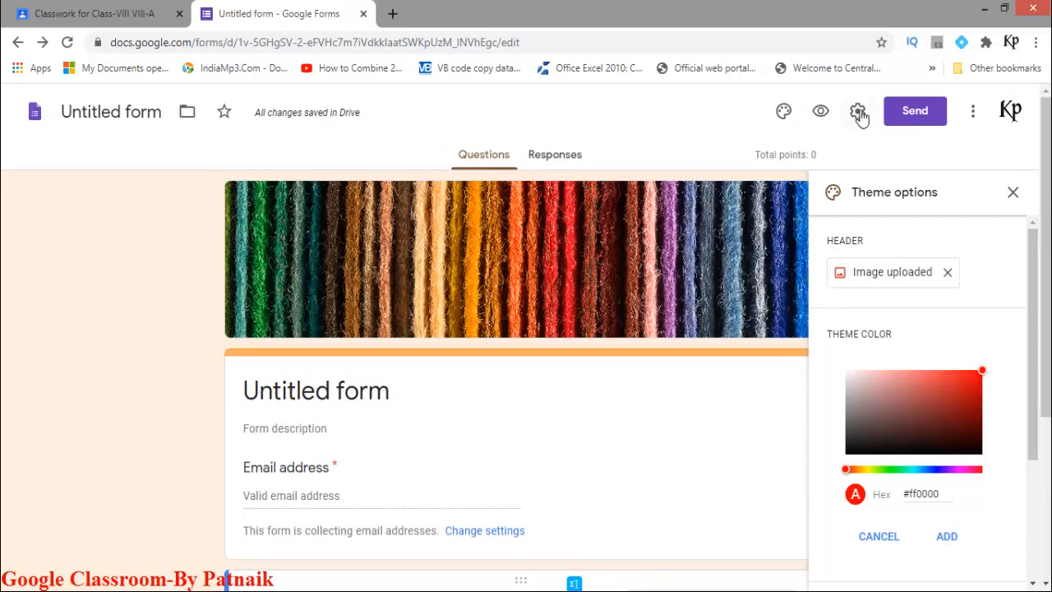
left_click(857, 111)
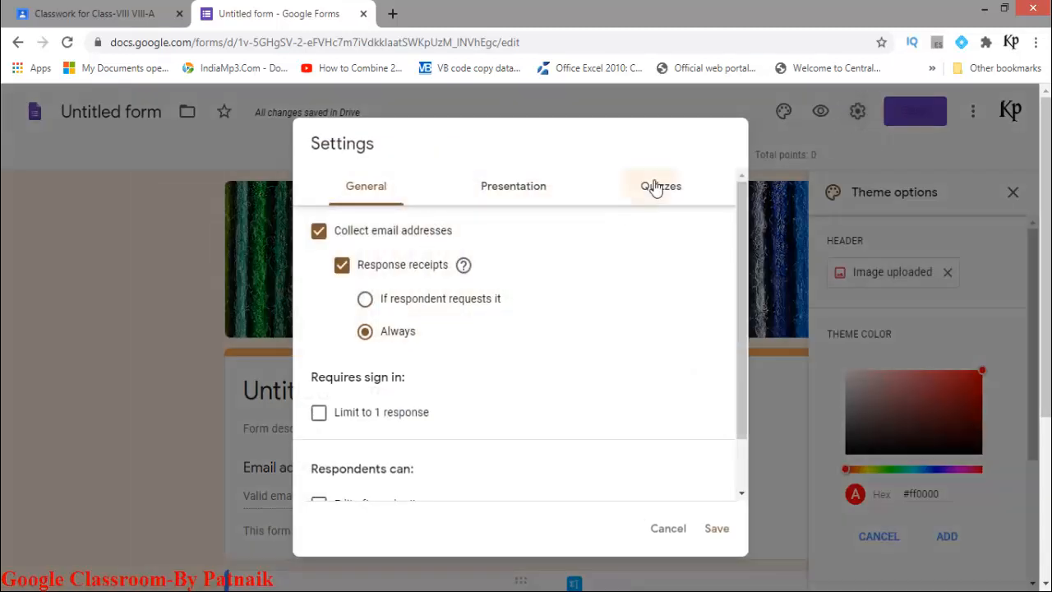
left_click(649, 186)
left_click(338, 234)
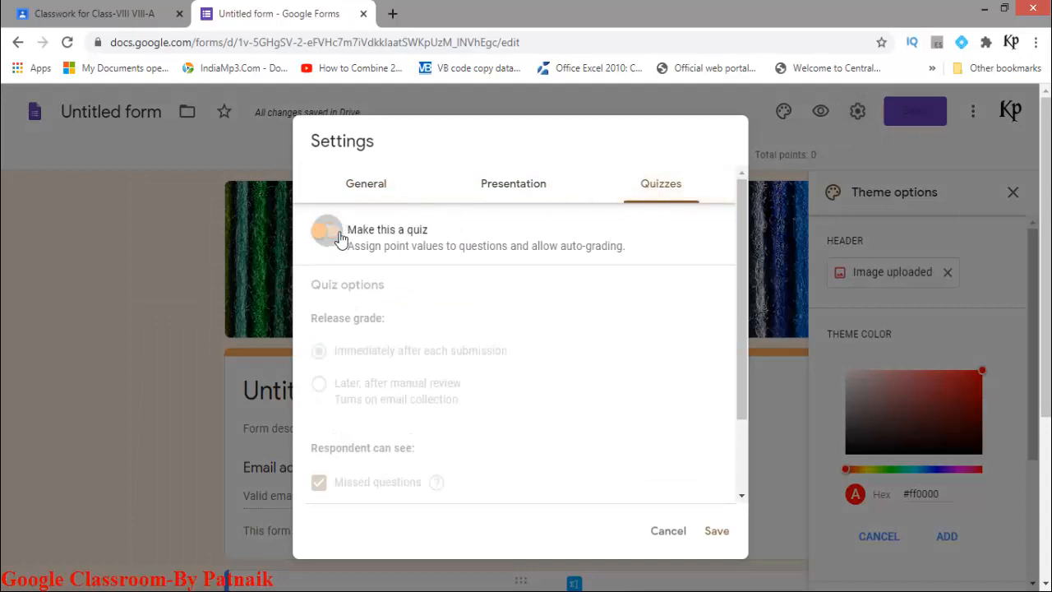
left_click(731, 534)
Turn the form back into a quiz in the quiz settings and save
scroll(660, 419, "down", 3)
scroll(659, 412, "down", 1)
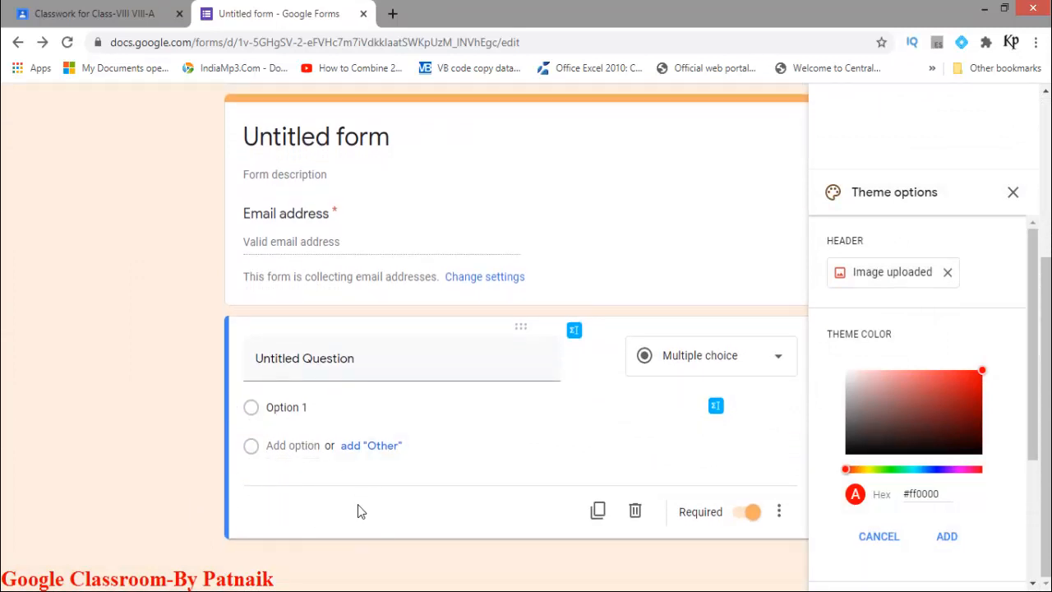
scroll(372, 480, "up", 1)
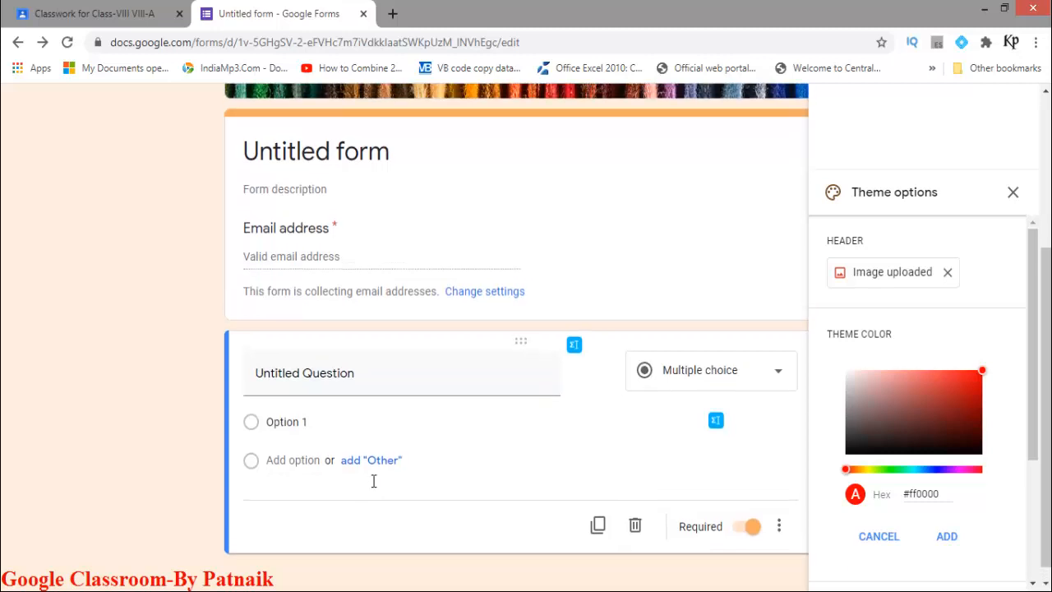
scroll(372, 480, "up", 3)
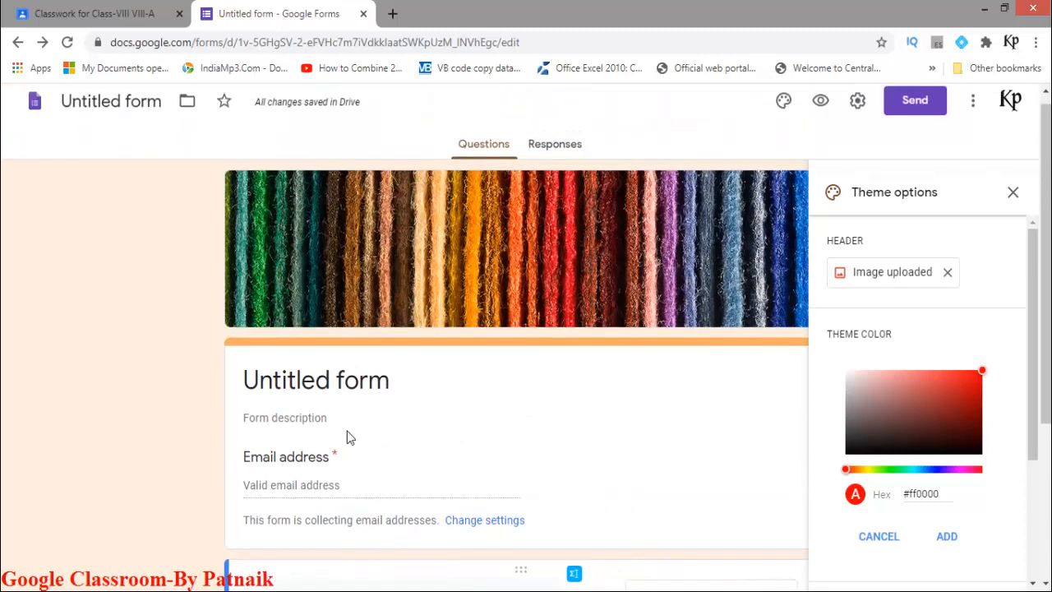
left_click(857, 101)
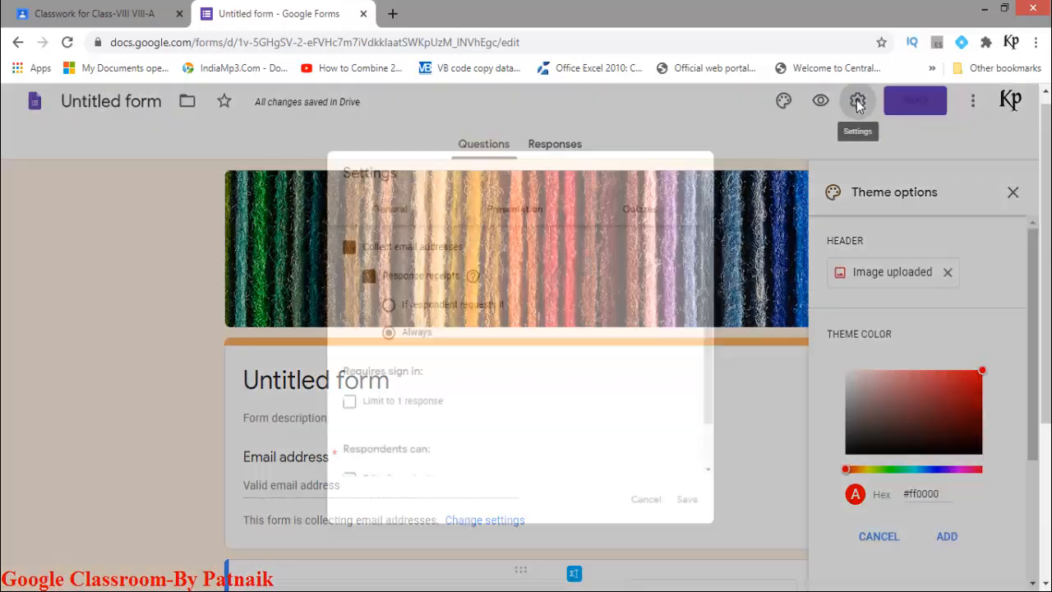
left_click(650, 198)
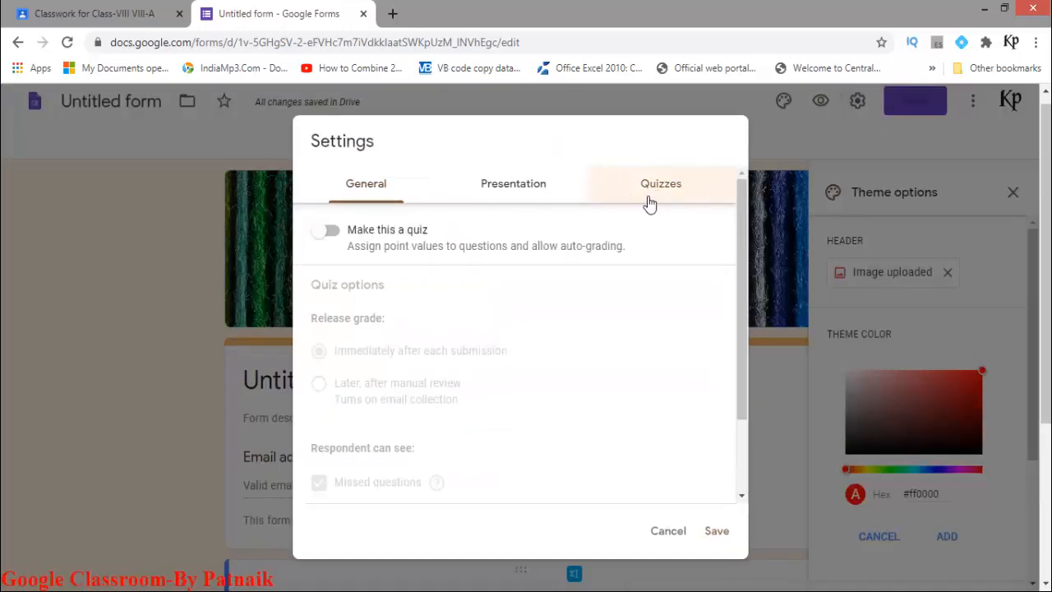
left_click(327, 230)
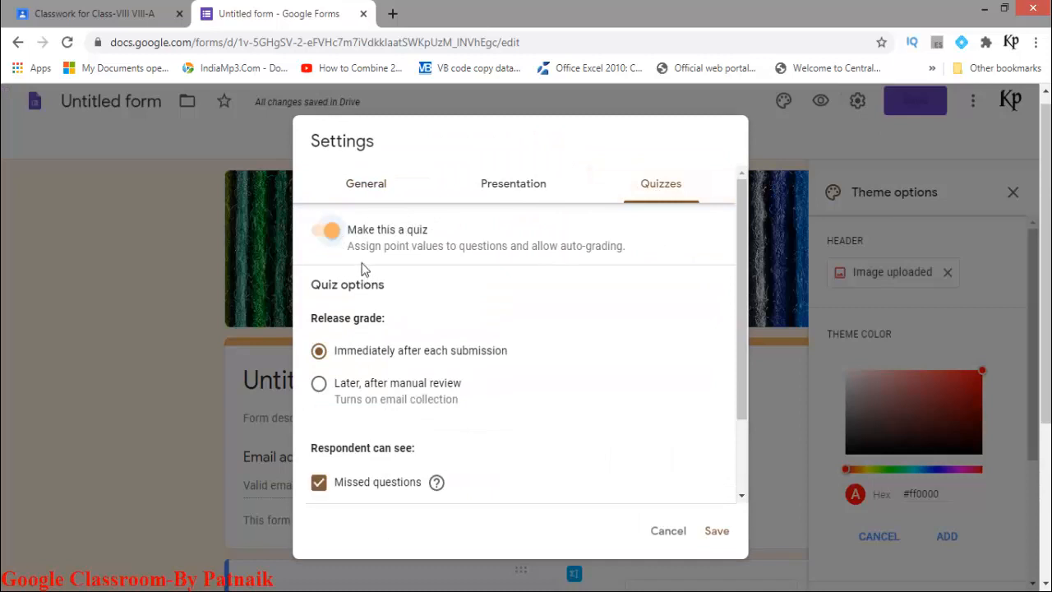
left_click(716, 531)
Title the form Demo1 and apply the same title as the form's document name
scroll(674, 413, "down", 3)
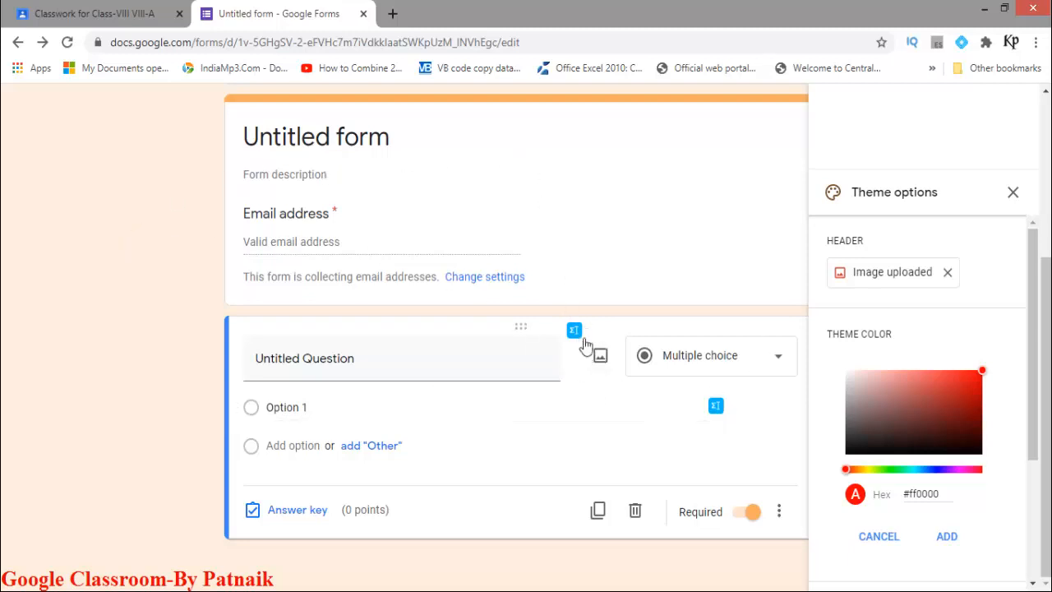
mouse_move(599, 358)
left_click(317, 370)
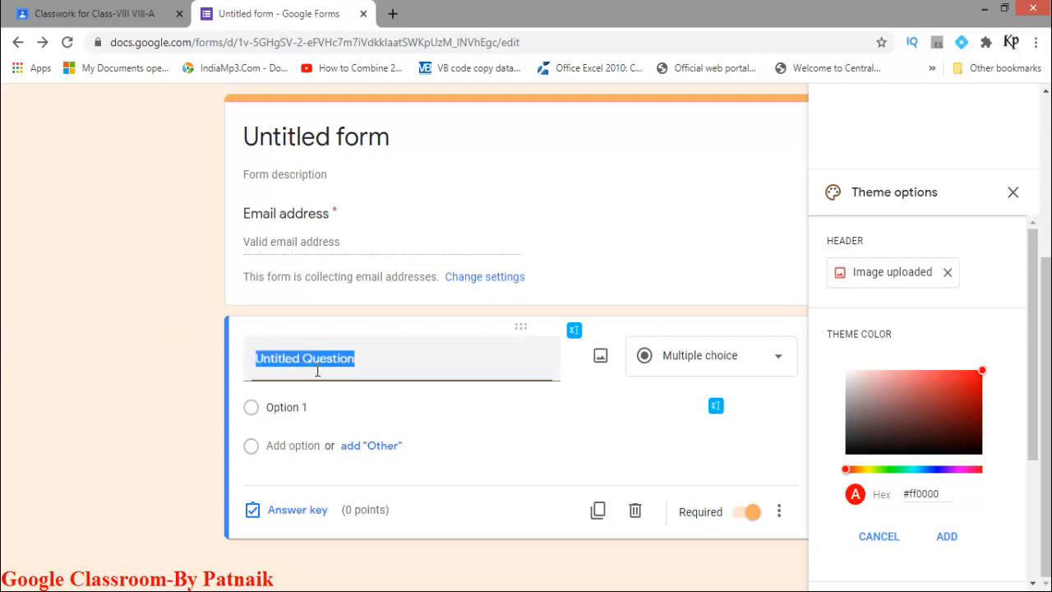
left_click(317, 147)
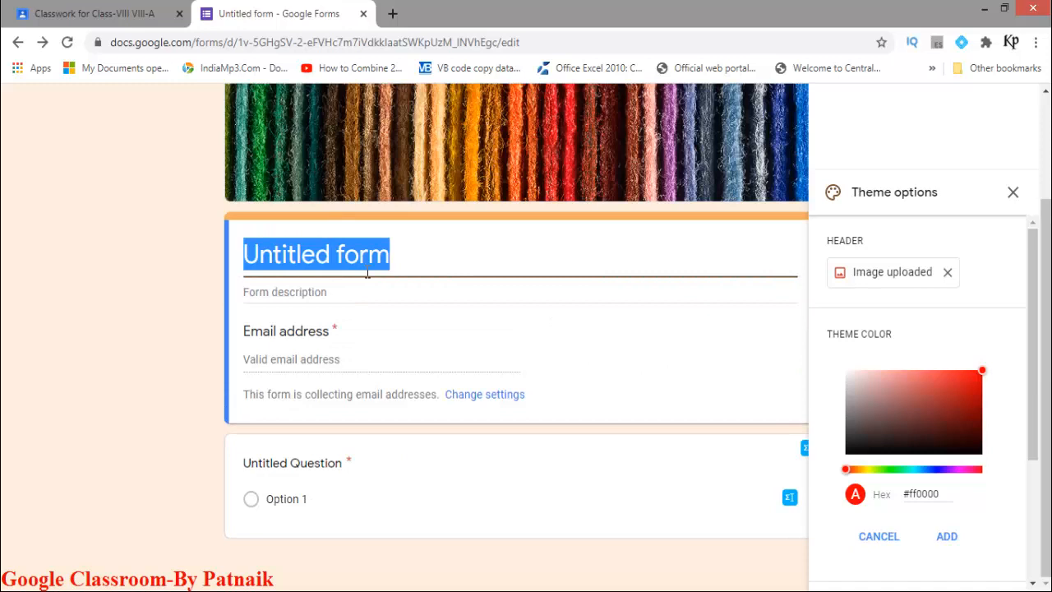
type("Demo")
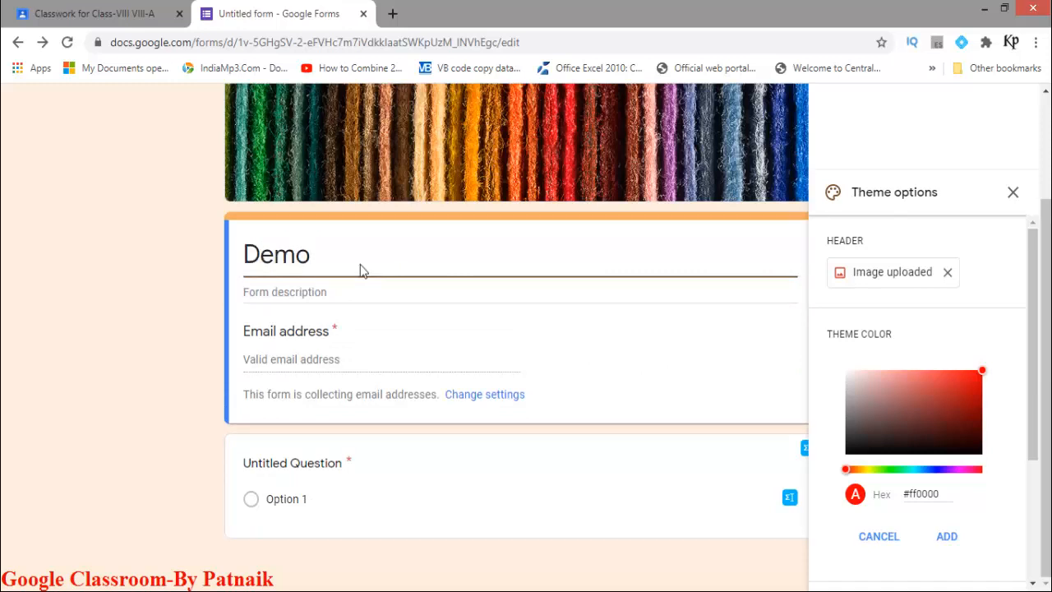
type("1")
scroll(197, 241, "up", 2)
left_click(123, 125)
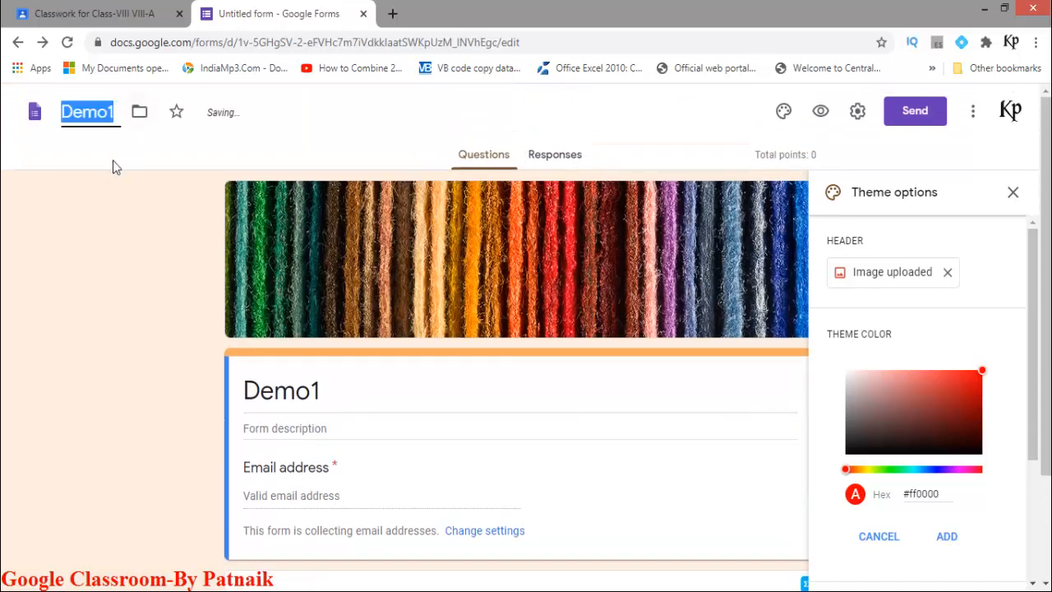
double_click(281, 391)
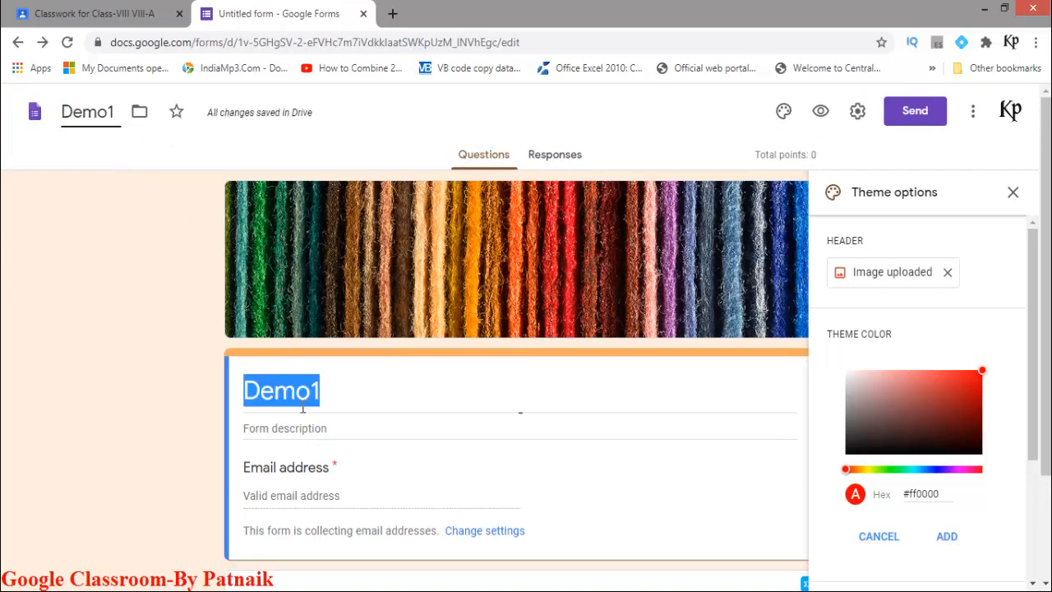
Enter "Which of the following are quadrilaterals?" as the text of the first question
scroll(363, 450, "down", 2)
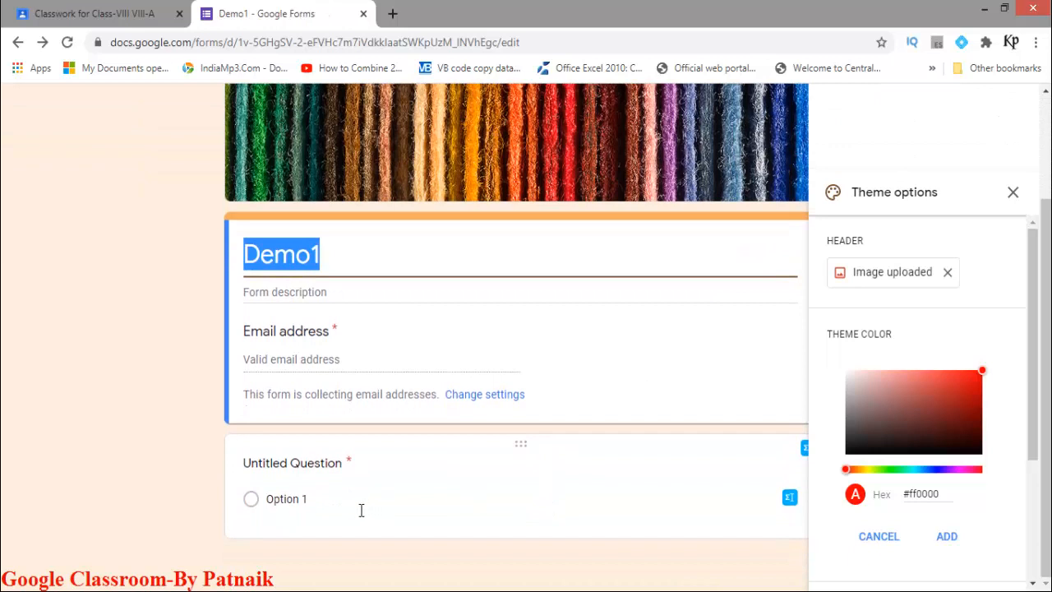
left_click(312, 465)
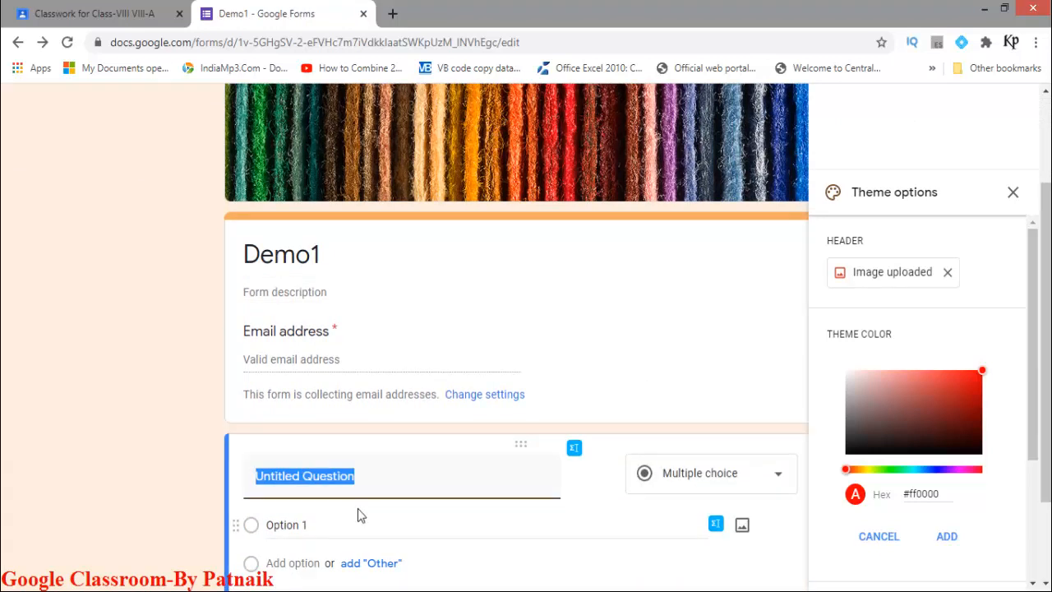
type("Whi")
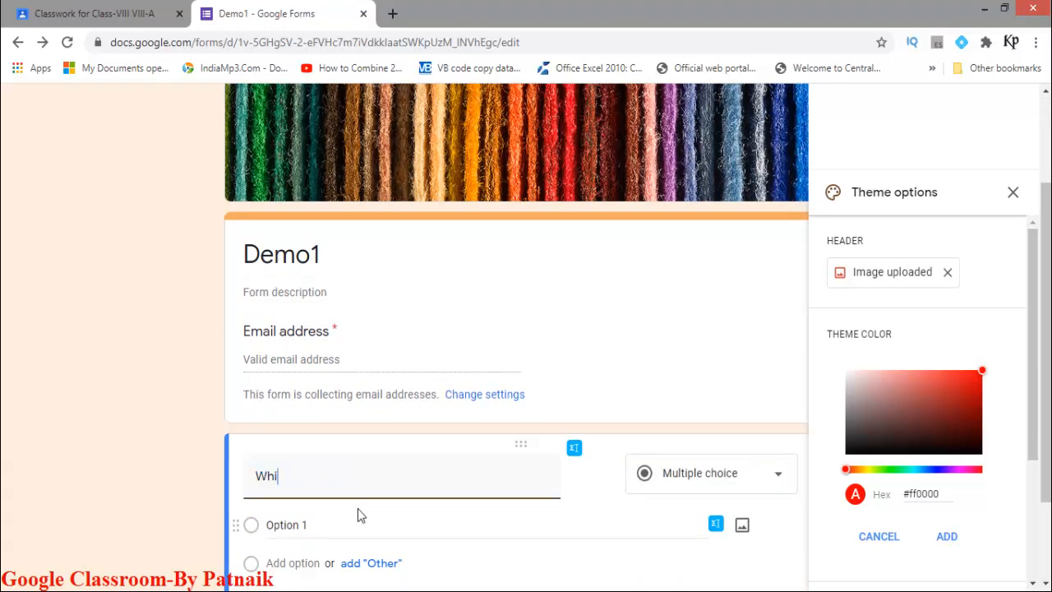
type("ch of the following are")
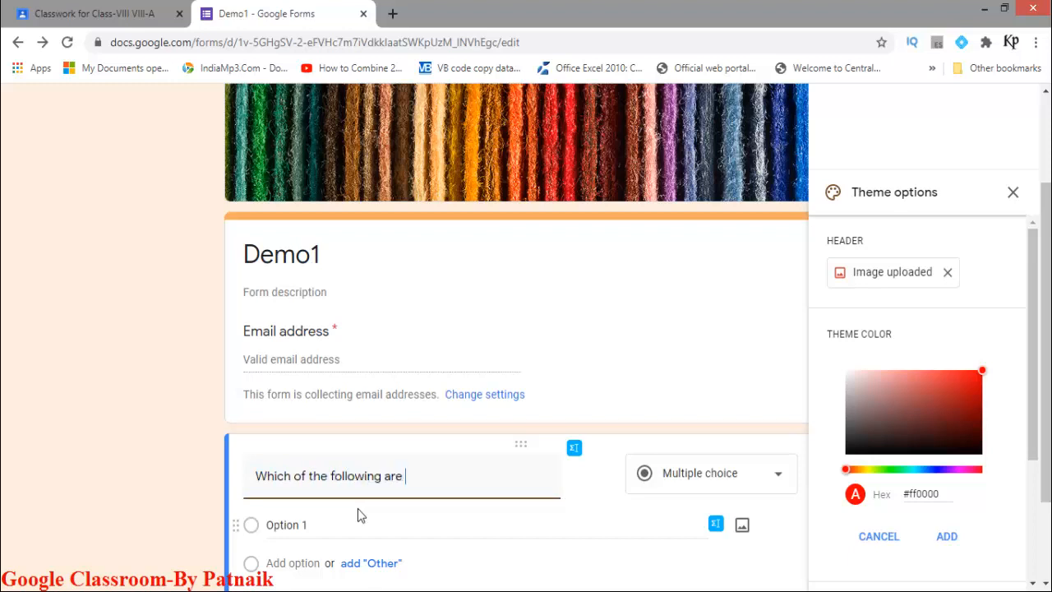
type(" quadrilaterals?")
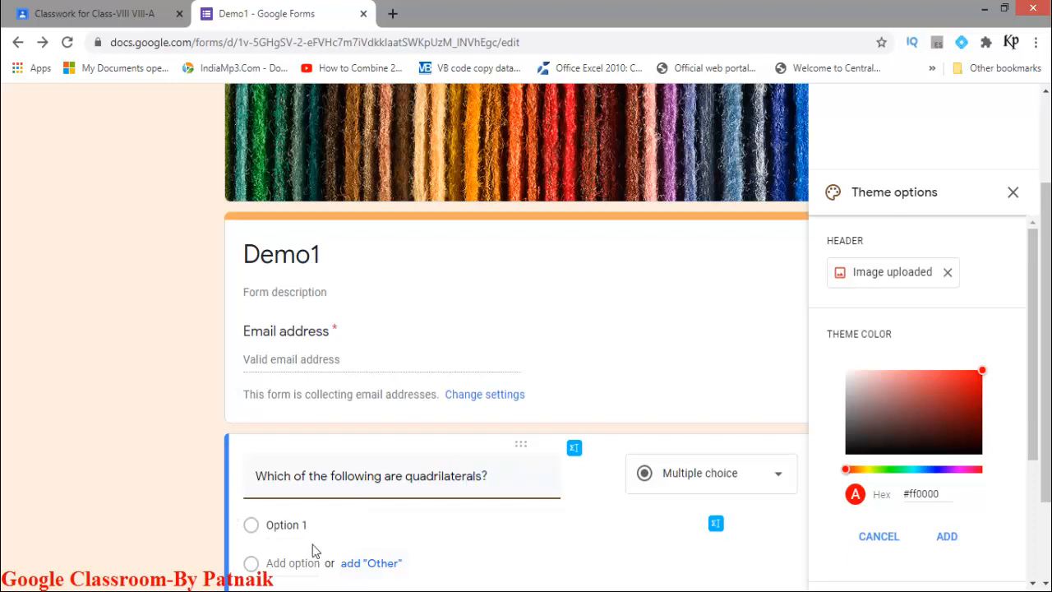
Give the question the answer options Rhombus, Square, Rectangle and Traingle, plus an "Other" option
left_click(257, 527)
scroll(545, 468, "down", 1)
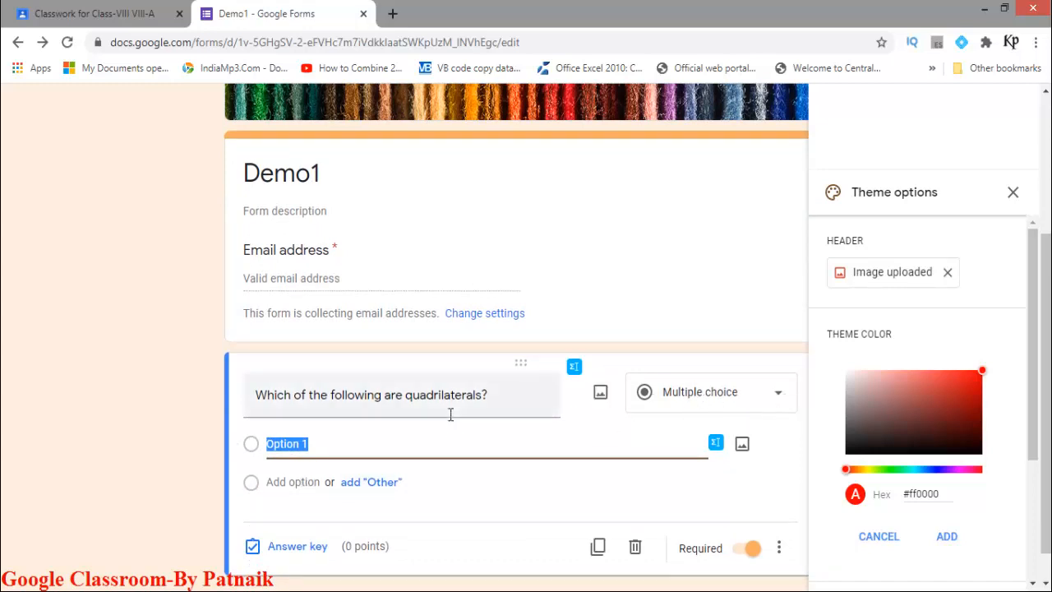
type("Rhombus")
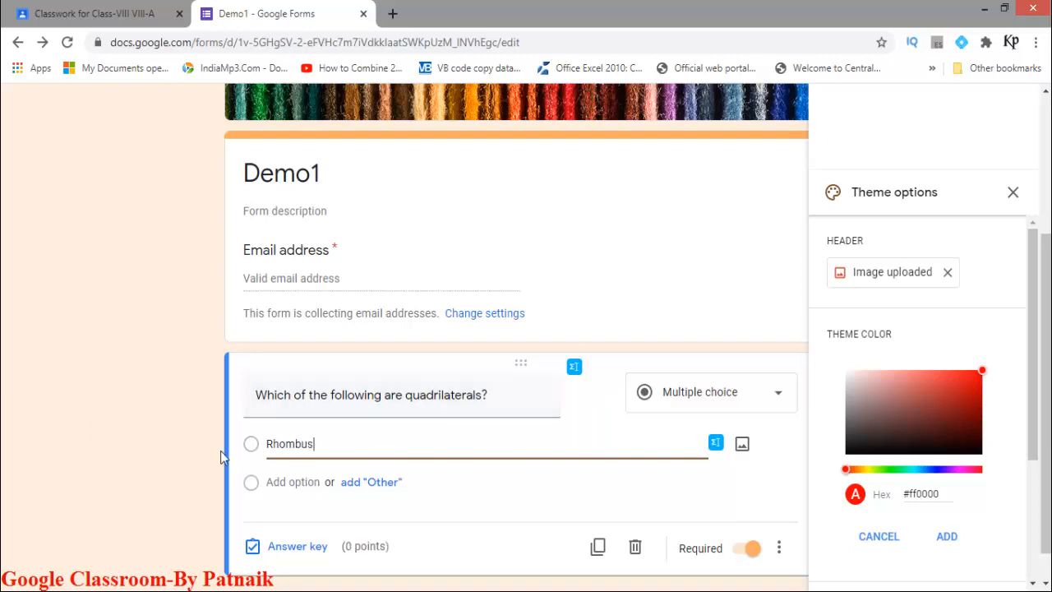
left_click(346, 484)
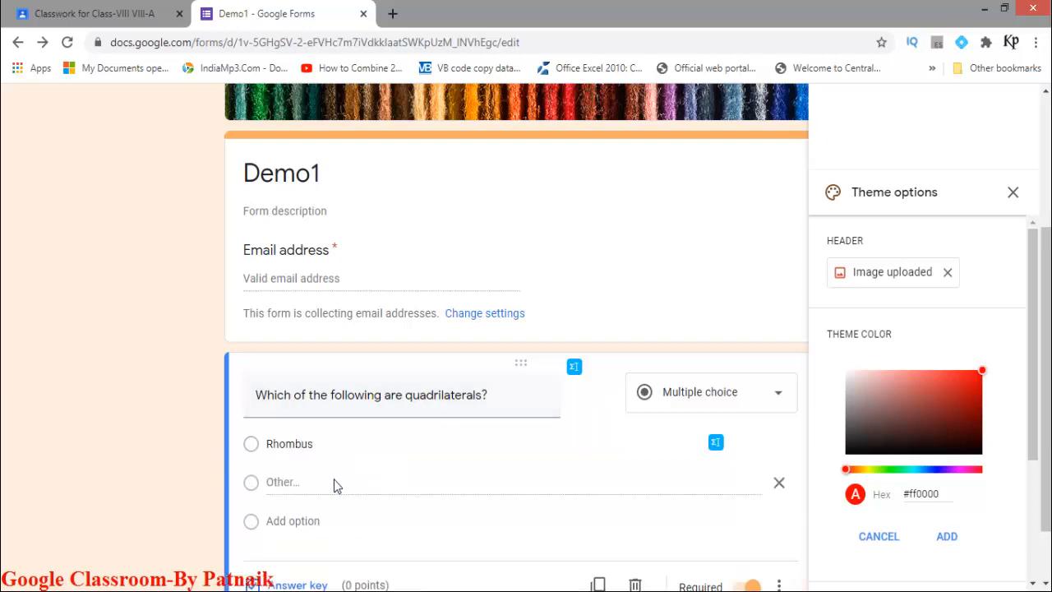
type("Square")
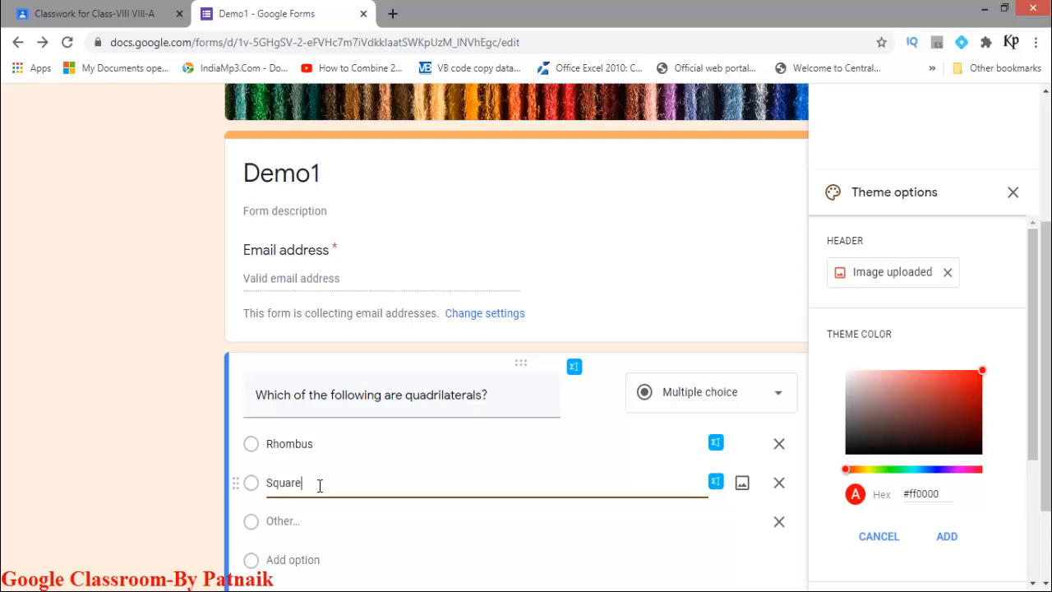
key("Return")
type("Rectangle")
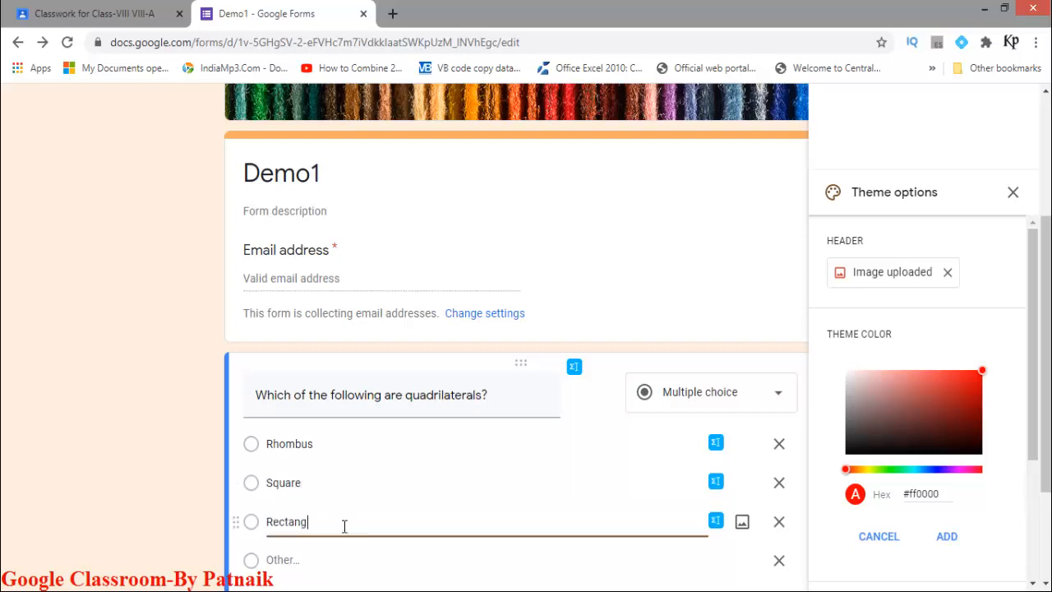
key("Return")
type("Train")
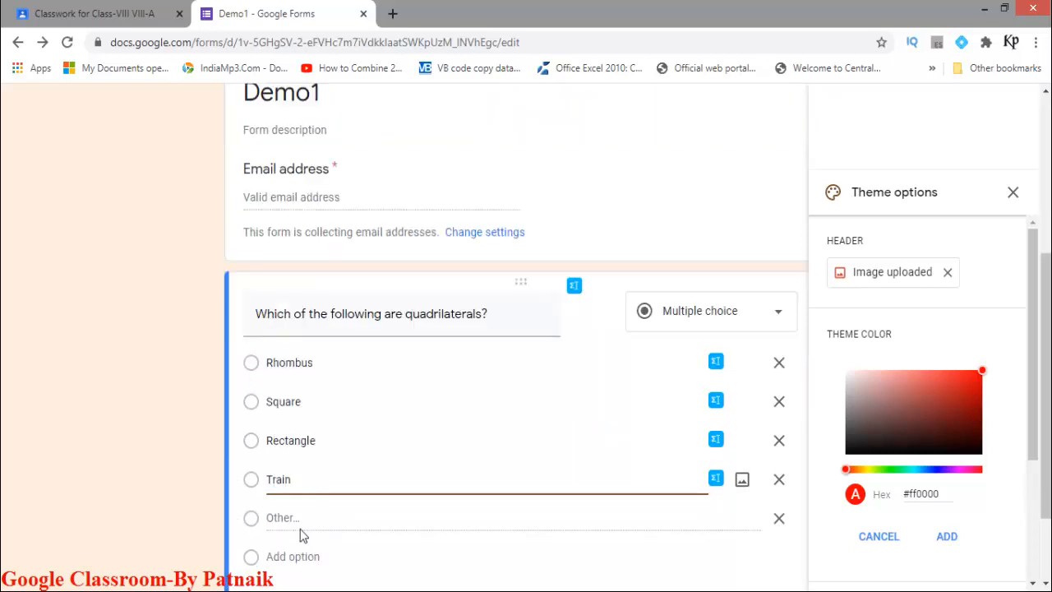
type("gle")
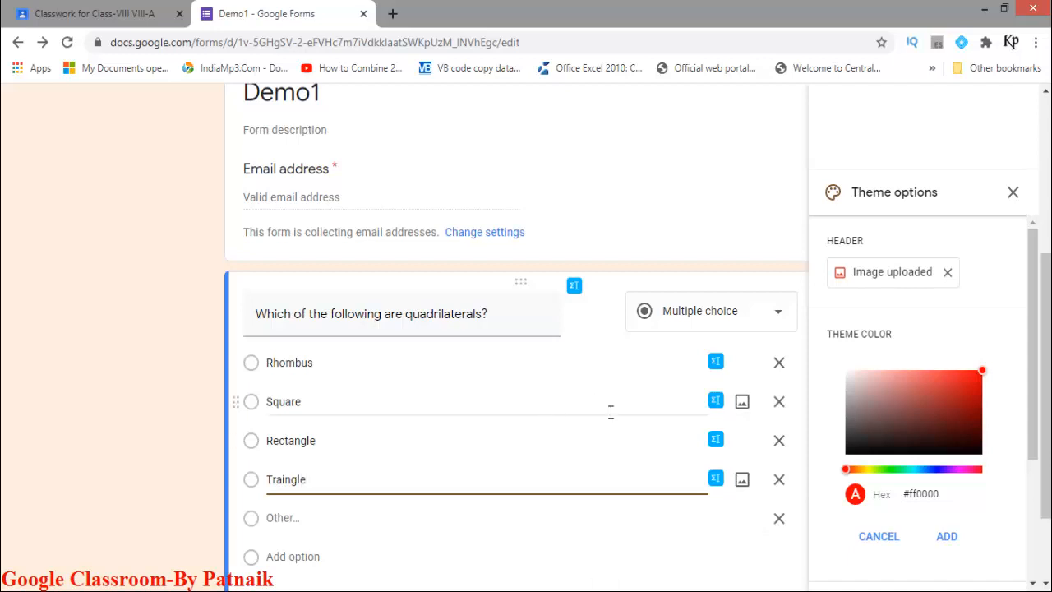
Change the quadrilaterals question's type to Checkboxes
scroll(607, 425, "down", 1)
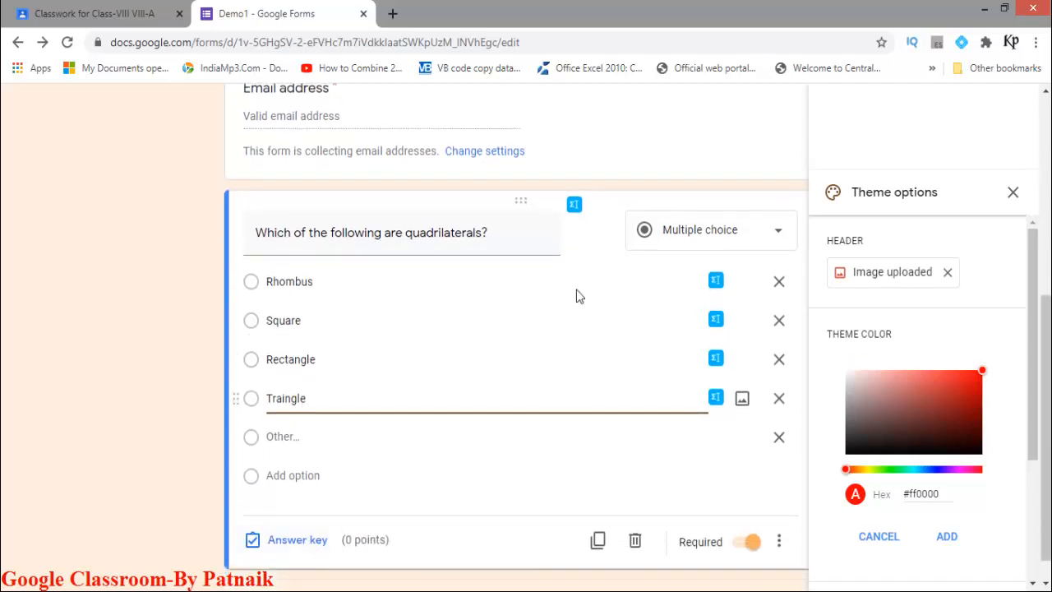
left_click(787, 233)
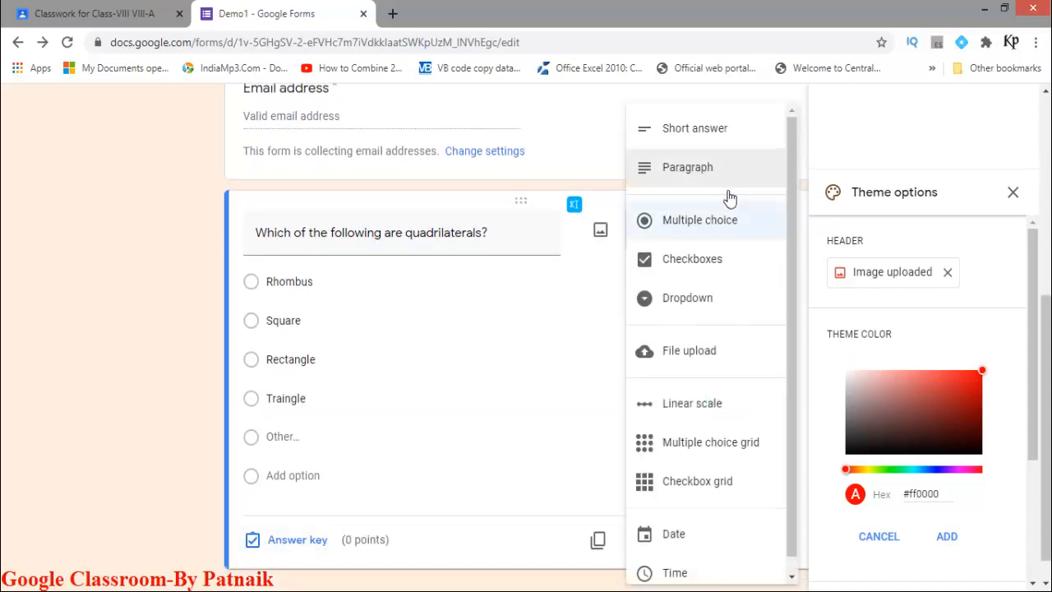
left_click(695, 261)
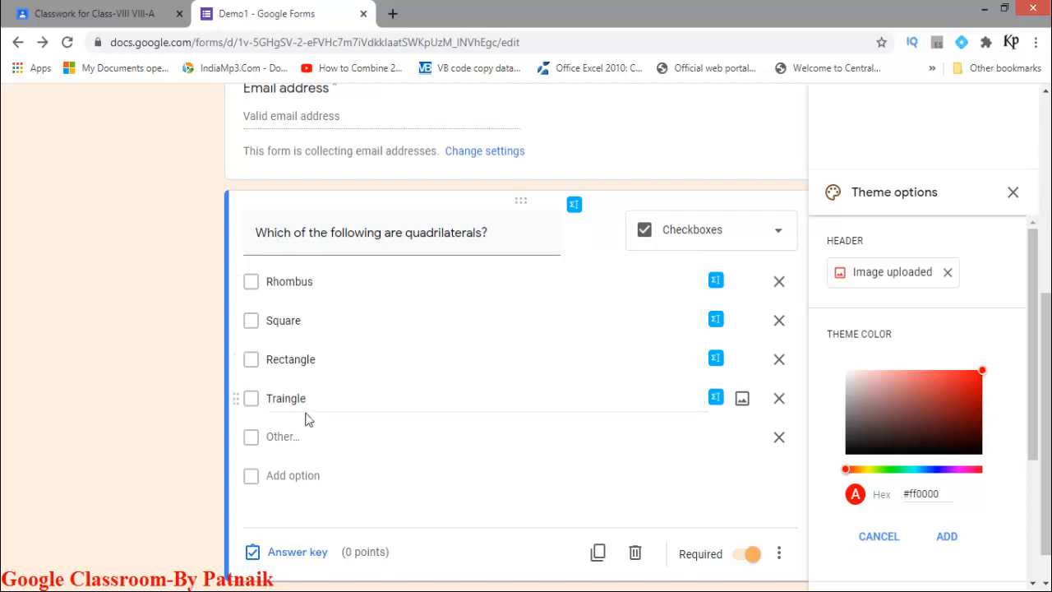
Open the question's answer key and mark Rhombus, Square and Rectangle as correct answers
scroll(309, 432, "down", 1)
scroll(302, 444, "down", 1)
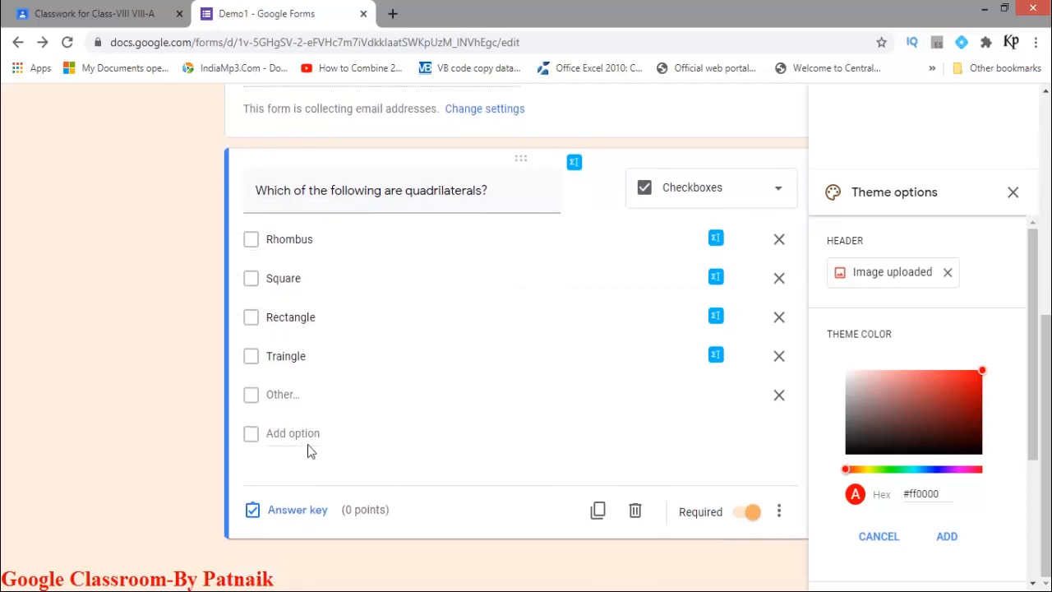
left_click(298, 525)
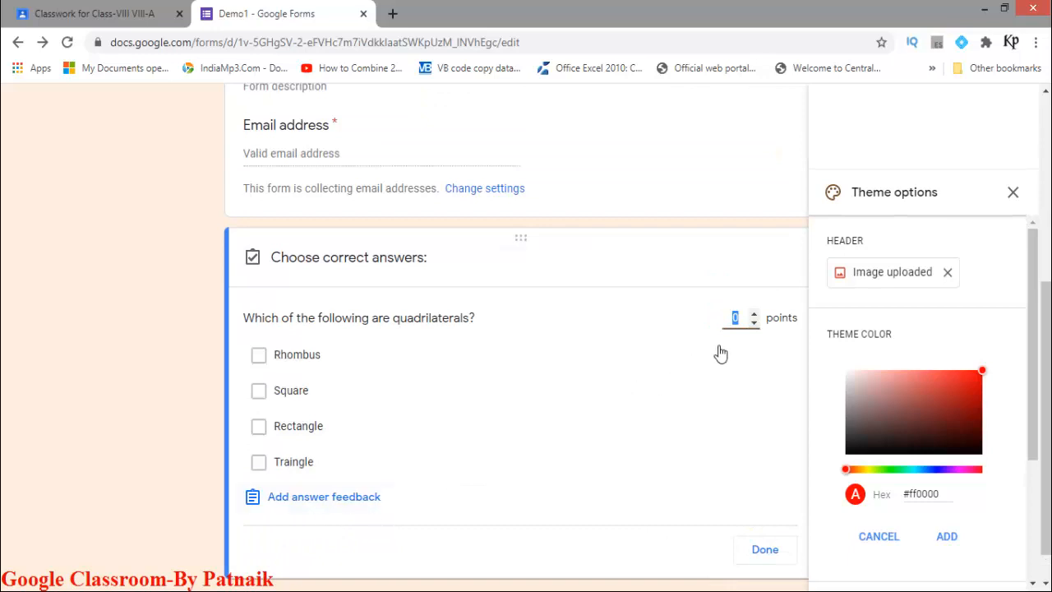
left_click(264, 358)
left_click(260, 391)
left_click(263, 425)
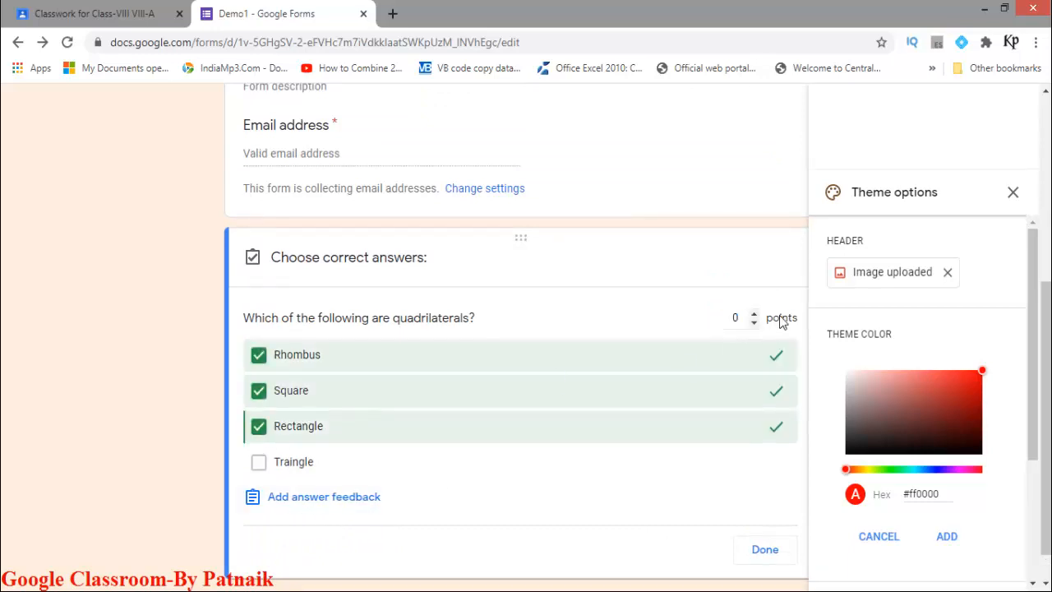
Set the quadrilaterals question's value to 3 points in its answer key
left_click(754, 313)
left_click(753, 313)
left_click(753, 313)
scroll(731, 433, "down", 1)
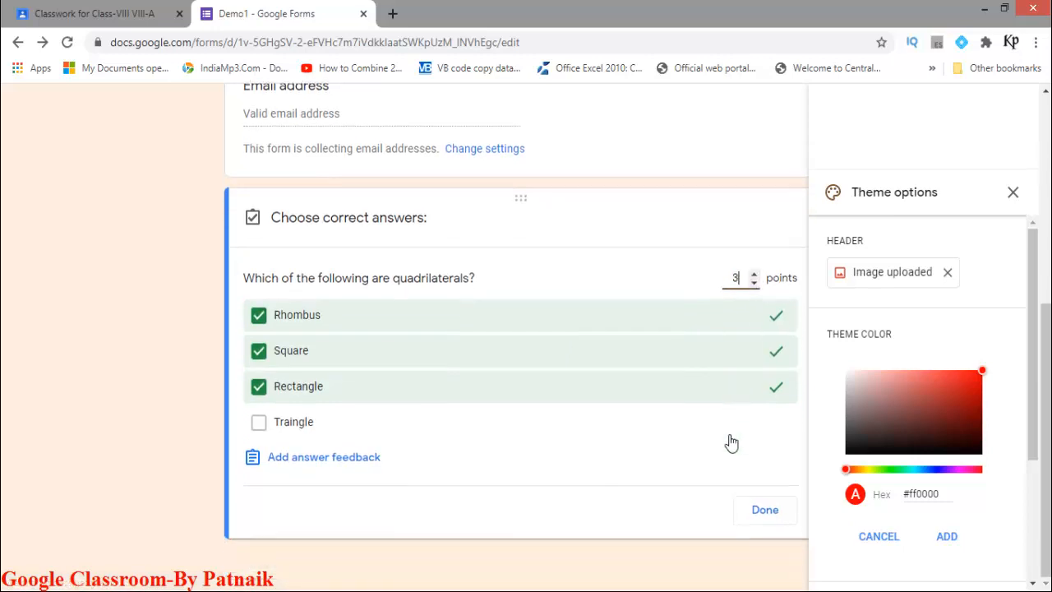
Add the feedback "Well done!!" for correct answers to the quadrilaterals question and save it
left_click(361, 464)
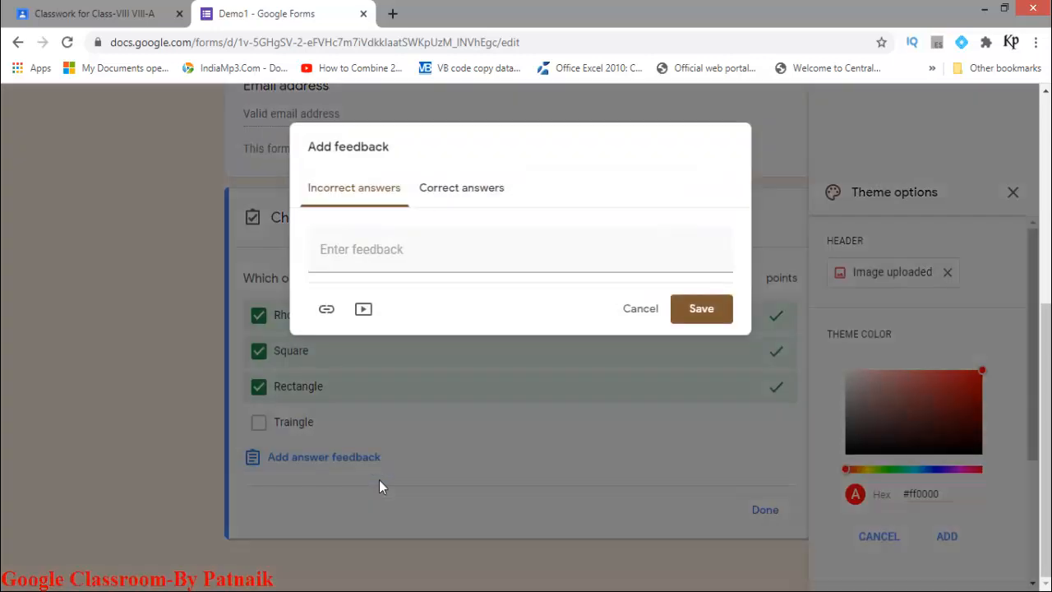
left_click(493, 191)
left_click(406, 265)
type("Wee")
key("BackSpace")
type("ll done!!")
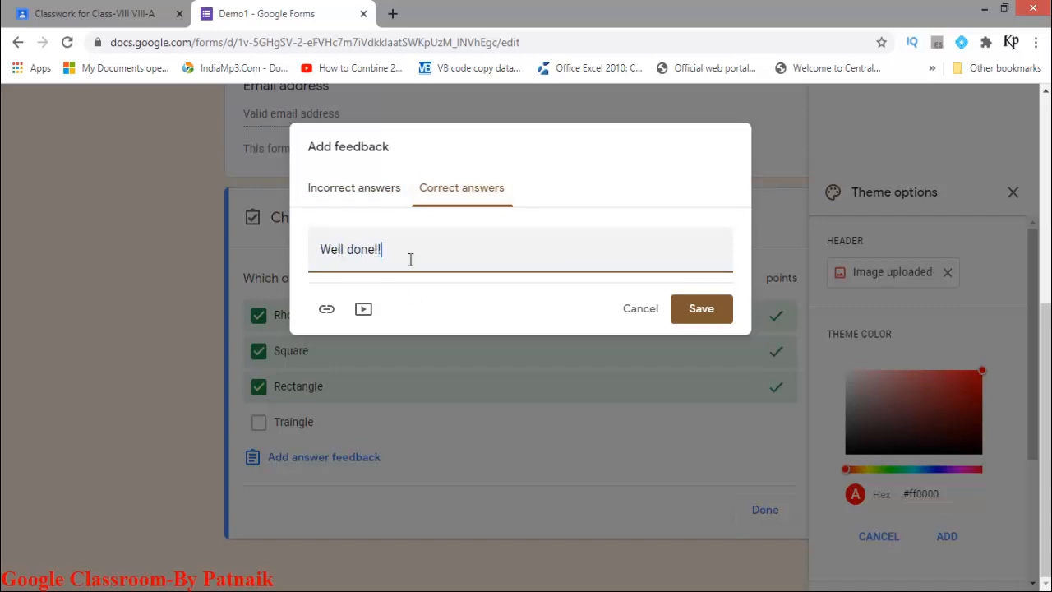
left_click(699, 320)
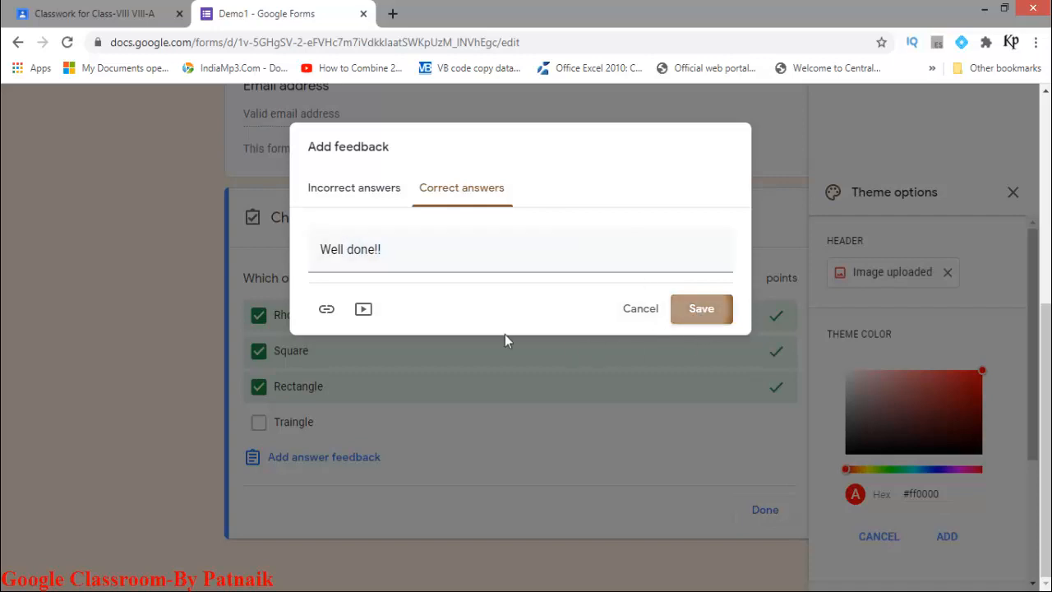
Finish the quadrilaterals question's answer key and close the theme options
scroll(477, 399, "down", 1)
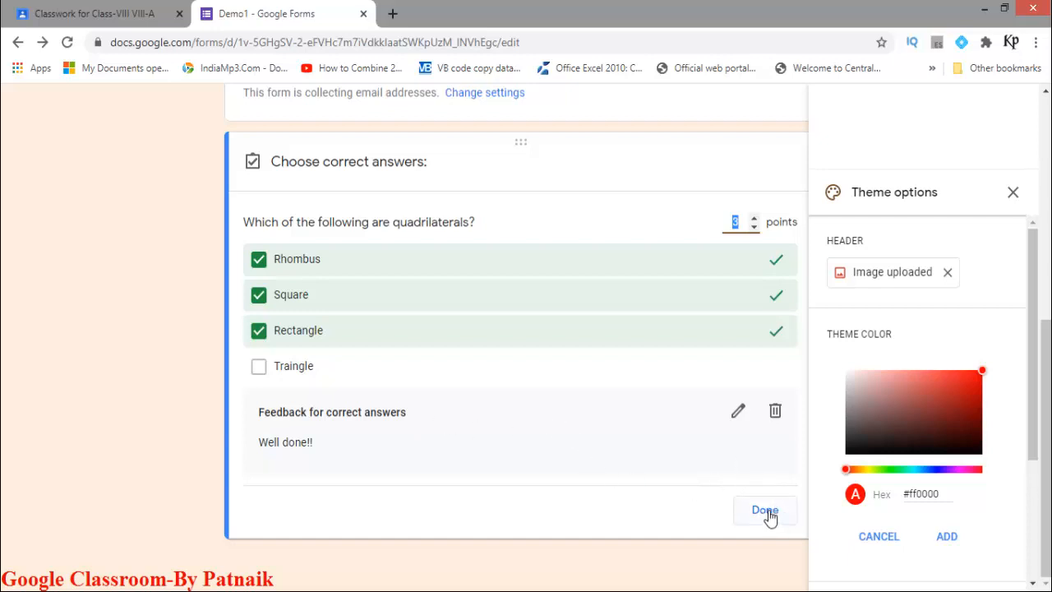
scroll(719, 457, "up", 1)
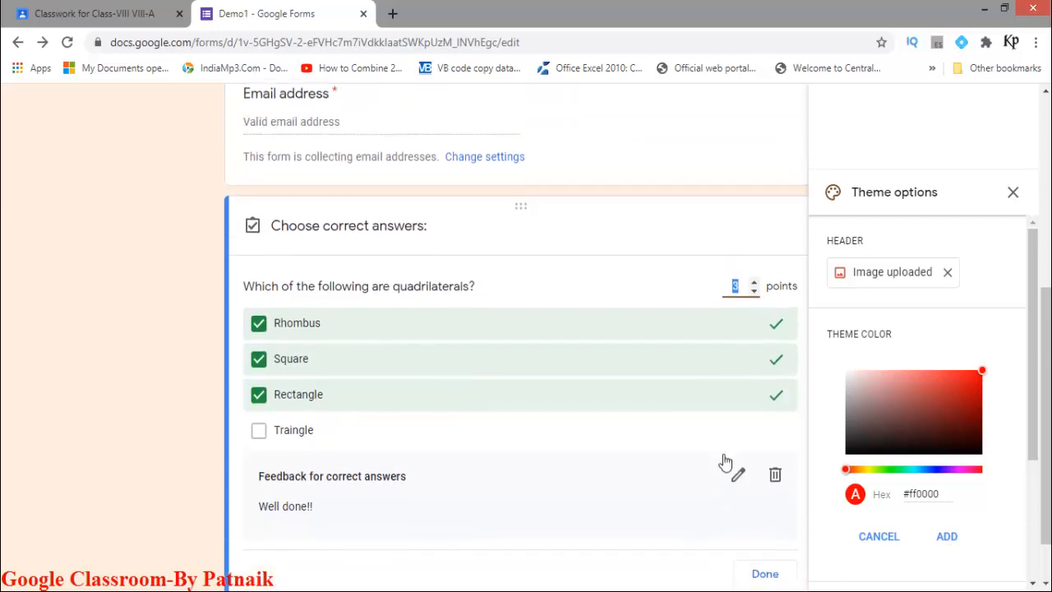
scroll(714, 439, "down", 1)
left_click(765, 509)
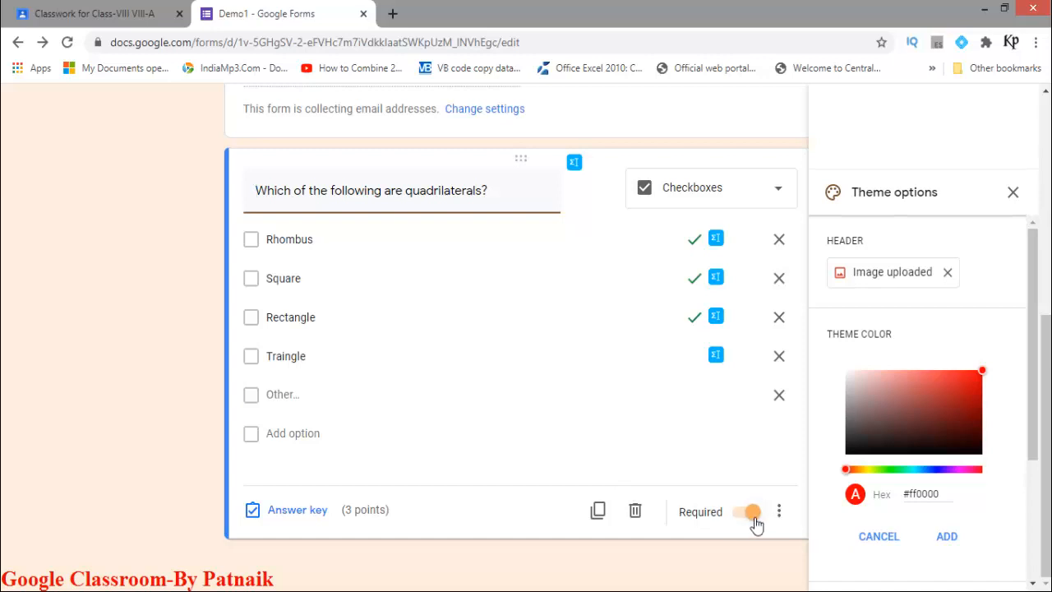
left_click(1013, 192)
scroll(836, 237, "up", 5)
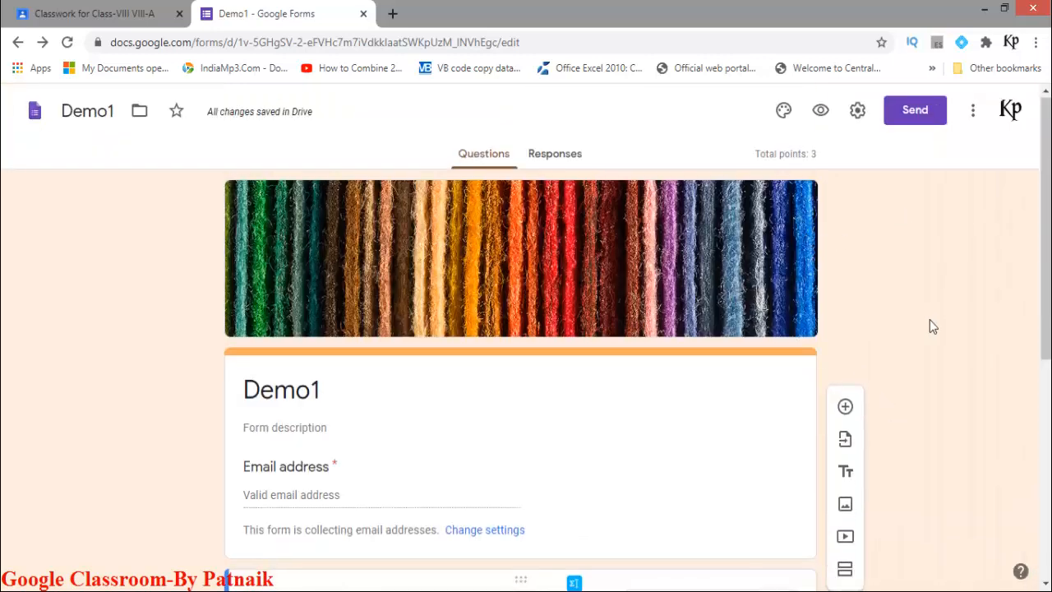
Add a second question with the text "Which is the 2nd largest populated country in the World?"
scroll(920, 321, "down", 2)
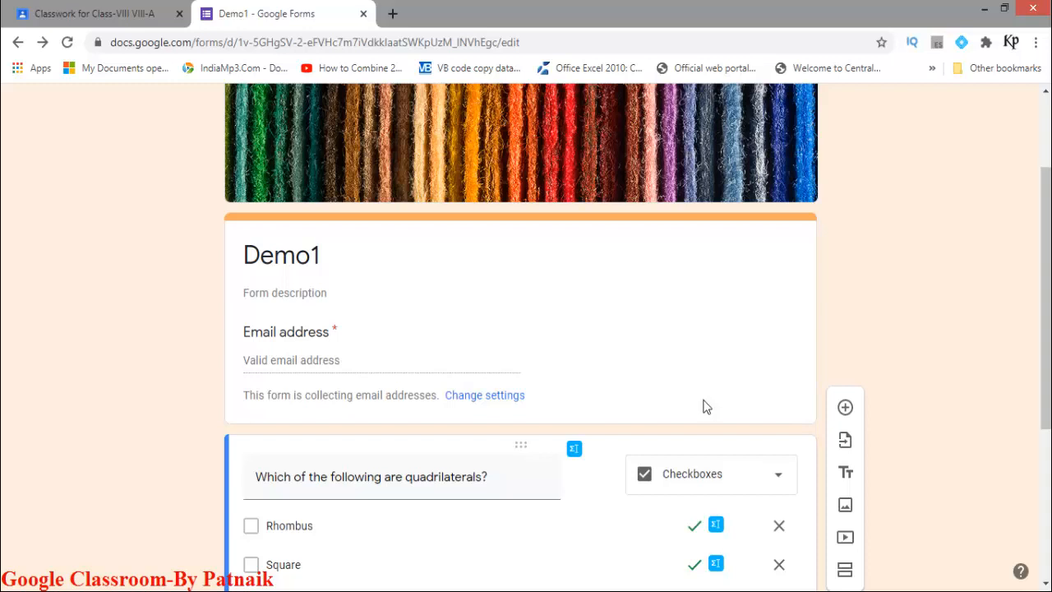
scroll(703, 404, "down", 4)
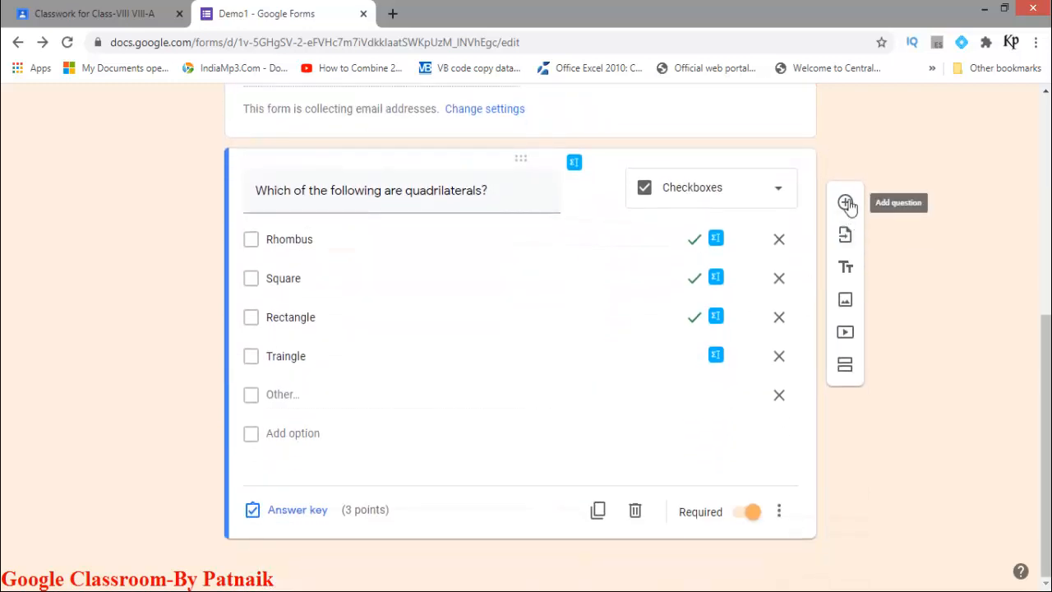
left_click(847, 204)
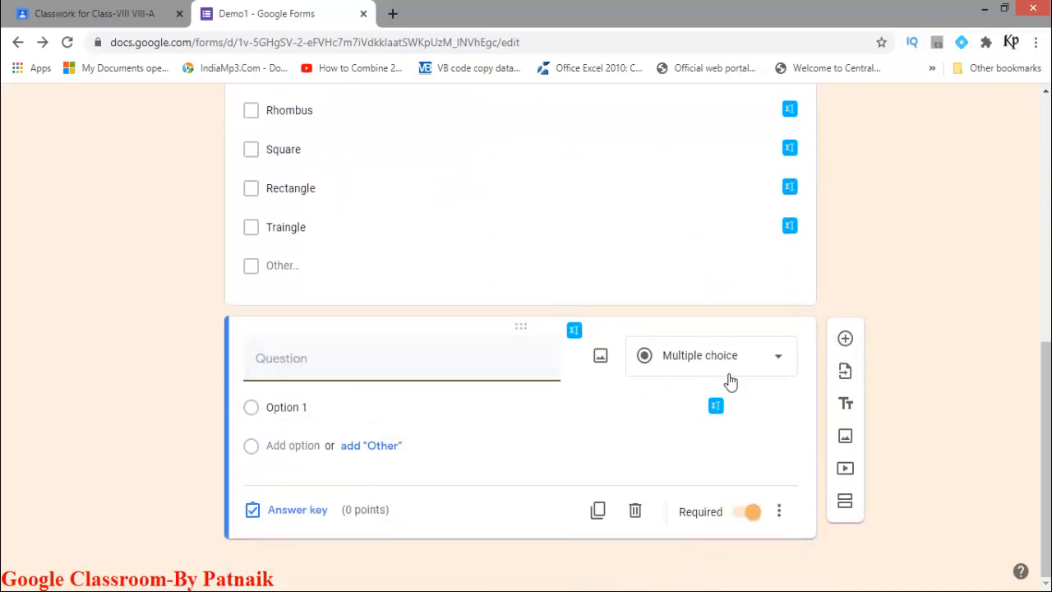
left_click(786, 361)
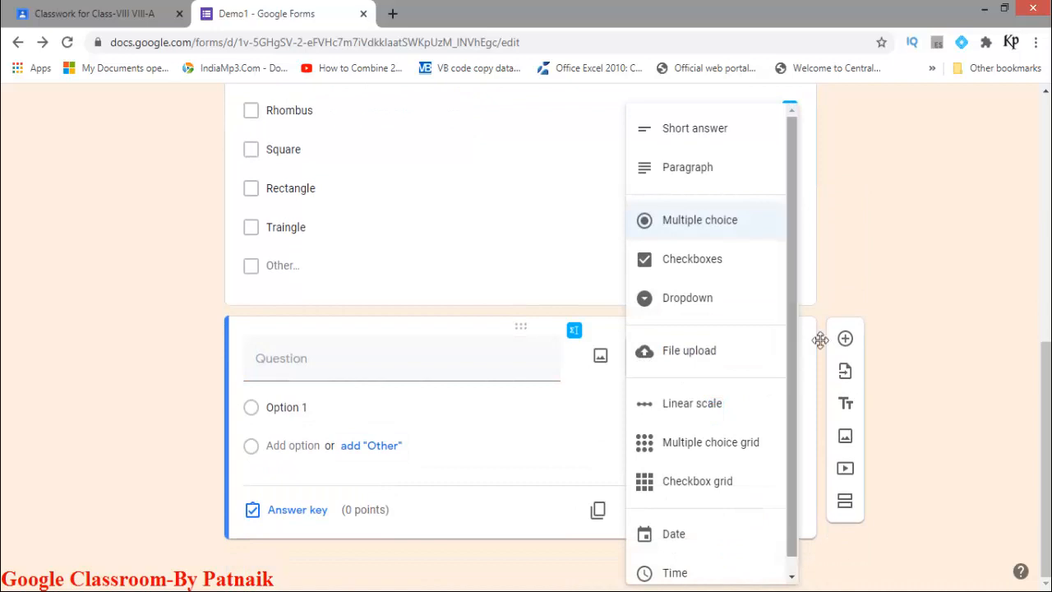
left_click(974, 288)
left_click(386, 370)
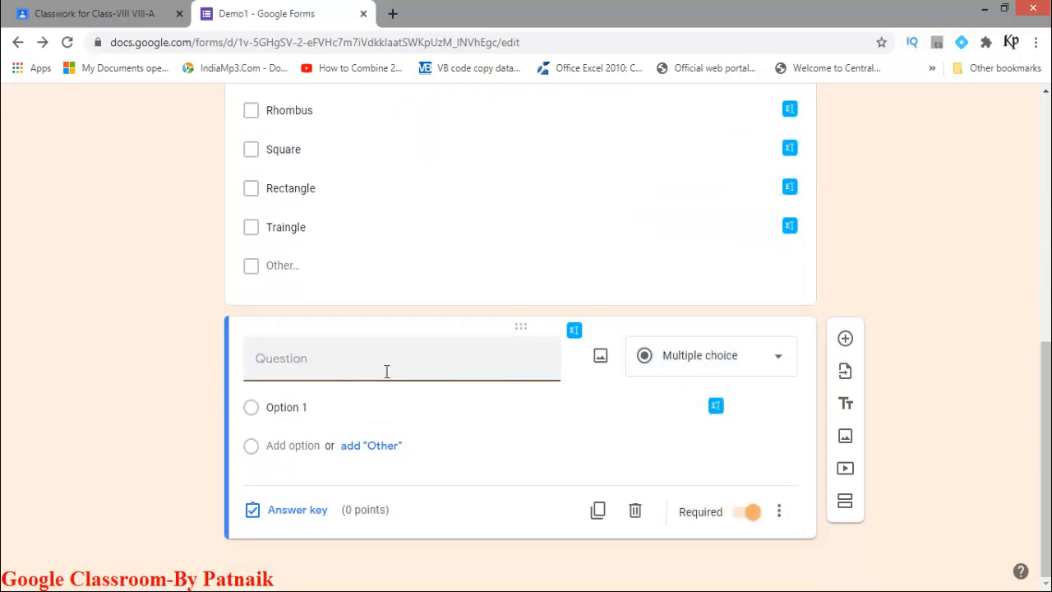
type("Which is the 2nd")
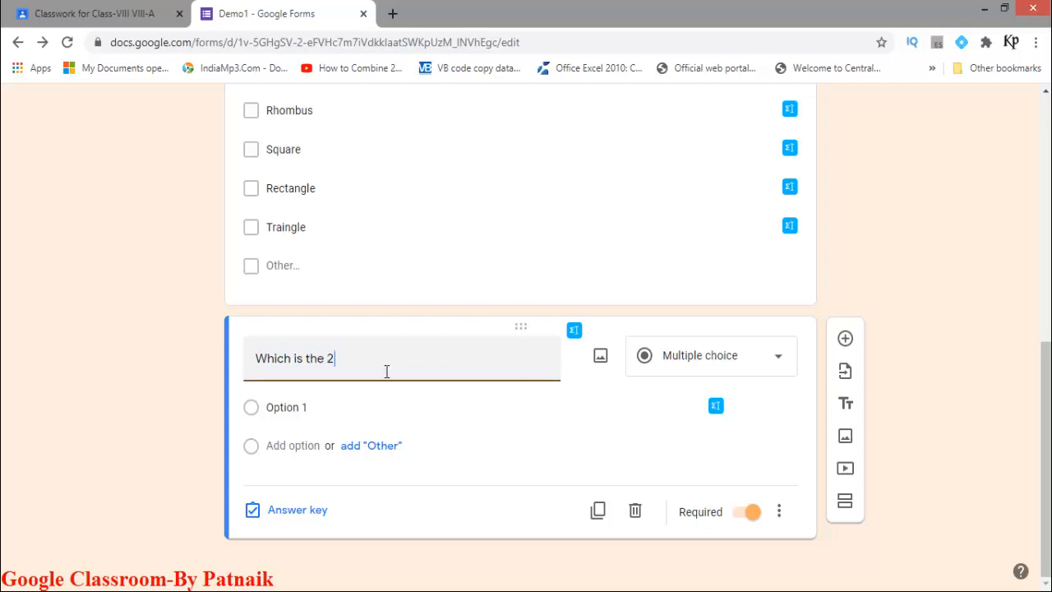
key("BackSpace")
key("BackSpace")
type("nd largest populated country")
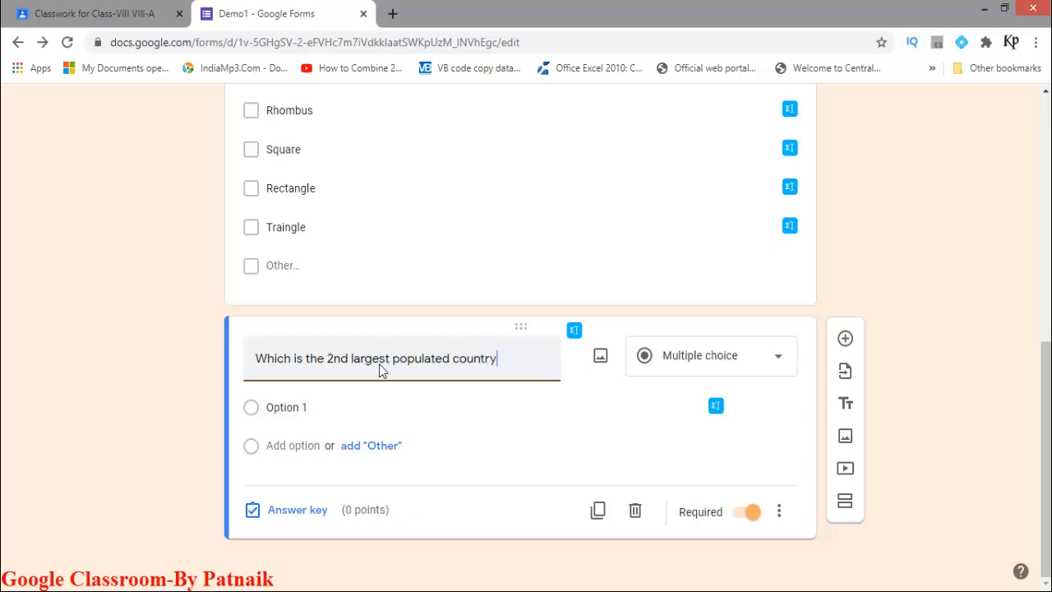
type(" in the Wo")
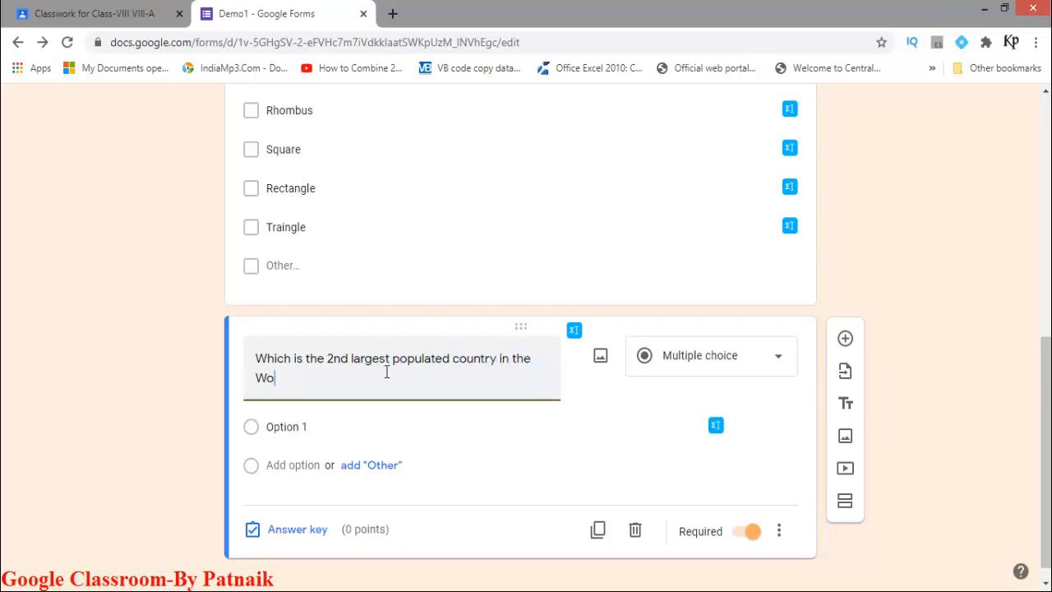
type("rld?")
Change the populated country question's type to Short answer and open its answer key
left_click(787, 363)
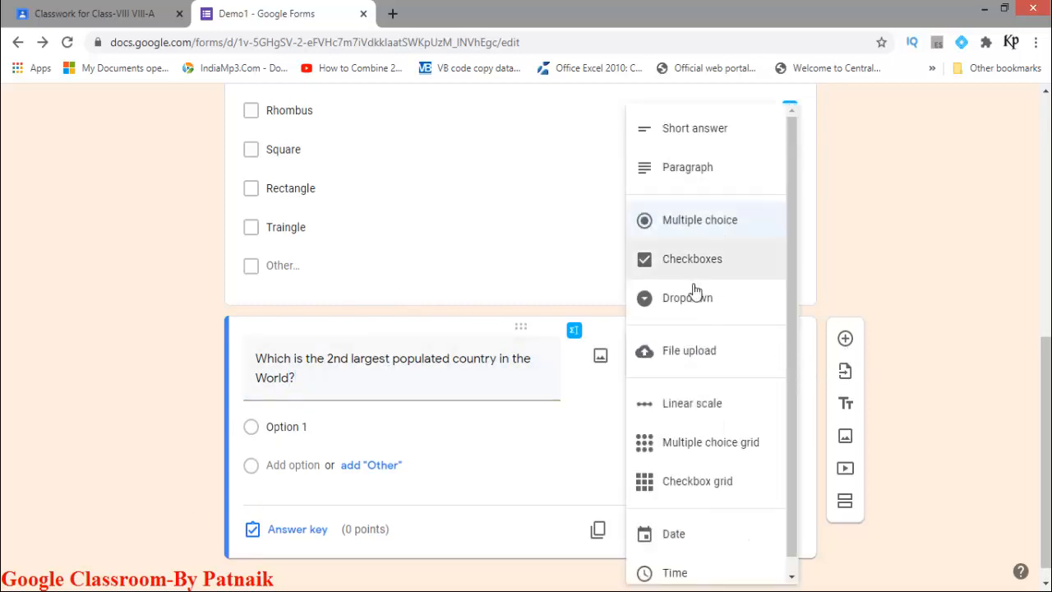
left_click(712, 133)
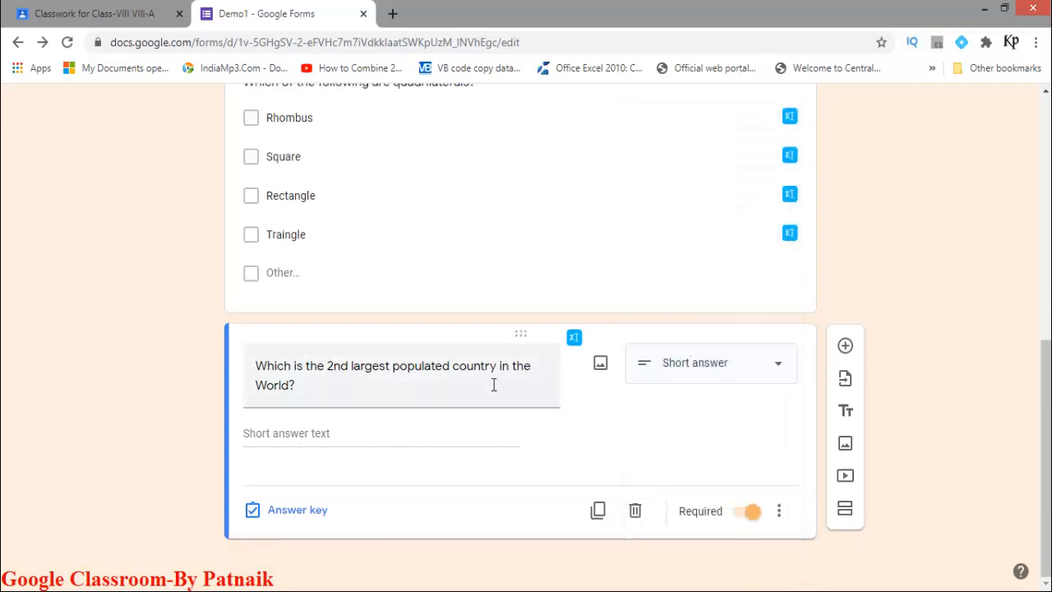
left_click(298, 510)
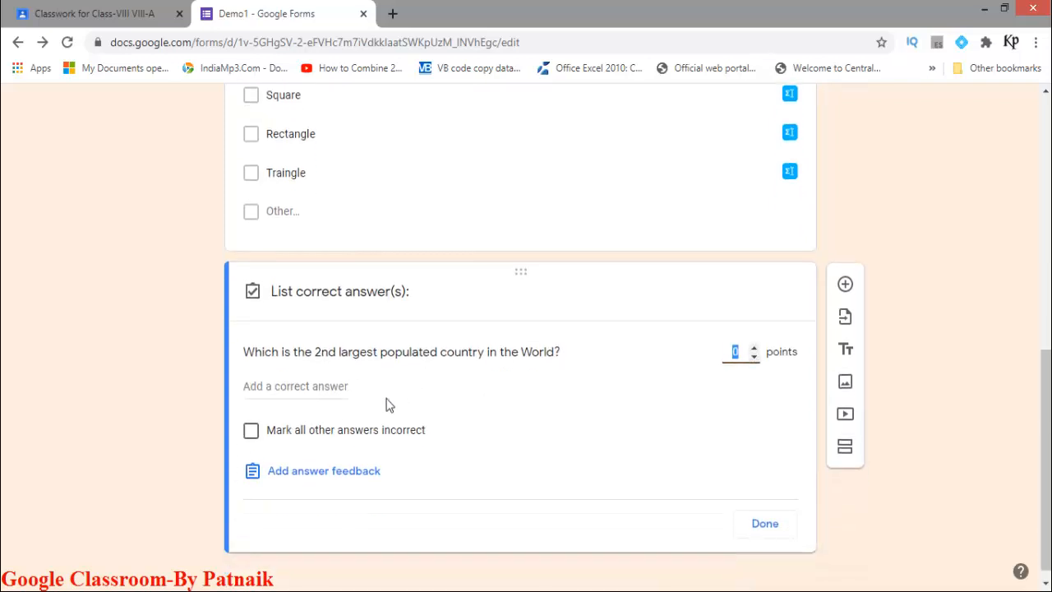
List India, Hindusthan and Bharat as correct answers to the populated country question
left_click(296, 387)
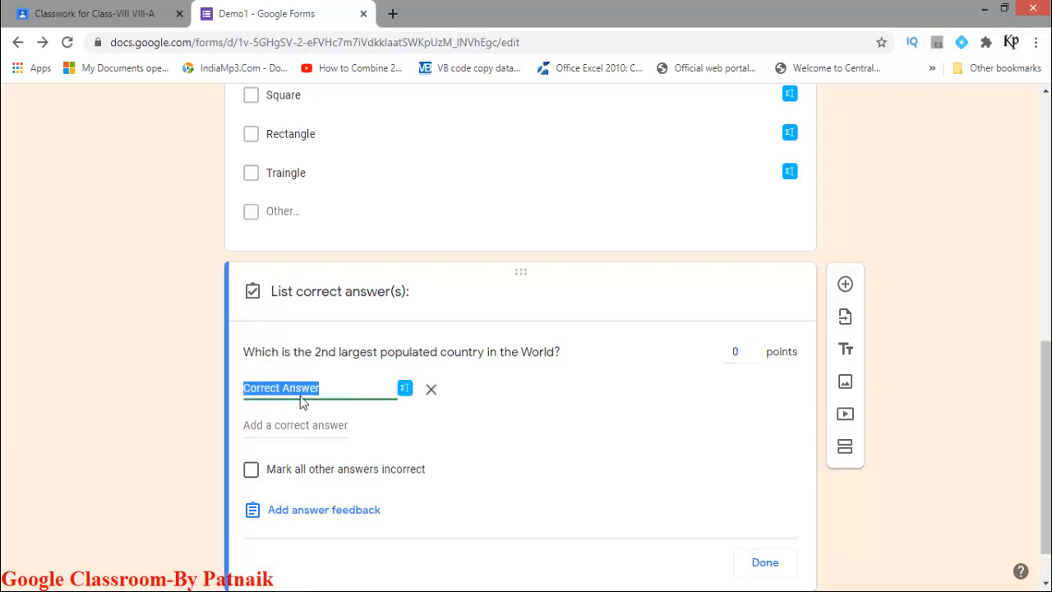
type("India")
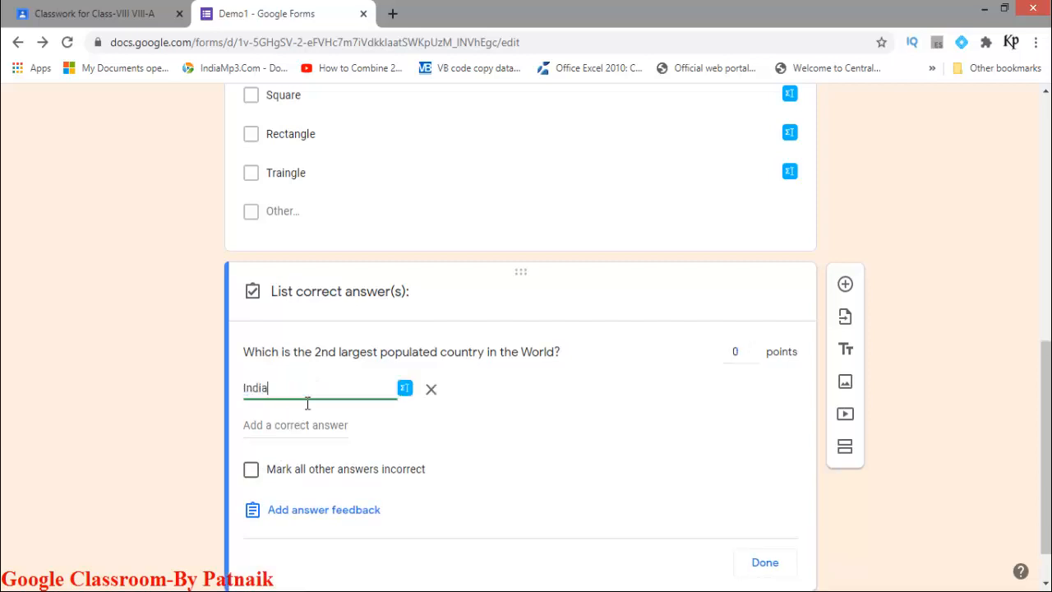
left_click(294, 426)
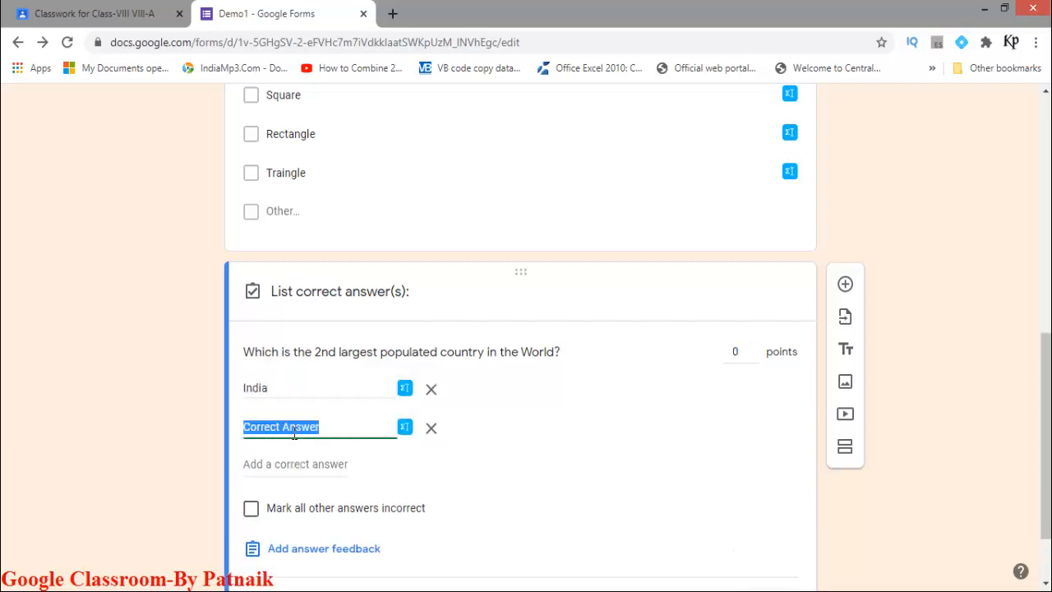
type("Hindut")
key("BackSpace")
type("sthan")
left_click(337, 473)
type("Bharat")
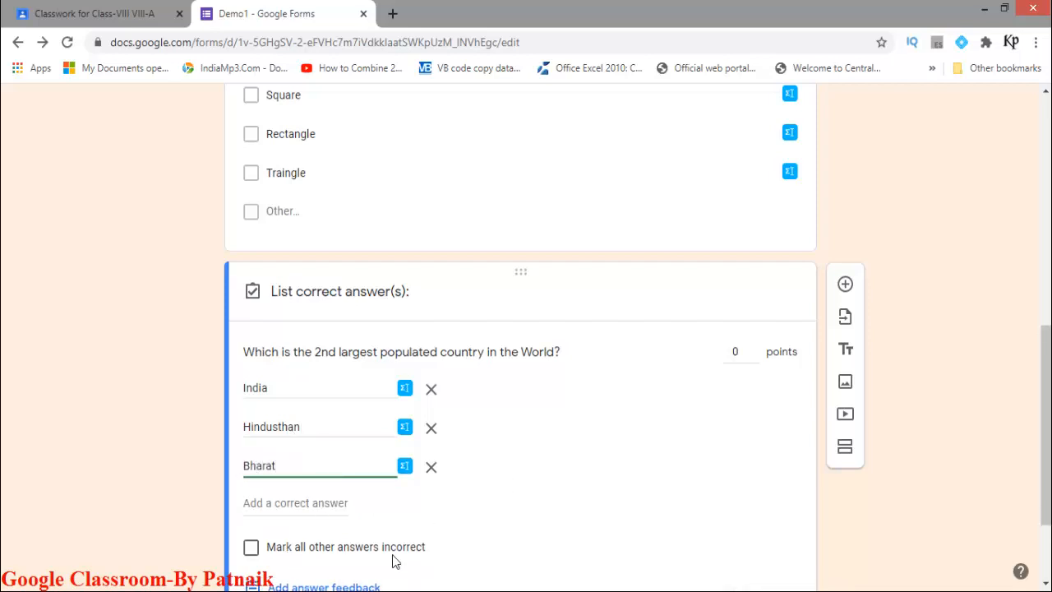
Mark all other answers incorrect for the populated country question and set its value to 1 point
left_click(252, 547)
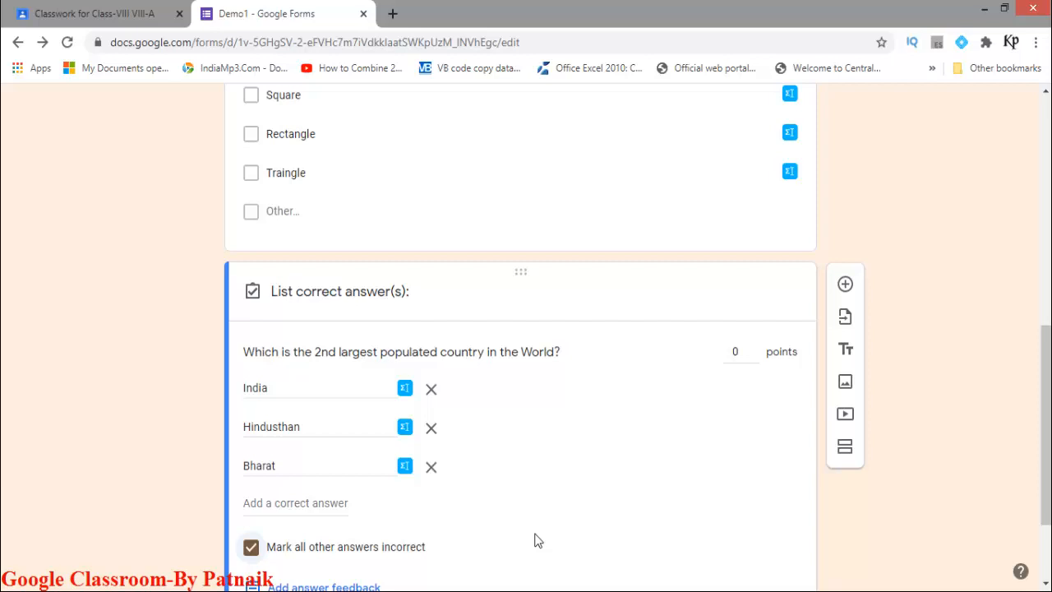
left_click(755, 349)
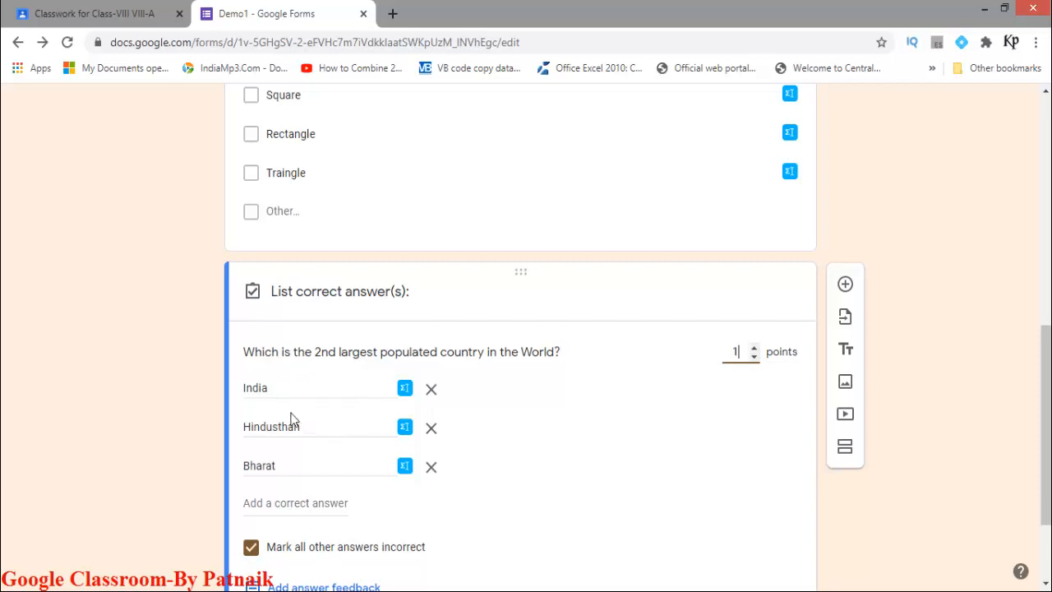
Add the lowercase variants india, hindusthan and bharat as correct answers and finish the answer key
left_click(295, 503)
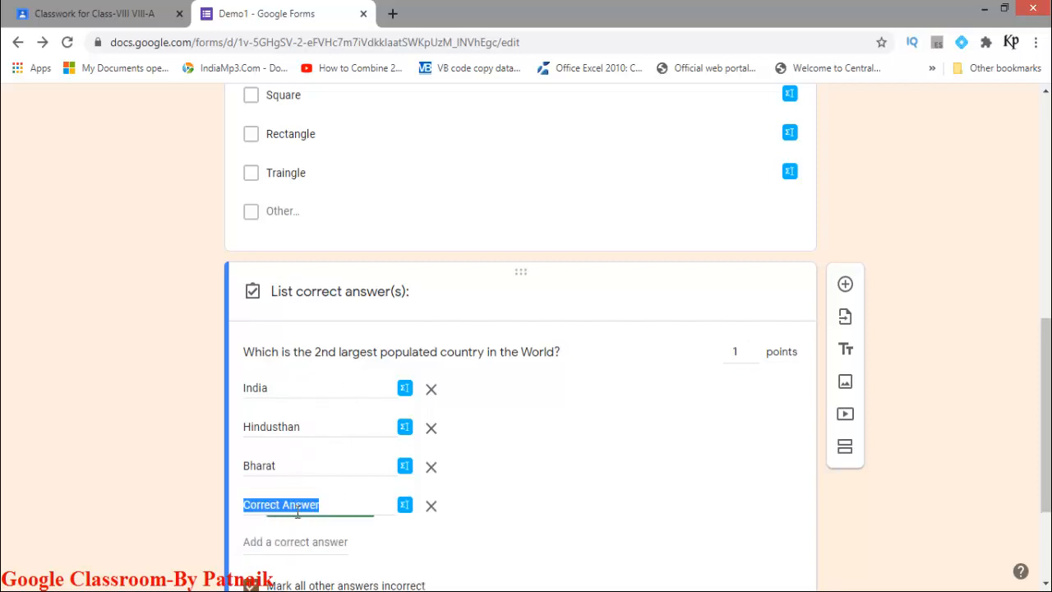
type("india")
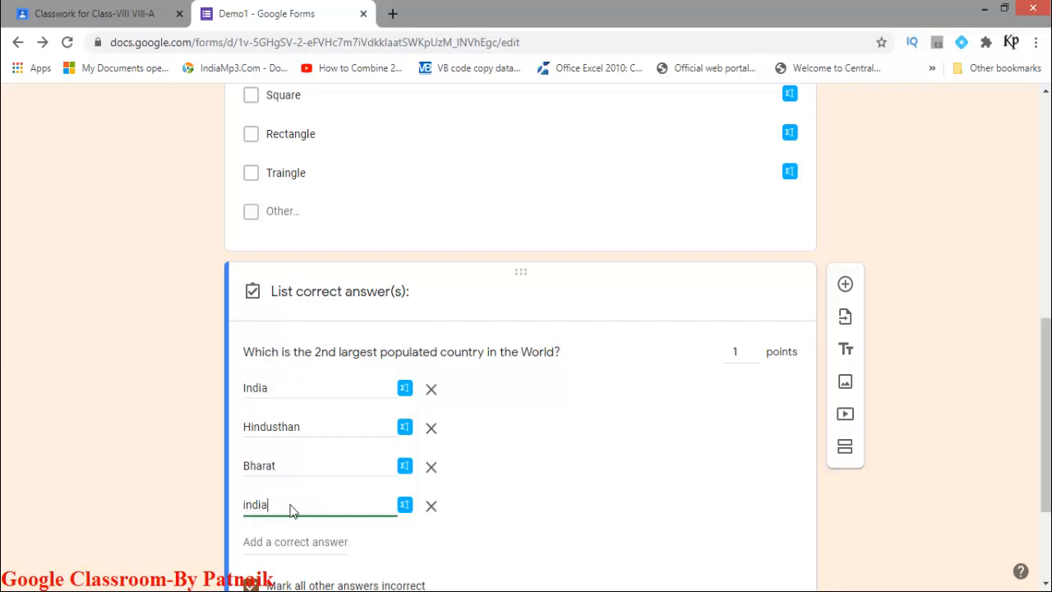
left_click(290, 543)
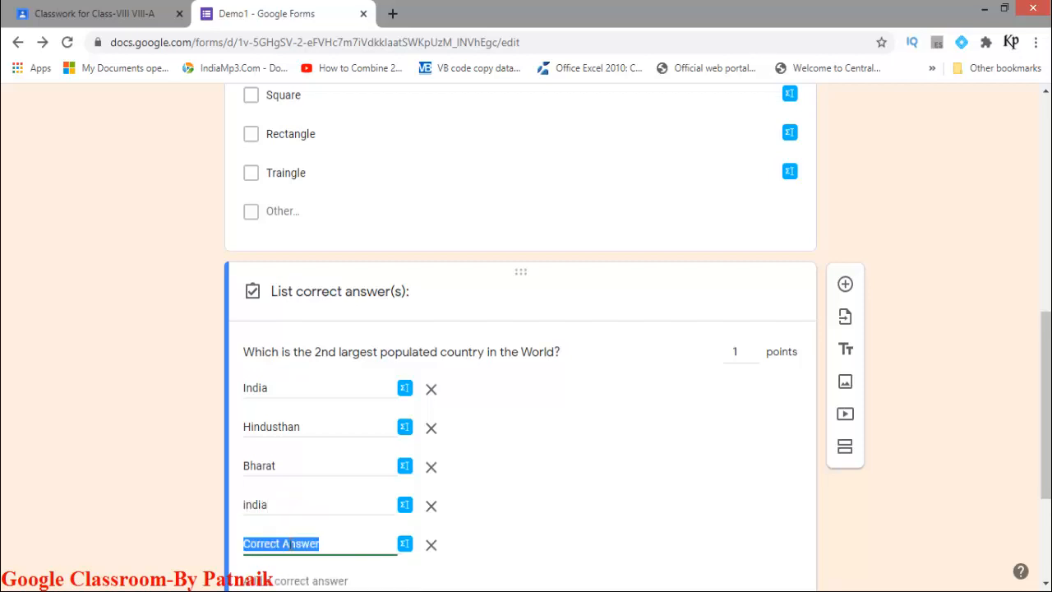
type("hindussth")
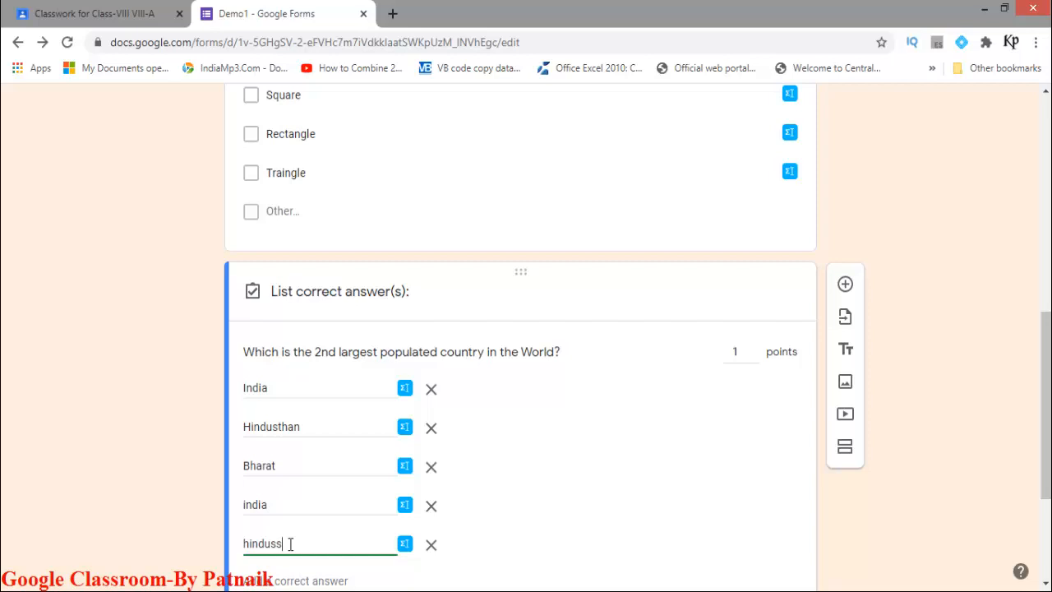
key("BackSpace")
key("BackSpace")
key("BackSpace")
type("than")
left_click(281, 581)
type("bharat")
scroll(640, 480, "down", 1)
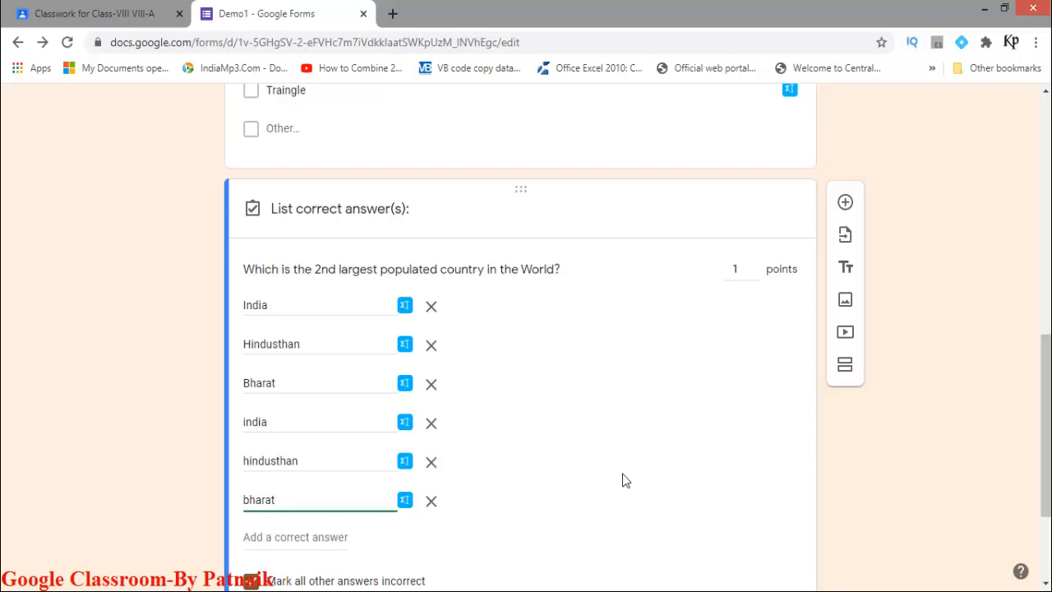
scroll(623, 478, "down", 1)
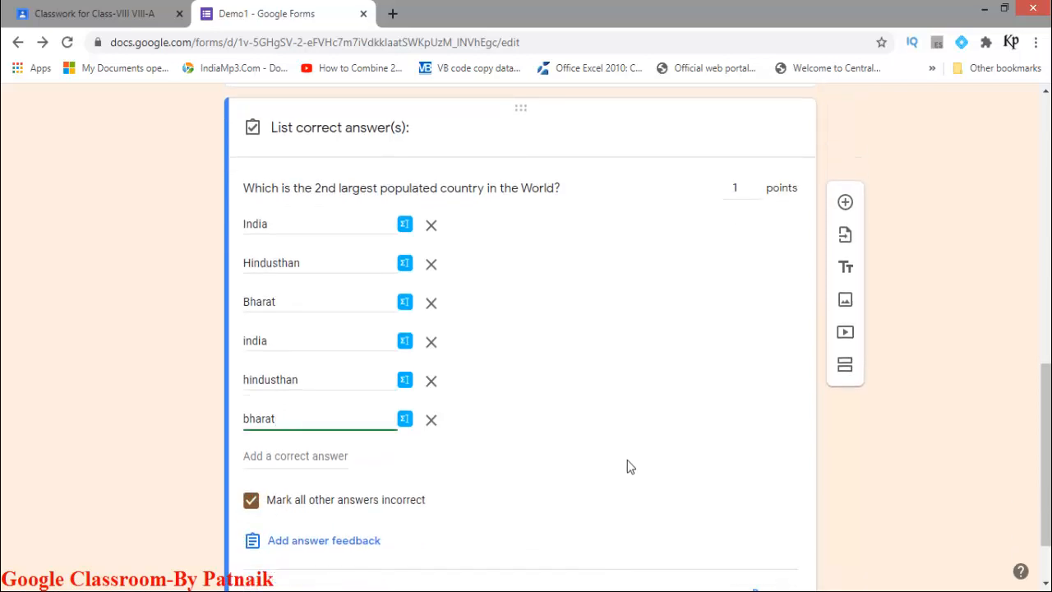
scroll(625, 454, "down", 1)
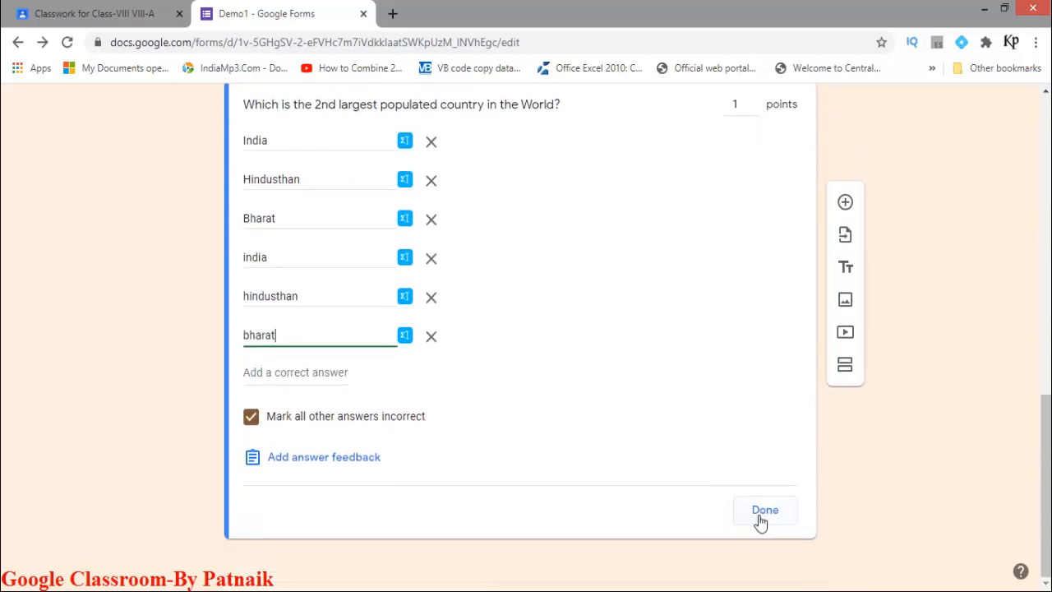
left_click(765, 511)
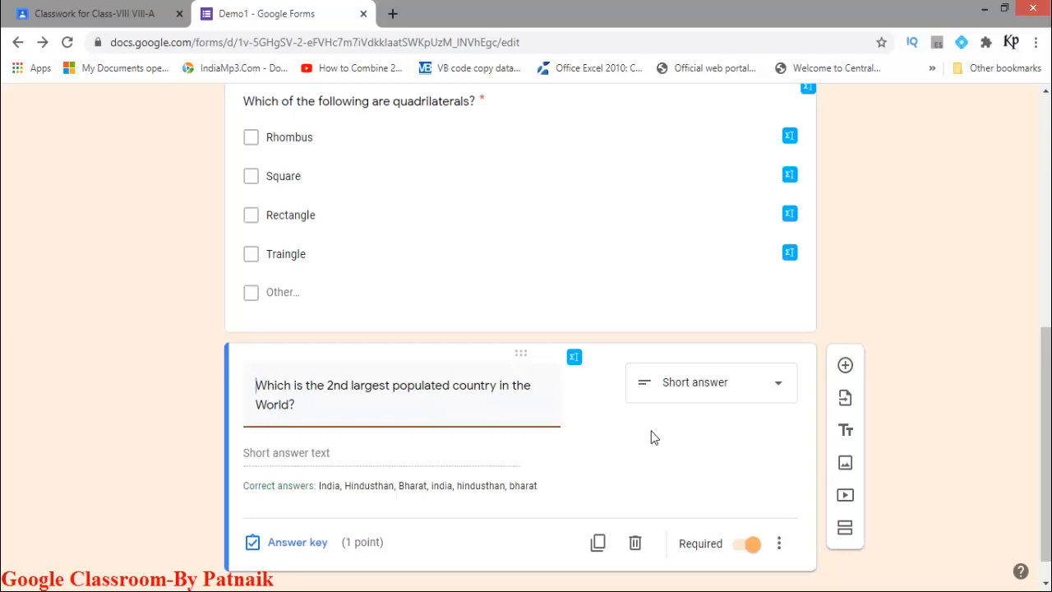
Add a new multiple choice question reading "Which one from the following is a utility software?"
left_click(846, 368)
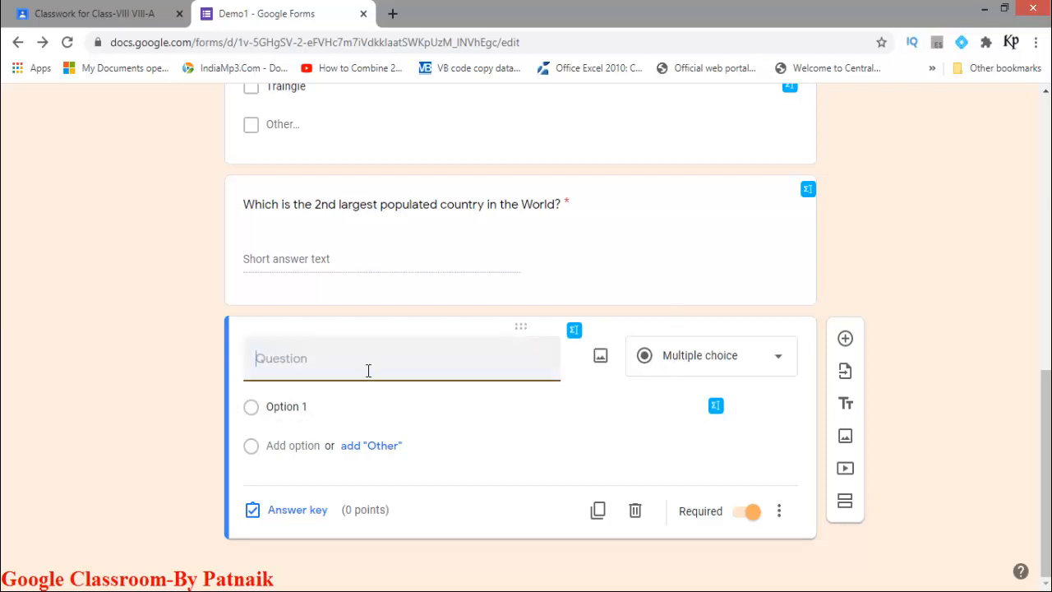
type("Which")
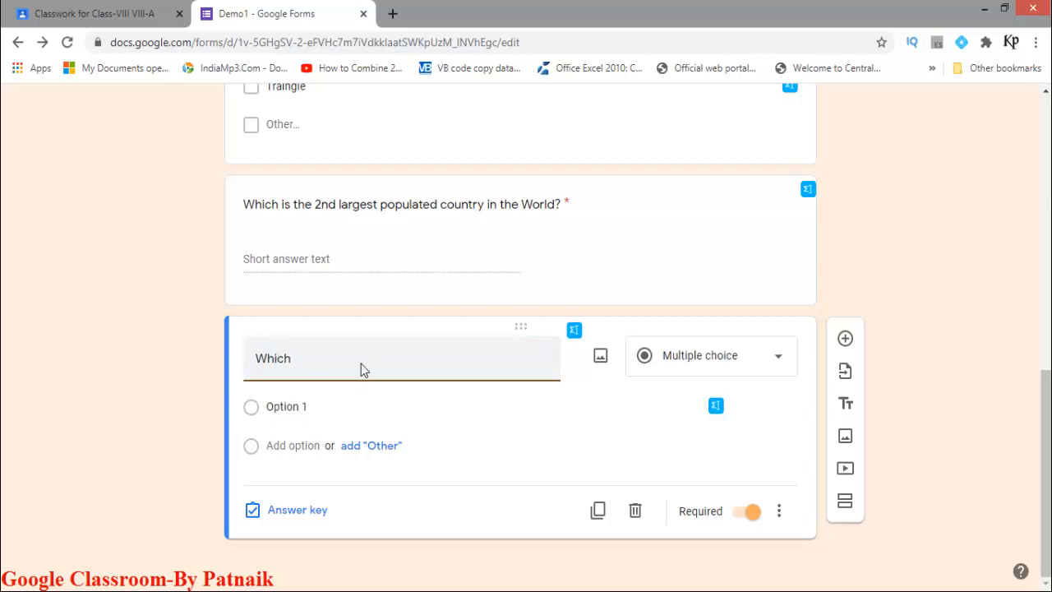
type(" one from the following is")
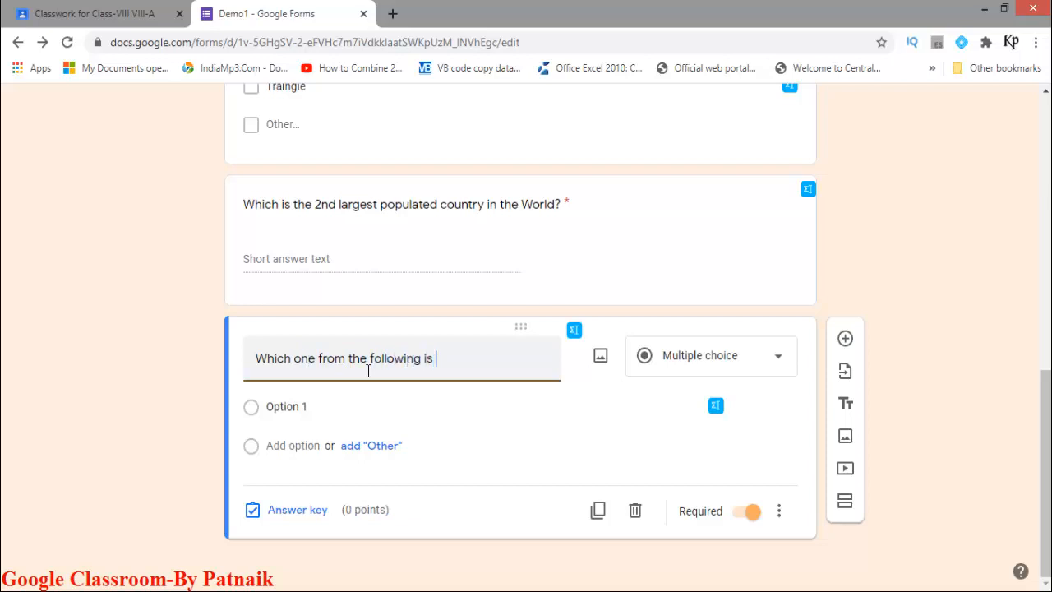
type(" a utility software?")
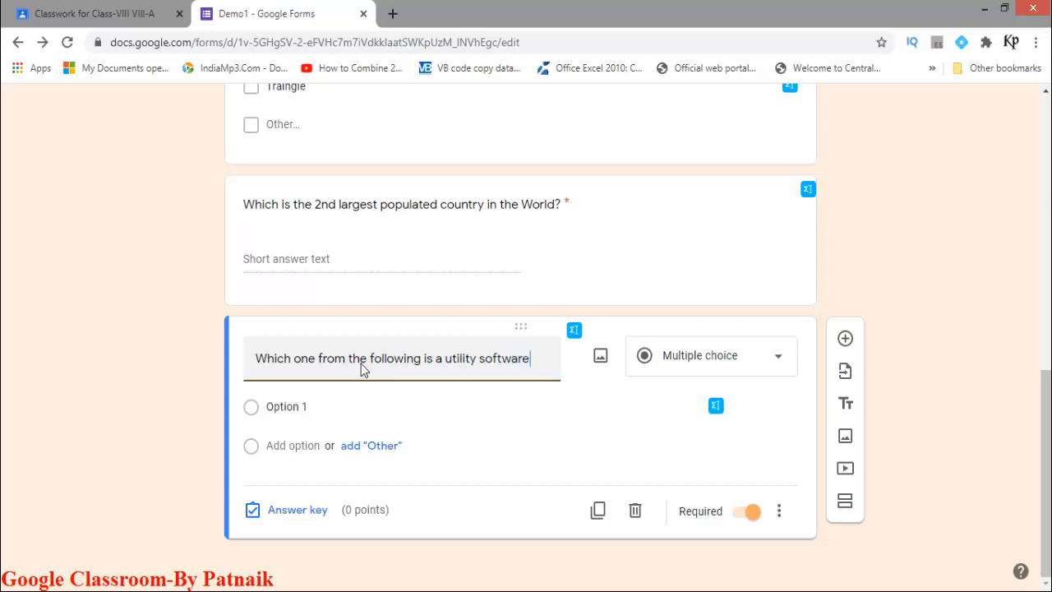
Give the utility software question the options Windows, MS Office, School ERP and Winrar, plus an "Other" option
left_click(297, 415)
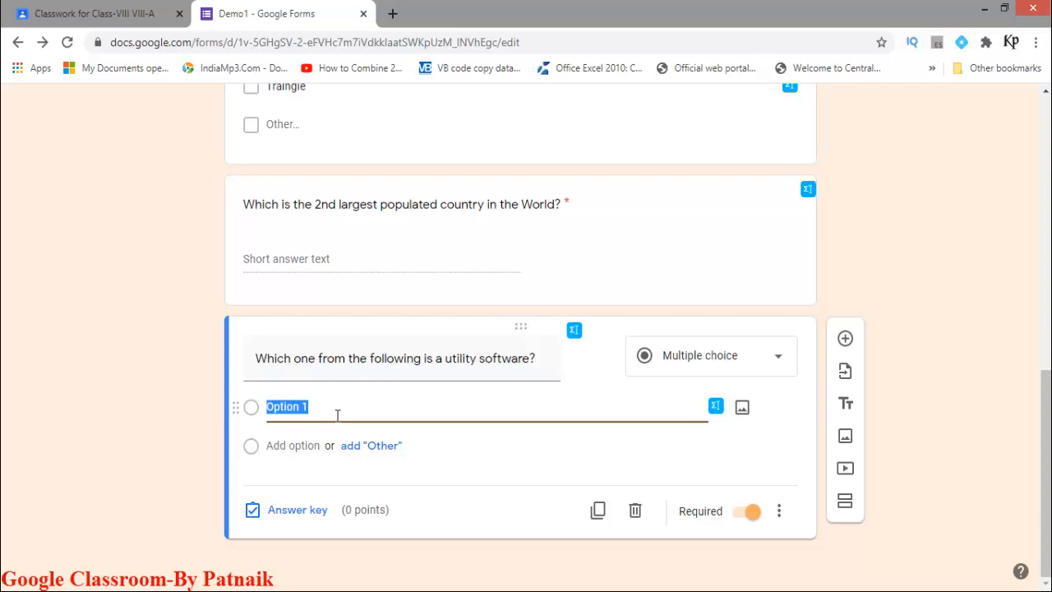
type("Windows")
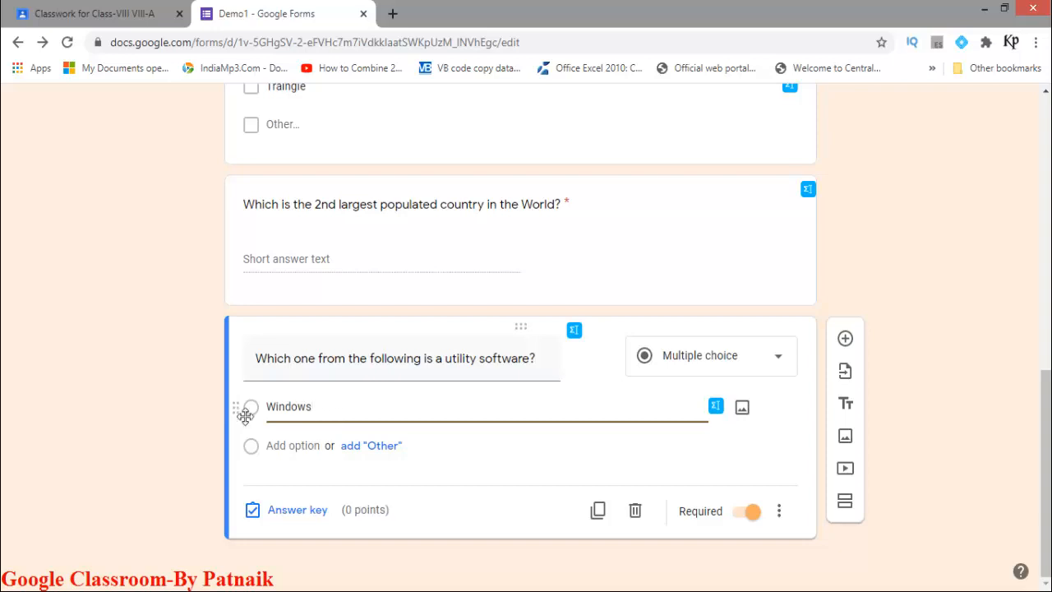
left_click(354, 448)
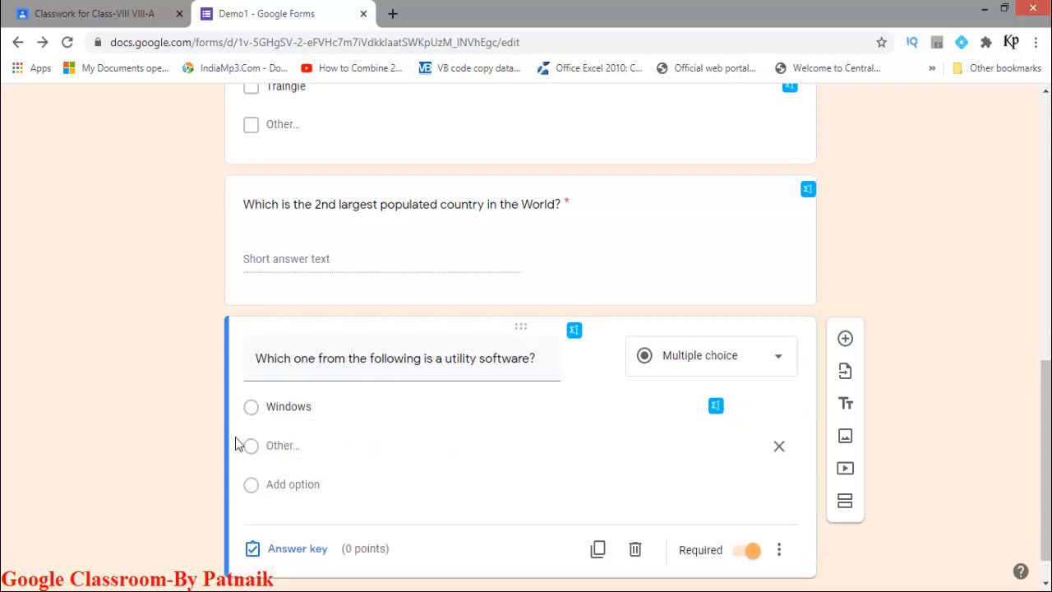
left_click(302, 486)
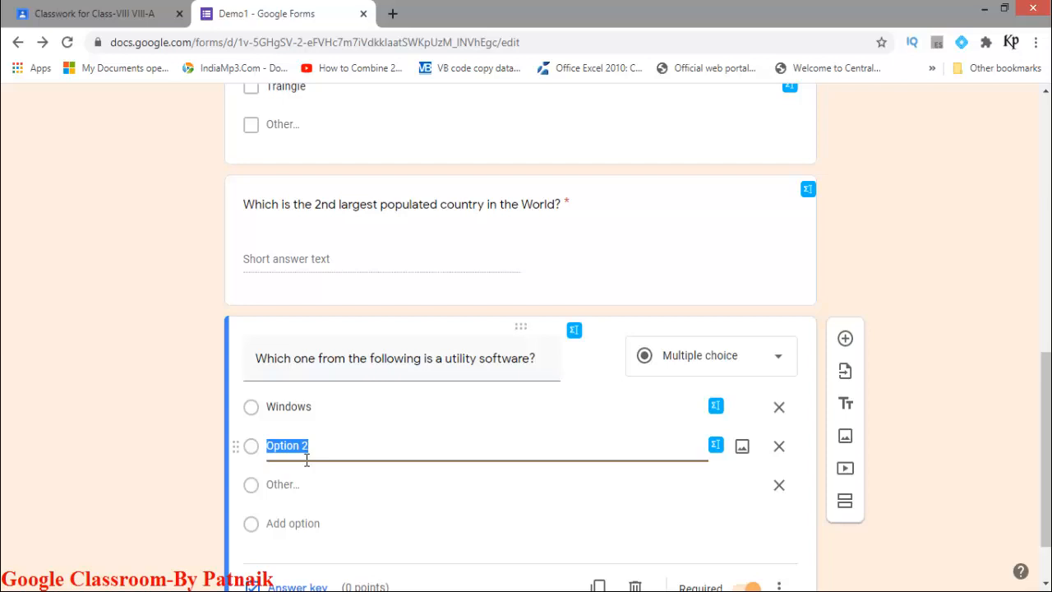
type("MS Office")
left_click(296, 522)
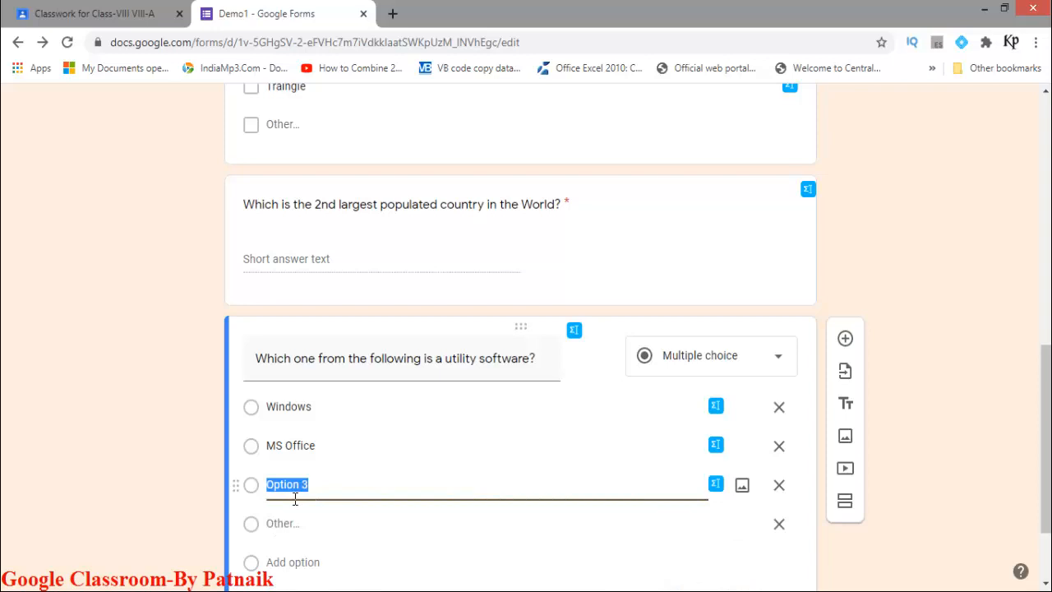
type("School ERP")
left_click(287, 561)
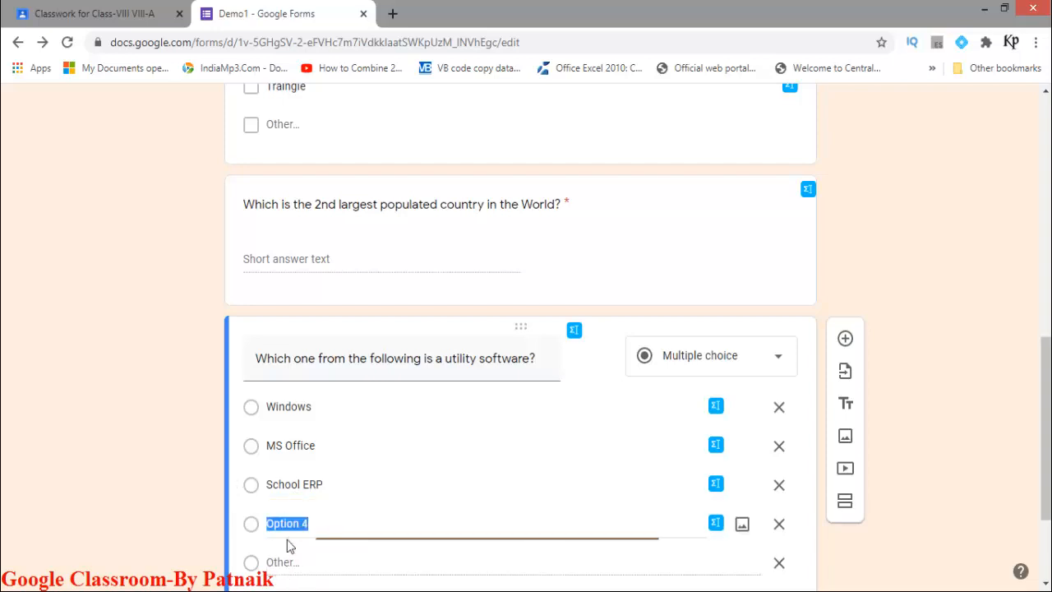
type("Win")
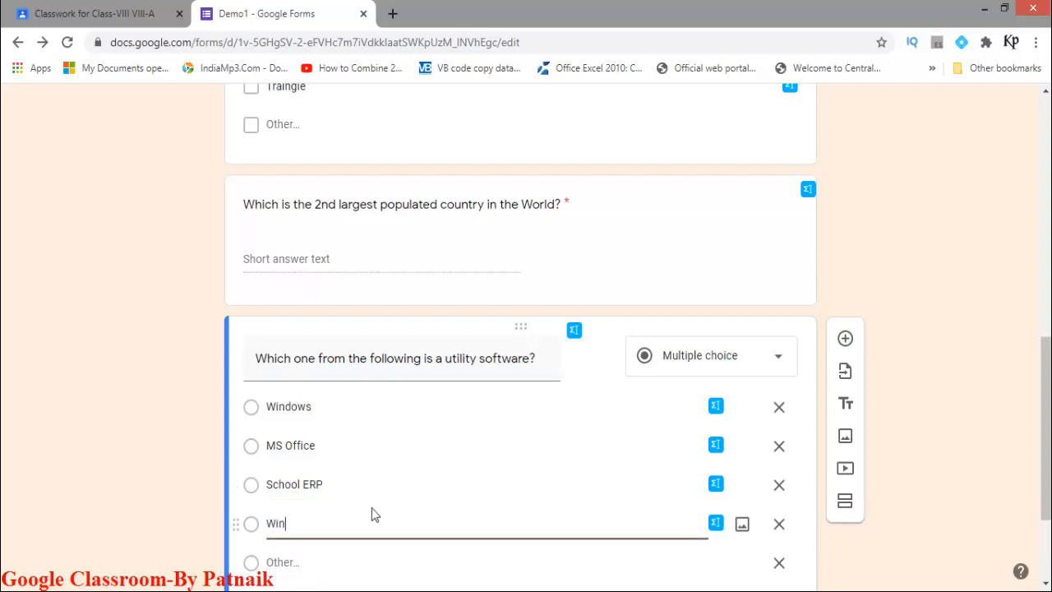
type("rar")
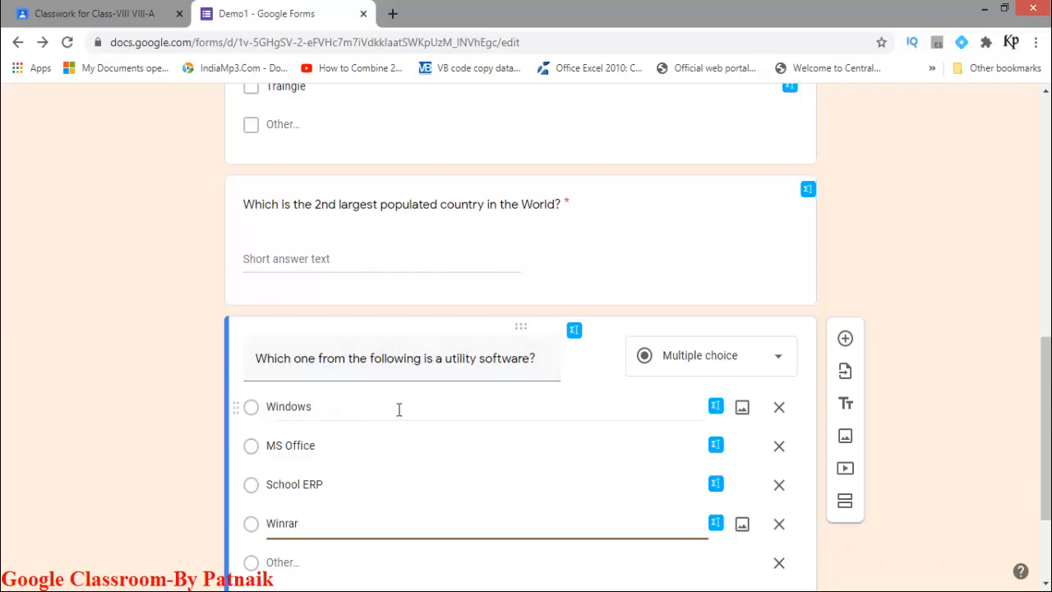
Search Google images for "windows logo" and insert the wavy four-colour Windows flag into the Windows option
left_click(746, 411)
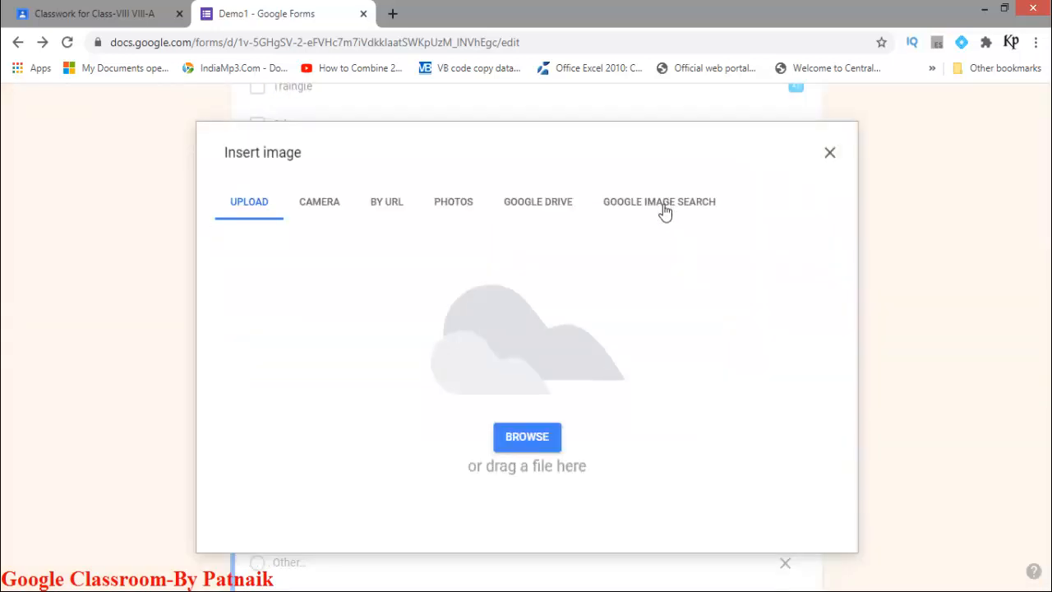
left_click(664, 211)
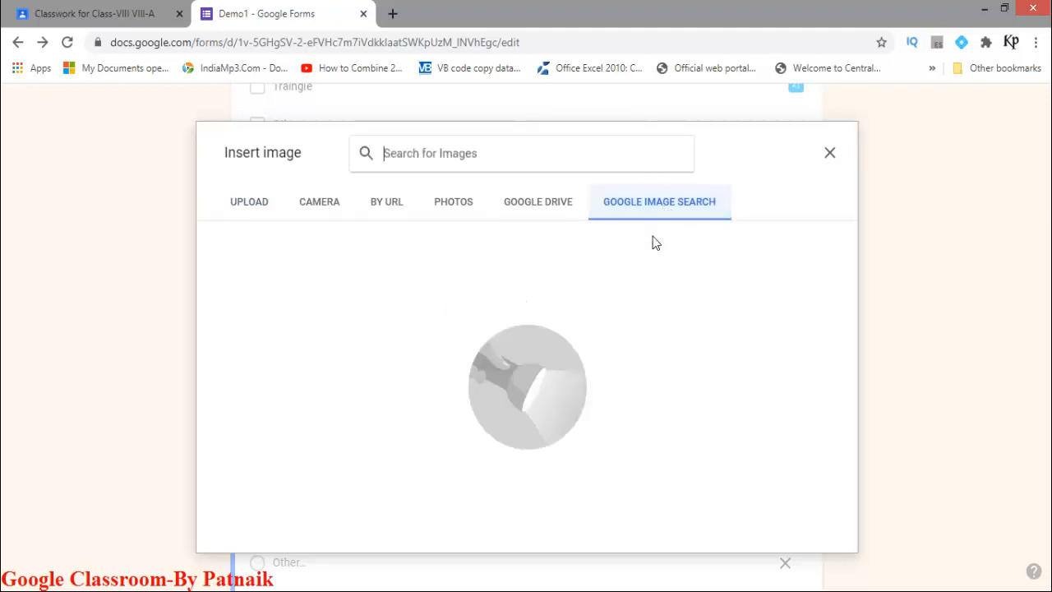
type("wind")
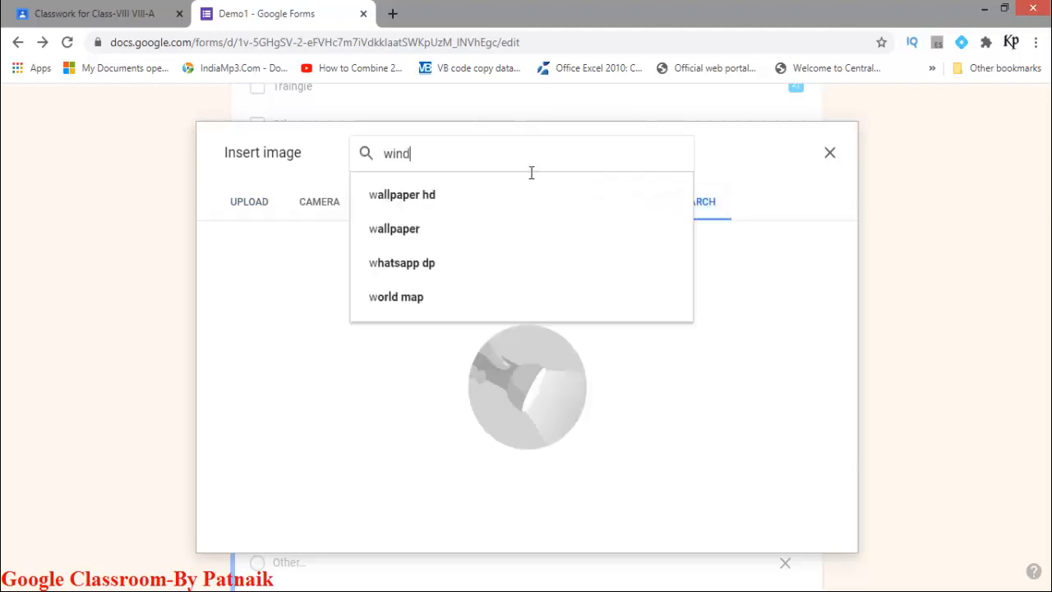
type("ows logo")
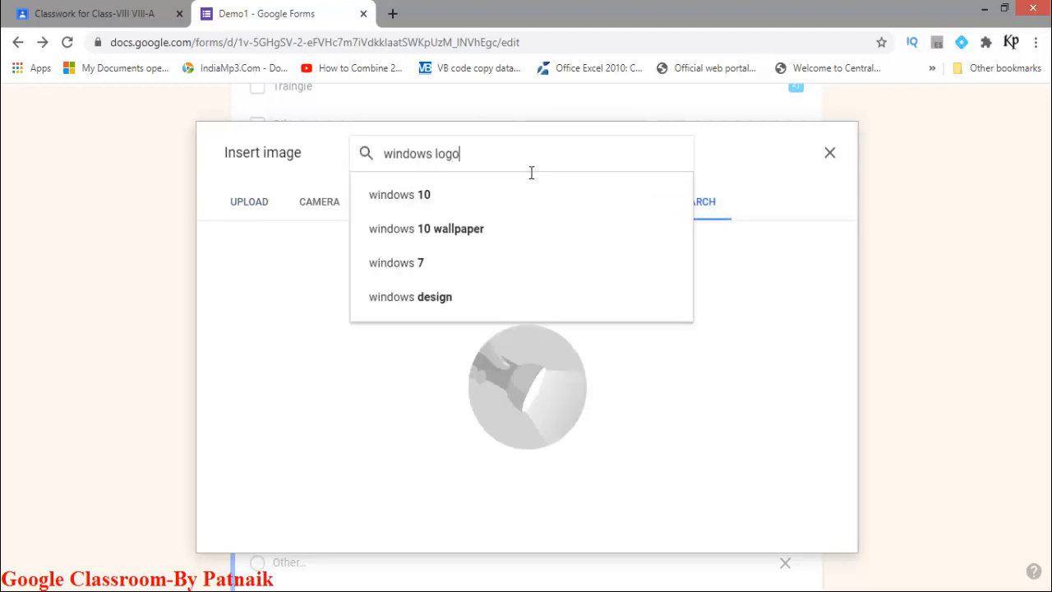
left_click(436, 202)
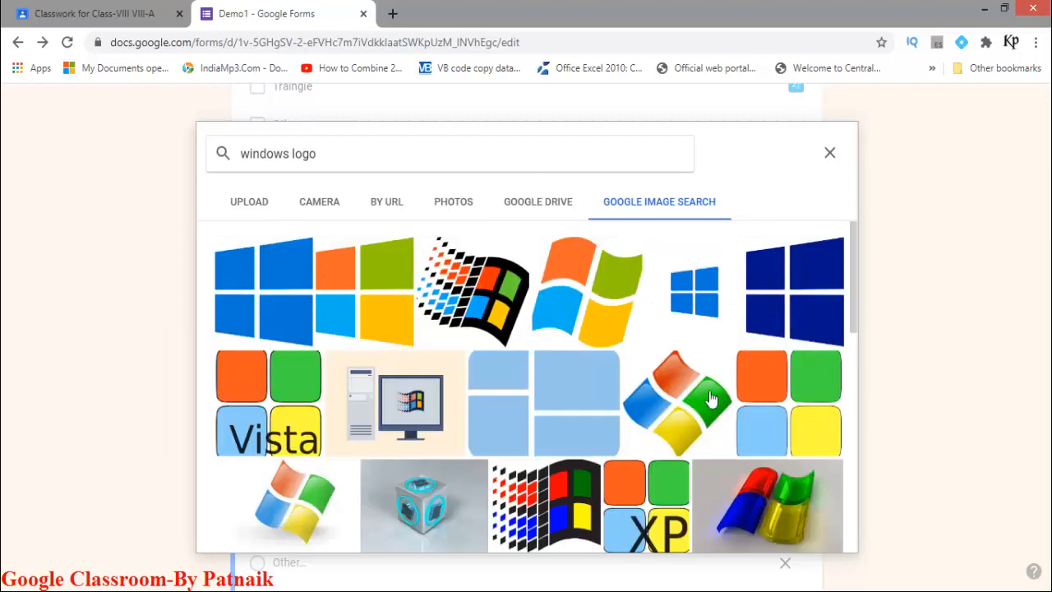
left_click(610, 298)
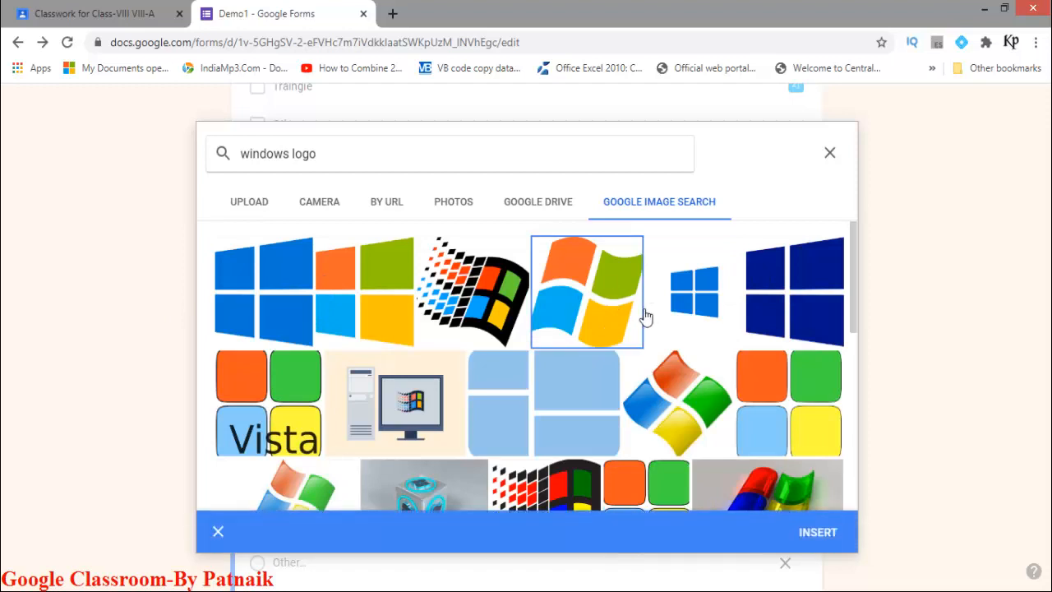
left_click(818, 533)
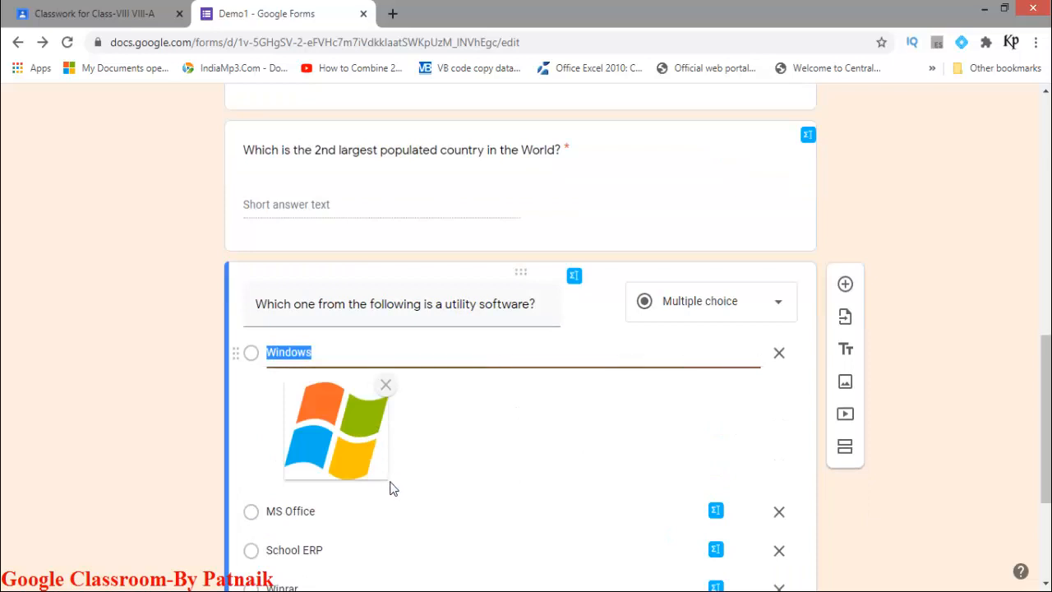
Search Google images for "ms office logo" and insert the Microsoft wordmark logo into the MS Office option
scroll(386, 453, "down", 1)
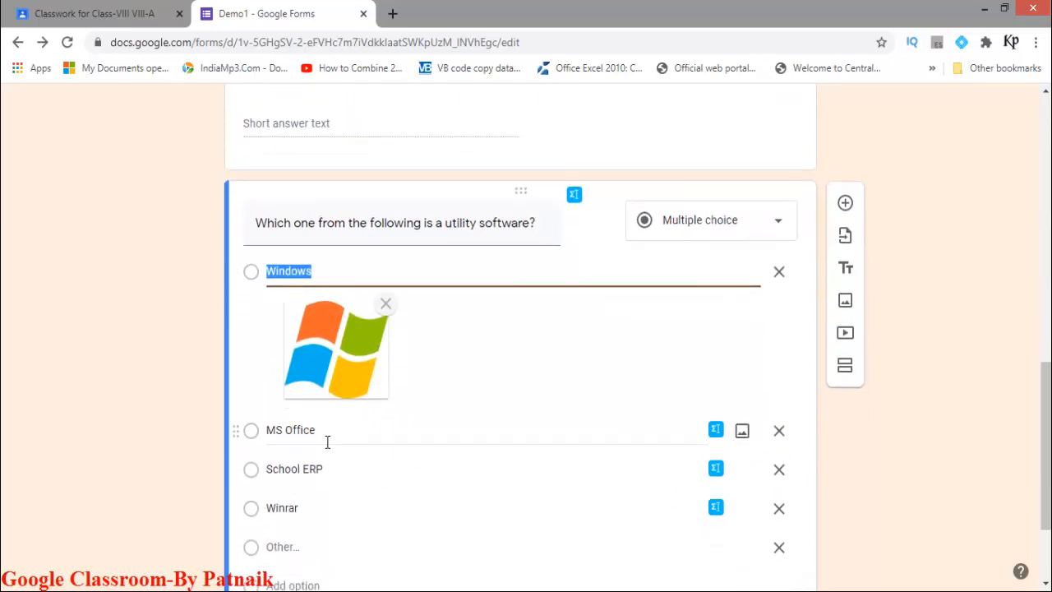
left_click(743, 434)
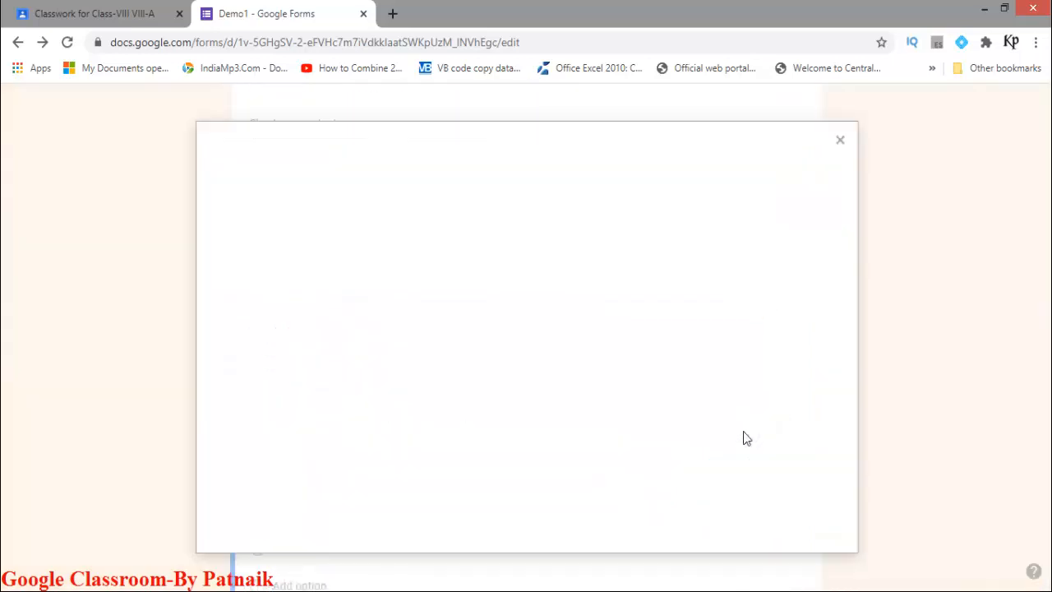
left_click(662, 207)
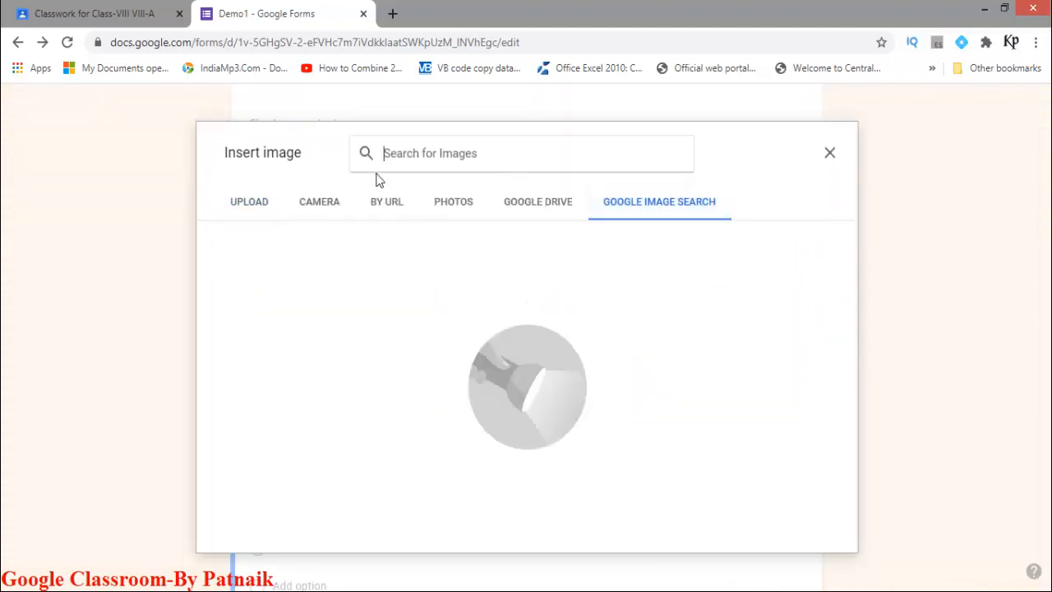
type("ms office")
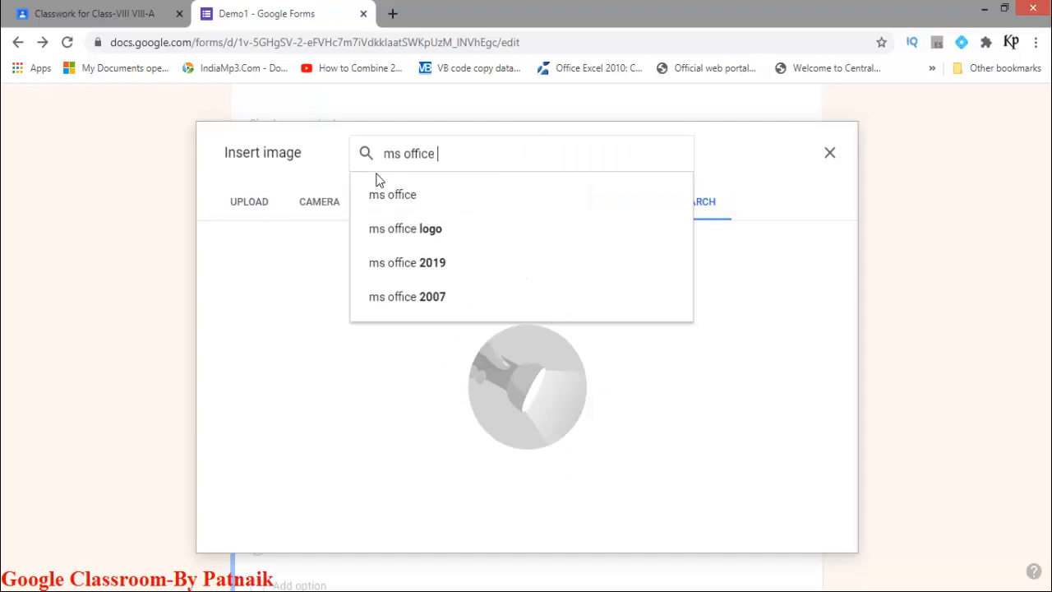
type(" logo")
key("Return")
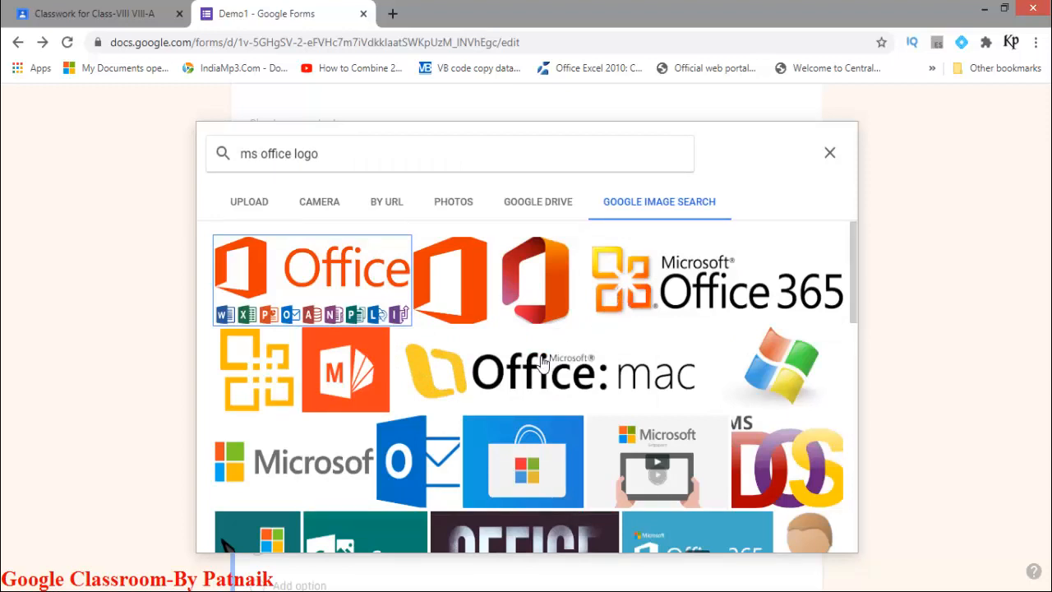
left_click(291, 402)
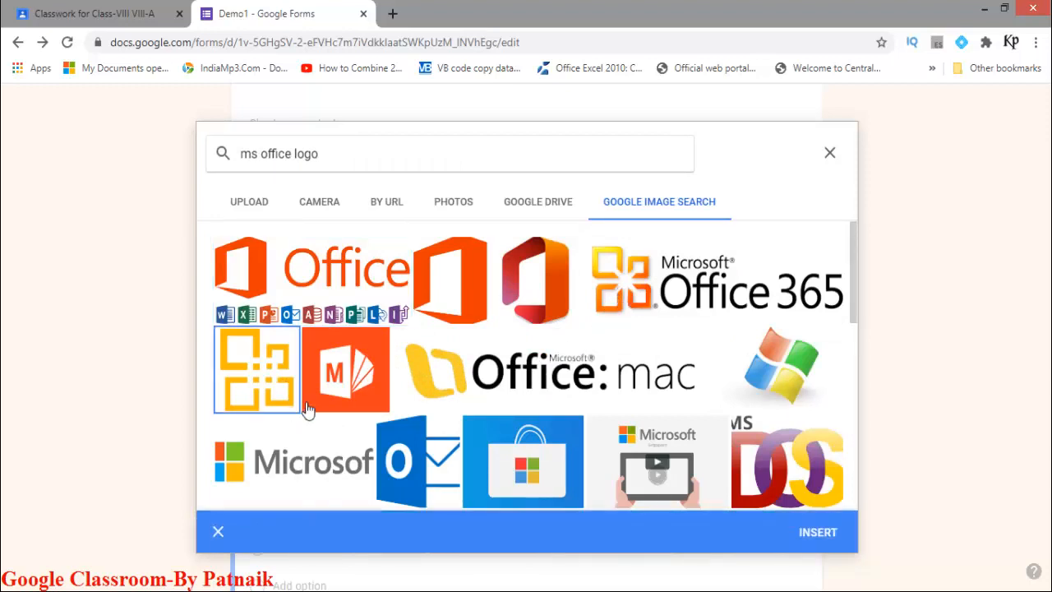
left_click(299, 466)
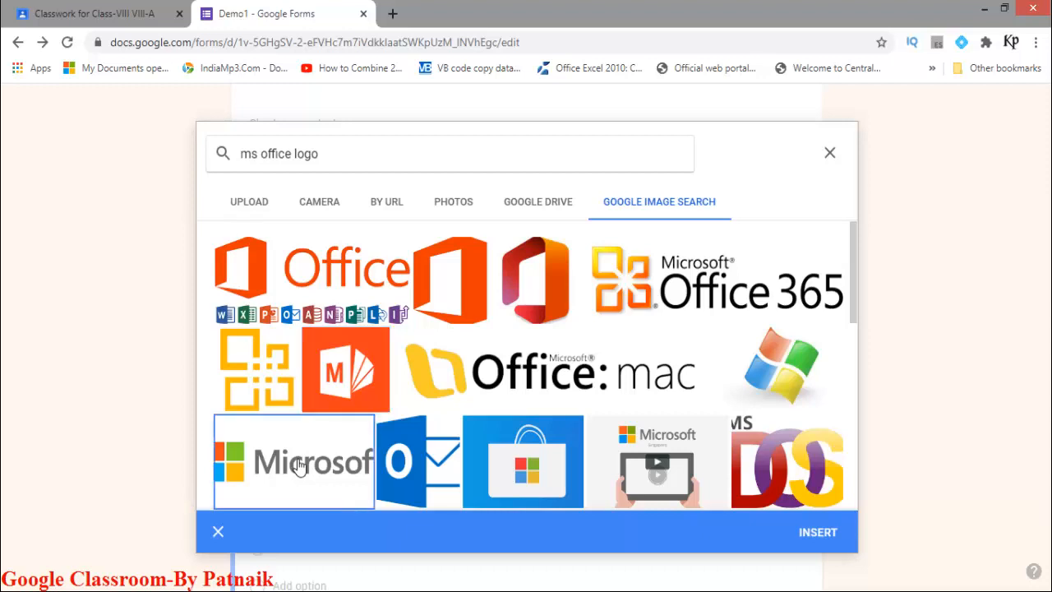
left_click(822, 540)
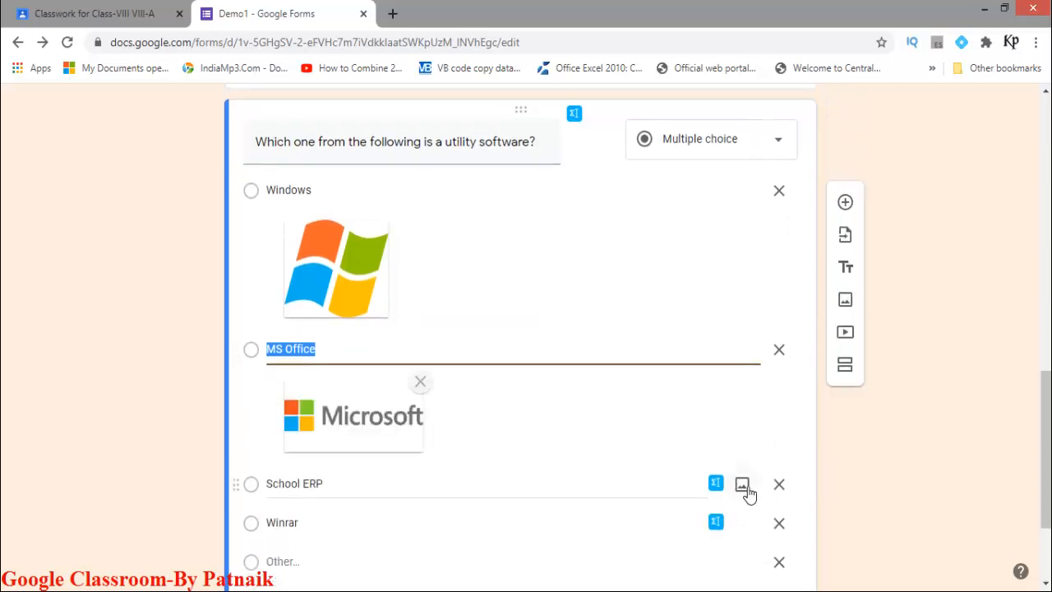
Search Google images for "school erp" and insert the dark blue infographic with orange bands into the School ERP option
left_click(743, 486)
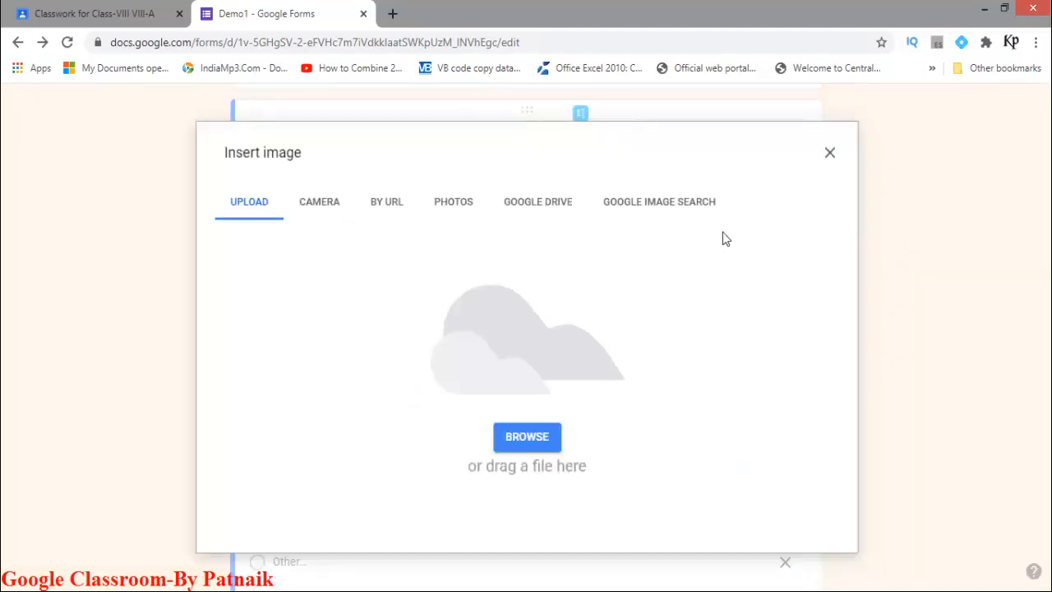
left_click(707, 207)
type("s")
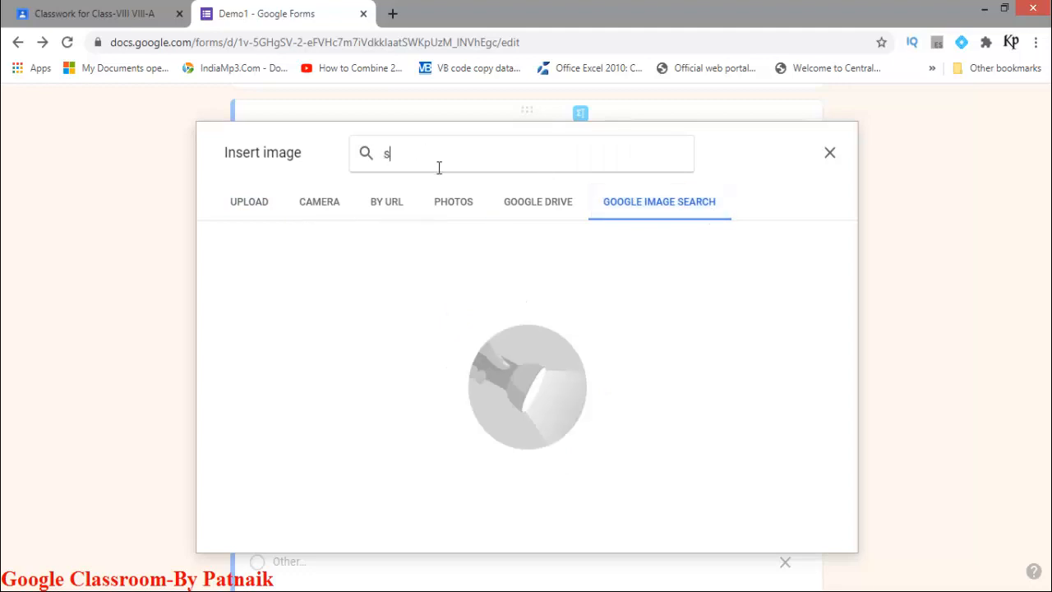
type("chool erp")
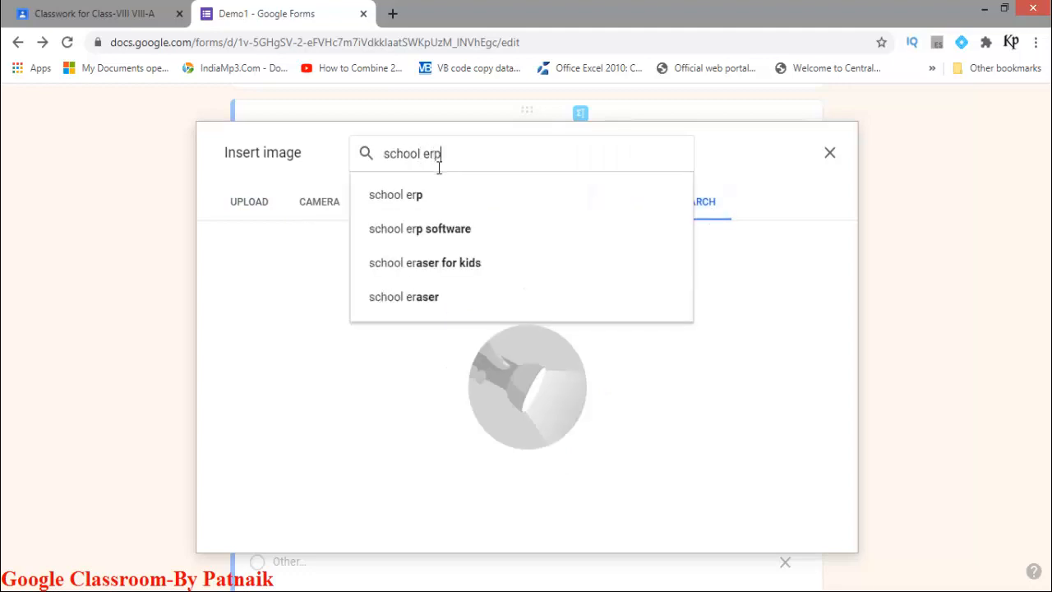
key("Return")
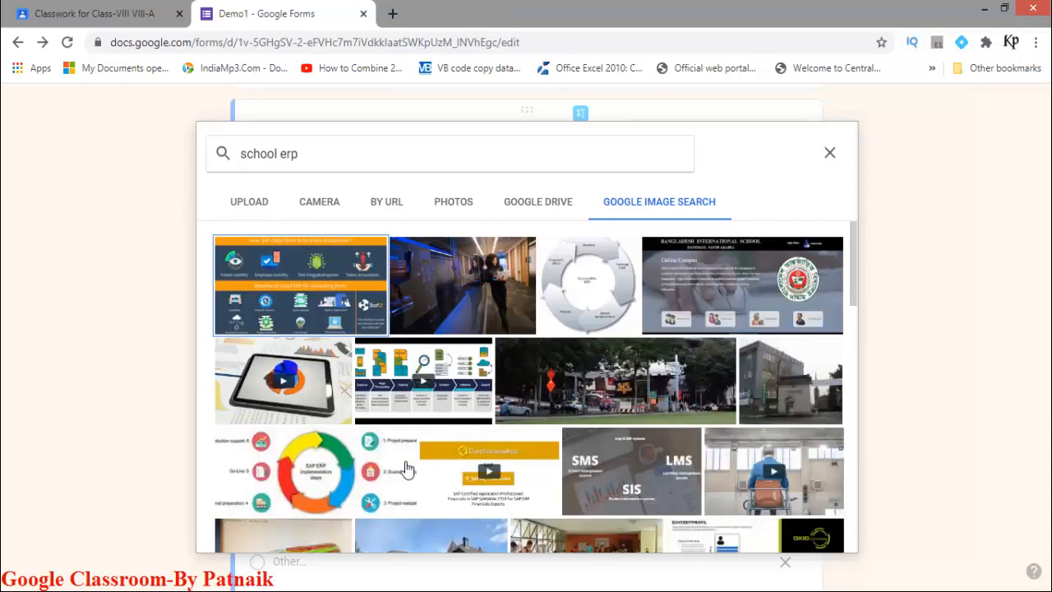
scroll(420, 431, "down", 3)
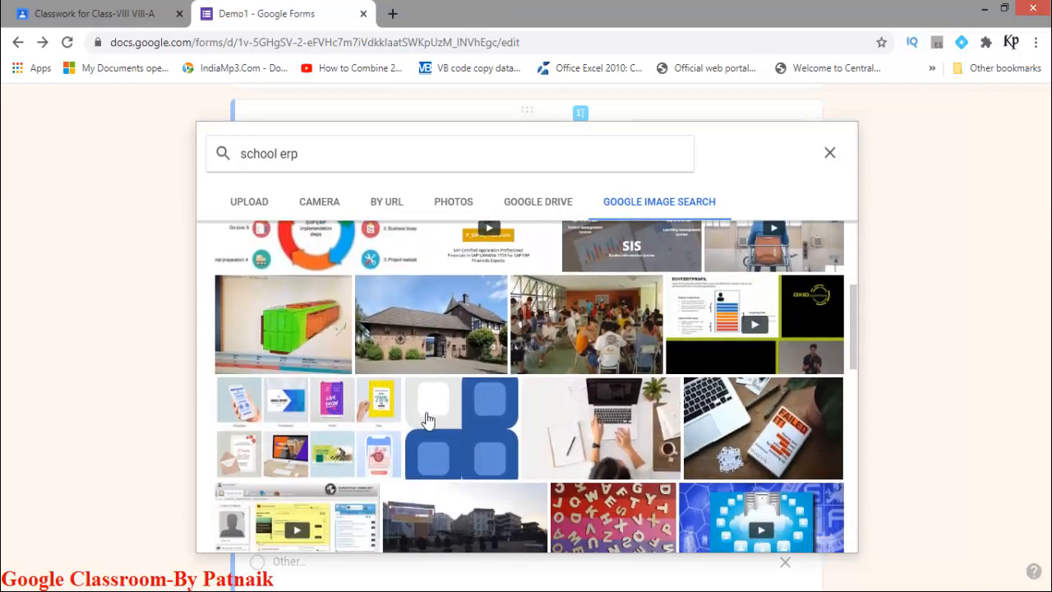
scroll(426, 419, "down", 2)
scroll(426, 419, "down", 1)
scroll(423, 415, "up", 2)
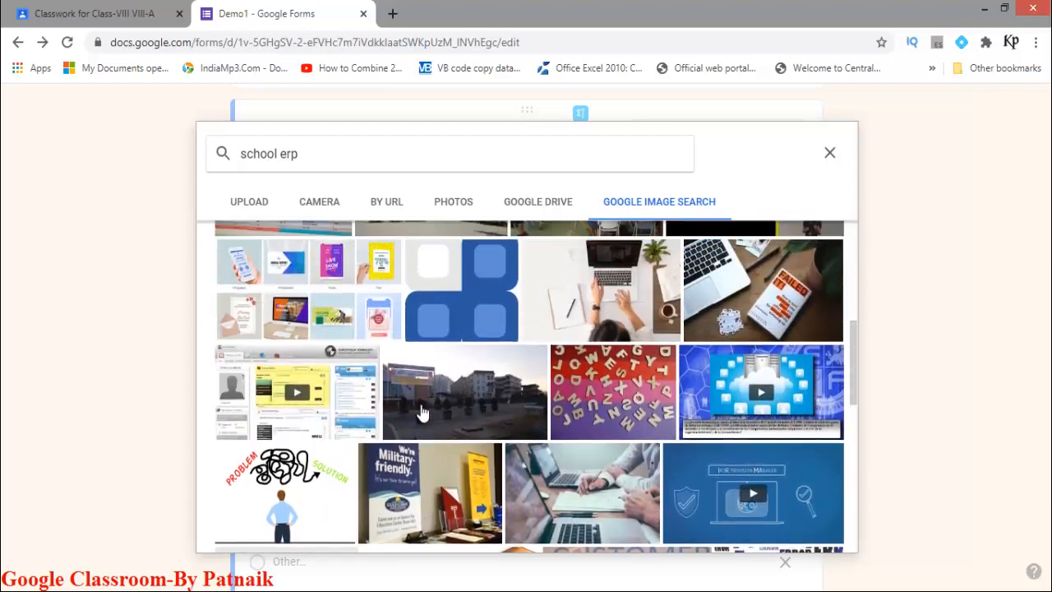
scroll(423, 413, "up", 6)
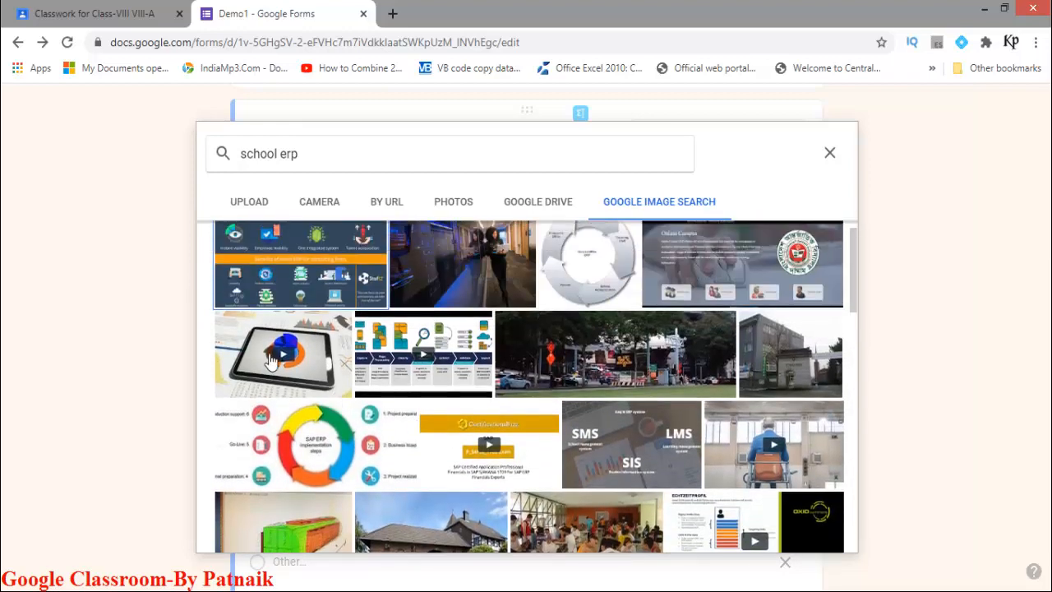
scroll(329, 346, "up", 1)
left_click(336, 306)
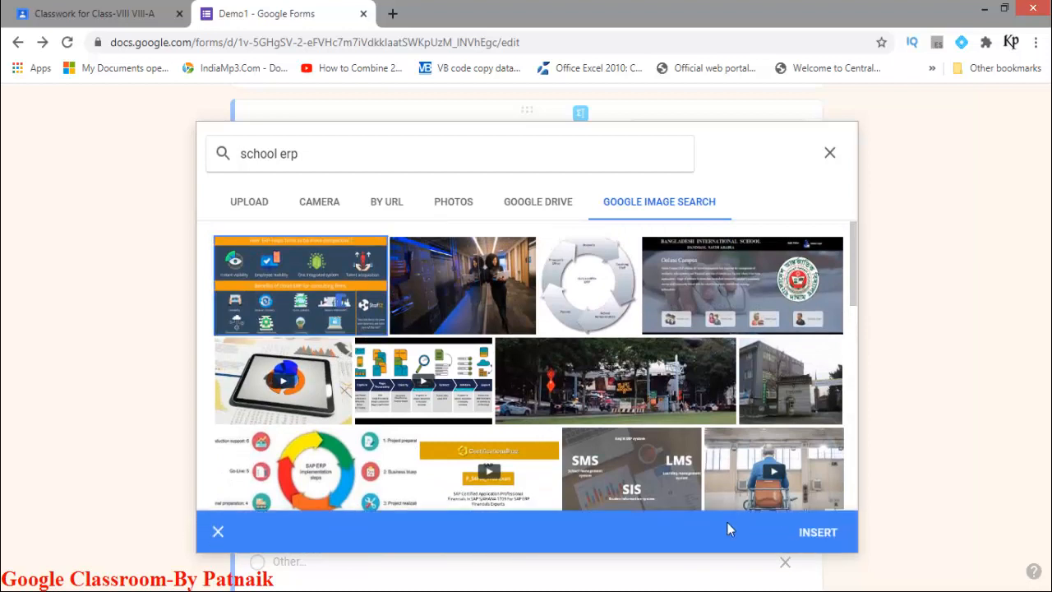
left_click(826, 534)
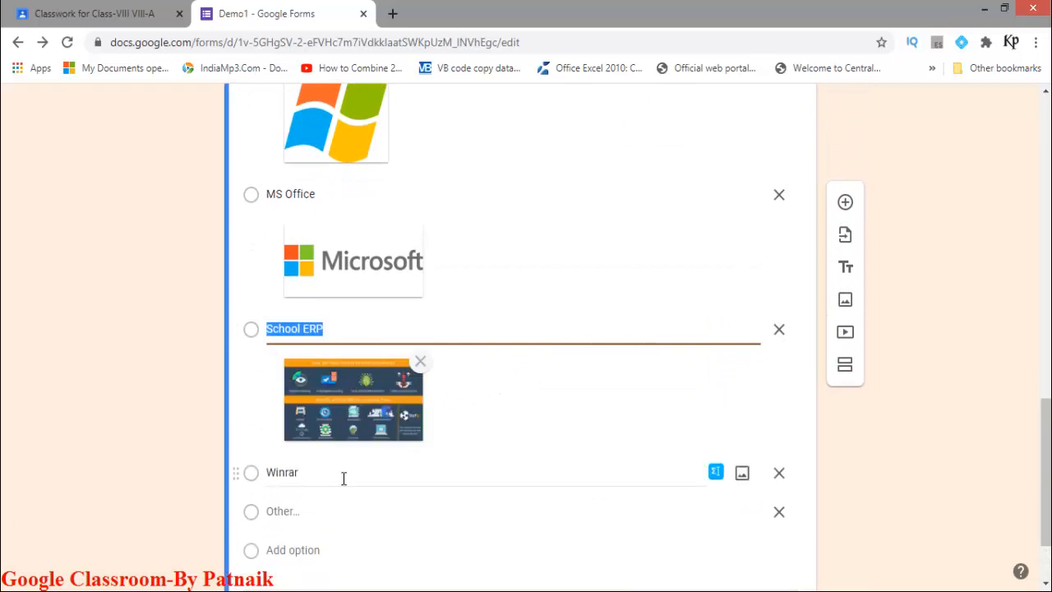
Search Google images for "win rar logo" and insert the black W with red copyright symbol into the Winrar option
left_click(742, 474)
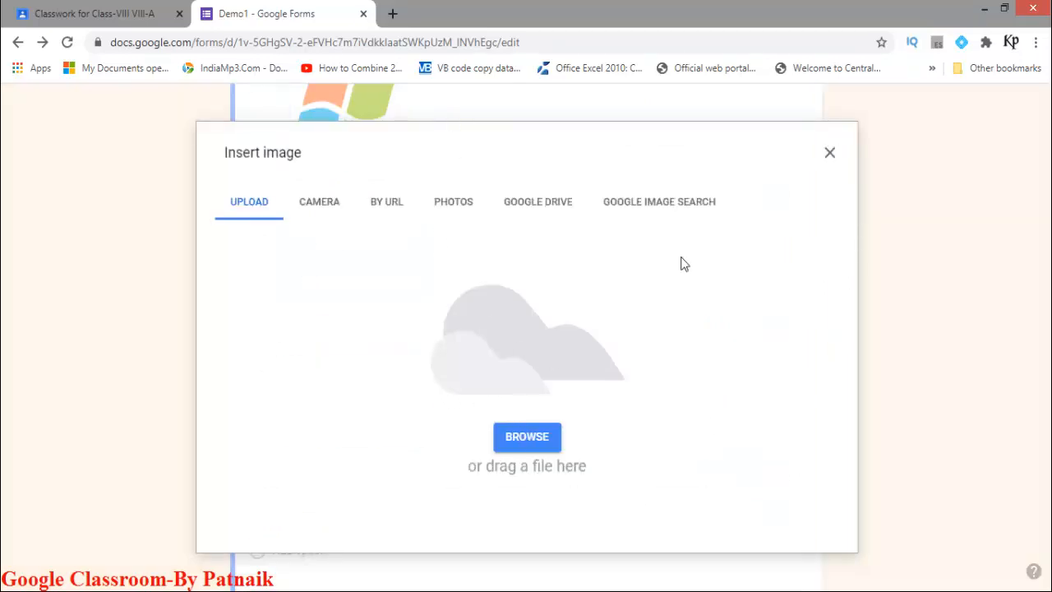
left_click(664, 209)
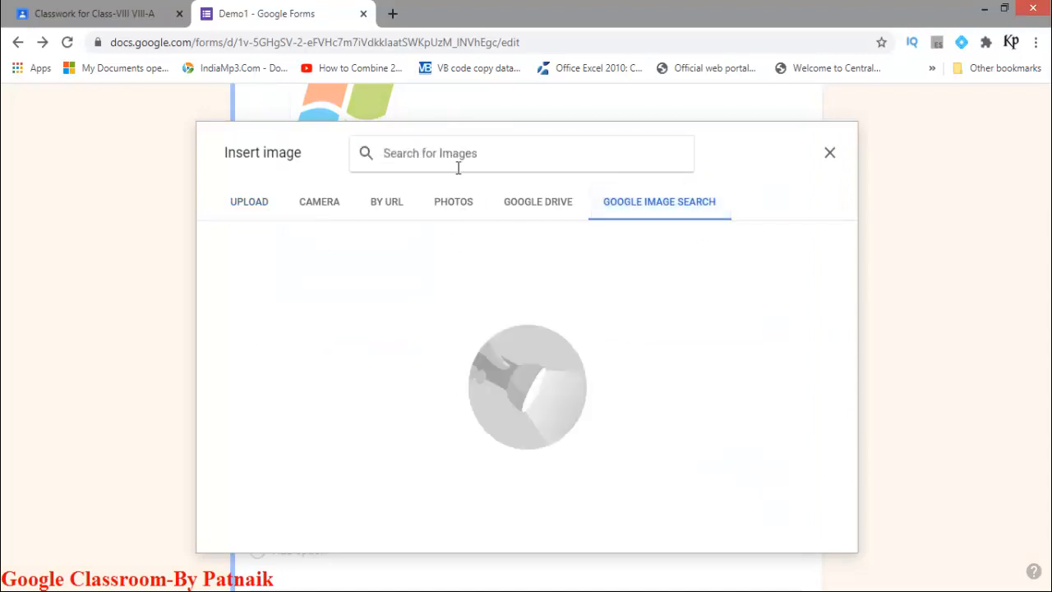
type("win rar logo")
key("Return")
left_click(456, 404)
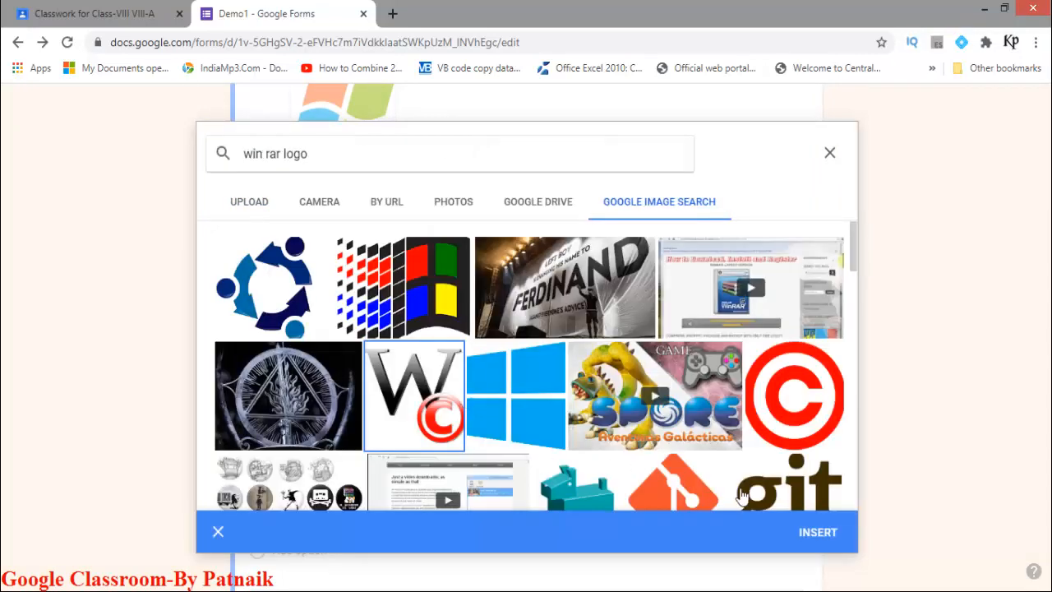
left_click(807, 532)
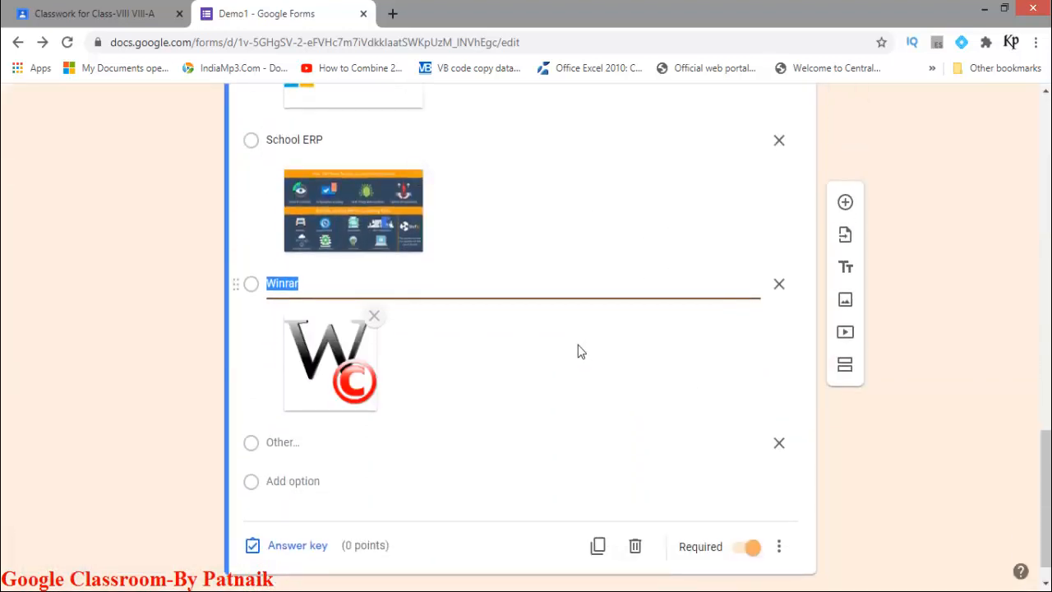
Mark Winrar as the correct answer to the utility software question and set it to 1 point
scroll(576, 344, "down", 1)
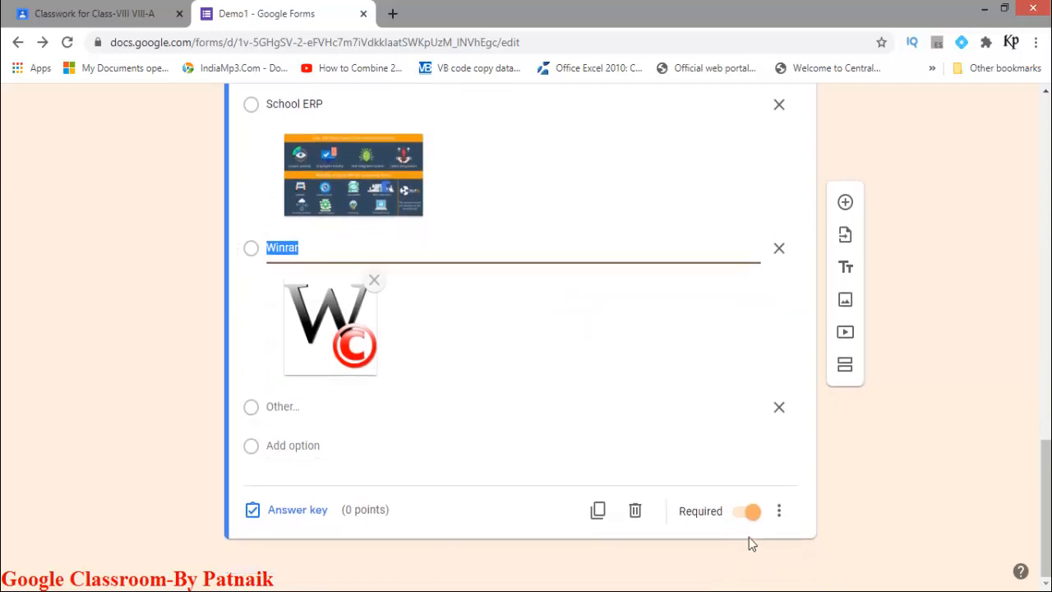
left_click(290, 513)
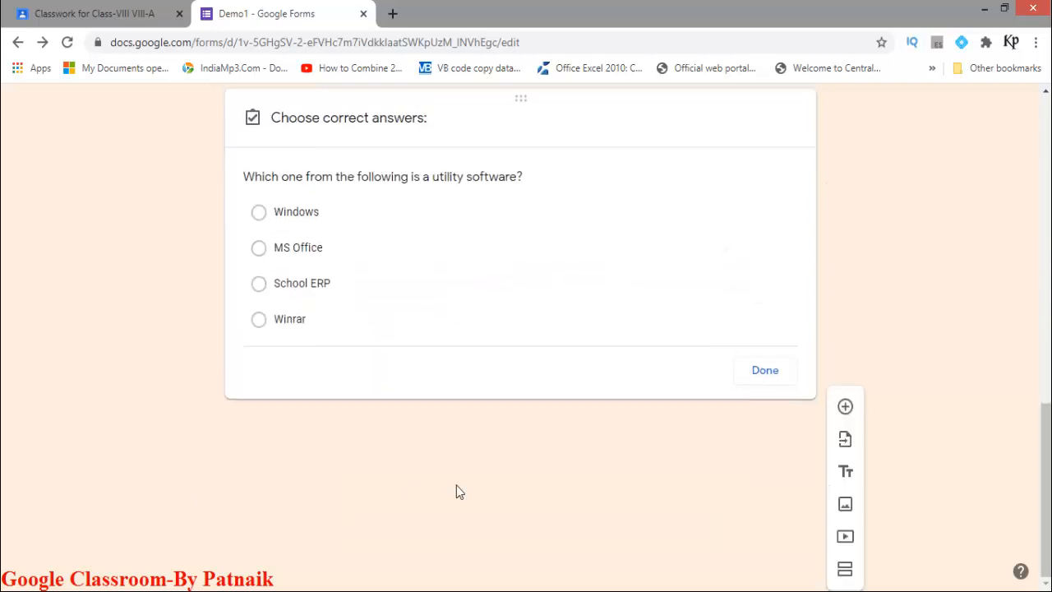
scroll(321, 476, "down", 5)
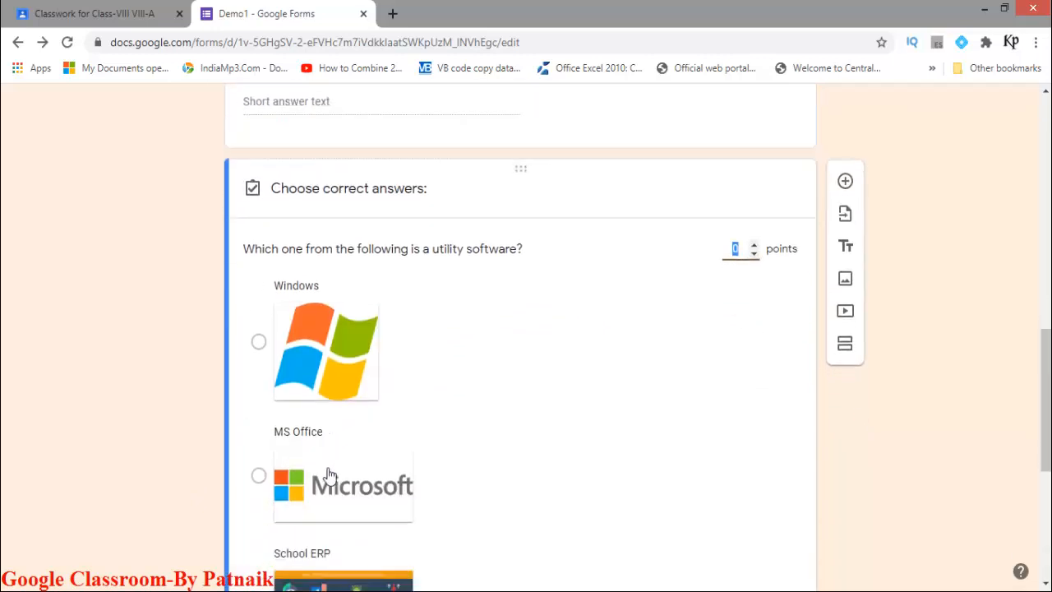
left_click(262, 368)
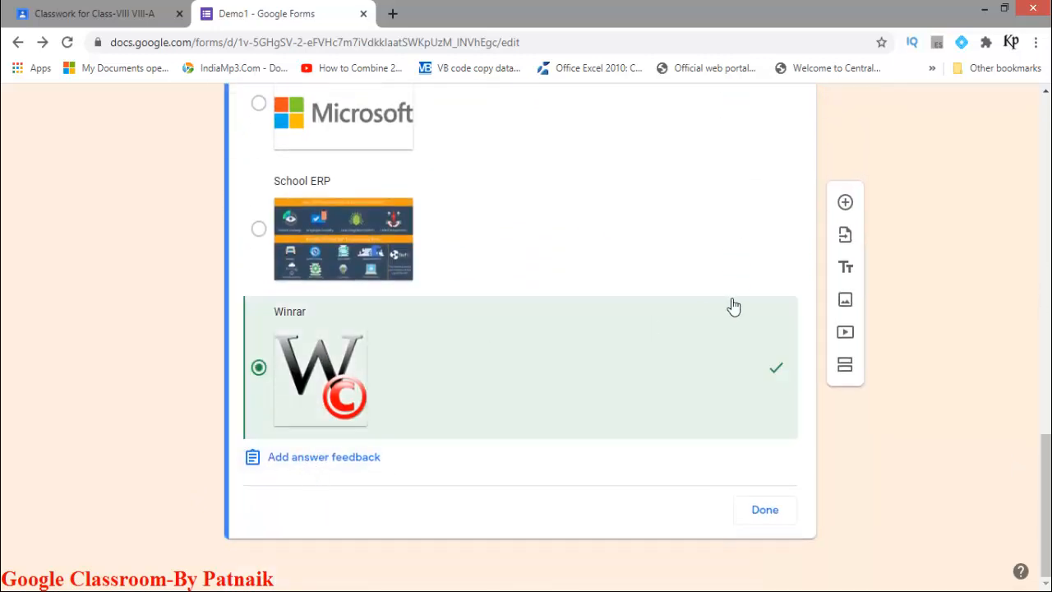
scroll(726, 307, "up", 5)
left_click(754, 251)
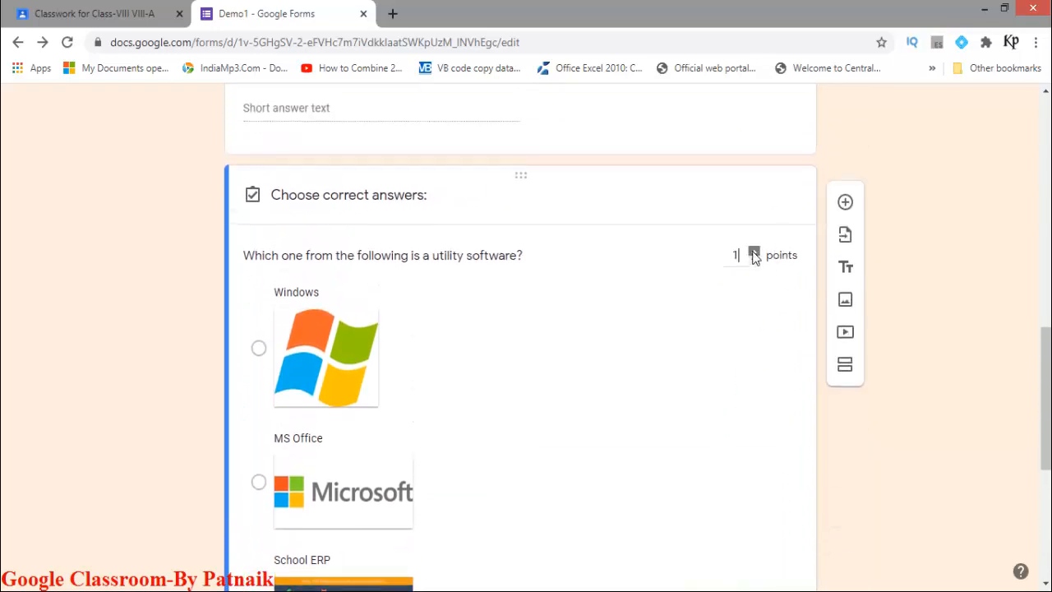
scroll(728, 383, "down", 5)
left_click(772, 514)
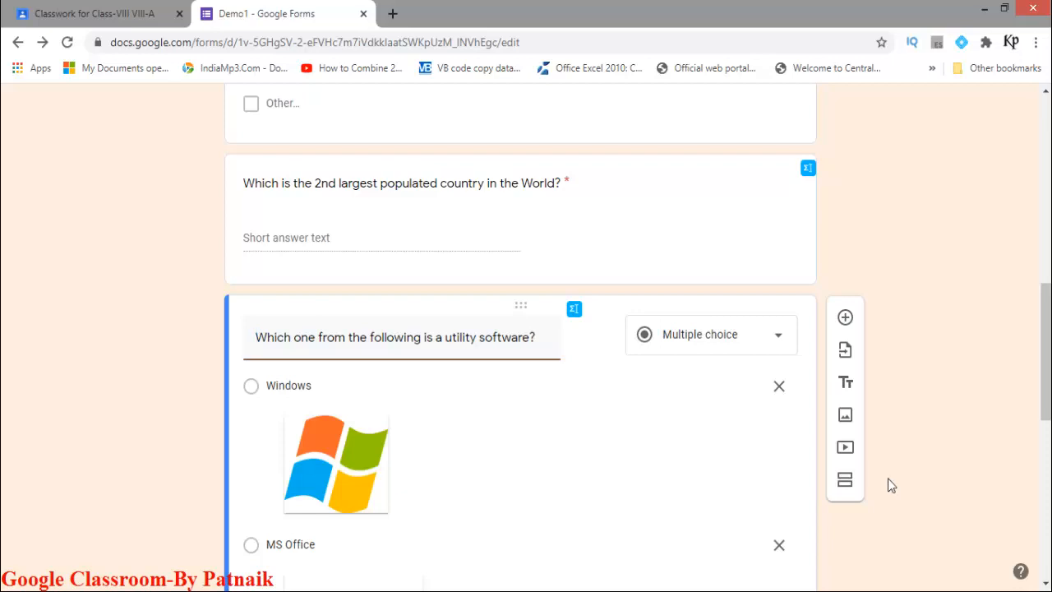
Review the email and link options for sending the Demo1 form, then close the dialog without sending
left_click_drag(1046, 362, 1045, 175)
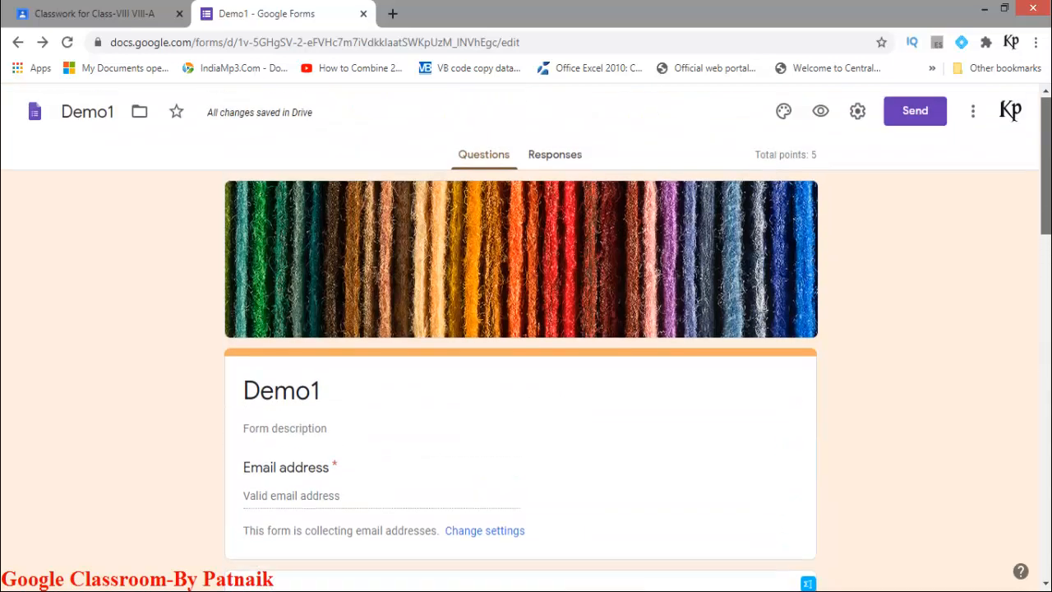
left_click(912, 119)
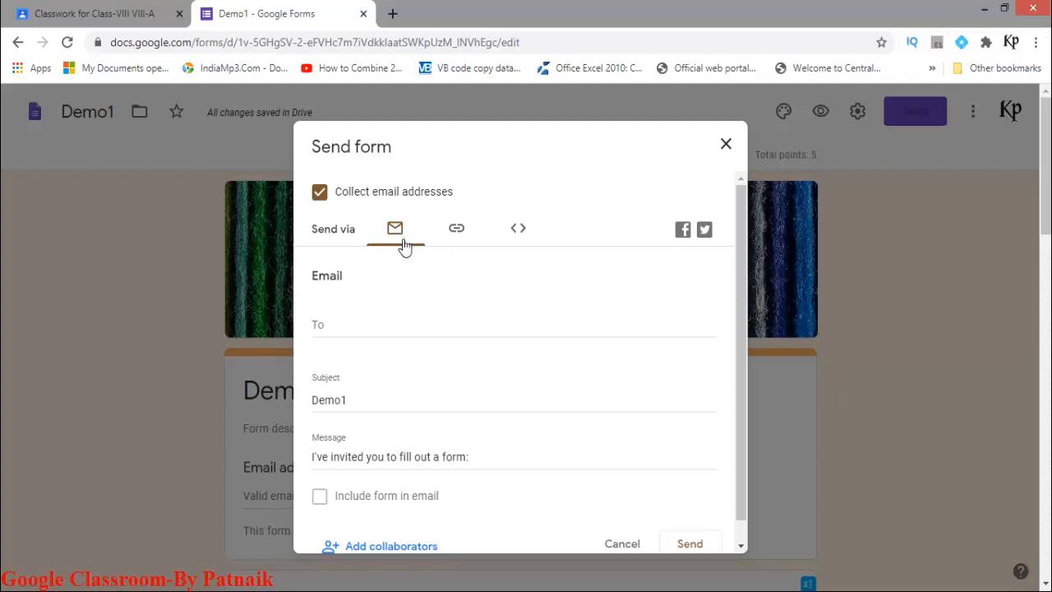
left_click(371, 331)
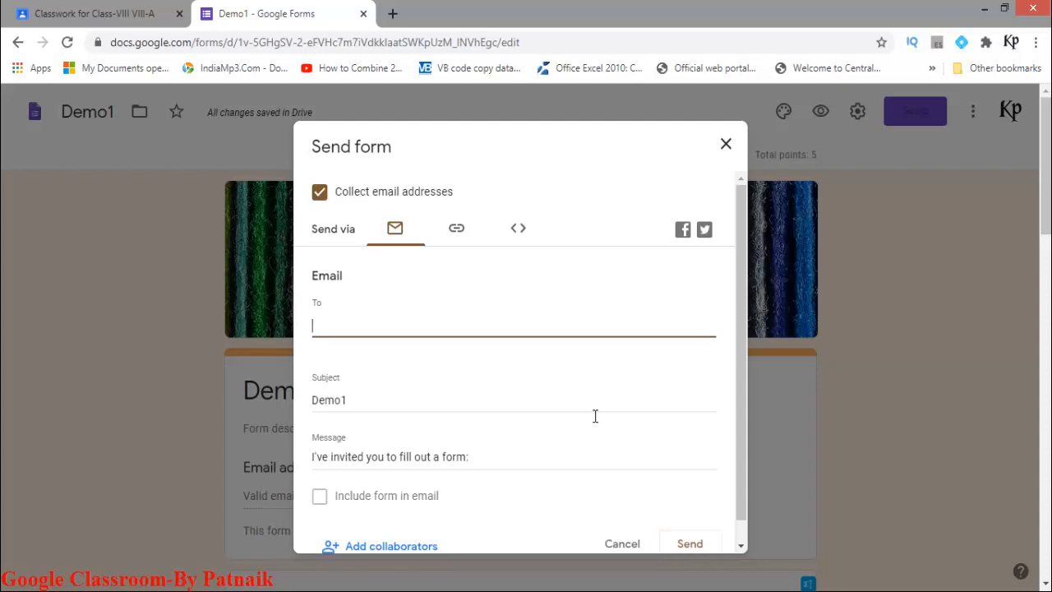
left_click(465, 234)
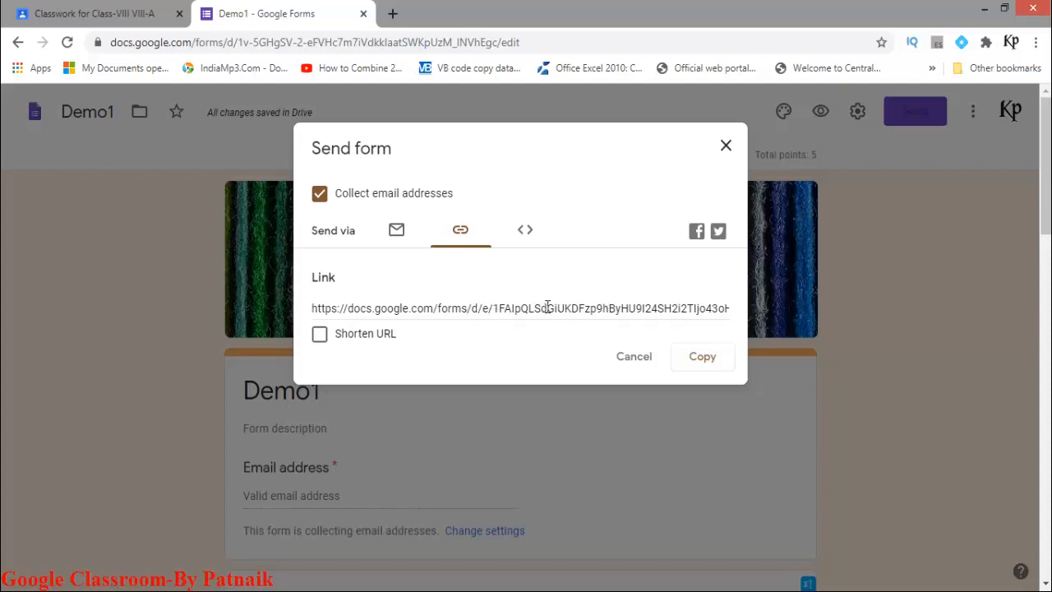
left_click(726, 145)
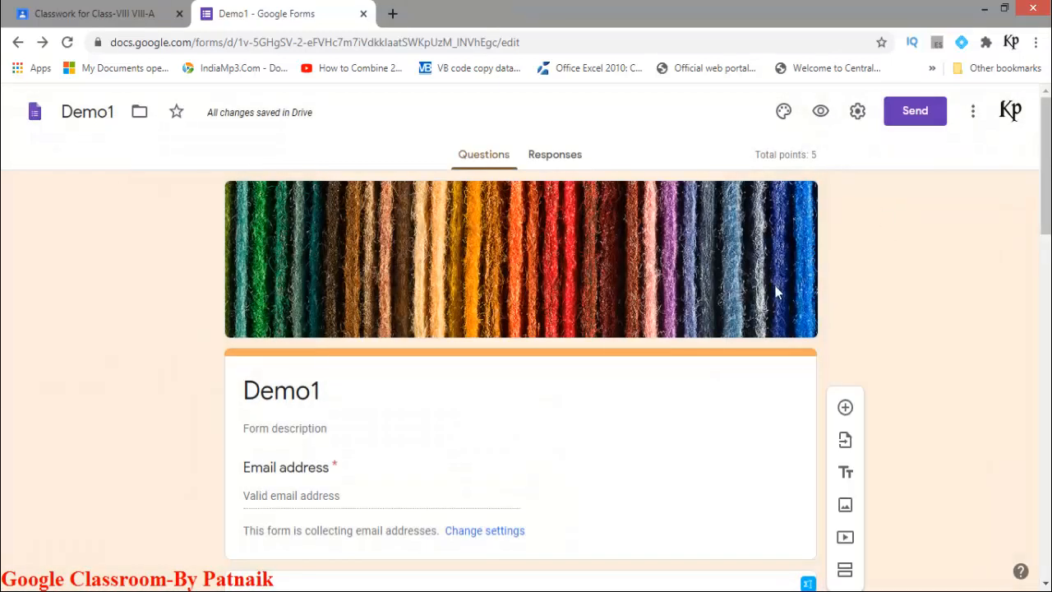
Preview the Demo1 quiz as respondents see it and select its web address, then return to the form editor
left_click(820, 114)
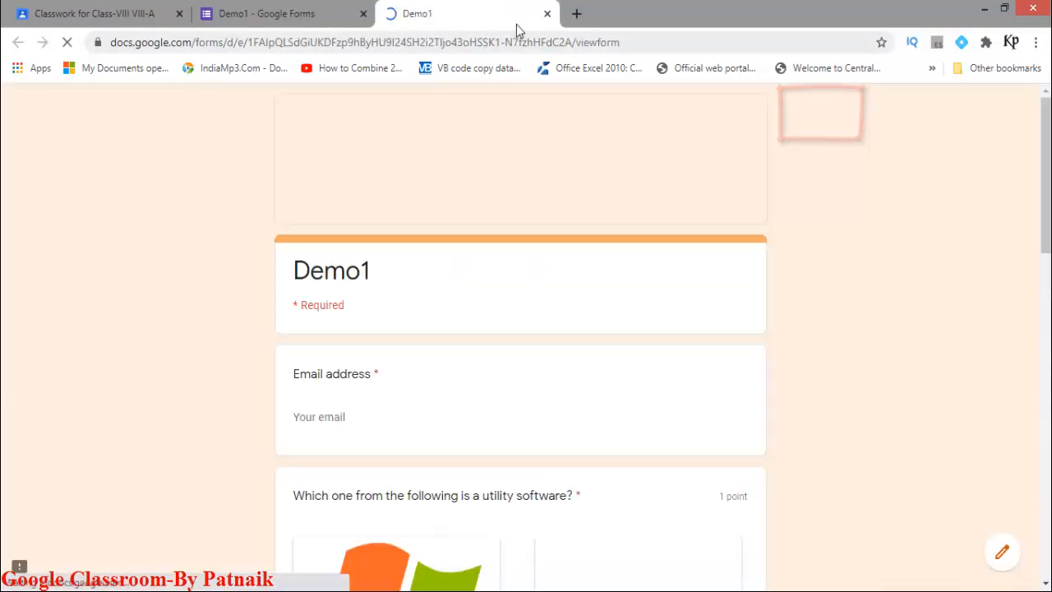
left_click_drag(110, 42, 646, 51)
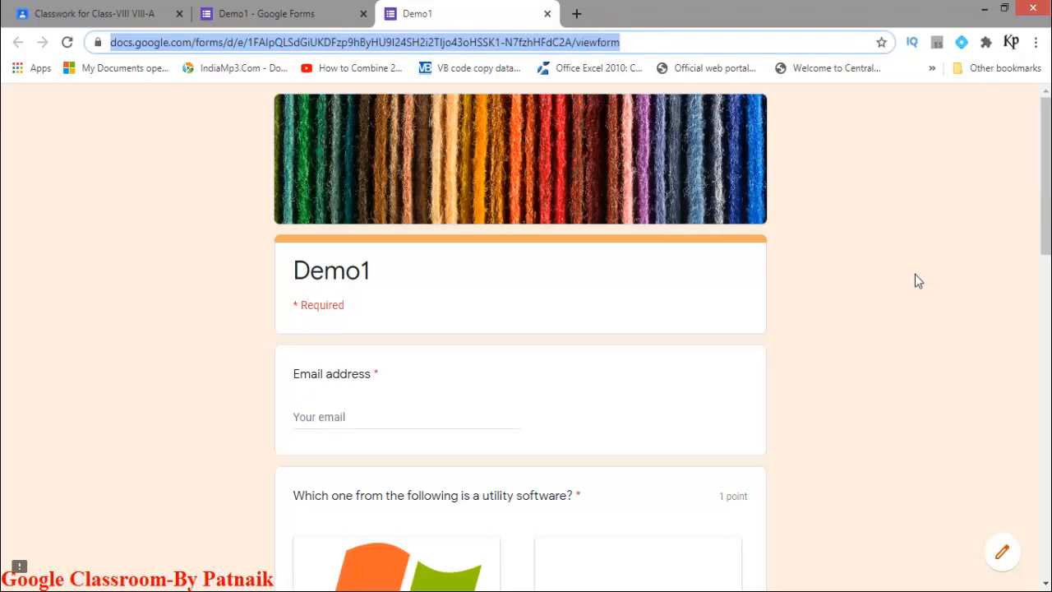
left_click(302, 9)
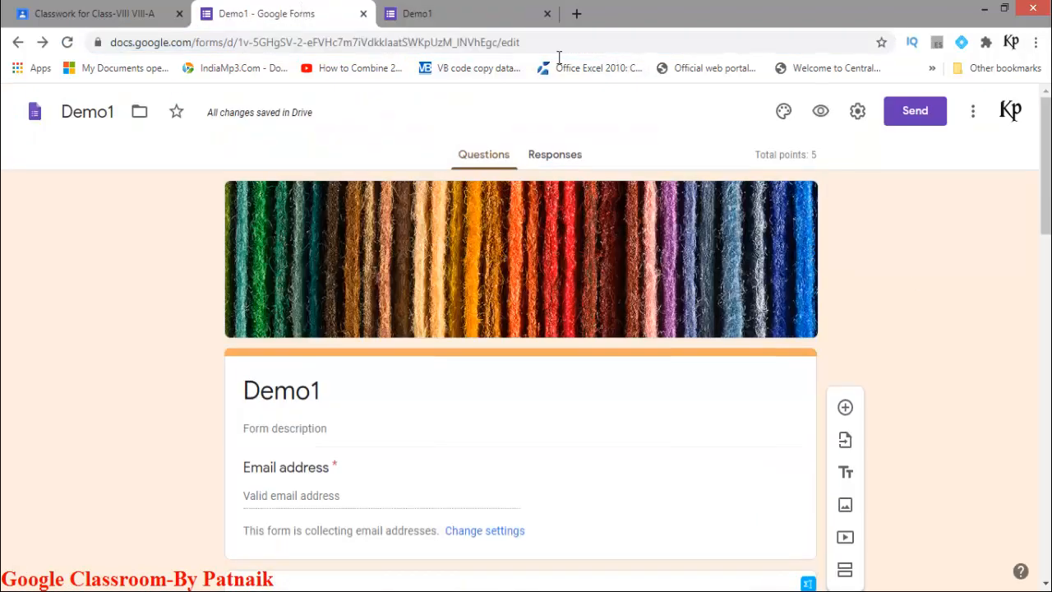
Copy the full Demo1 form link from the send options, without shortening the URL
left_click(935, 117)
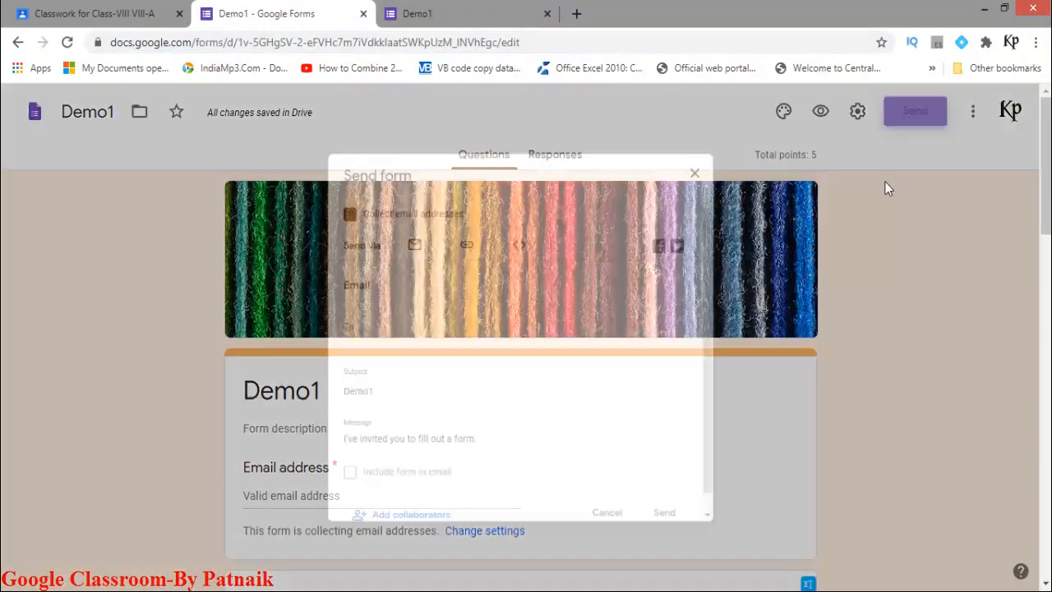
left_click(462, 233)
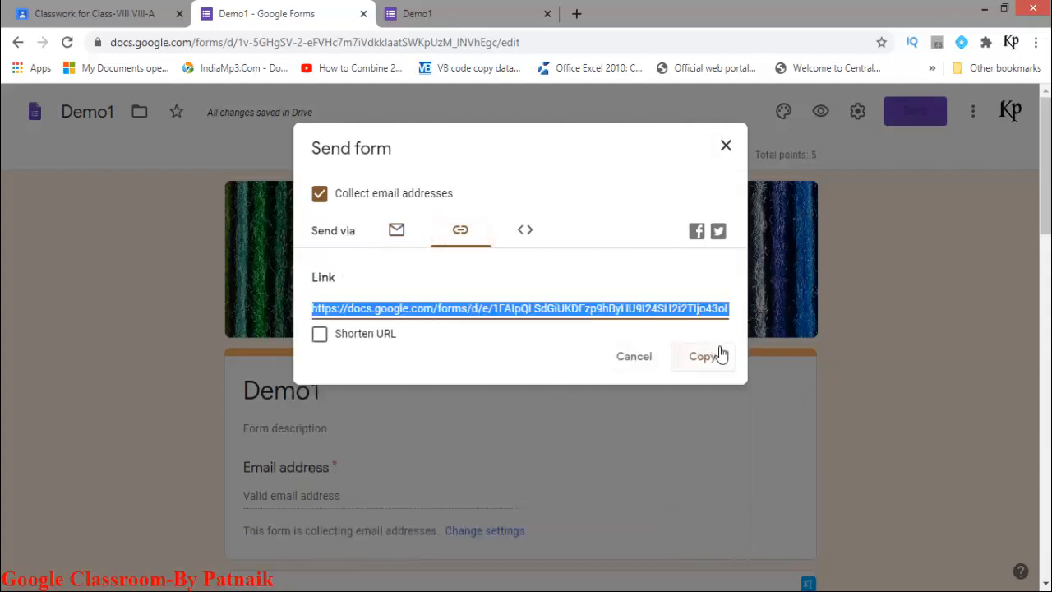
right_click(716, 312)
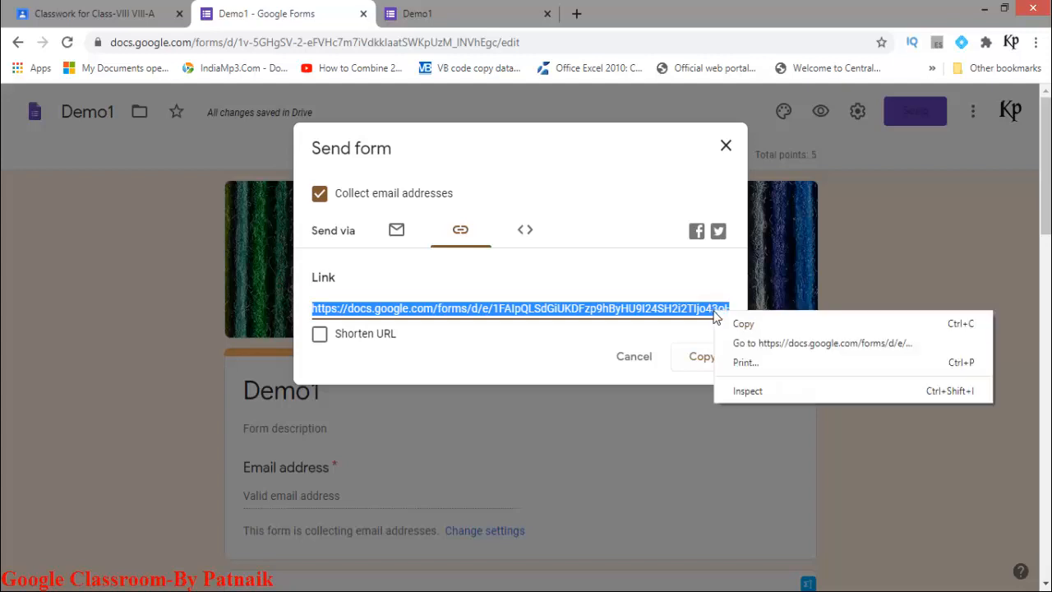
left_click(745, 323)
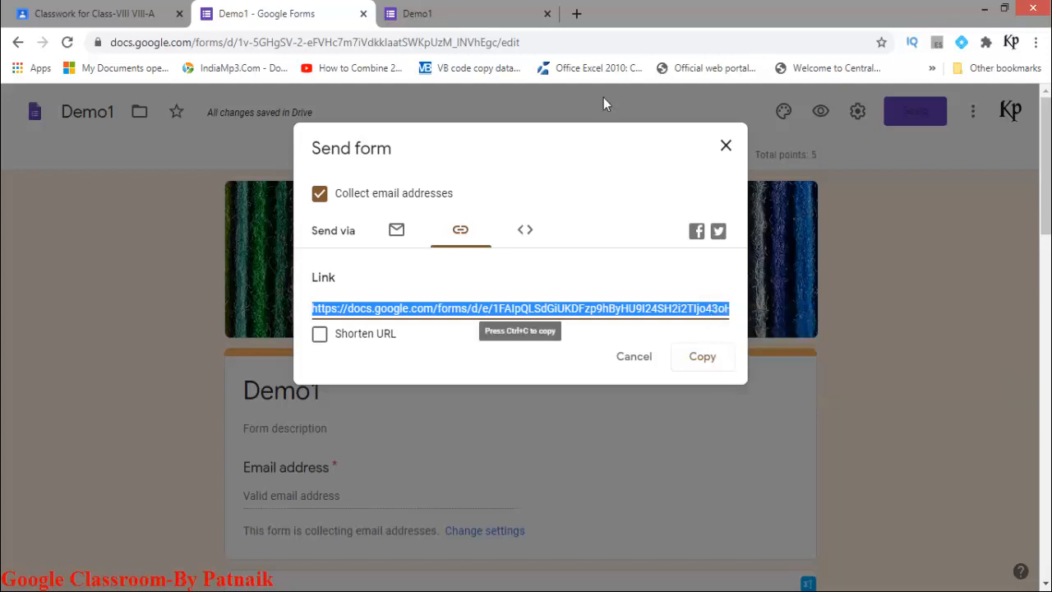
Open the Demo1 quiz in a new browser tab using the copied form link
left_click(576, 14)
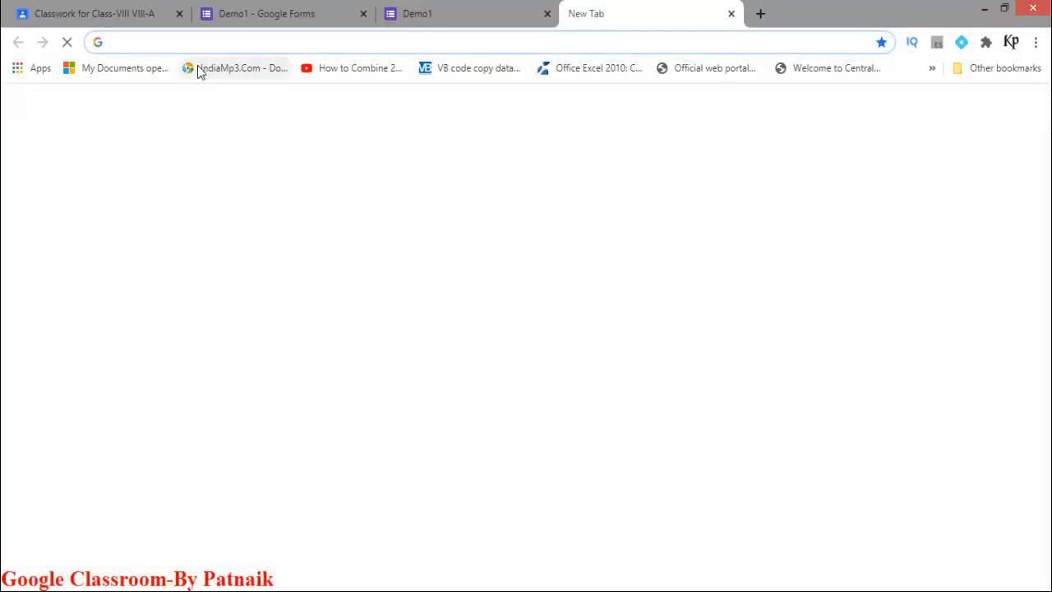
key("ctrl+v")
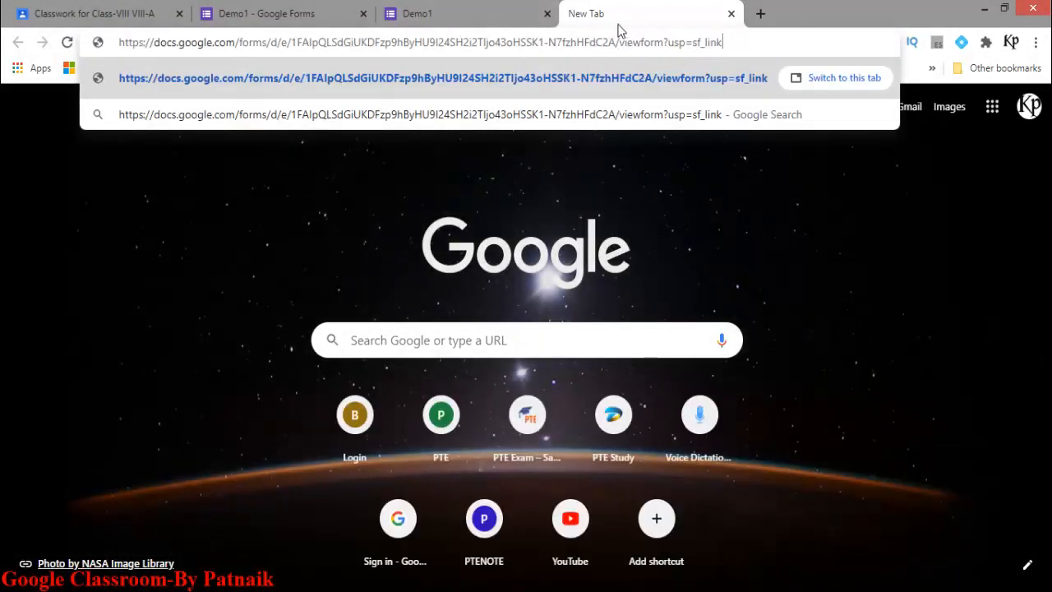
left_click(516, 15)
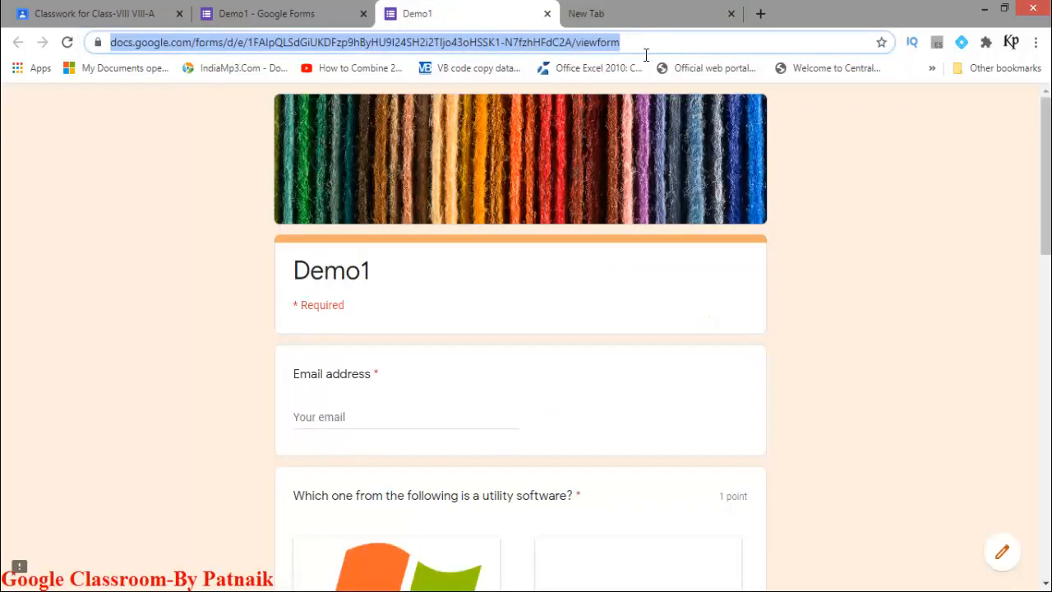
left_click(676, 13)
key("ctrl+v")
key("Return")
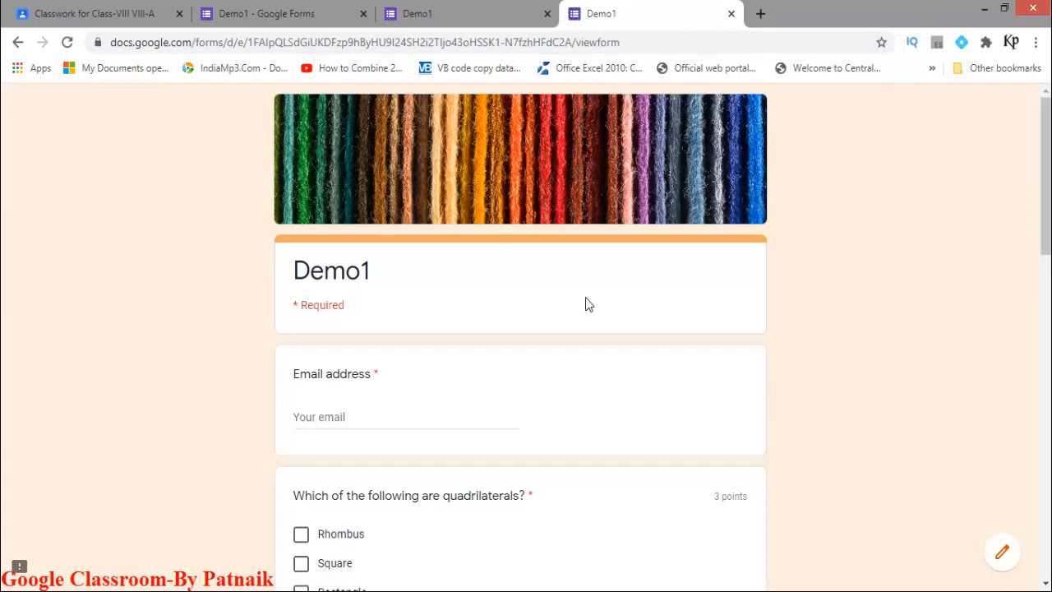
Close the Demo1 preview tabs, the send dialog and the form editor to return to the class's classwork page
left_click(730, 13)
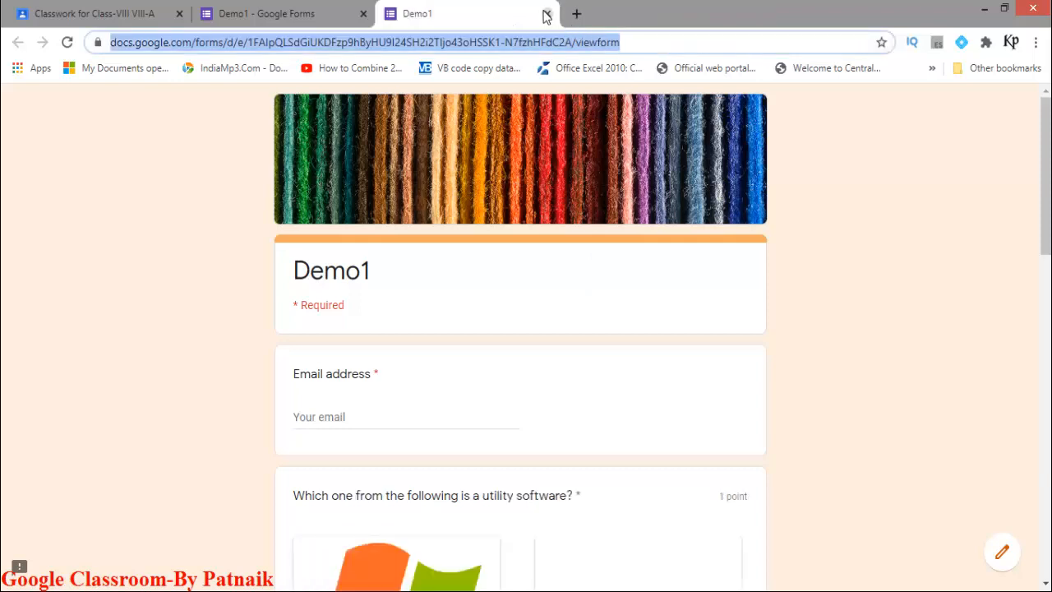
left_click(546, 13)
left_click(726, 146)
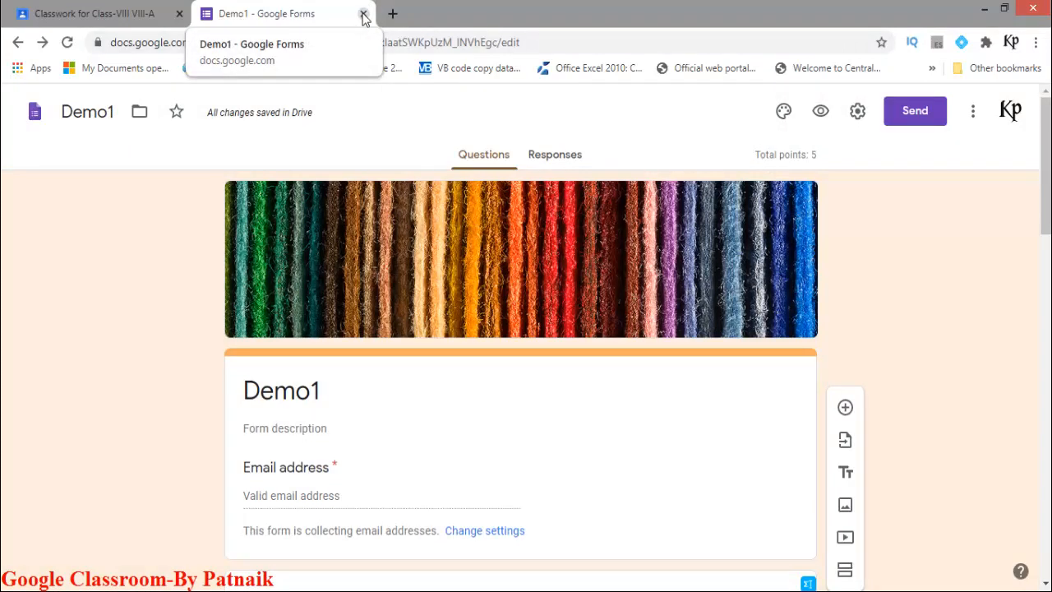
left_click(364, 16)
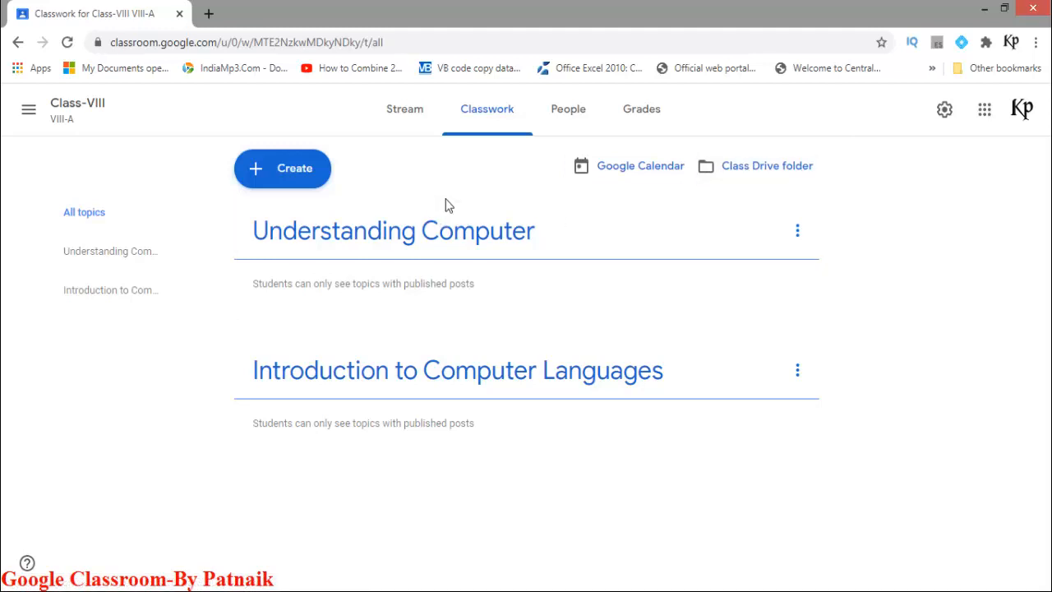
Create a new assignment for Class-VIII titled "Demo Quiz"
left_click(305, 176)
left_click(313, 222)
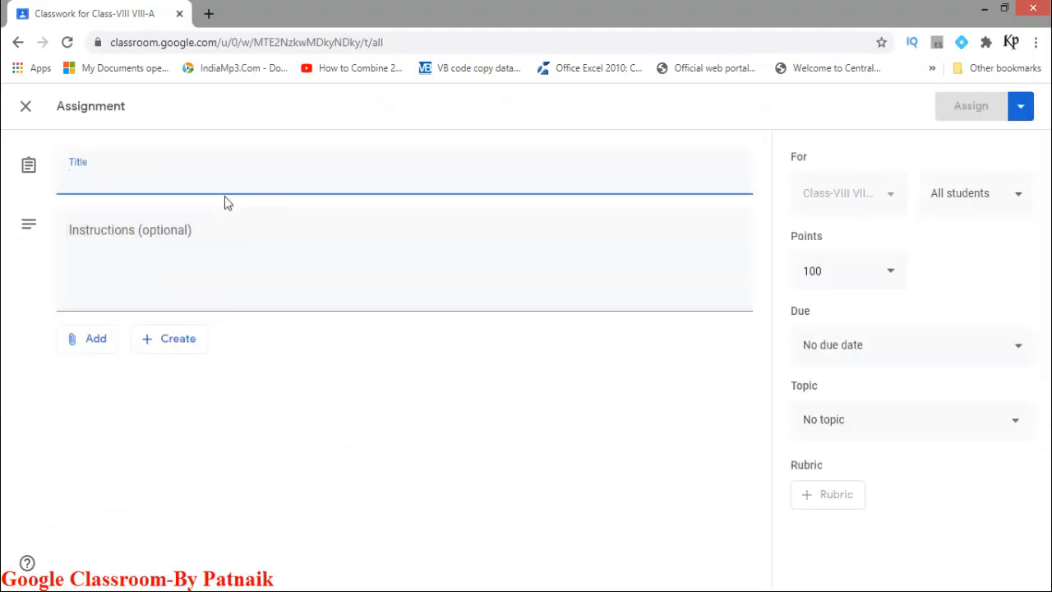
type("Demo")
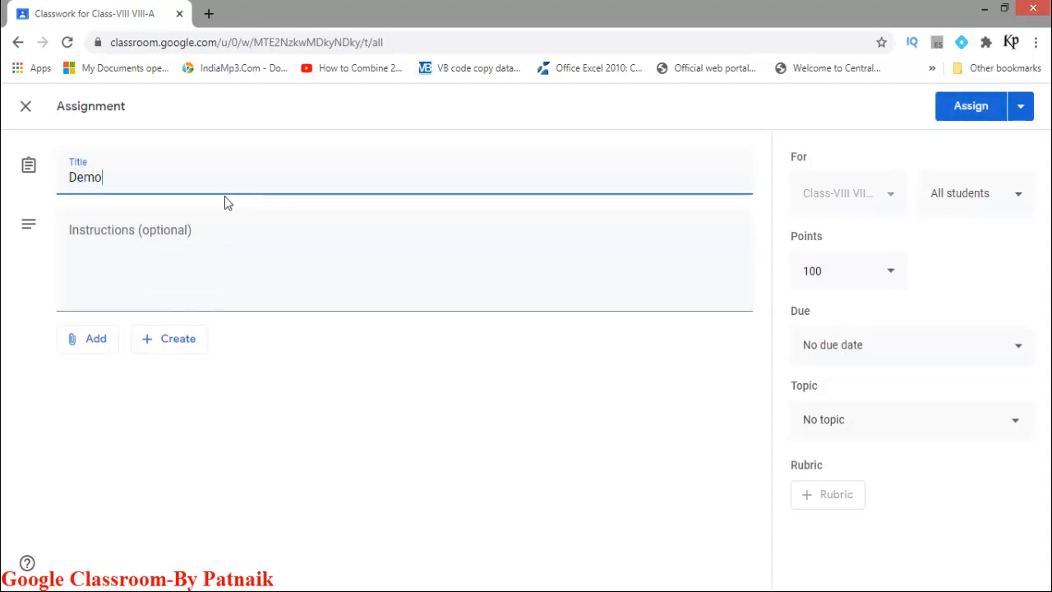
type(" Quiz")
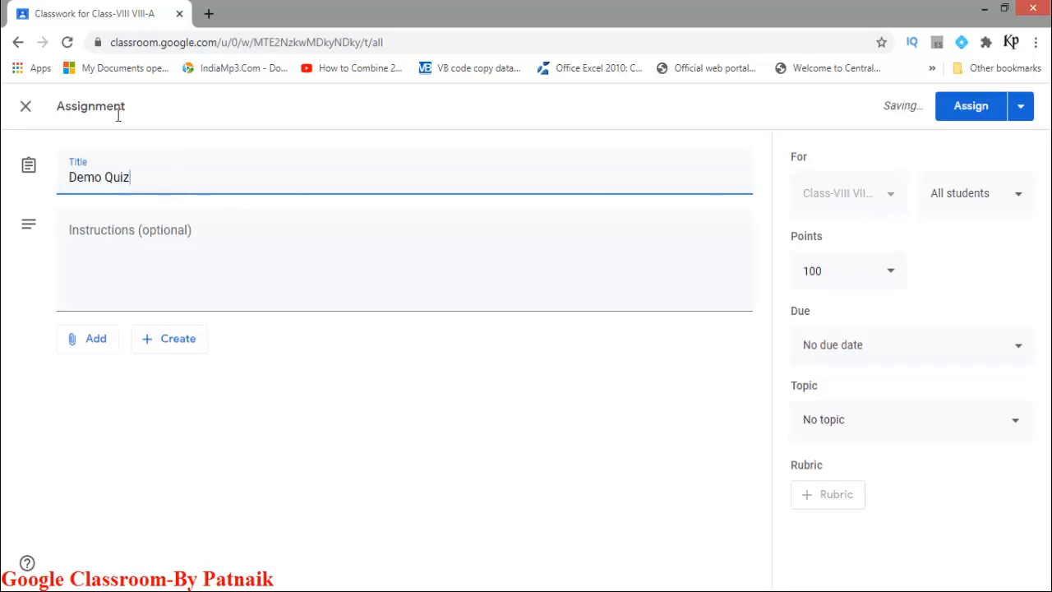
Enter "Test your IQ..." as the assignment's instructions
left_click(150, 239)
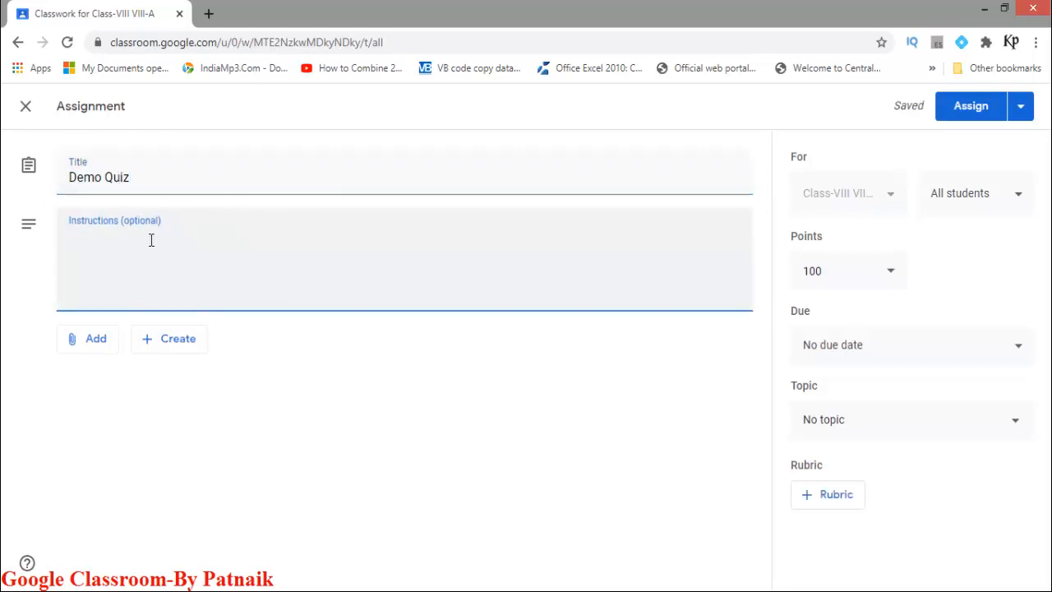
type("Answe")
key("BackSpace")
key("BackSpace")
key("BackSpace")
type("Test your IQ...")
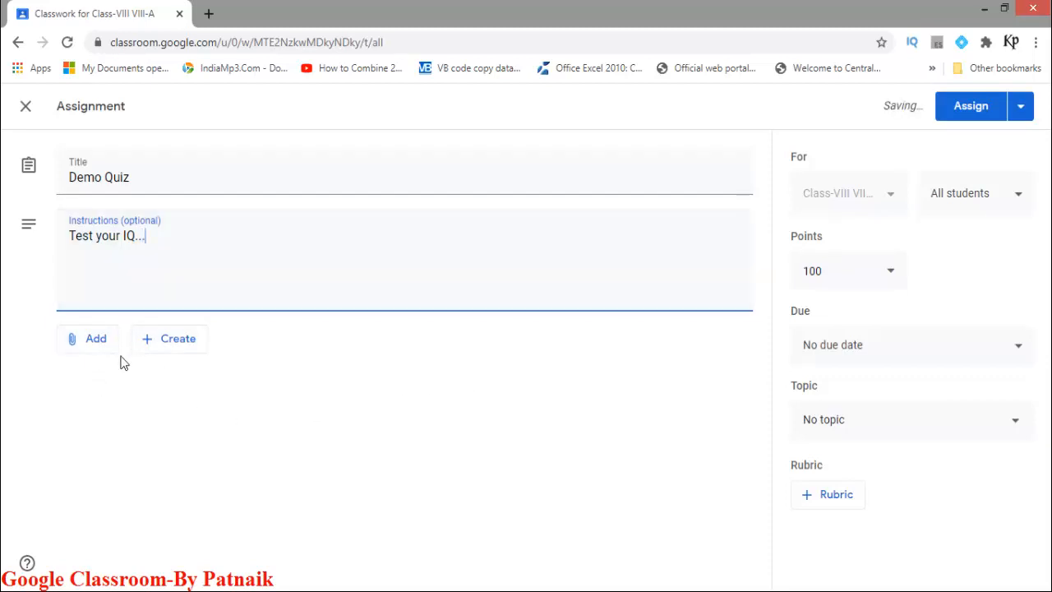
Attach the Demo1 form from Google Drive to the Demo Quiz assignment
left_click(109, 344)
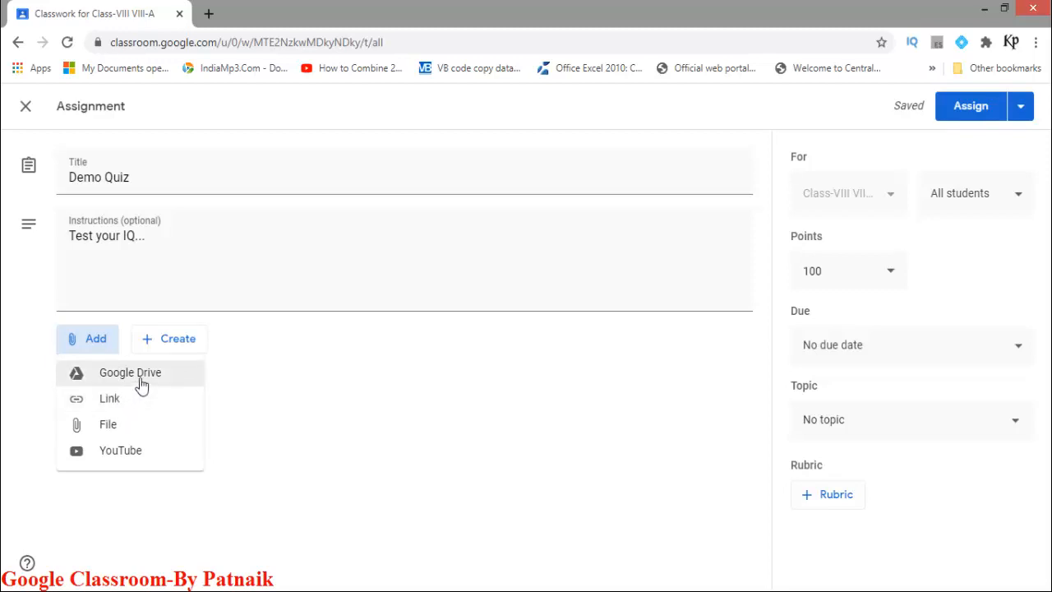
left_click(140, 374)
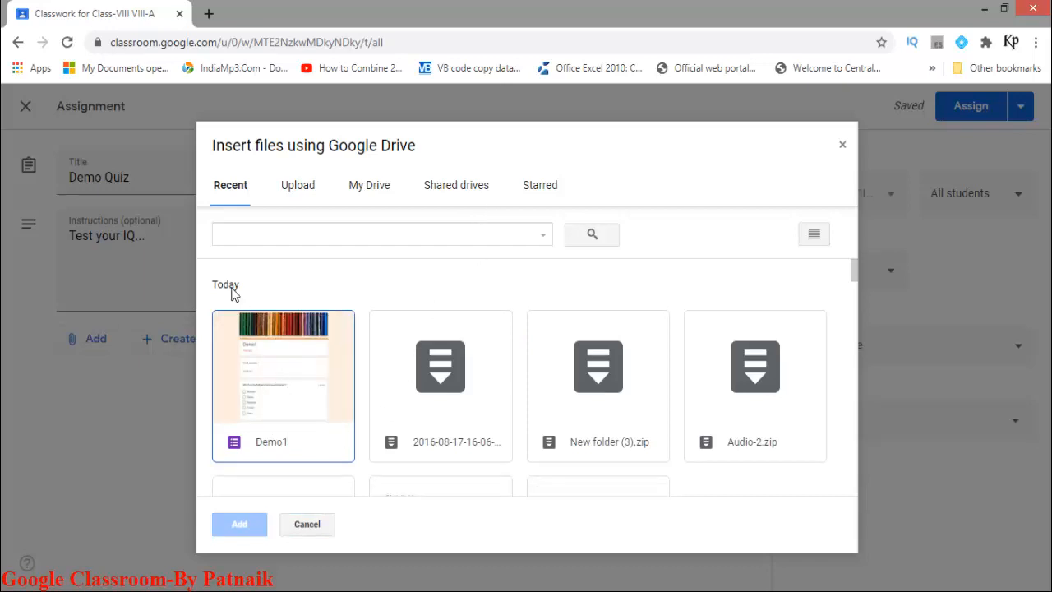
left_click(277, 394)
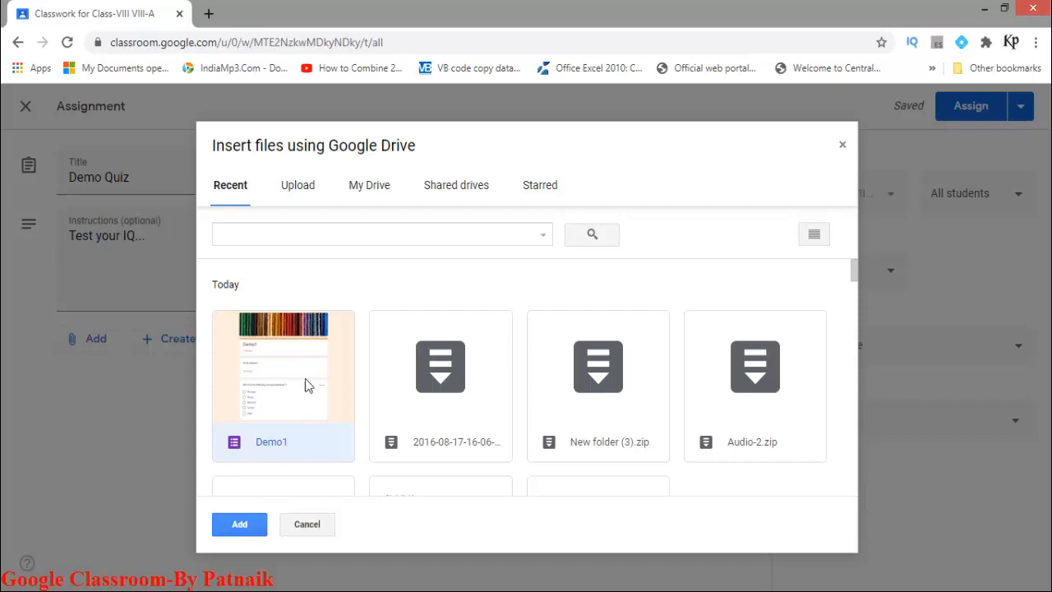
left_click(390, 189)
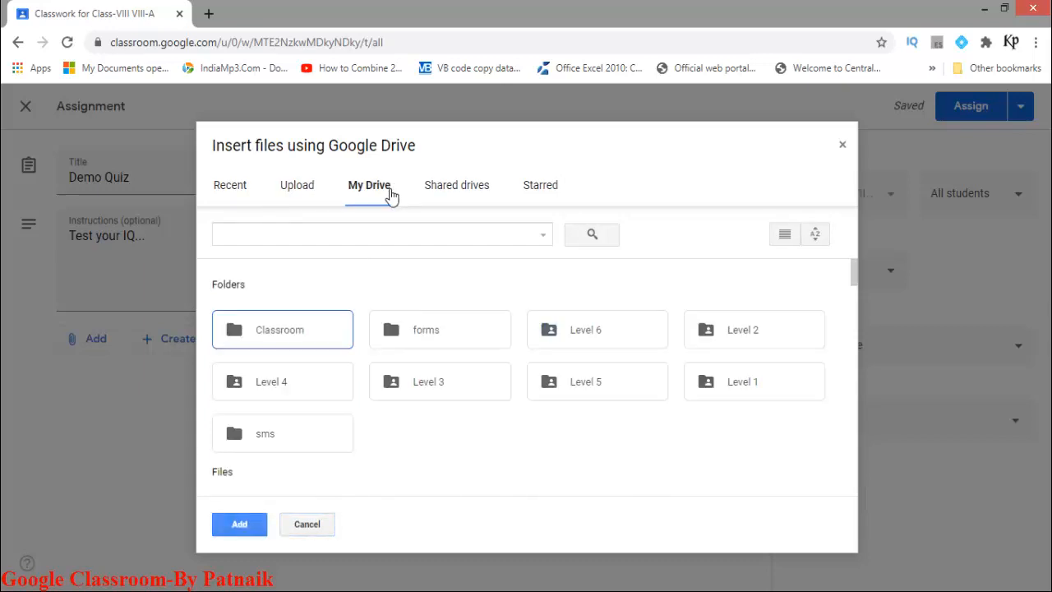
scroll(419, 348, "down", 1)
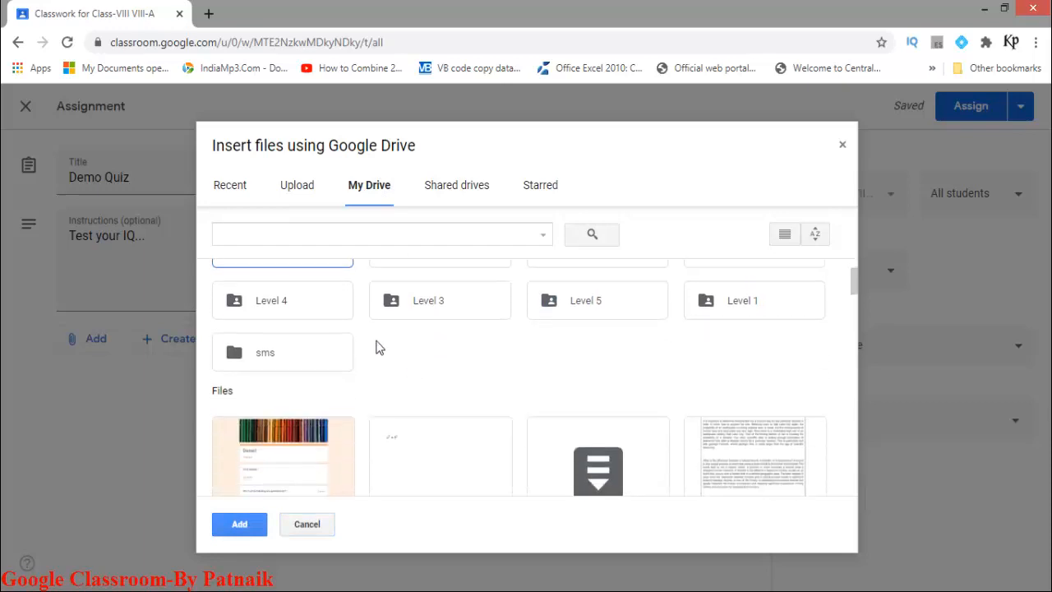
scroll(332, 417, "down", 1)
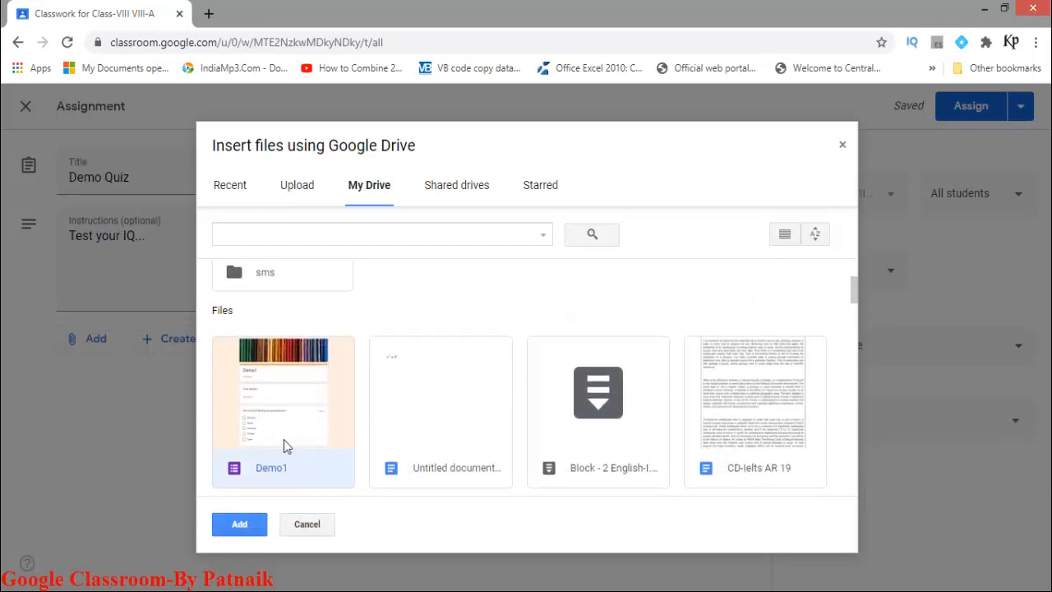
left_click(241, 188)
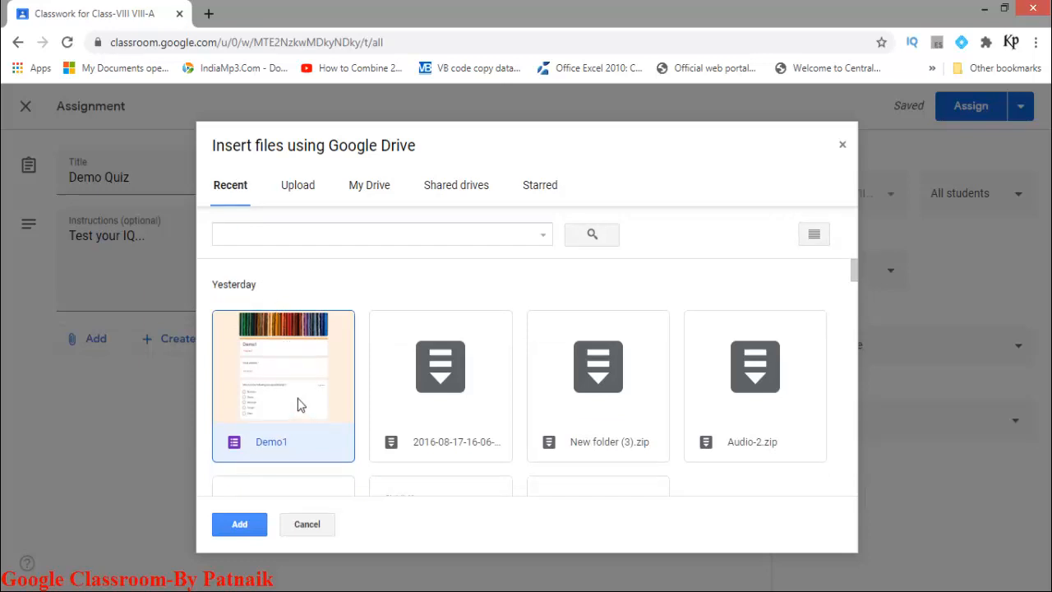
left_click(249, 531)
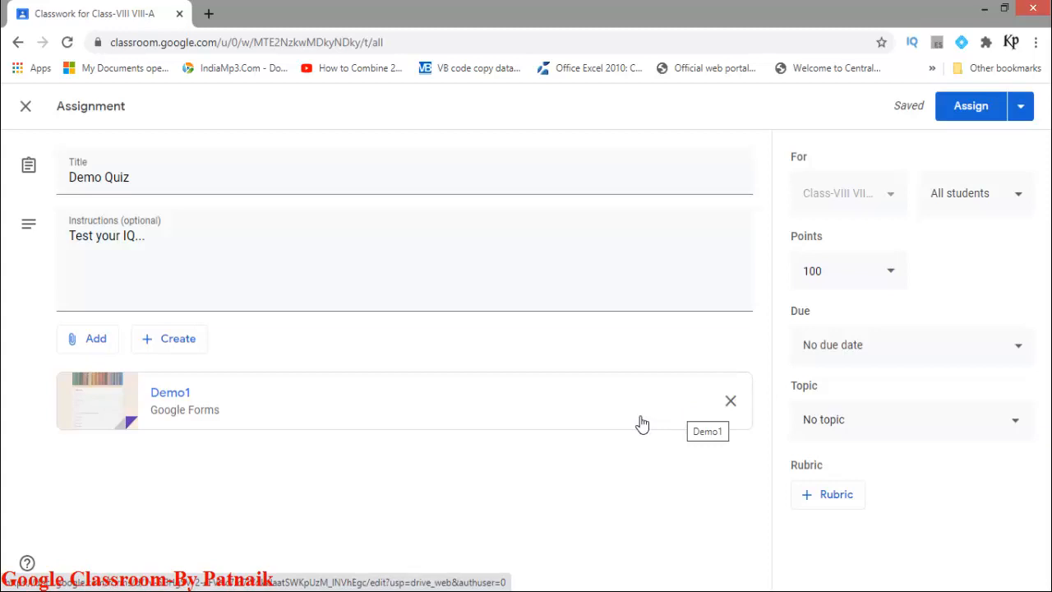
Set the assignment's topic to Understanding Computer and close it as a draft without assigning it
left_click(1017, 424)
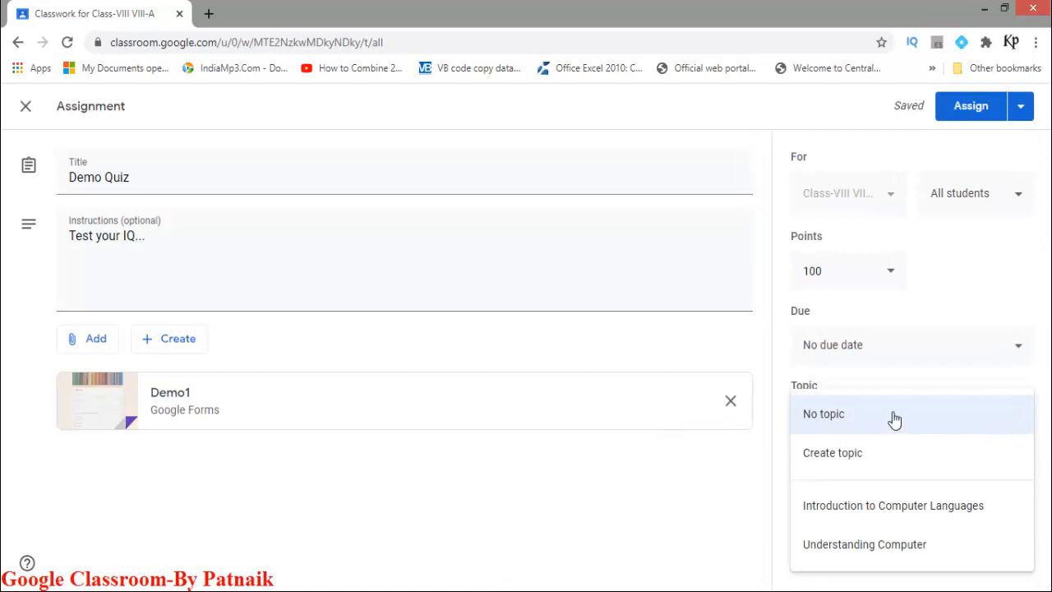
left_click(886, 551)
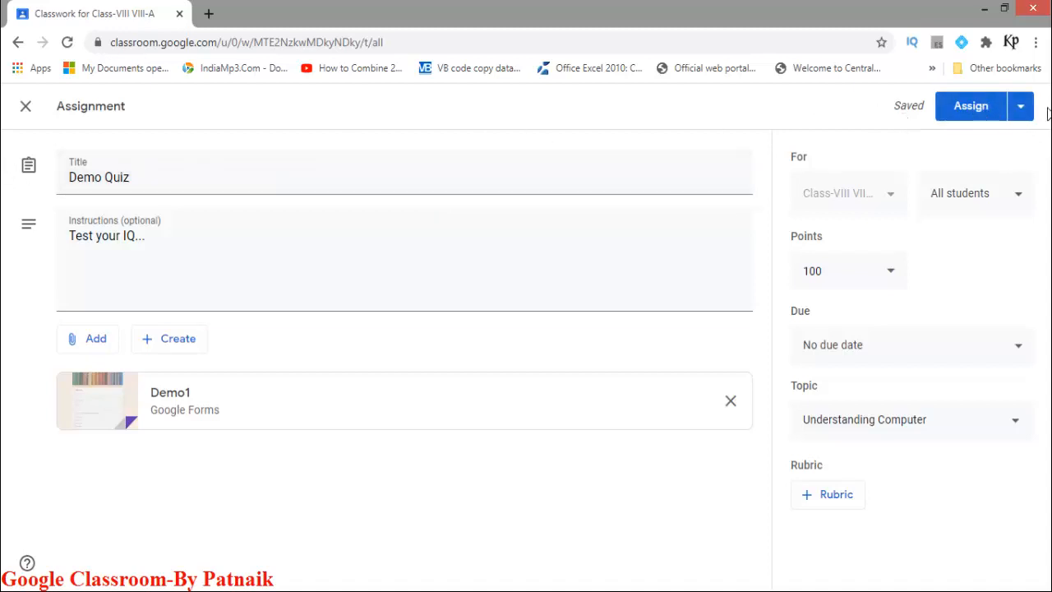
left_click(26, 108)
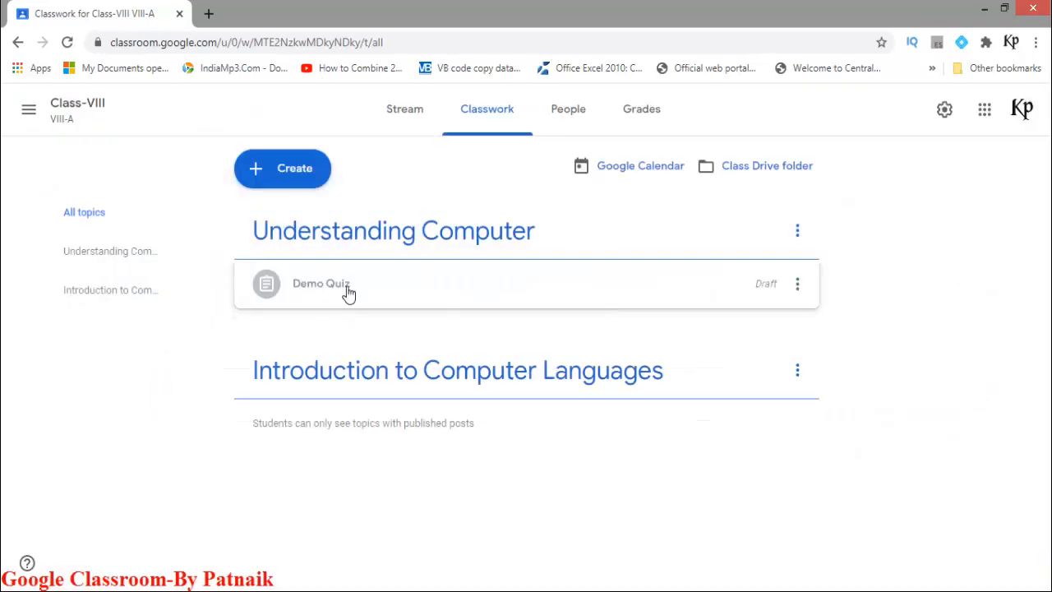
Reopen the Demo Quiz draft for editing and view its attached Demo1 form through to the end
left_click(798, 285)
left_click(750, 326)
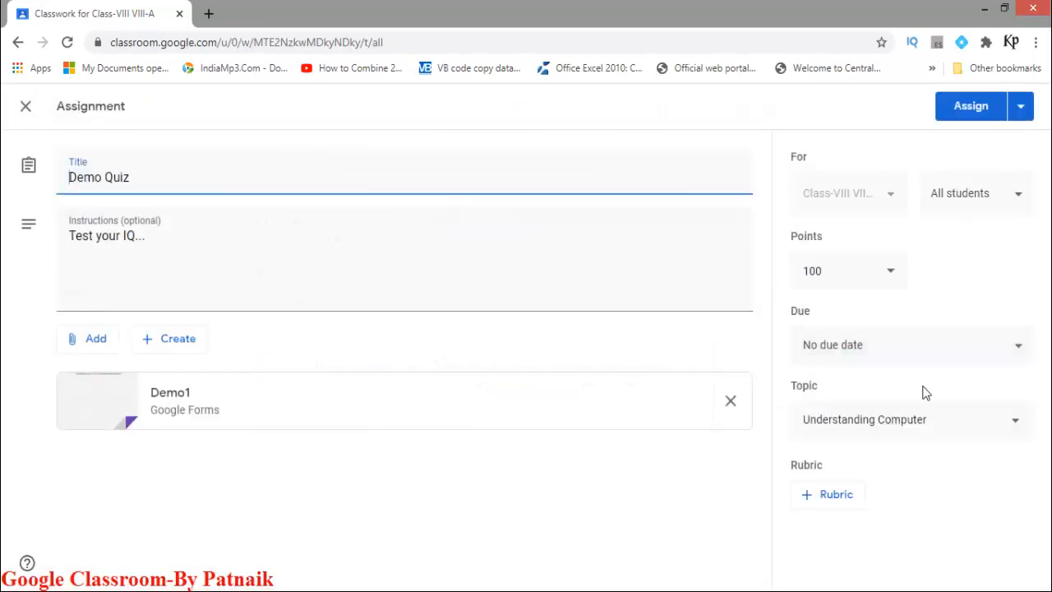
left_click(388, 414)
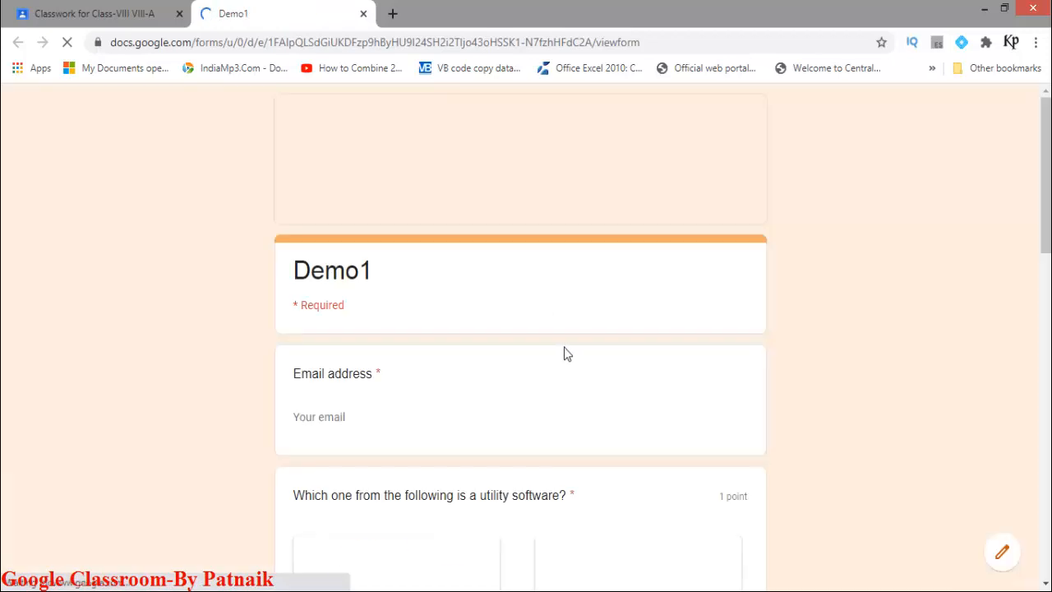
scroll(520, 337, "down", 15)
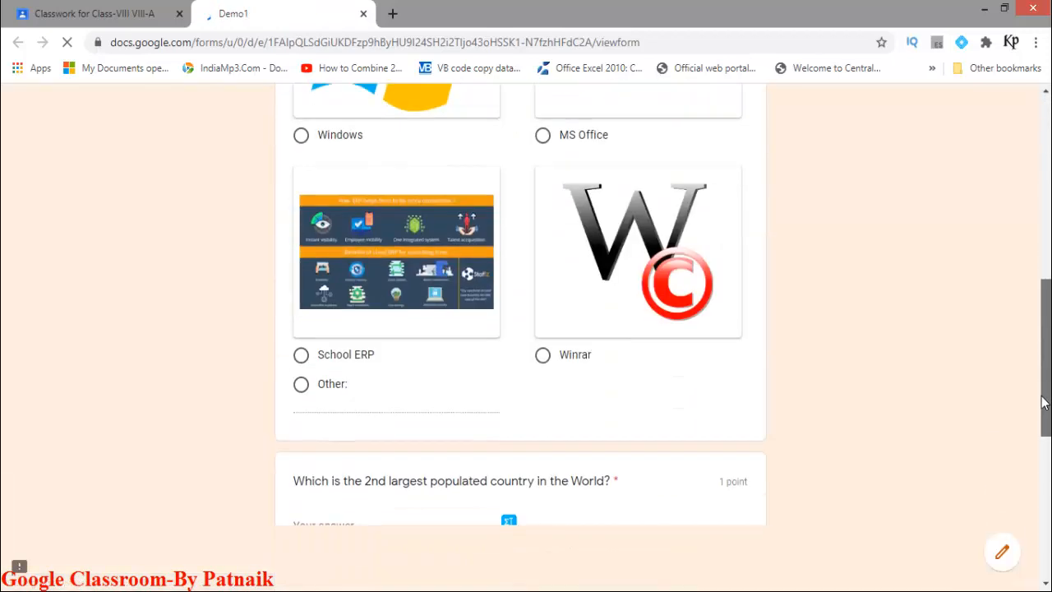
scroll(474, 264, "down", 1)
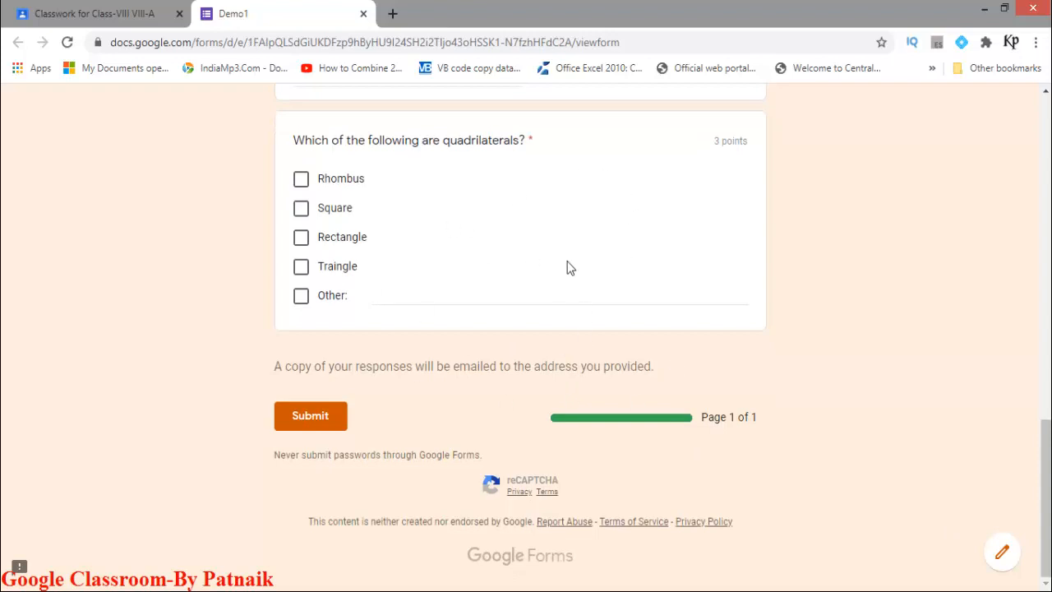
scroll(598, 276, "up", 1)
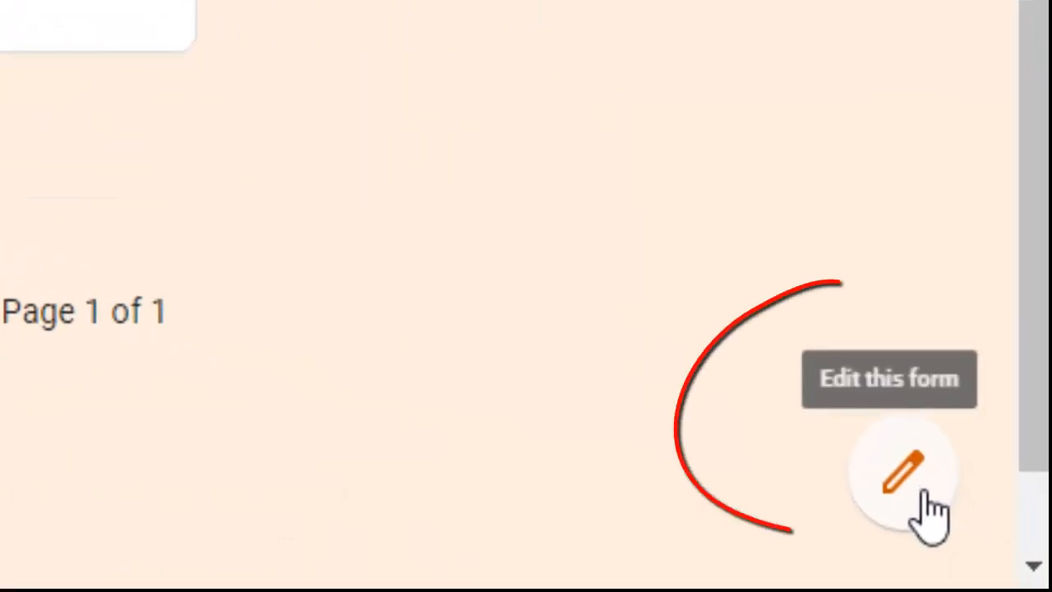
Switch the Demo1 form to editing and add a new question above the quadrilaterals question
left_click(918, 495)
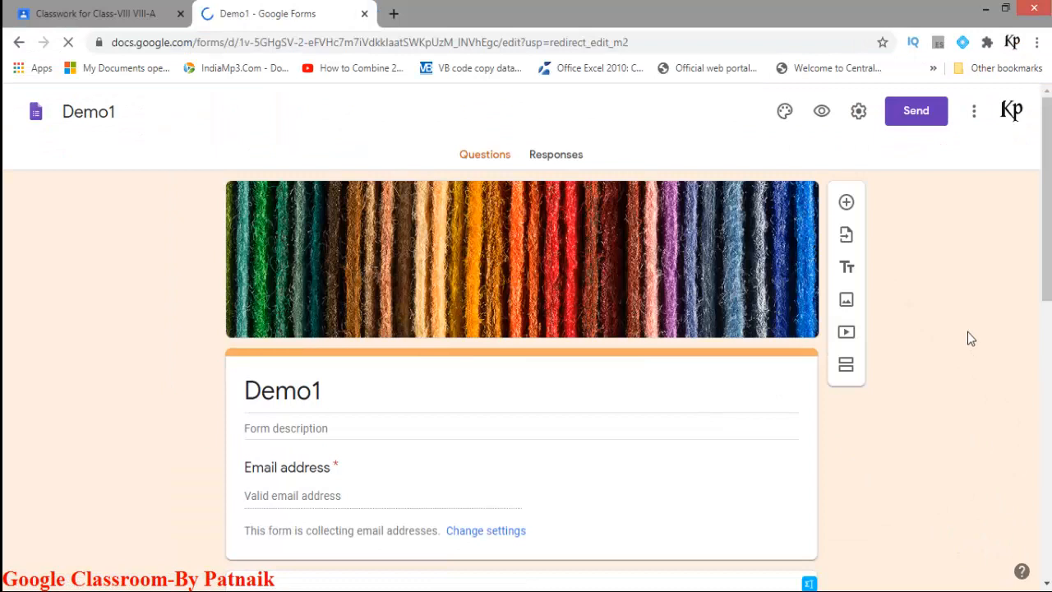
scroll(967, 338, "down", 8)
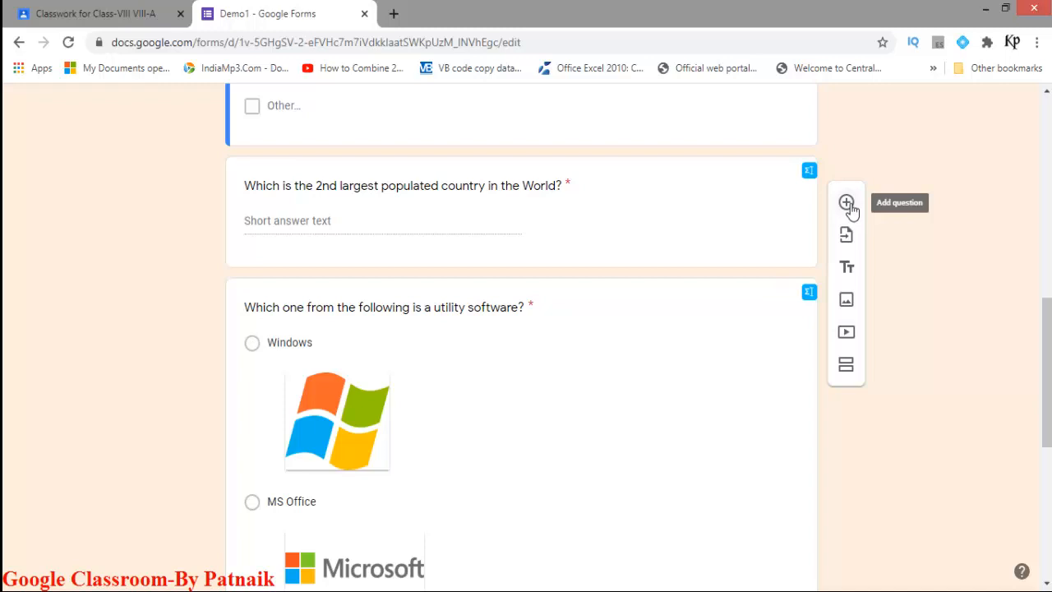
scroll(850, 212, "up", 1)
scroll(598, 469, "down", 2)
scroll(586, 424, "down", 3)
scroll(544, 442, "up", 10)
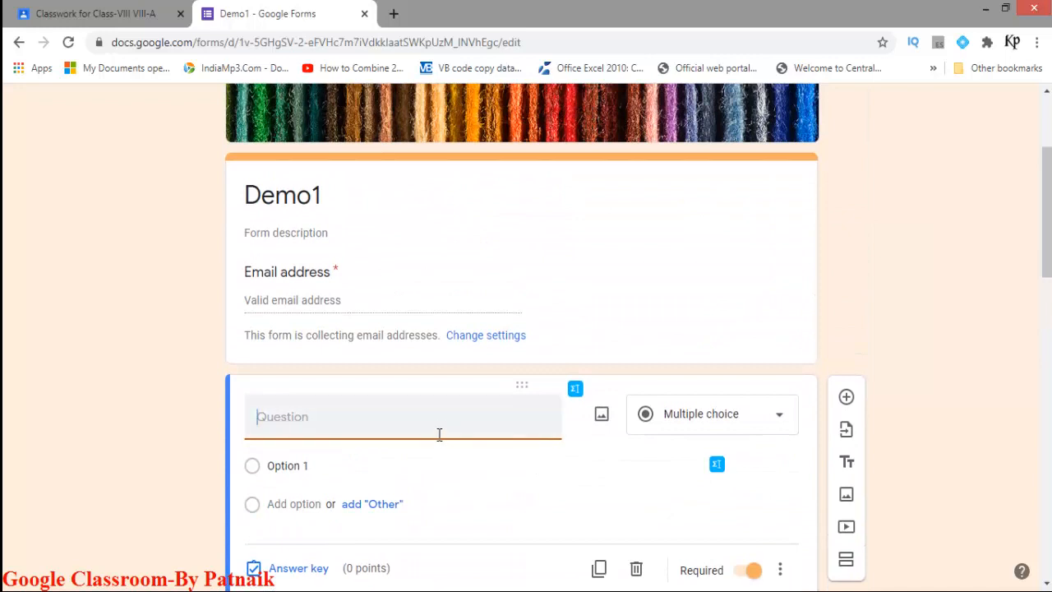
Make the new question a Paragraph type with the text "Briefly describe what is a computer?"
left_click(780, 415)
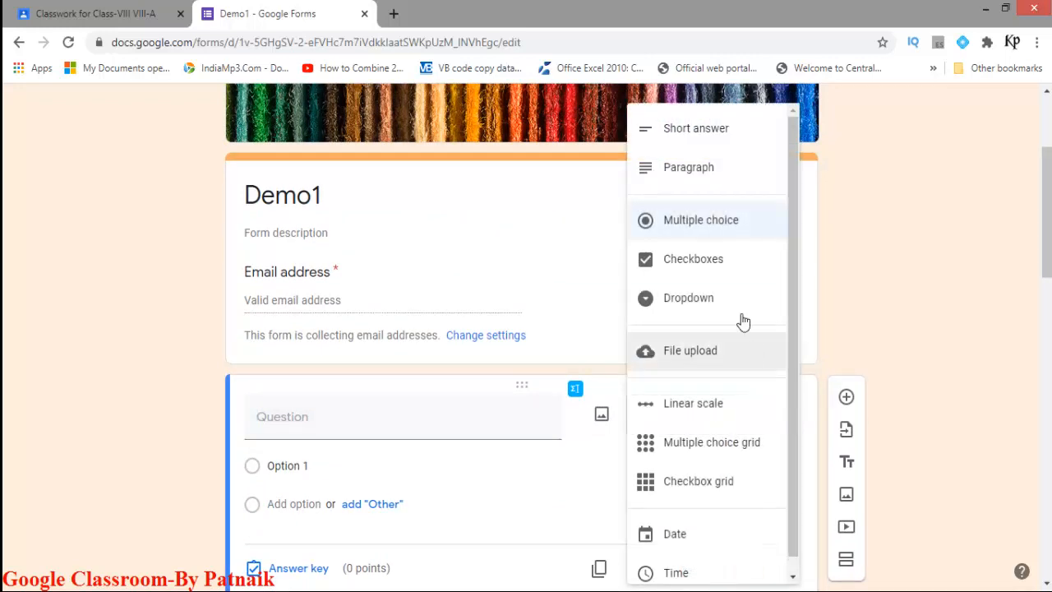
left_click(705, 171)
left_click(392, 425)
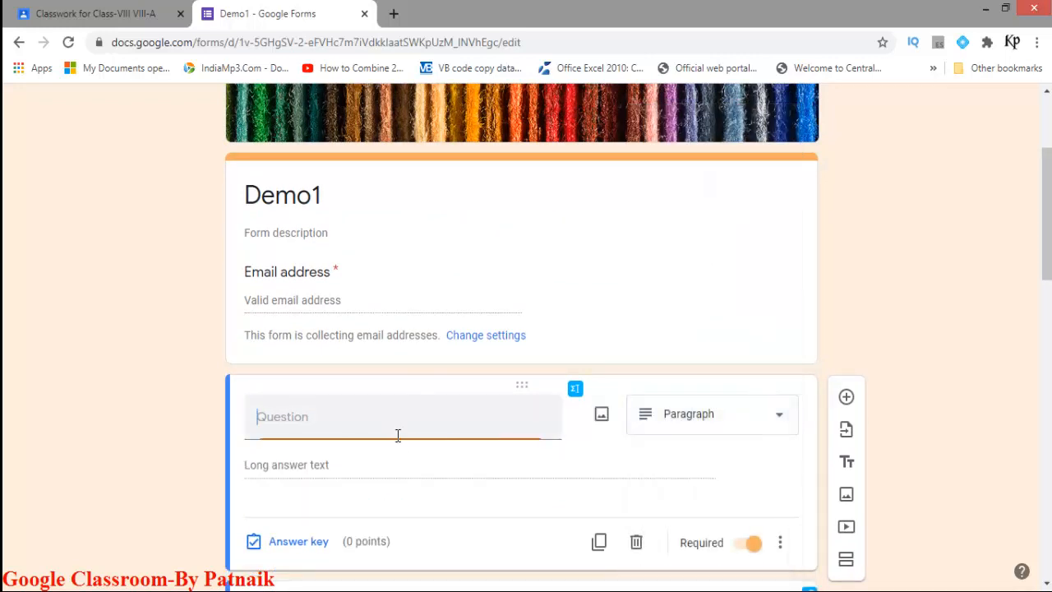
type("Briefly describe what is a computer?")
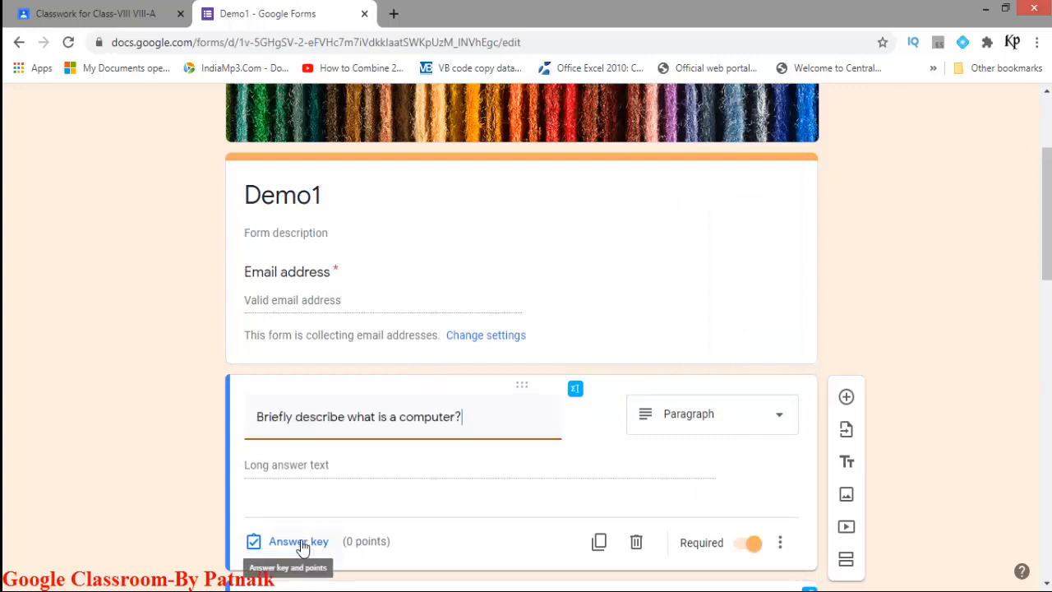
Set the computer description question's value to 3 points in its answer key
left_click(299, 543)
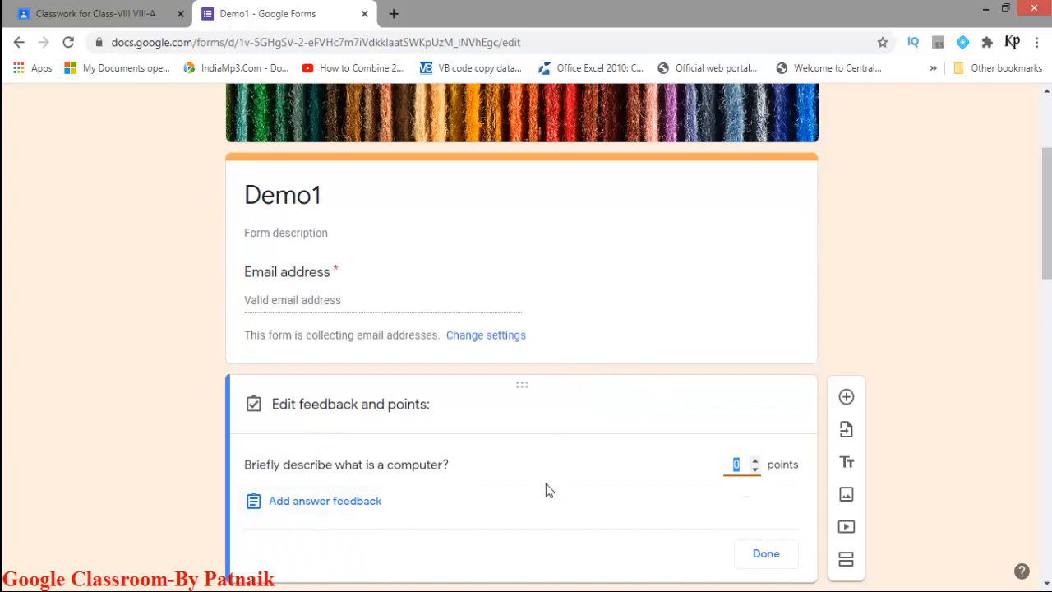
double_click(757, 463)
left_click(755, 463)
left_click(765, 554)
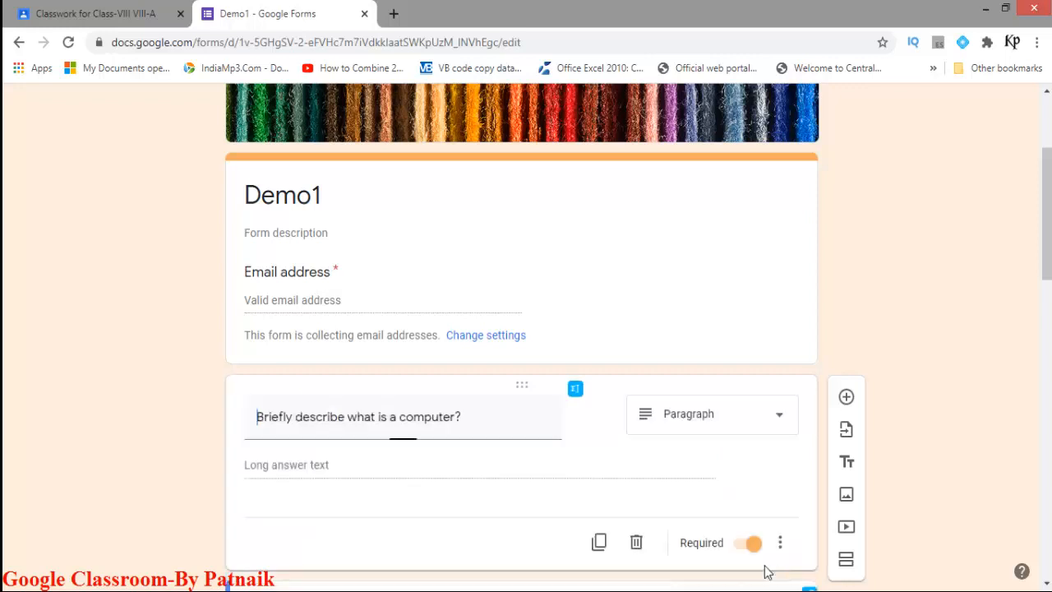
scroll(592, 232, "down", 3)
scroll(603, 249, "up", 2)
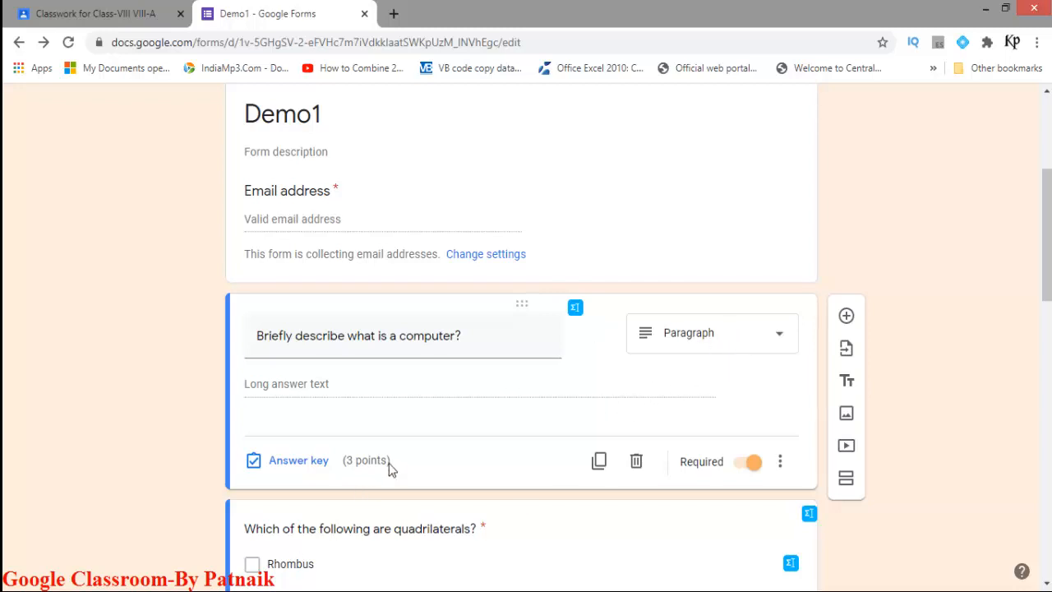
Review the questions and total points of the Demo1 form in the editor, and close the form
scroll(388, 466, "down", 4)
left_click(583, 310)
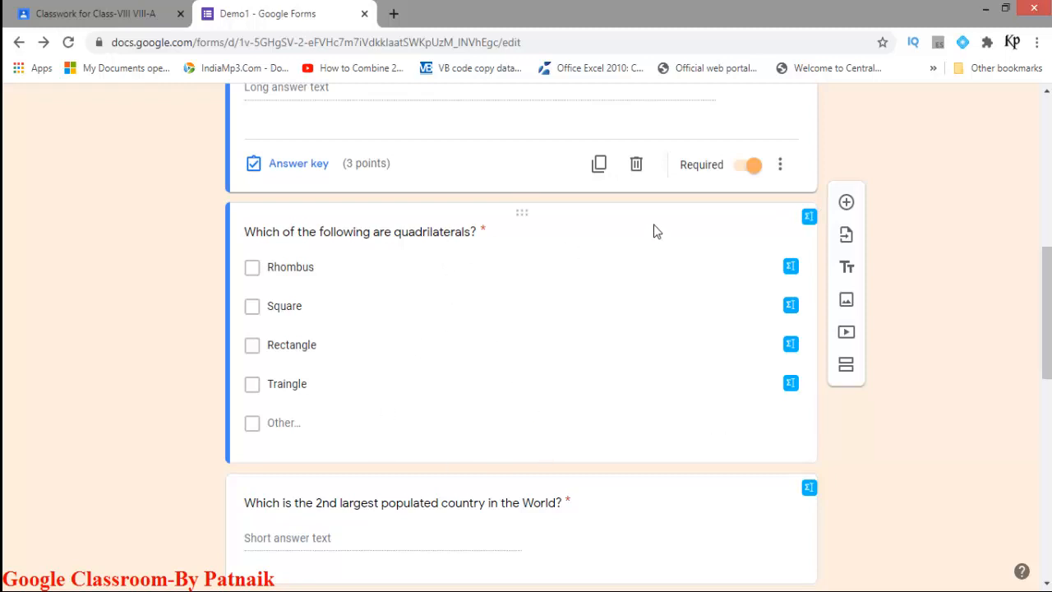
scroll(458, 441, "down", 3)
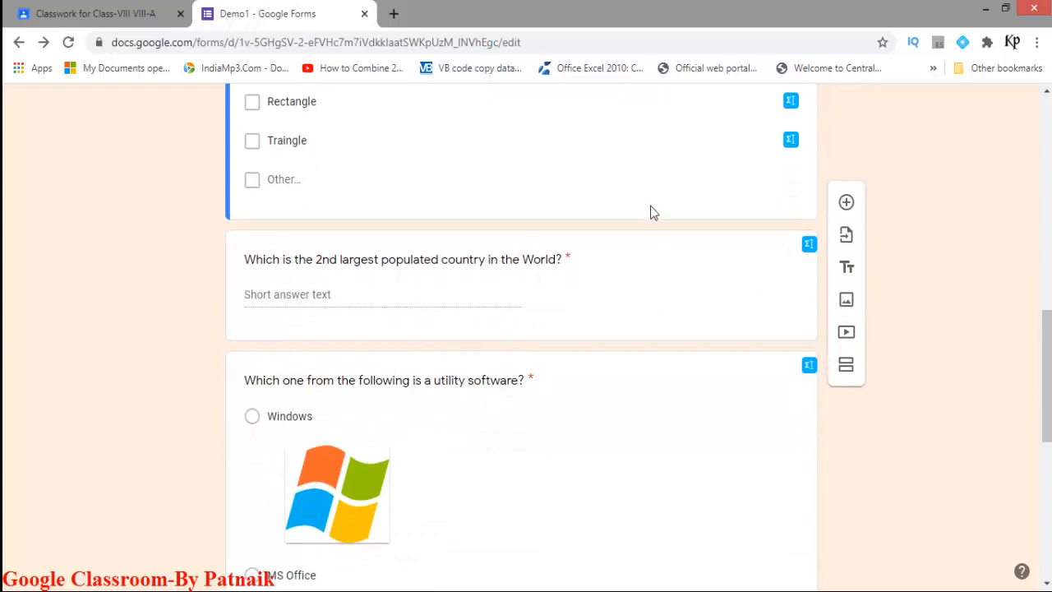
scroll(596, 424, "down", 4)
scroll(596, 407, "down", 3)
scroll(600, 399, "up", 7)
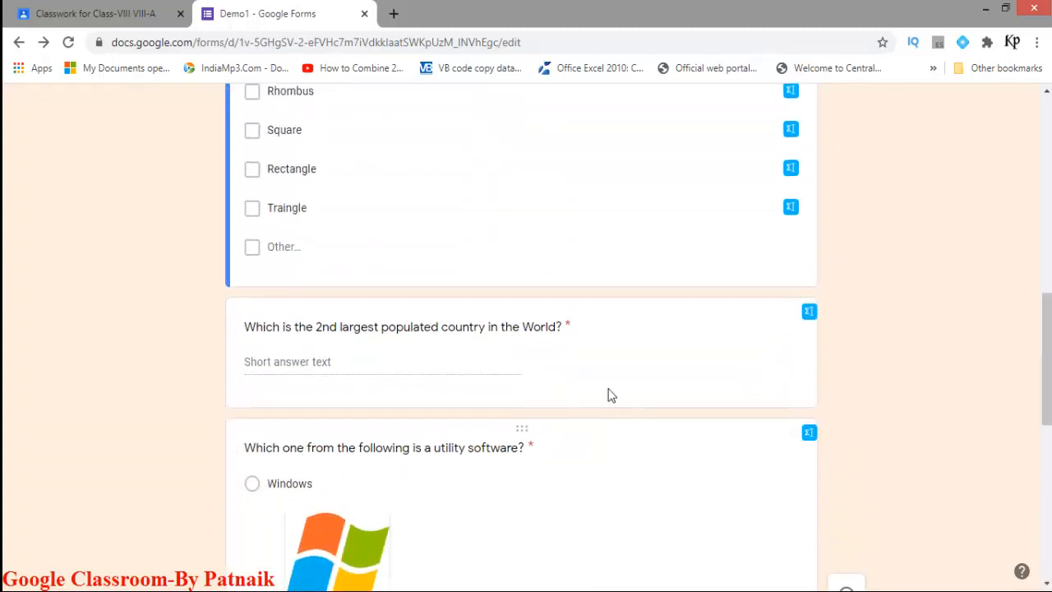
scroll(606, 381, "down", 7)
scroll(605, 380, "up", 3)
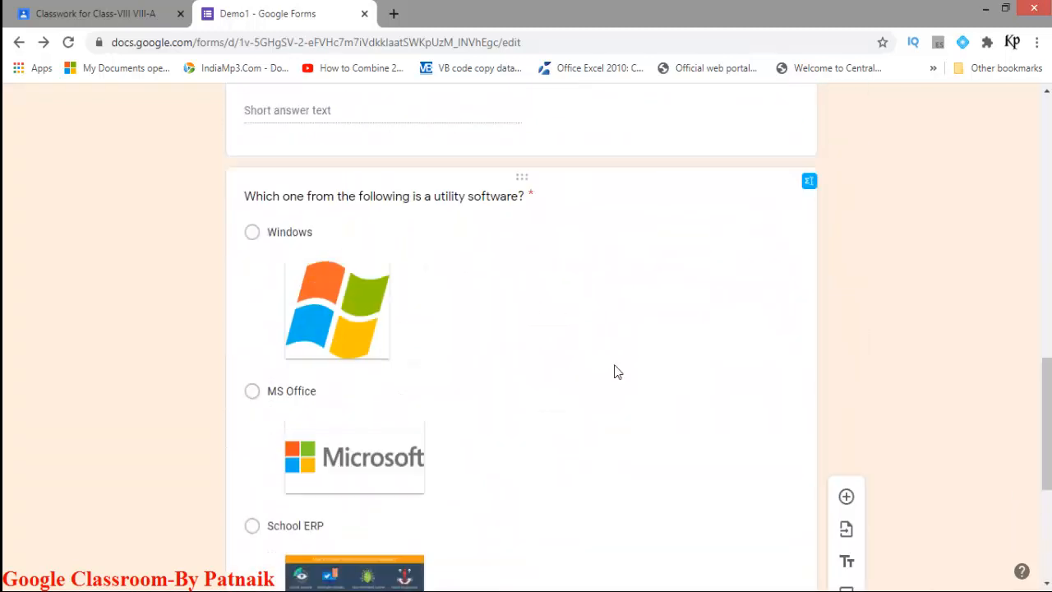
scroll(620, 372, "up", 14)
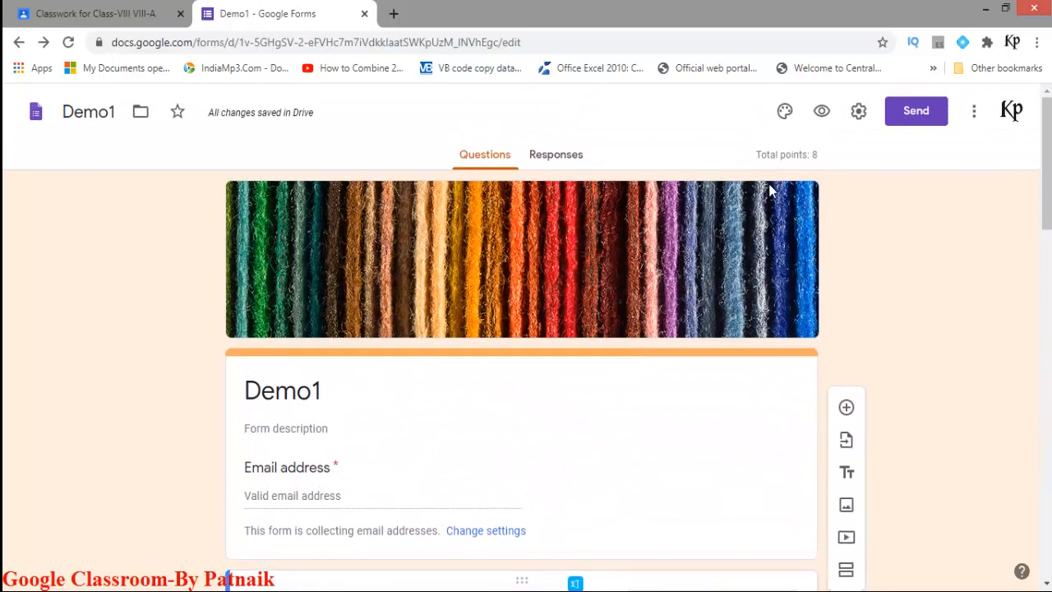
left_click(364, 13)
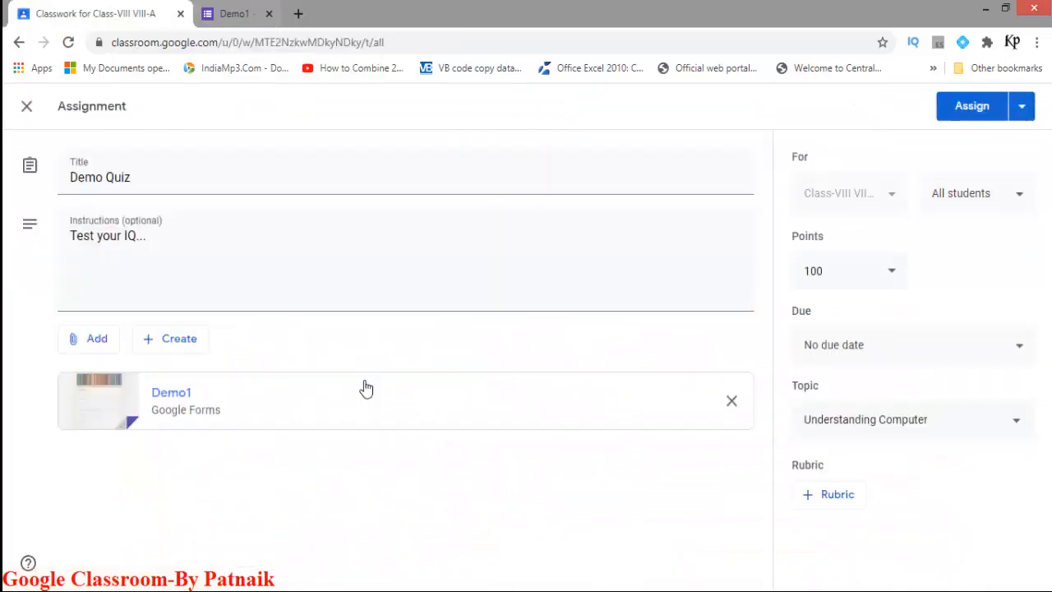
View the Demo1 form attached to the assignment as respondents see it, and close it
left_click(324, 402)
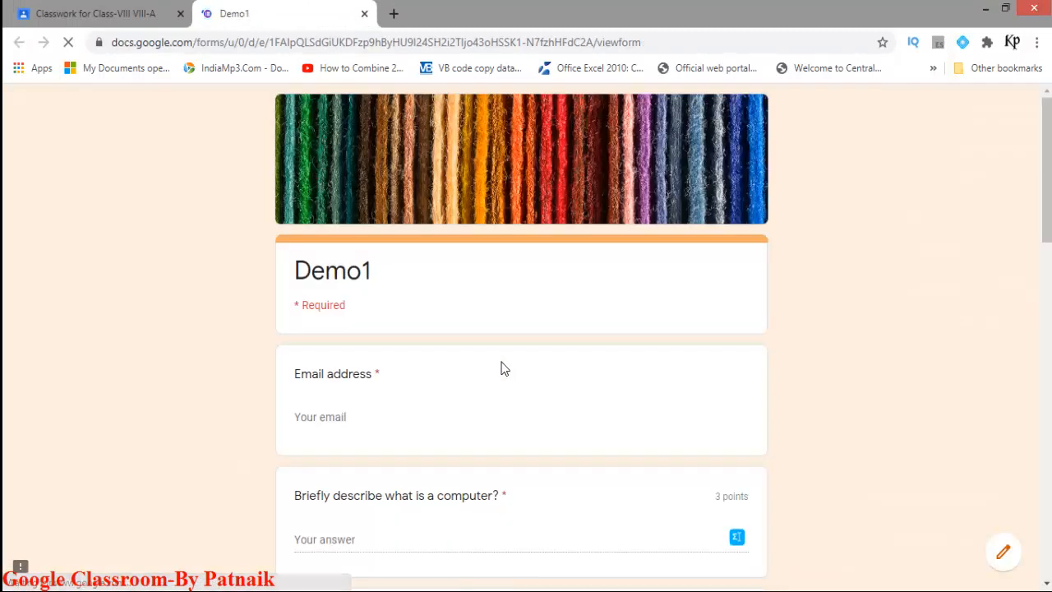
scroll(501, 361, "down", 4)
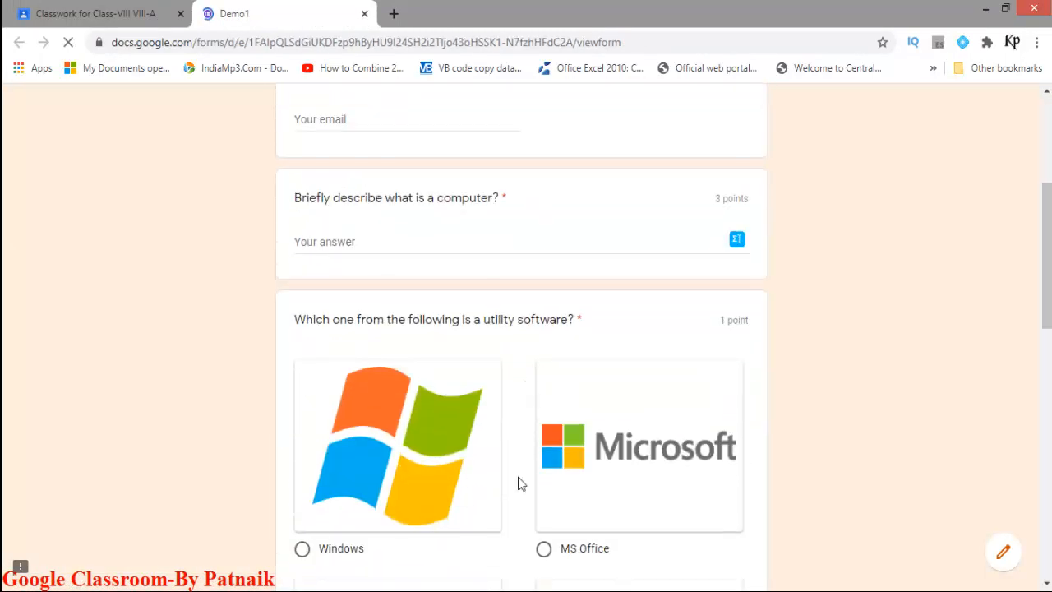
left_click_drag(1045, 247, 1019, 169)
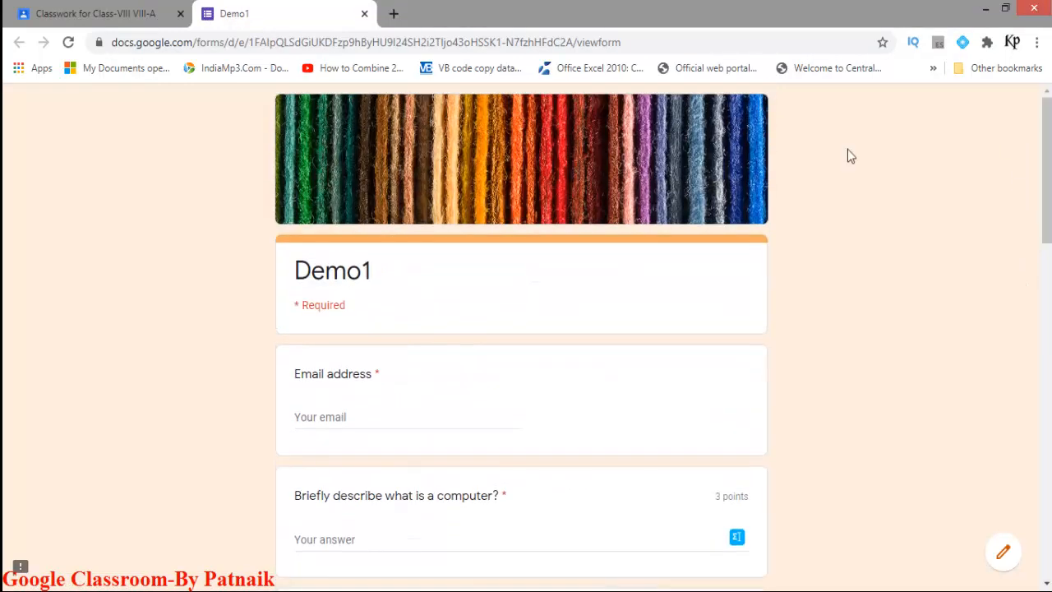
left_click(364, 13)
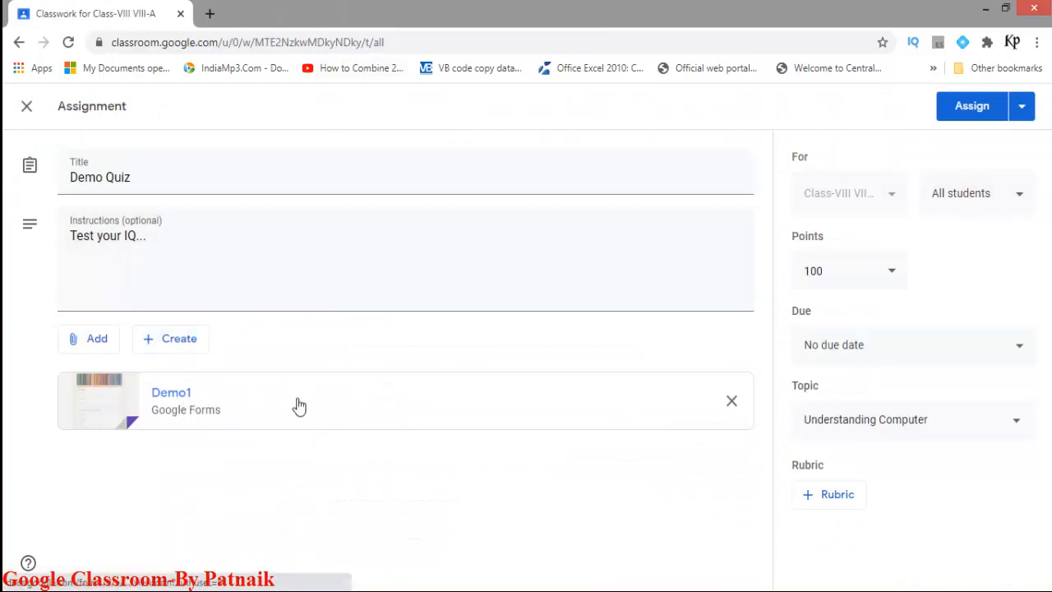
Set the Demo Quiz assignment's points to 8
left_click(857, 273)
left_click_drag(828, 278, 735, 281)
type("8")
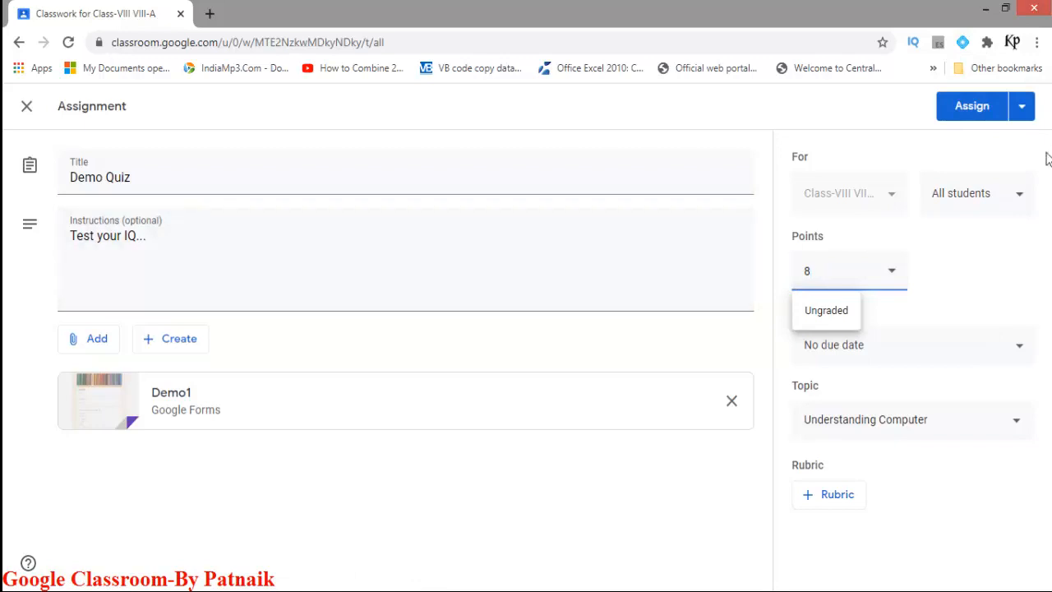
Try limiting the assignment to a single student, and set its recipients back to all students
left_click(981, 205)
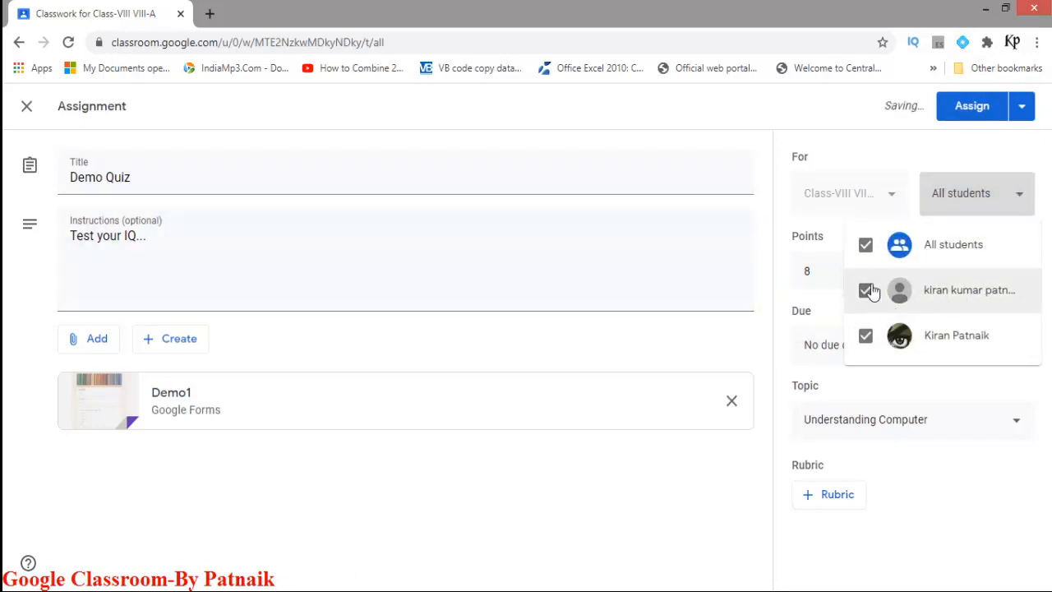
left_click(865, 245)
left_click(865, 290)
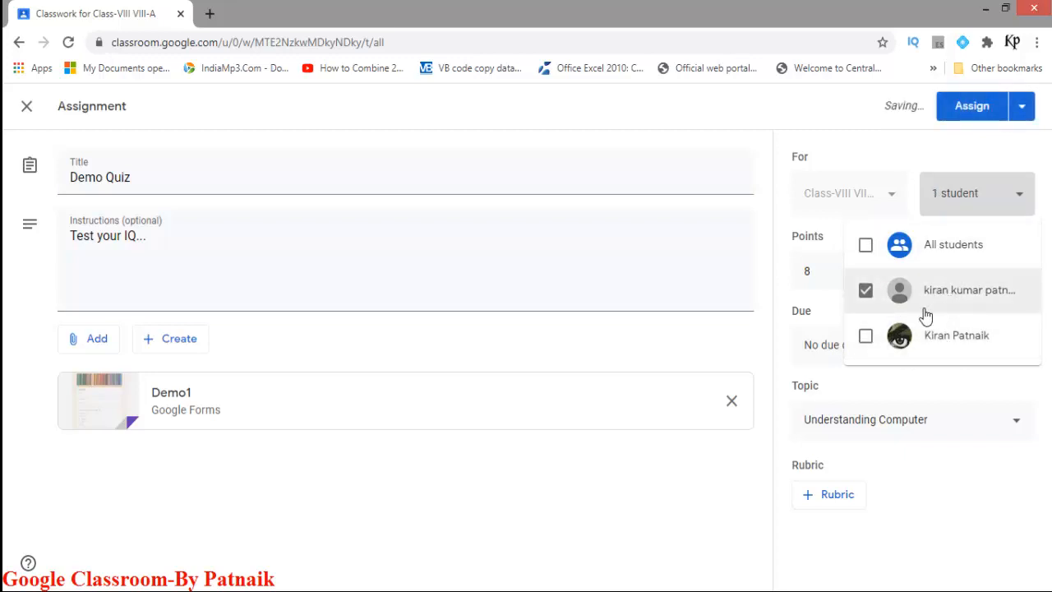
left_click(865, 244)
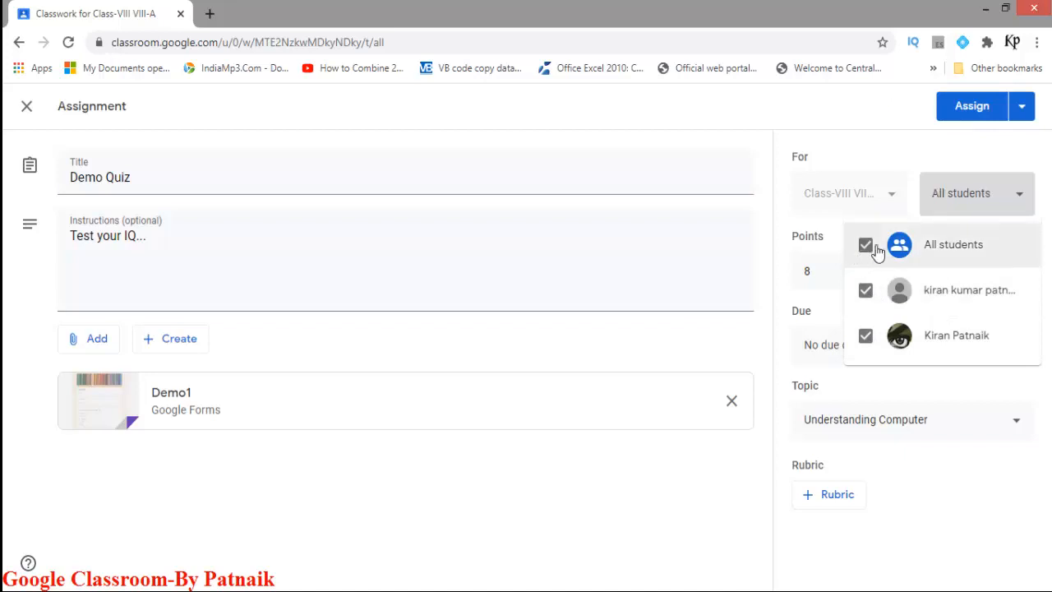
Assign the Demo Quiz to all students immediately and confirm the assignment
left_click(989, 110)
left_click(985, 107)
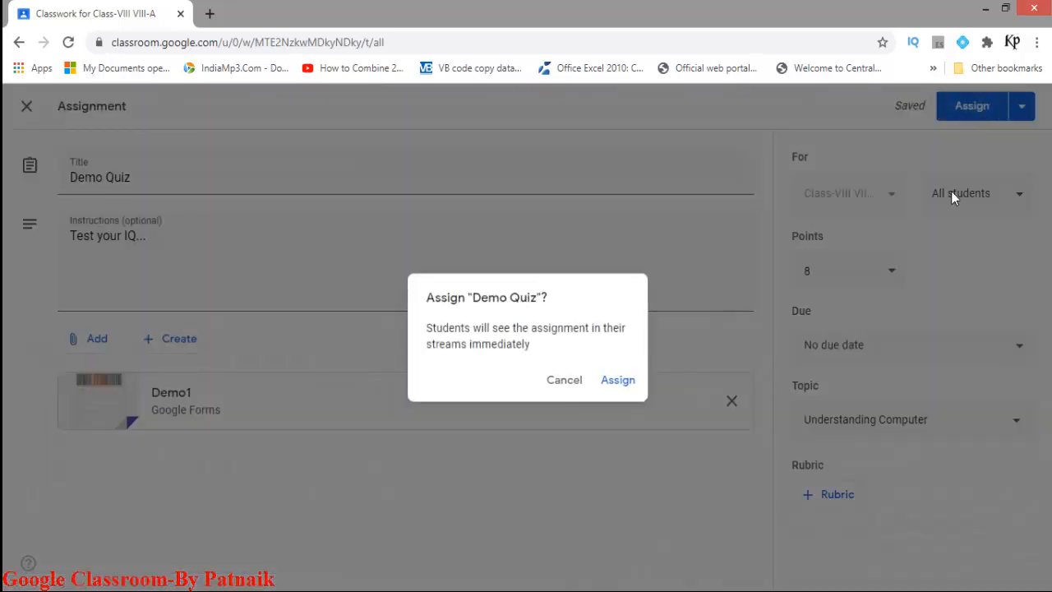
left_click(623, 383)
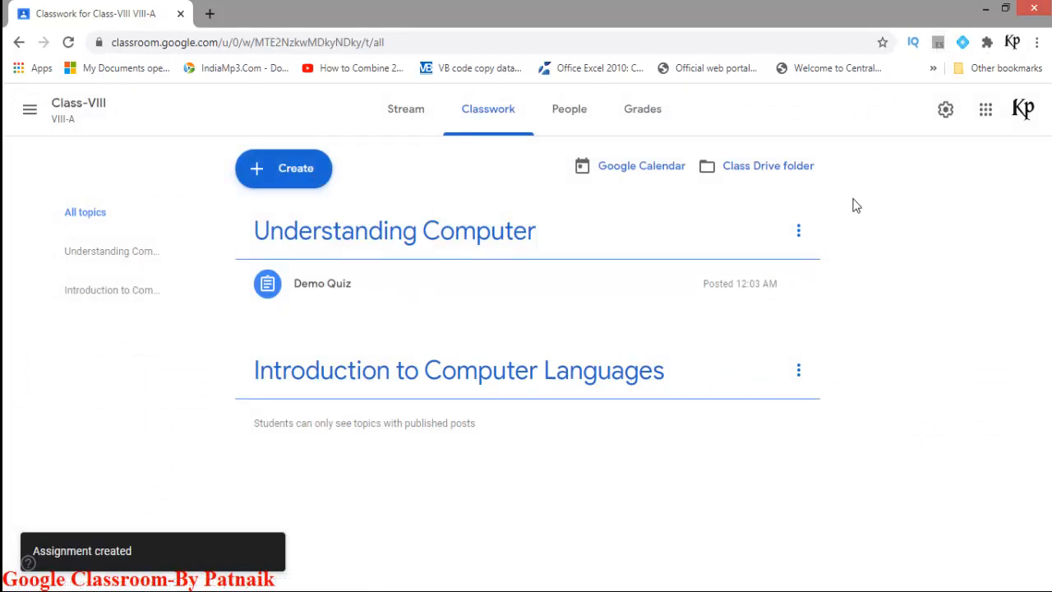
Switch to the browser window with the student accounts, refresh the Classwork page for both students, and dismiss the progress tip
left_click(986, 9)
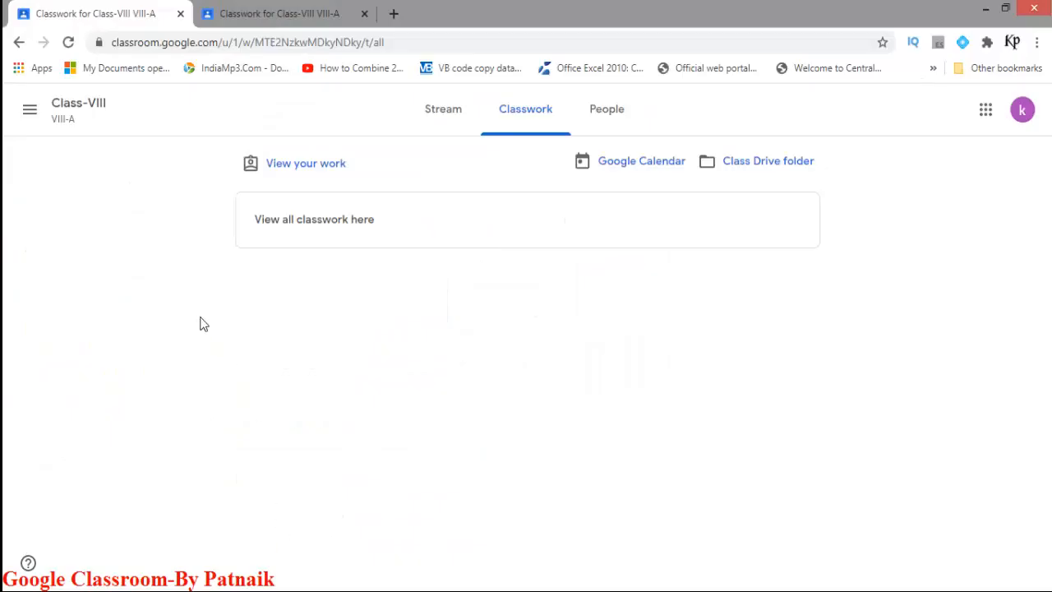
left_click(68, 42)
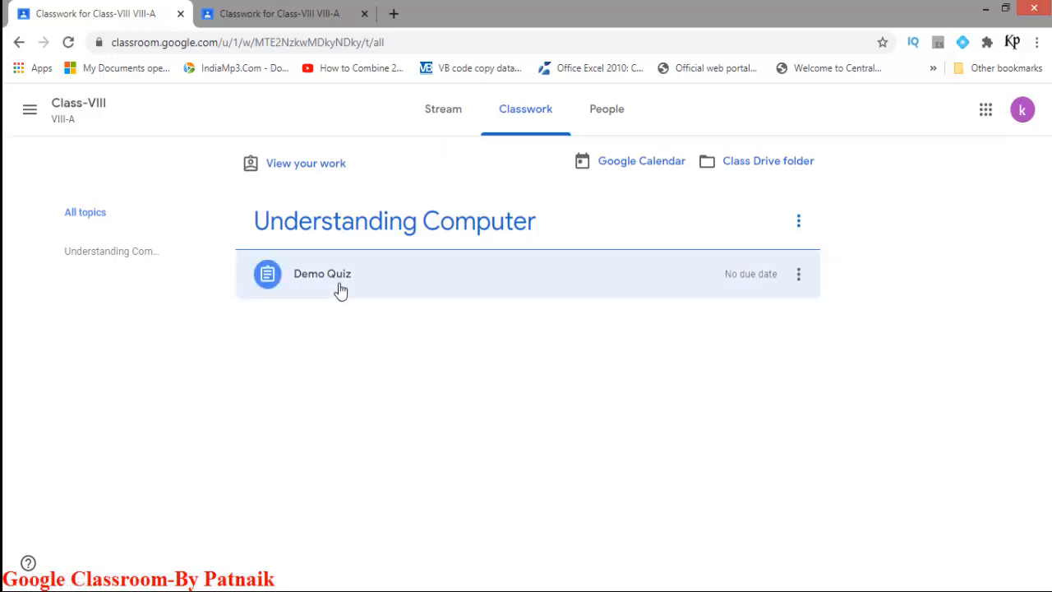
left_click(294, 16)
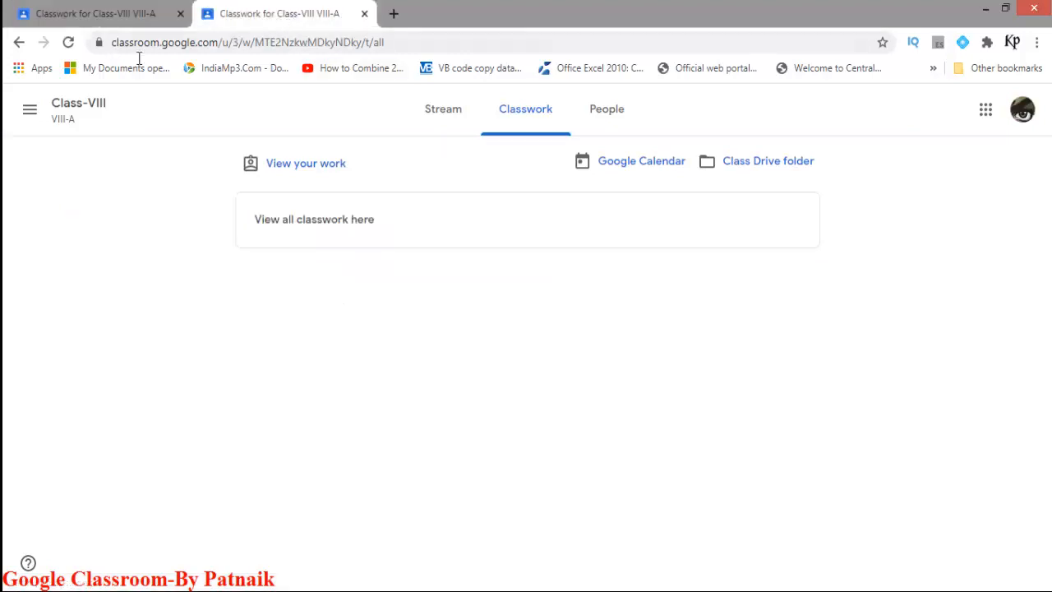
left_click(69, 46)
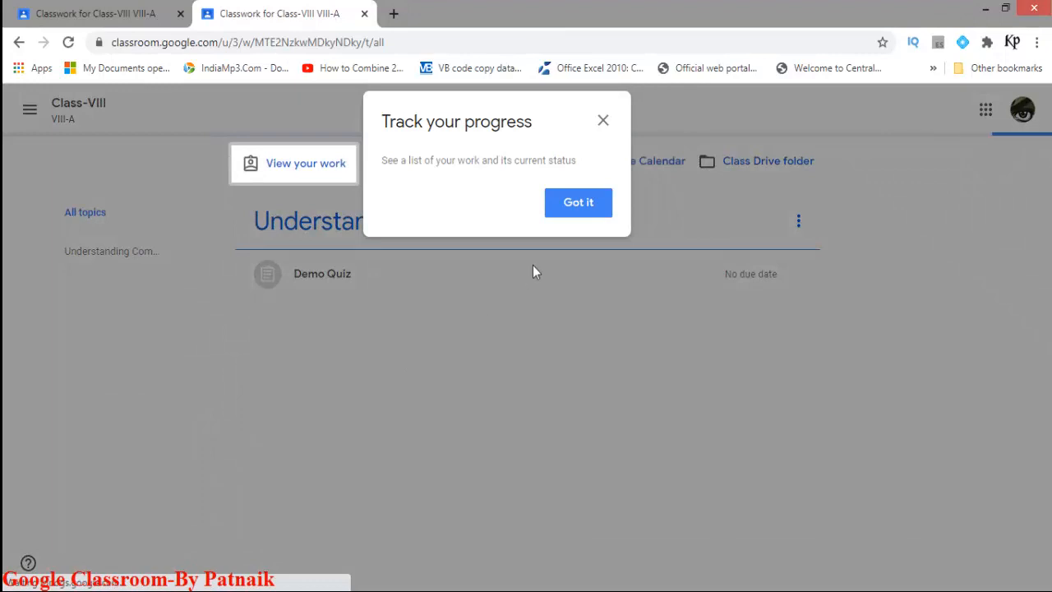
left_click(575, 207)
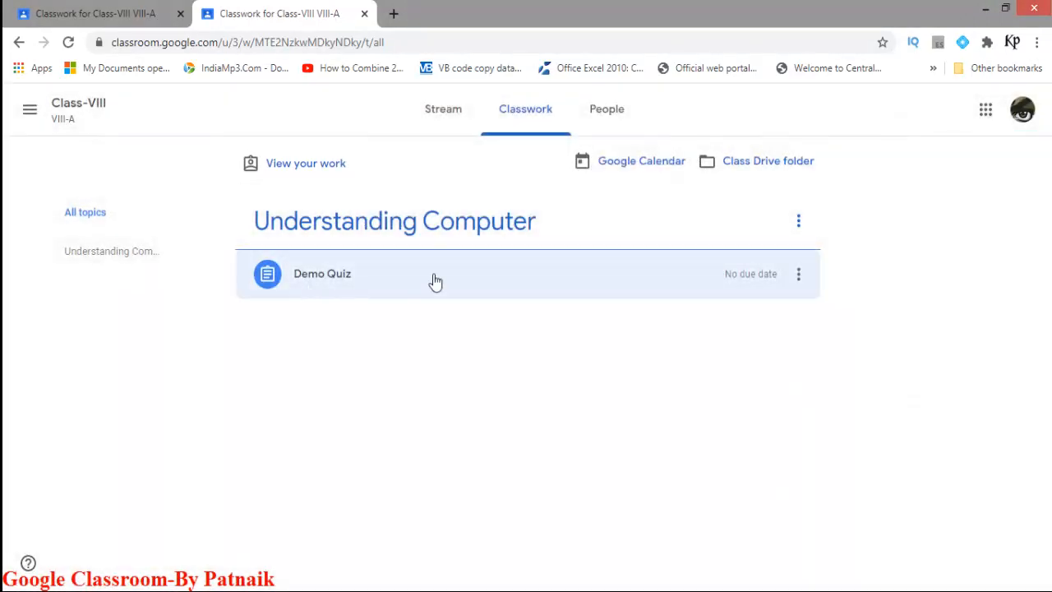
Open the Demo Quiz assignment details as the second student, dismiss the tip, and open the attached Demo1 form
left_click(435, 281)
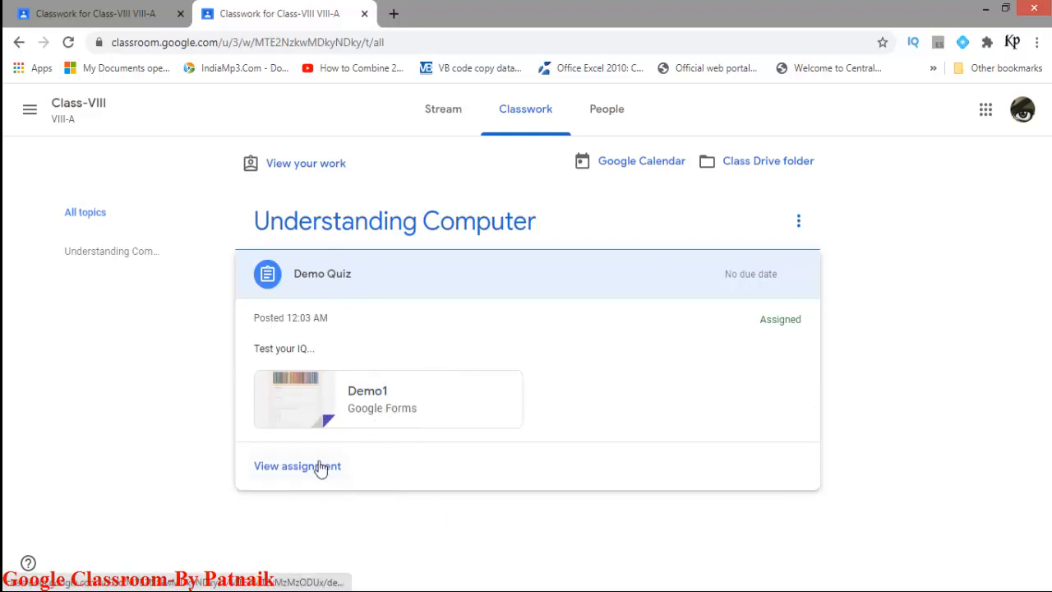
left_click(320, 465)
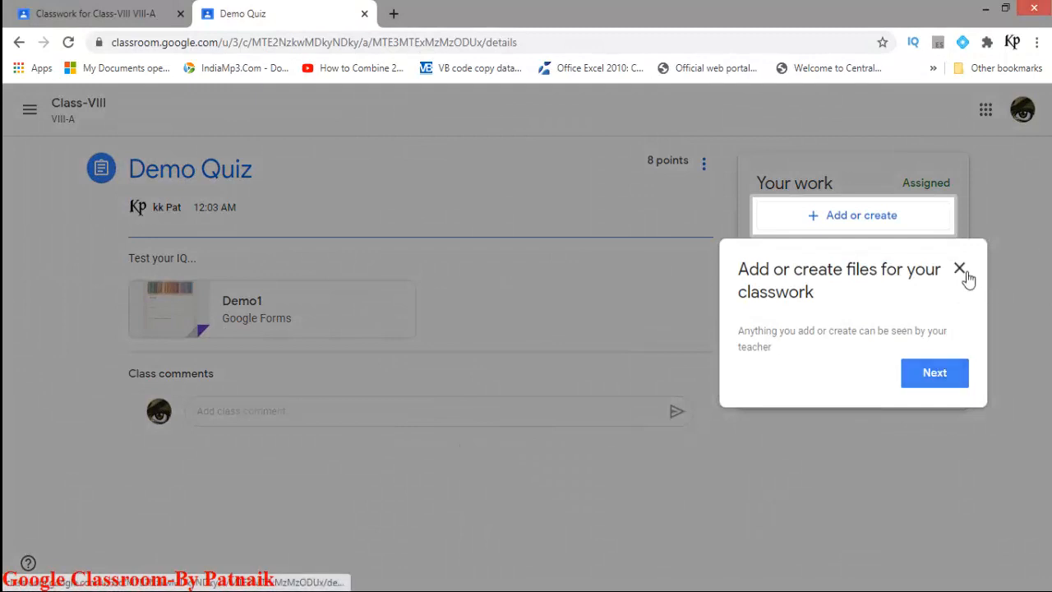
left_click(958, 269)
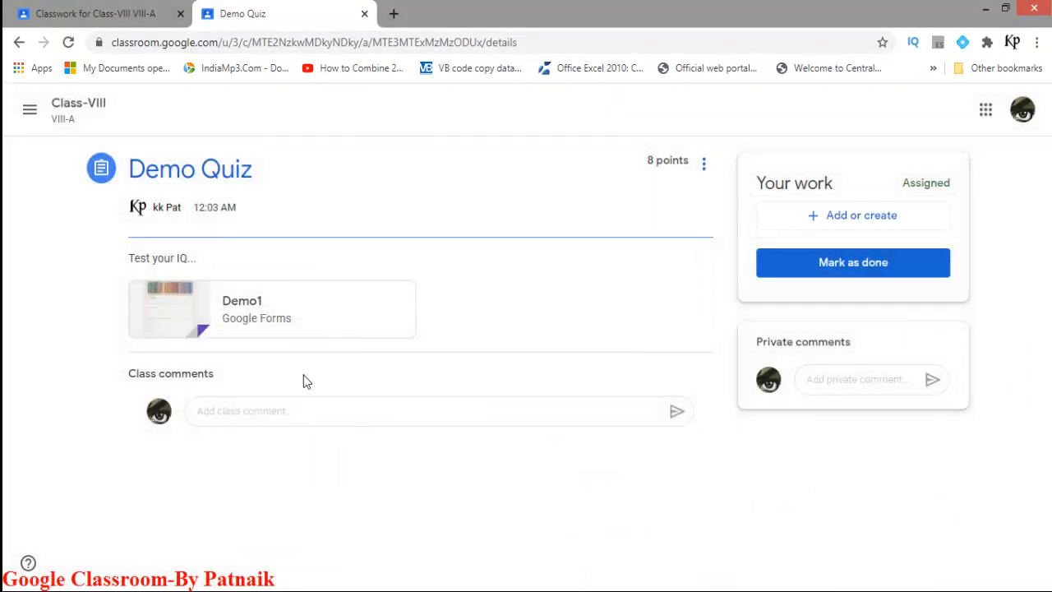
left_click(299, 325)
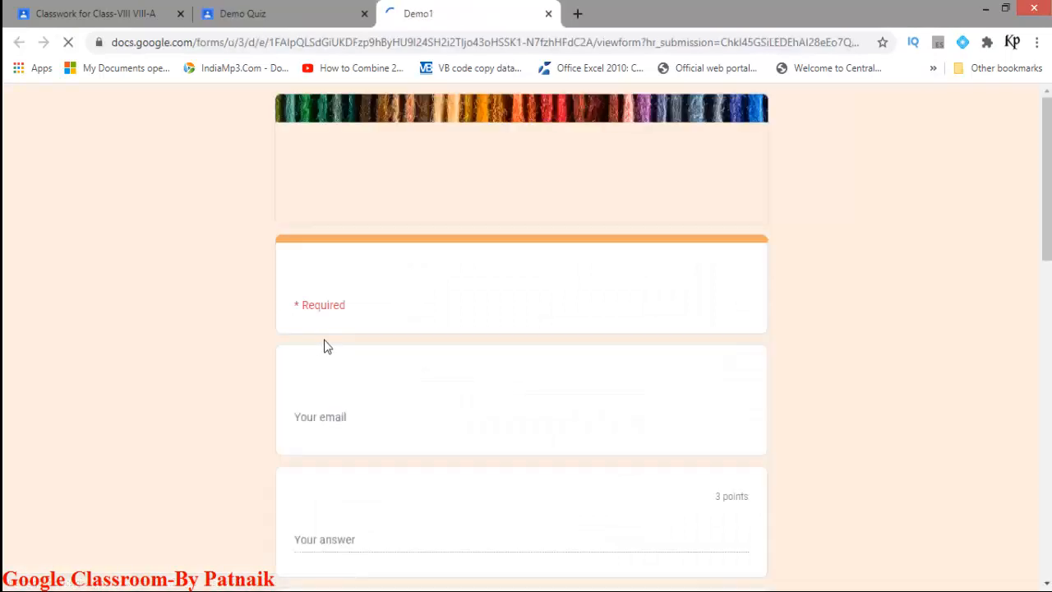
Answer the computer description question with "A computer is an electronic device used to calculate and process the data."
scroll(365, 435, "down", 2)
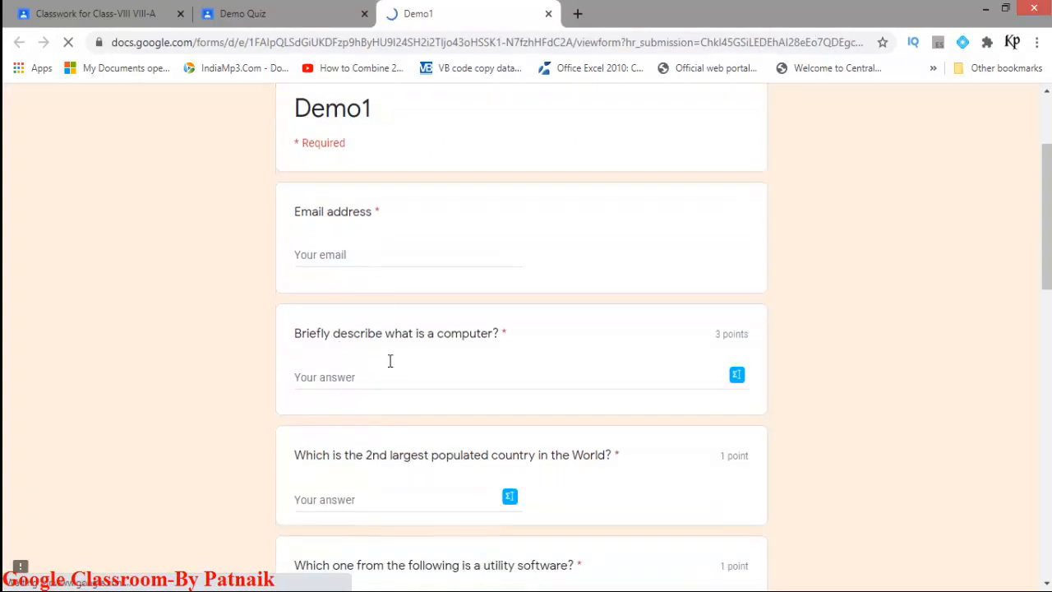
scroll(387, 369, "down", 1)
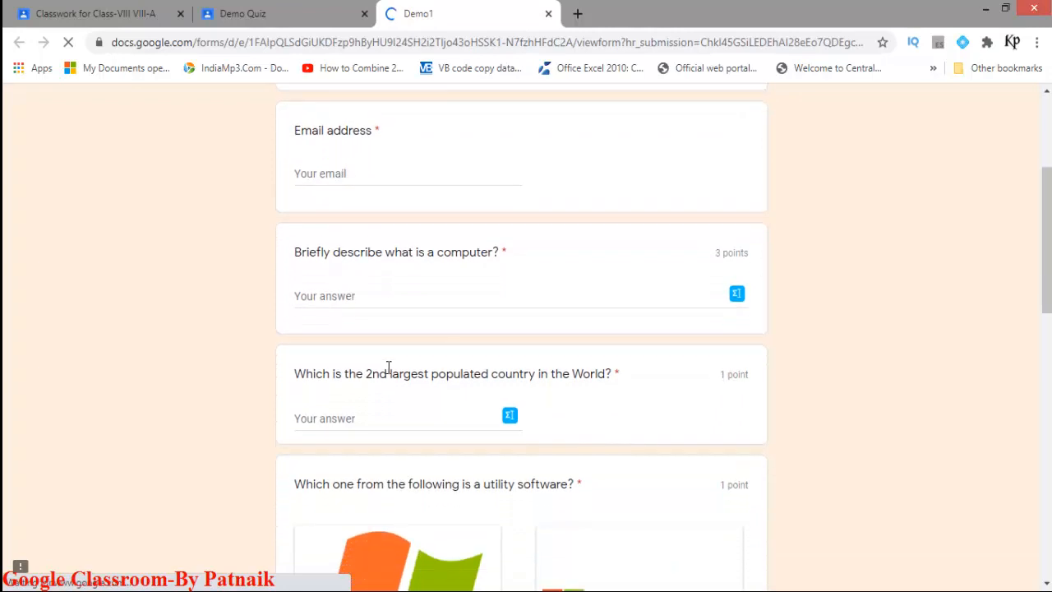
left_click(406, 296)
type("A computer ")
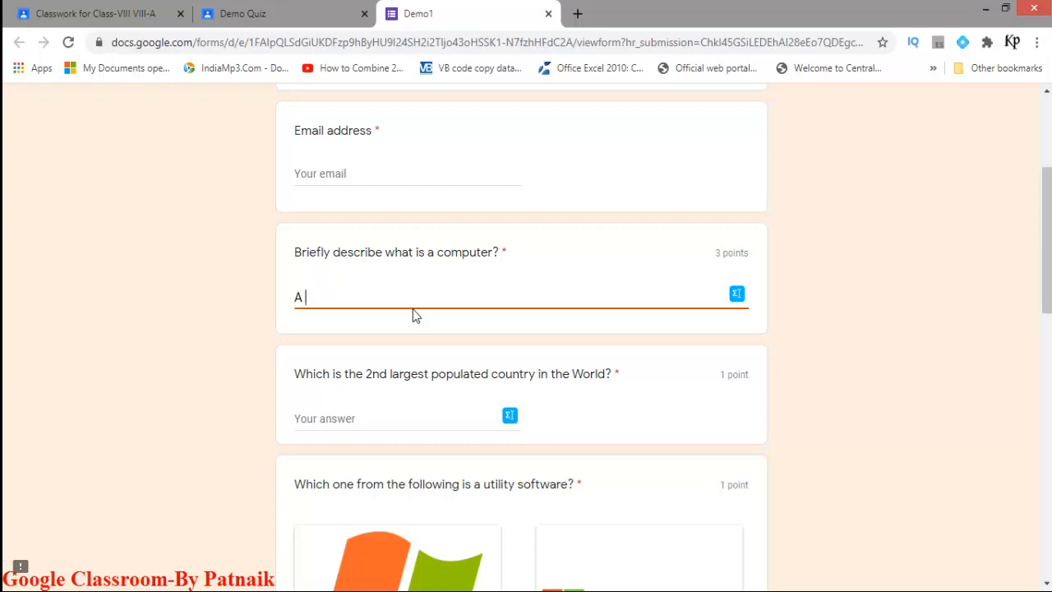
type("is an electronic devicc")
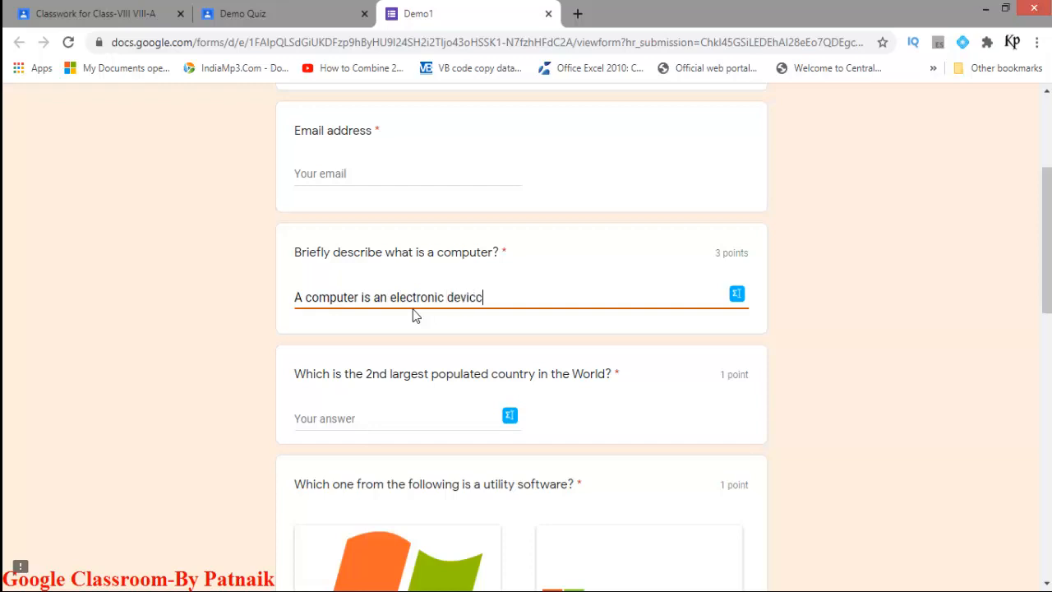
key("BackSpace")
type("e used to calculate and ")
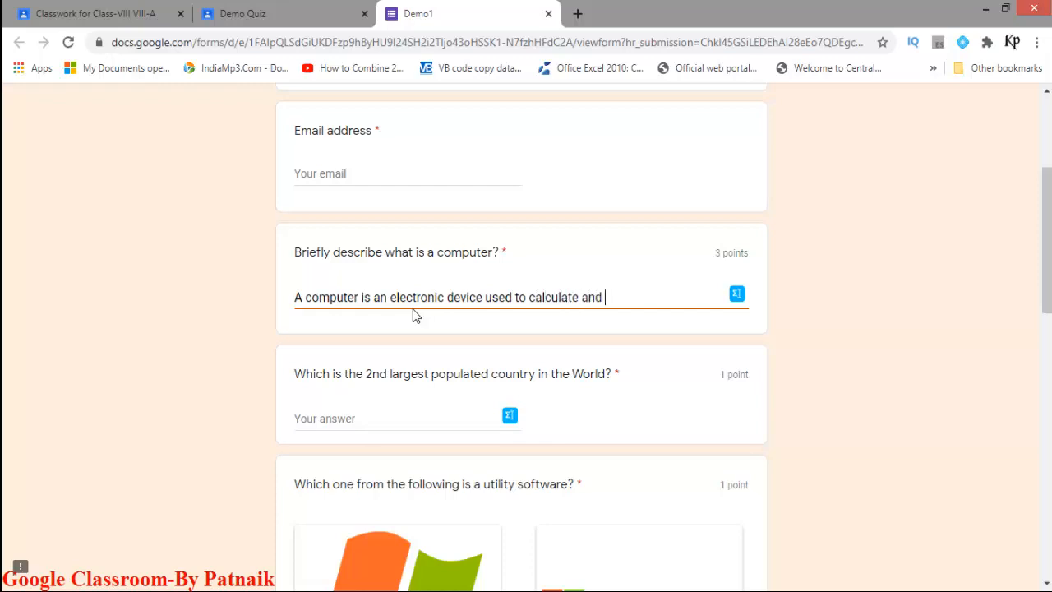
type("process the data.")
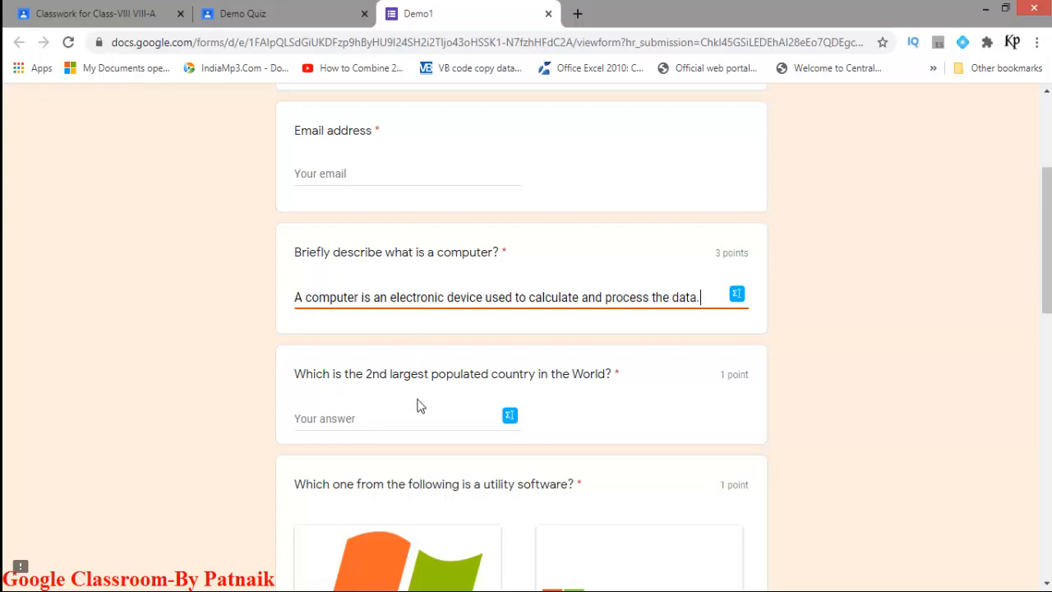
Answer the question about the world's 2nd largest populated country with "india"
scroll(419, 386, "down", 1)
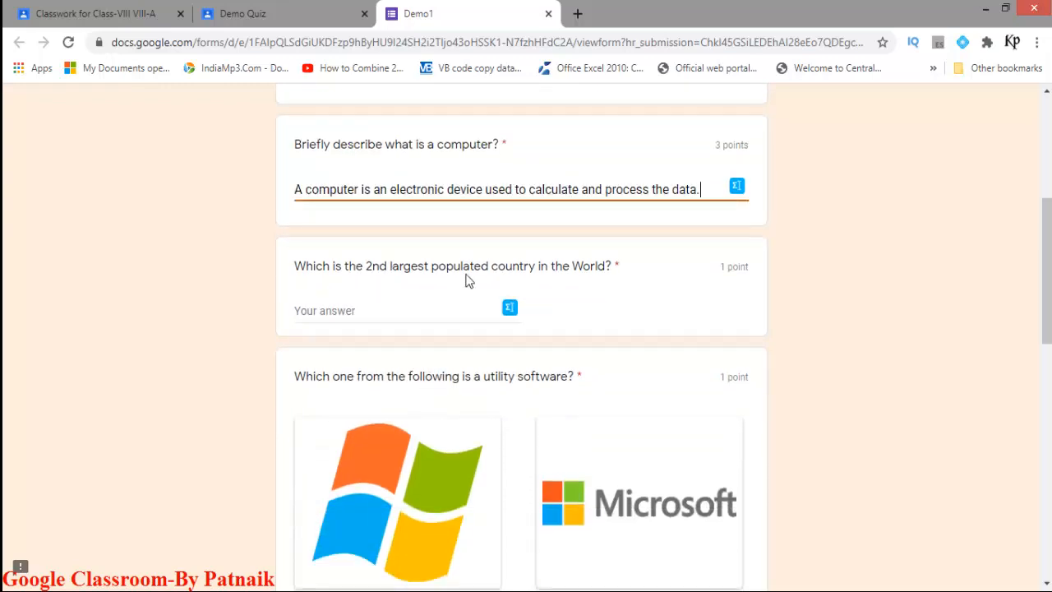
left_click(413, 310)
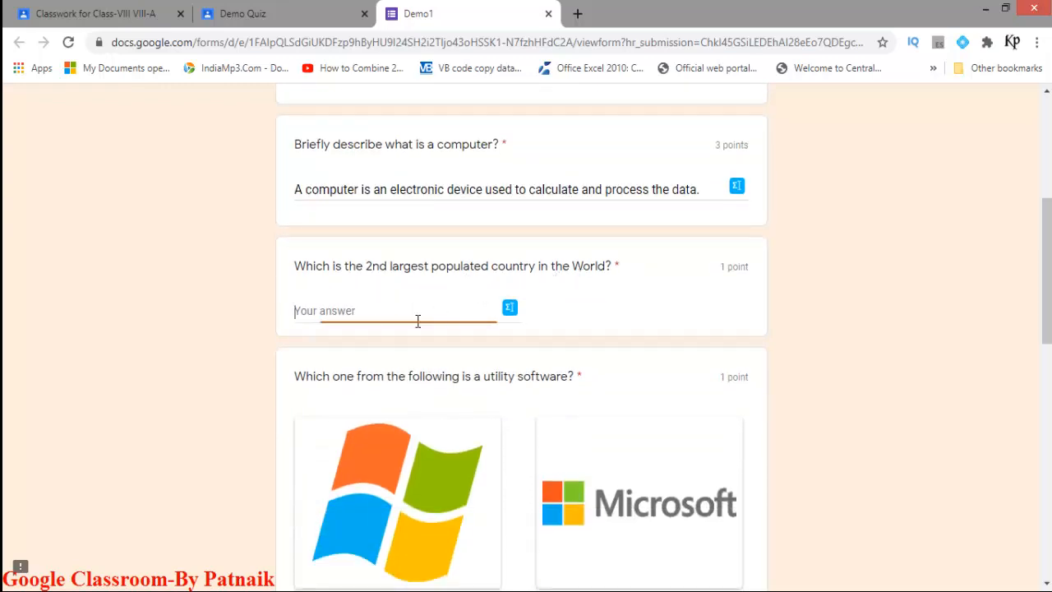
type("india")
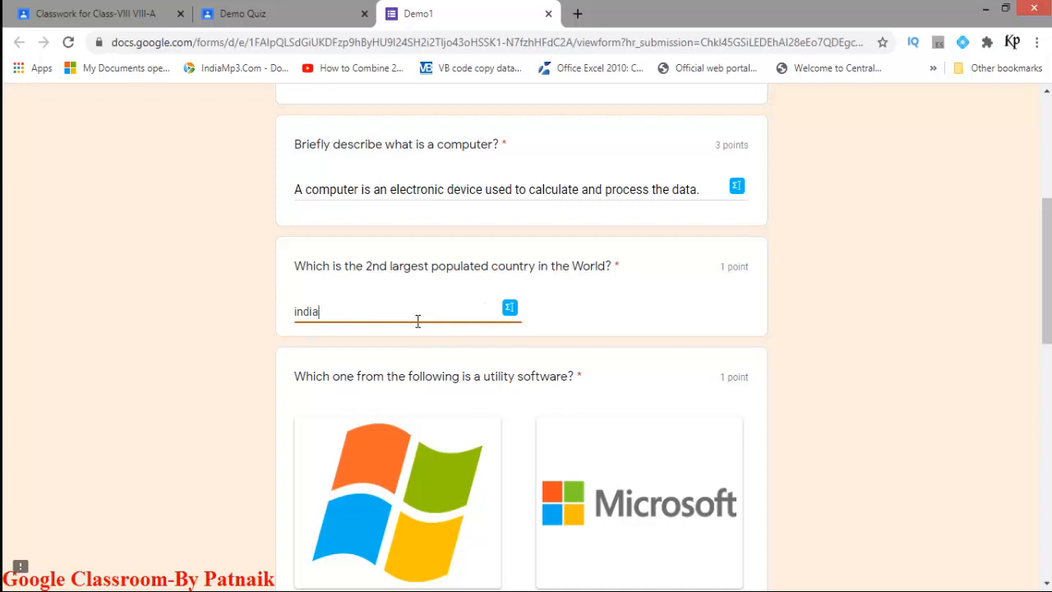
scroll(511, 398, "down", 3)
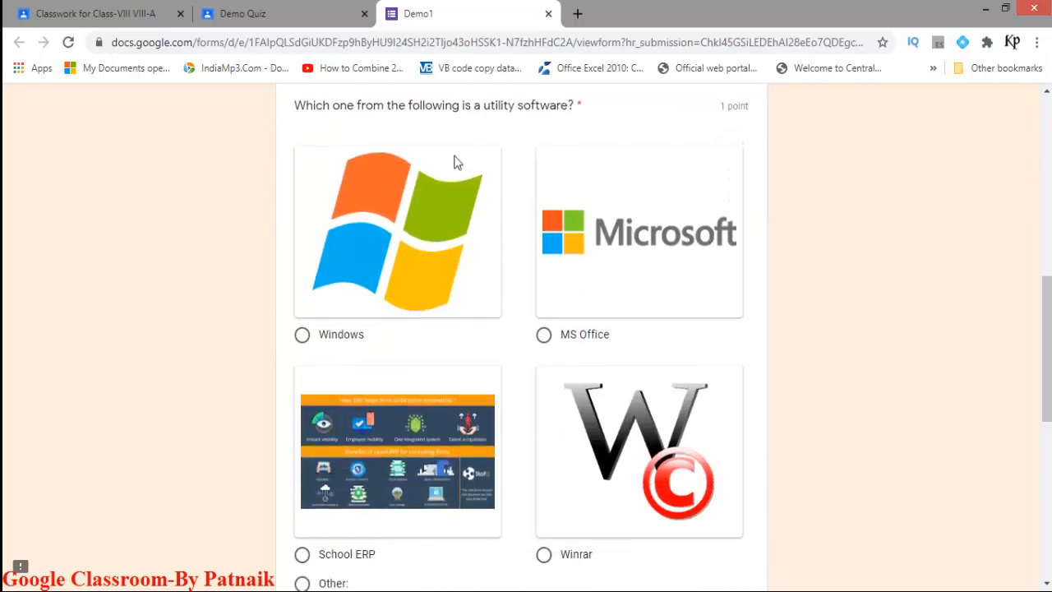
Answer the utility software question with Winrar and tick only Square and Rectangle as the quadrilaterals
scroll(564, 455, "down", 1)
left_click(545, 502)
scroll(442, 438, "down", 4)
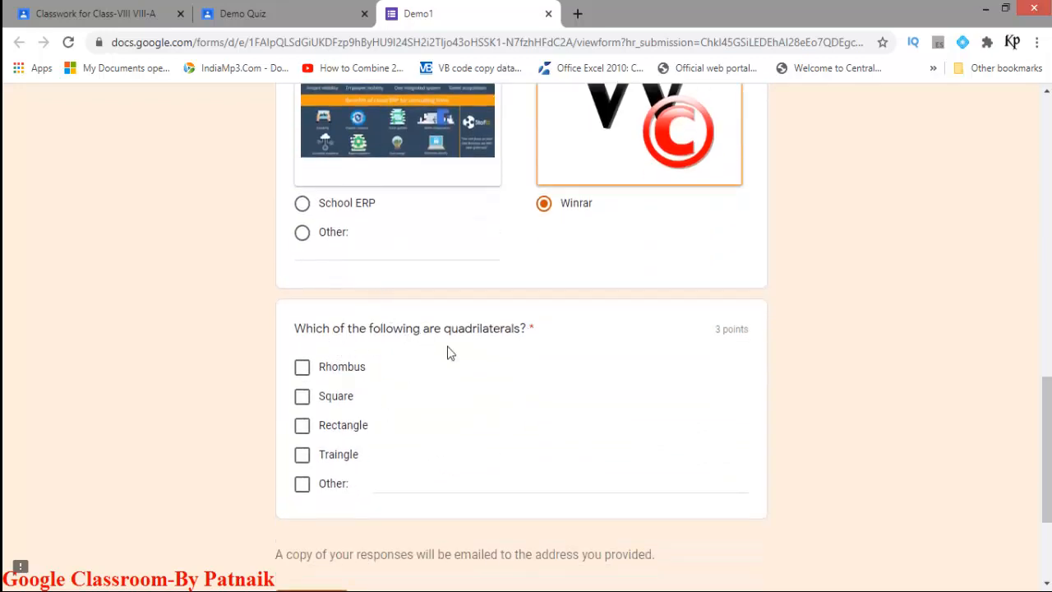
left_click(304, 375)
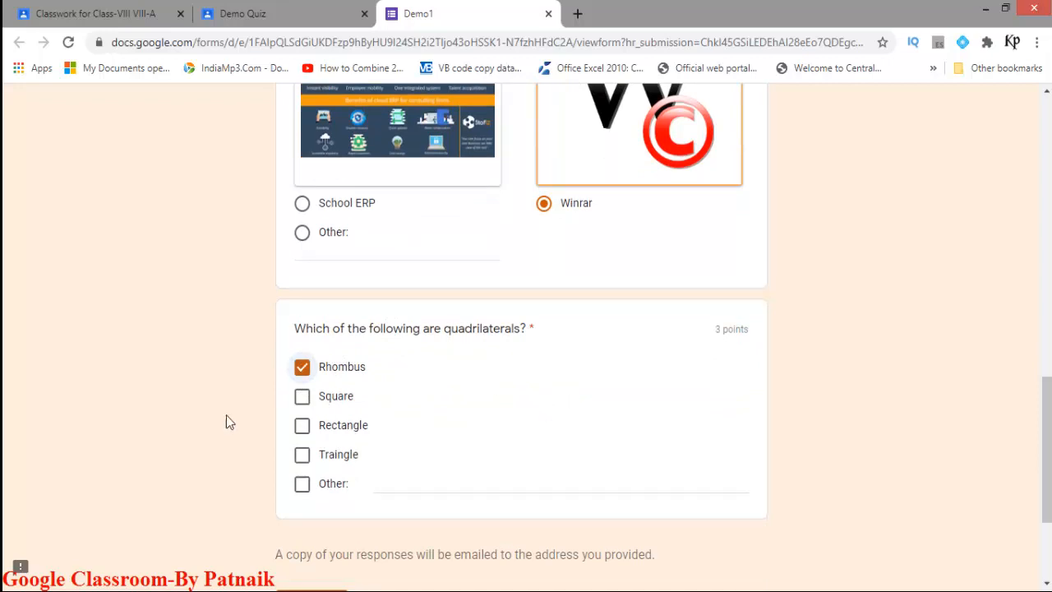
left_click(303, 396)
left_click(319, 366)
left_click(303, 427)
scroll(507, 418, "down", 1)
Fill in the required email address of the student and submit the Demo1 quiz response
scroll(506, 418, "down", 3)
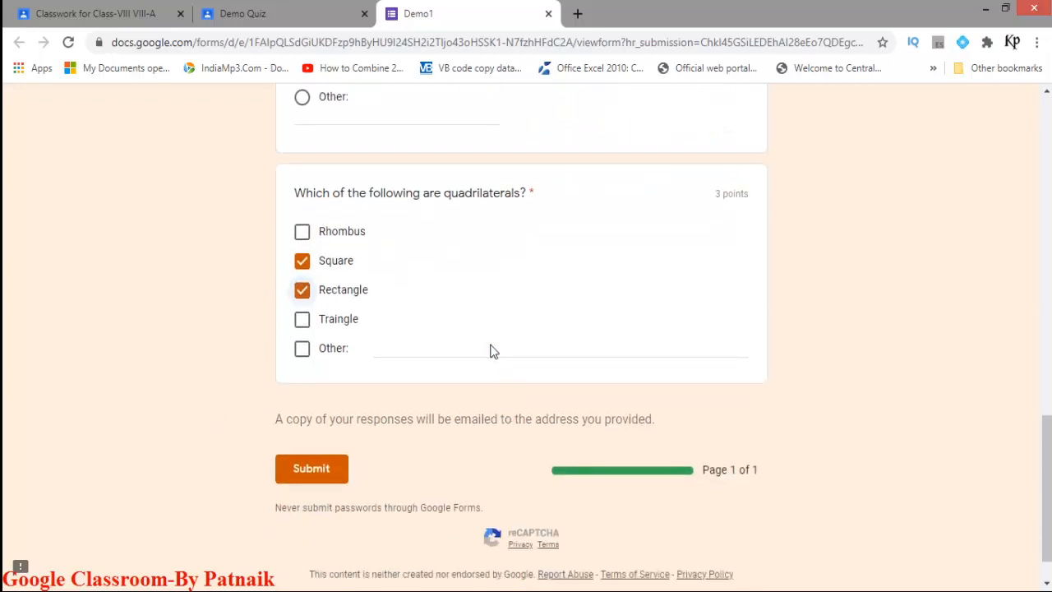
left_click(316, 471)
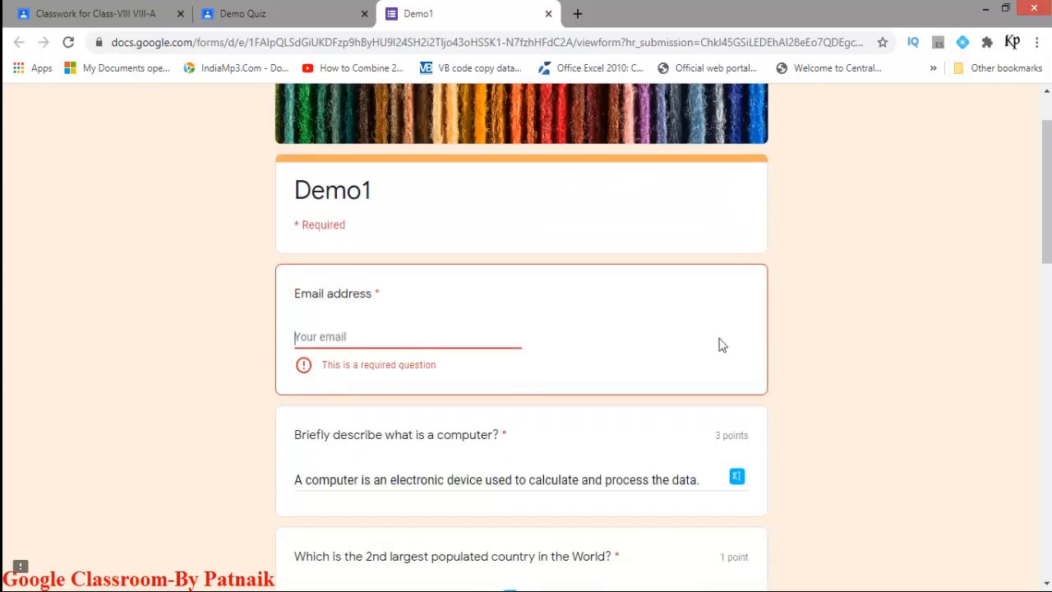
left_click(409, 338)
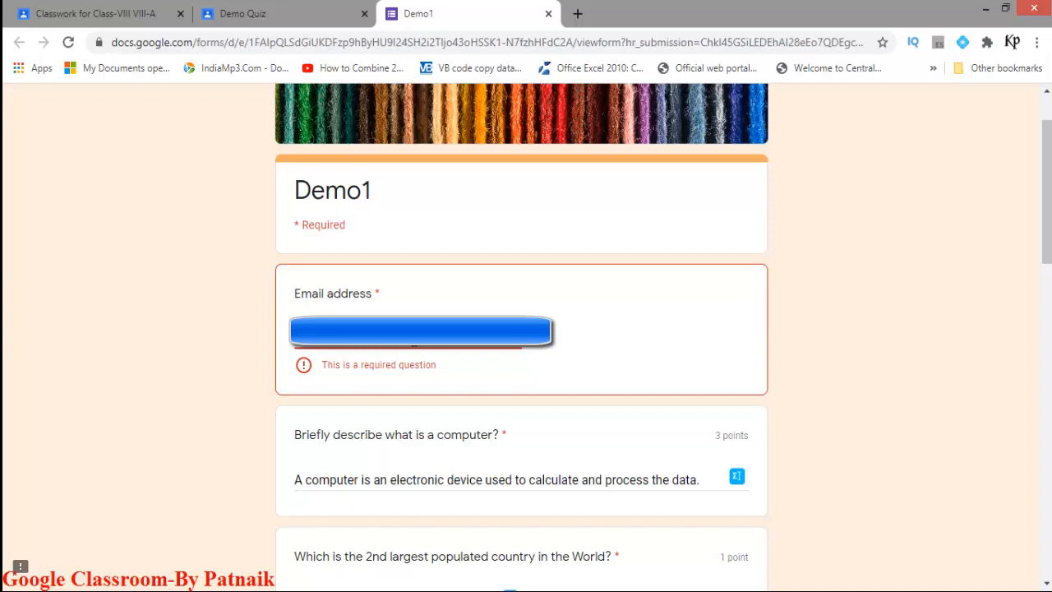
type("k")
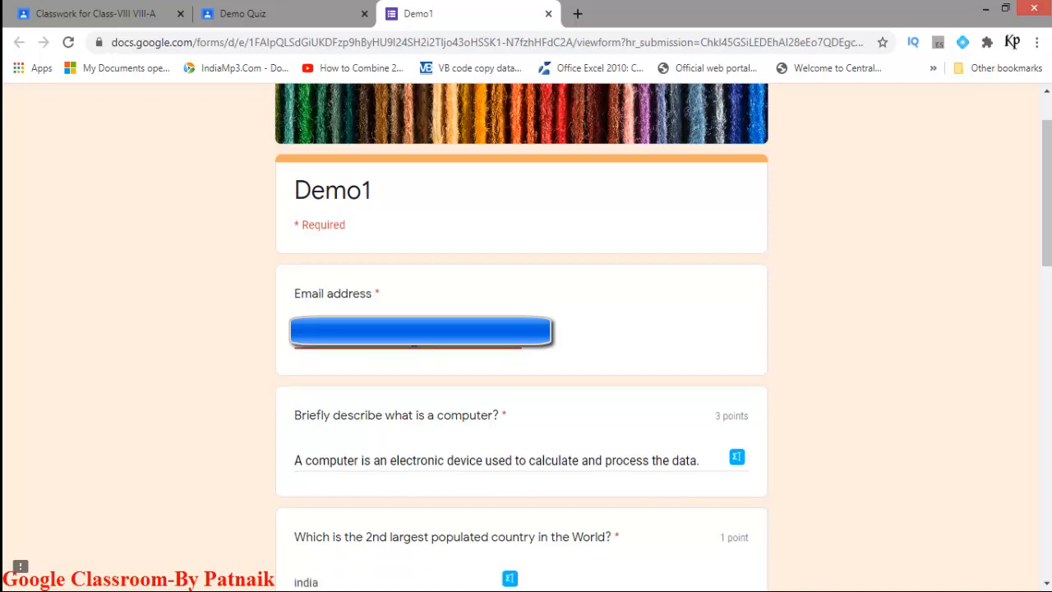
scroll(611, 390, "down", 13)
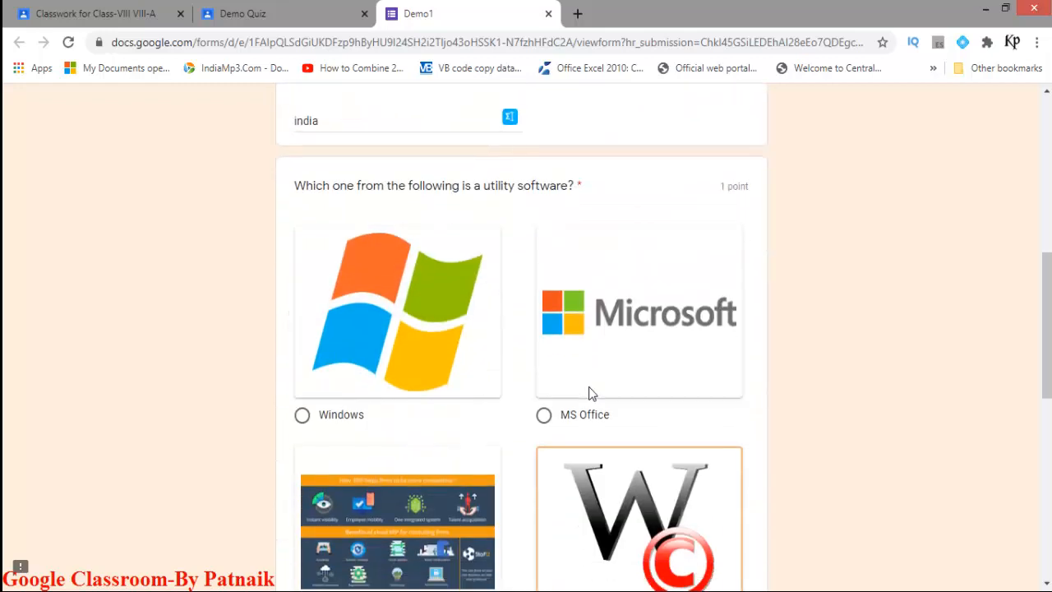
left_click(339, 425)
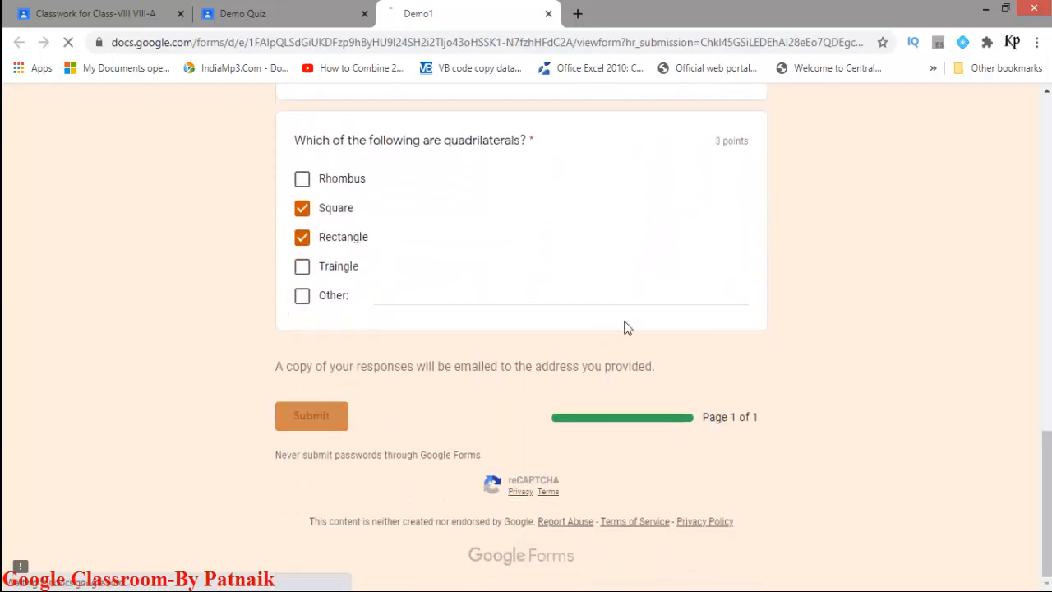
Return to the Demo Quiz assignment, reopen the attached Demo1 form, and enter the student's email address
left_click(297, 15)
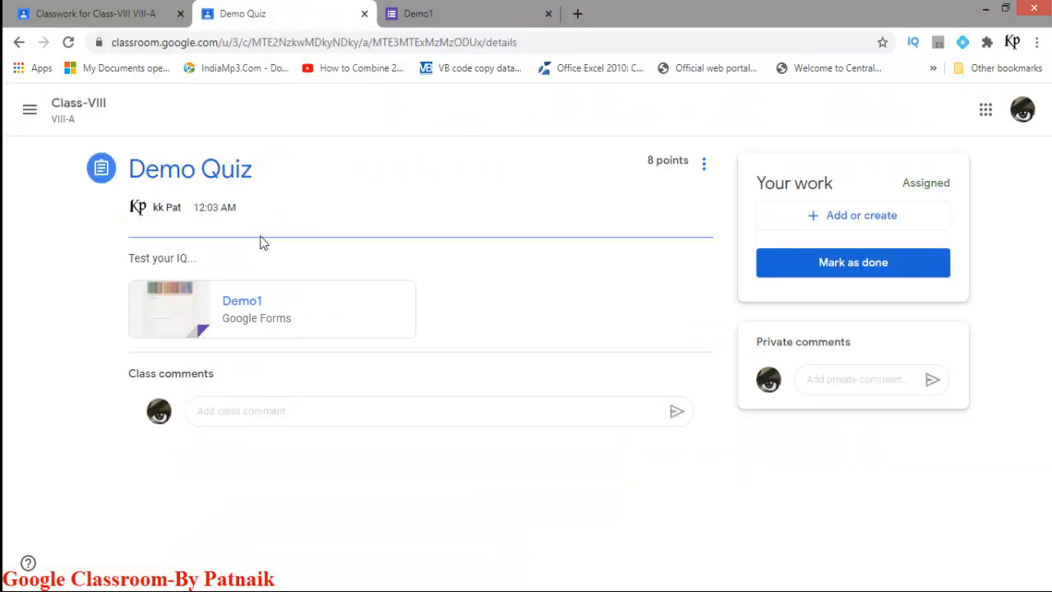
left_click(277, 325)
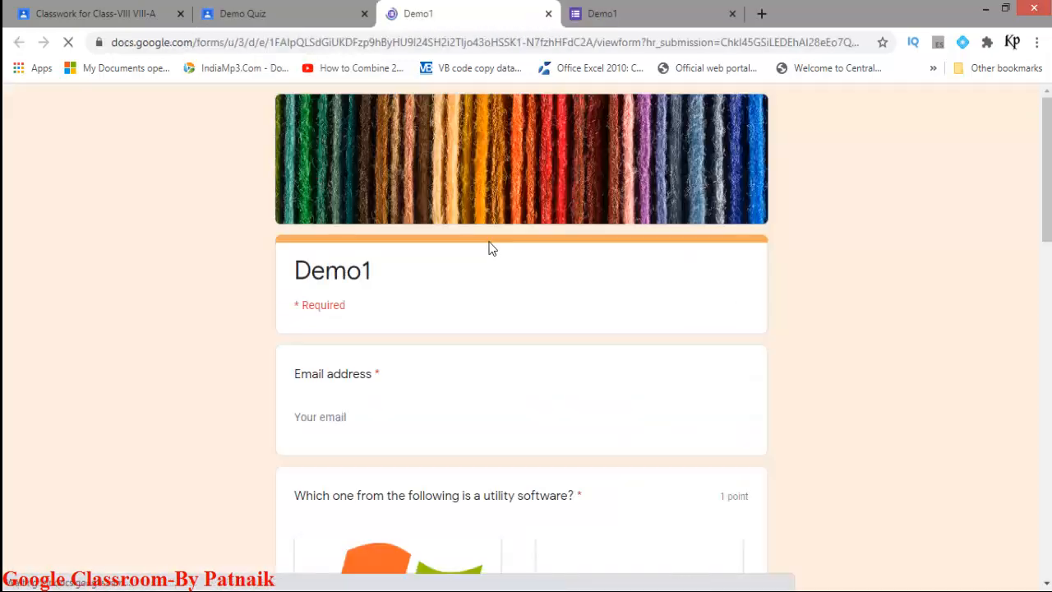
scroll(441, 347, "down", 2)
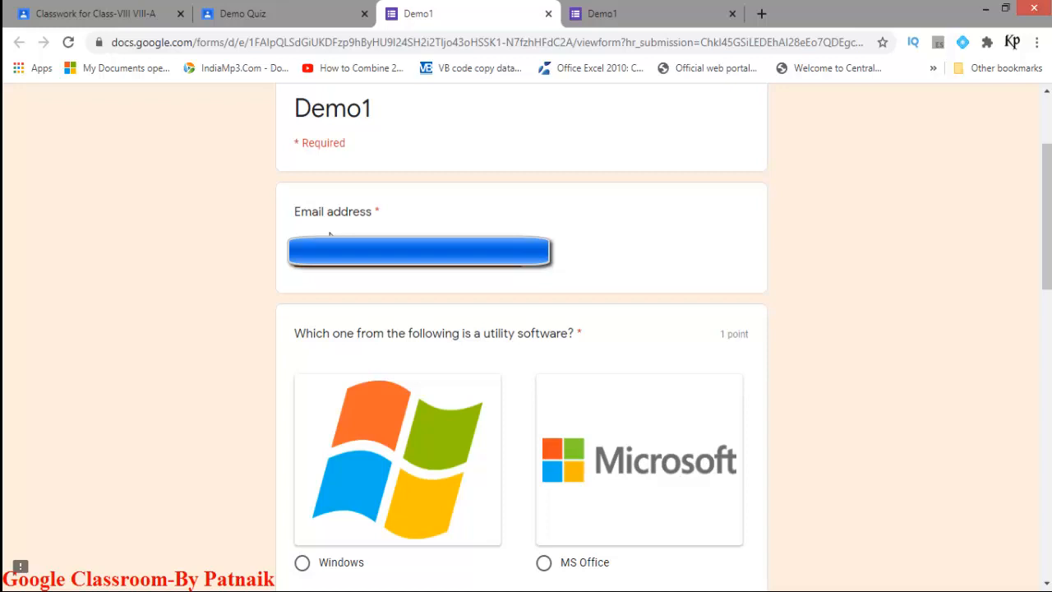
Choose MS Office as the utility software and describe a computer with "Computer is an electronic device."
scroll(395, 345, "down", 4)
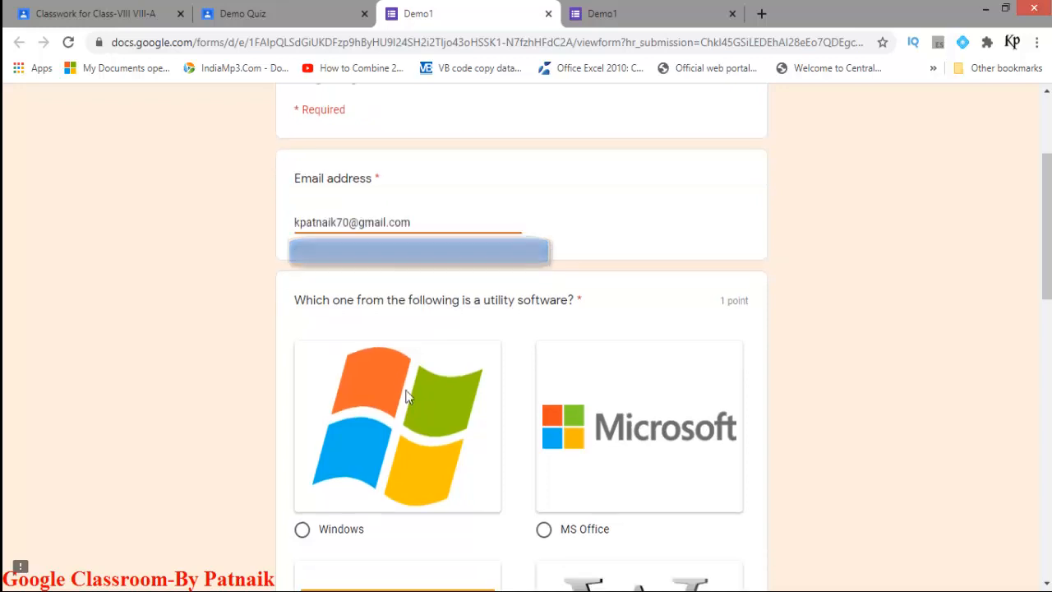
left_click(543, 211)
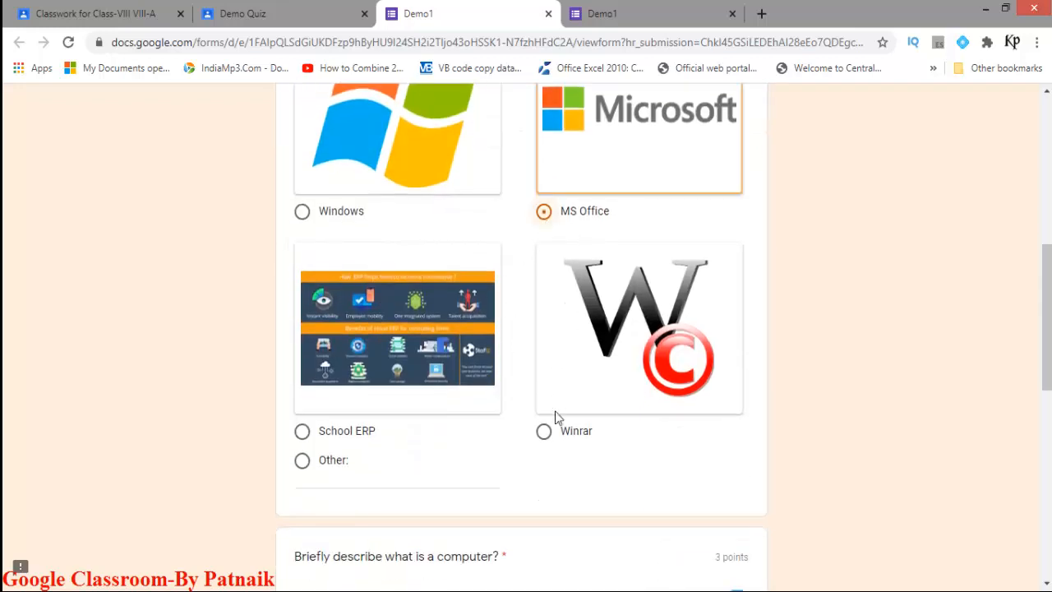
scroll(556, 413, "down", 3)
scroll(394, 320, "down", 2)
left_click(395, 174)
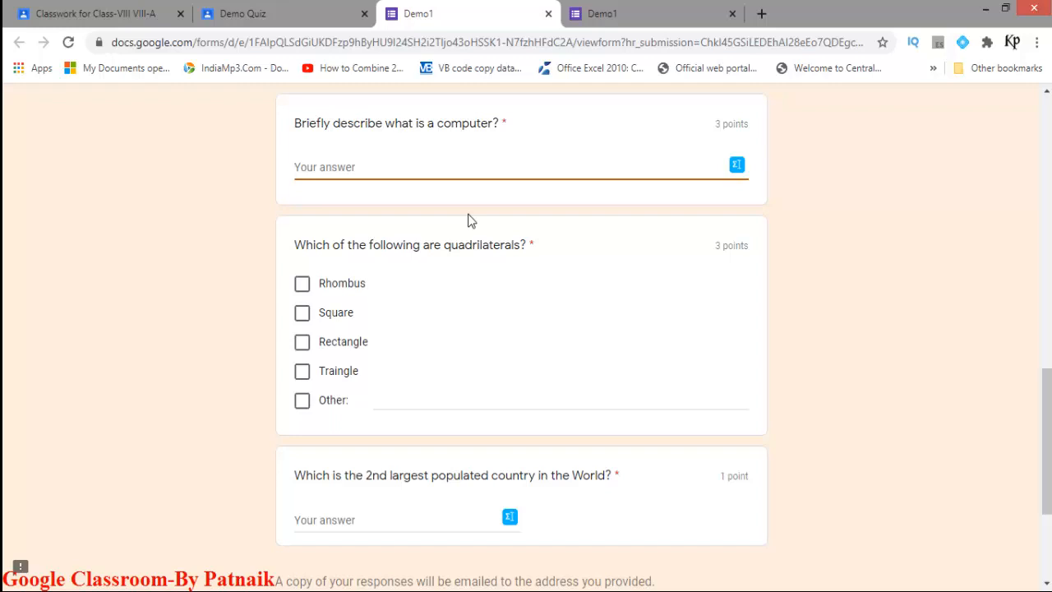
type("Computer is an electronic device.")
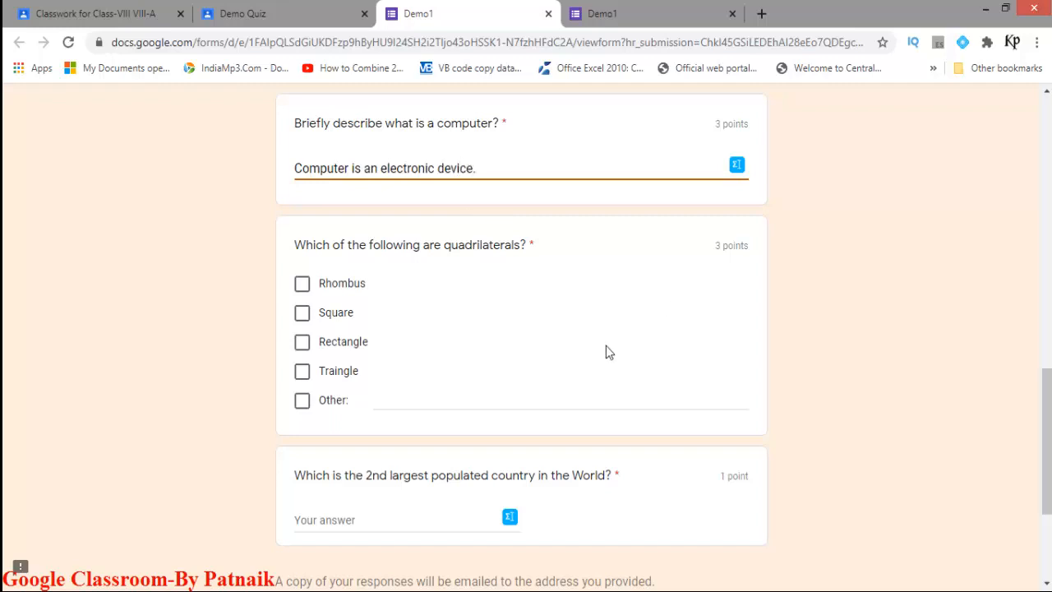
Tick Rhombus, Square and Rectangle as the answers to the quadrilaterals question
scroll(608, 352, "down", 2)
left_click(303, 175)
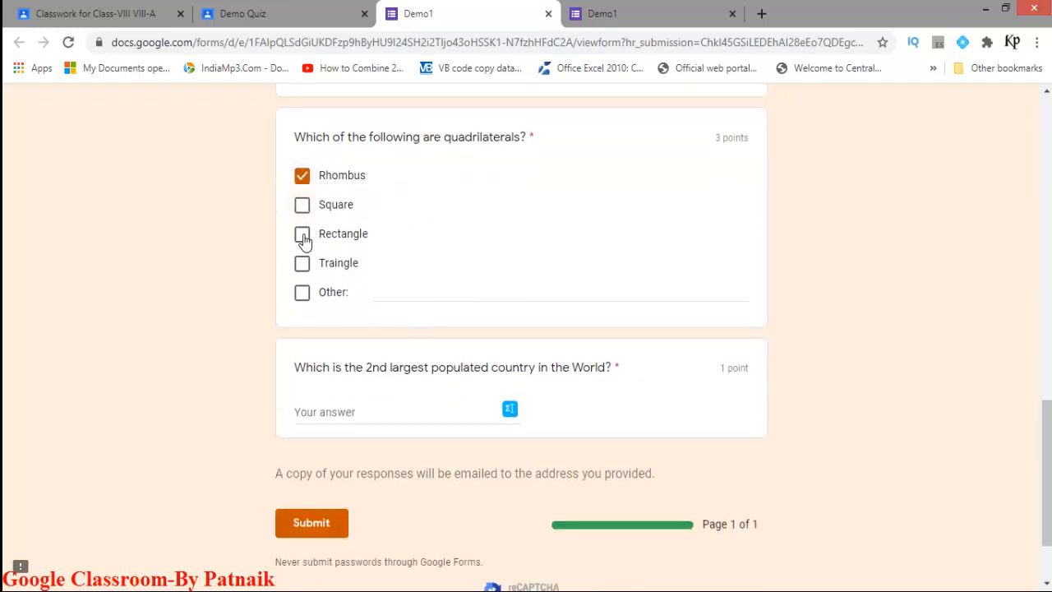
left_click(306, 217)
left_click(303, 234)
Answer the question about the 2nd largest populated country with "I ndia" and submit the form
scroll(476, 294, "down", 2)
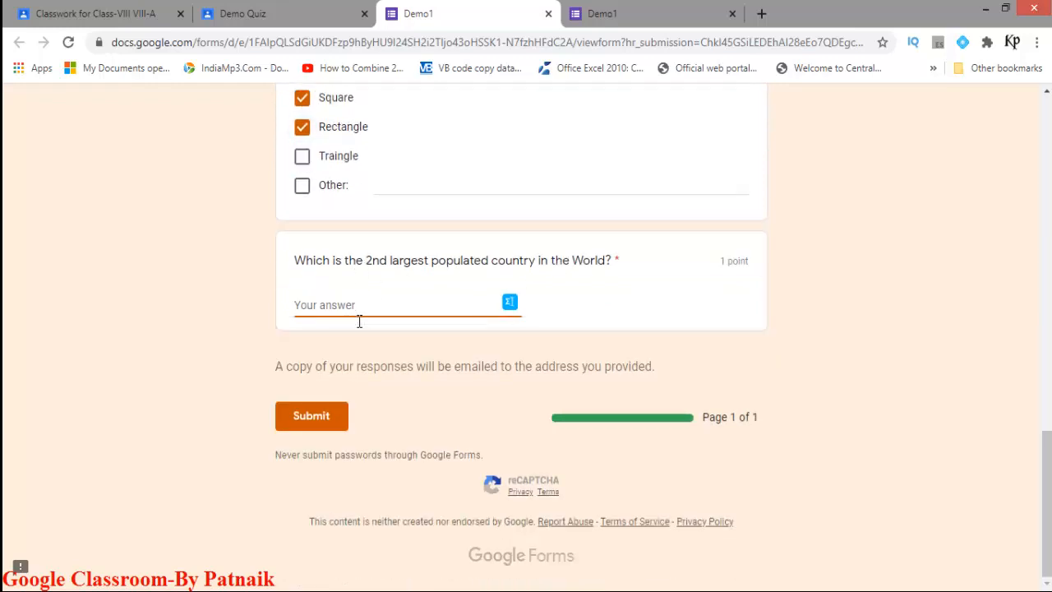
type("I")
left_click(313, 417)
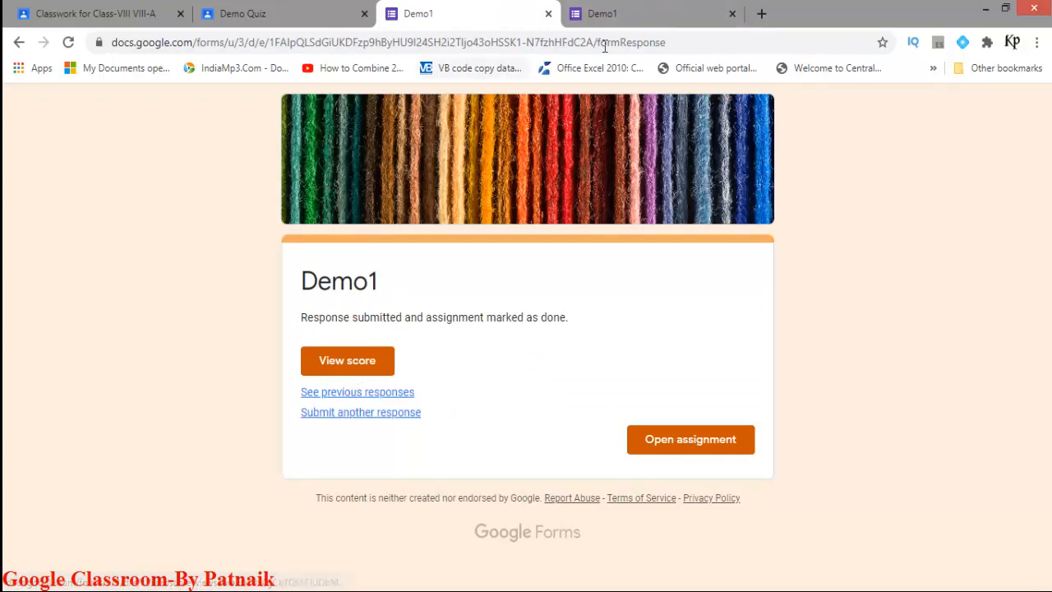
Open the score of the first submitted Demo1 response and examine the points and marking of each question
left_click(608, 11)
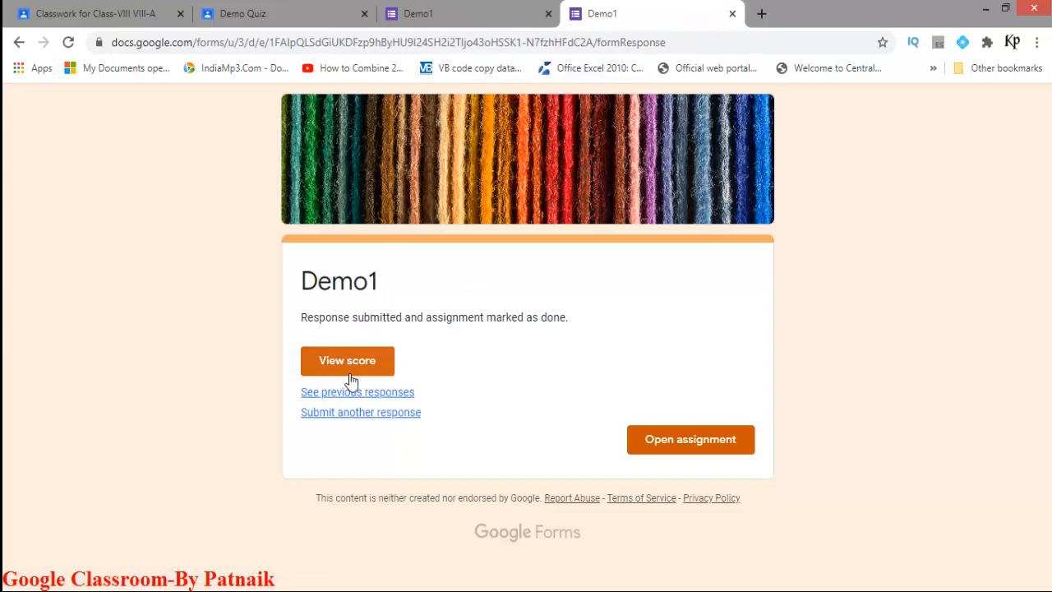
left_click(448, 14)
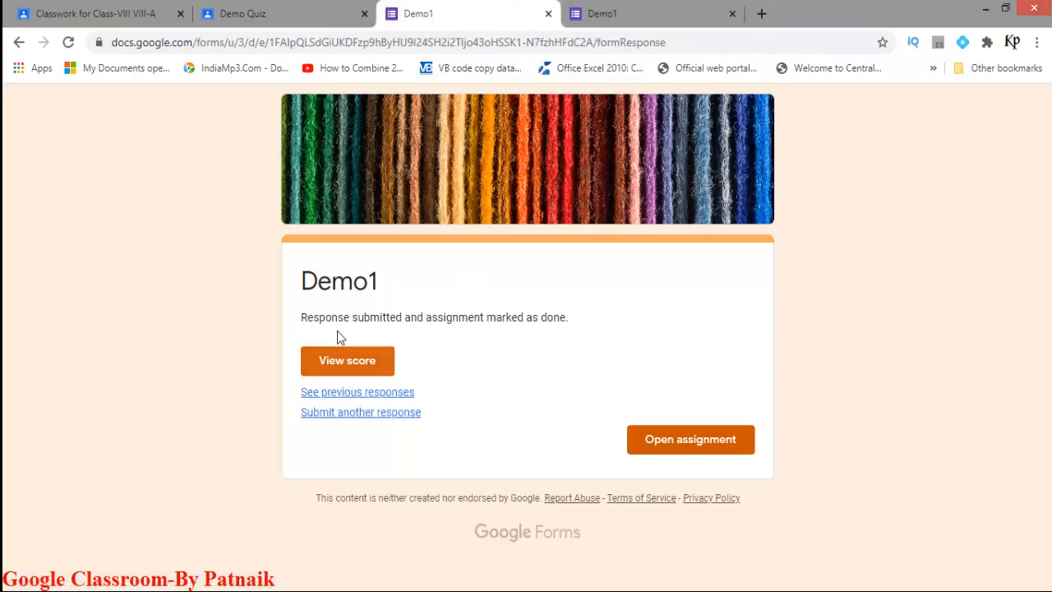
left_click(646, 21)
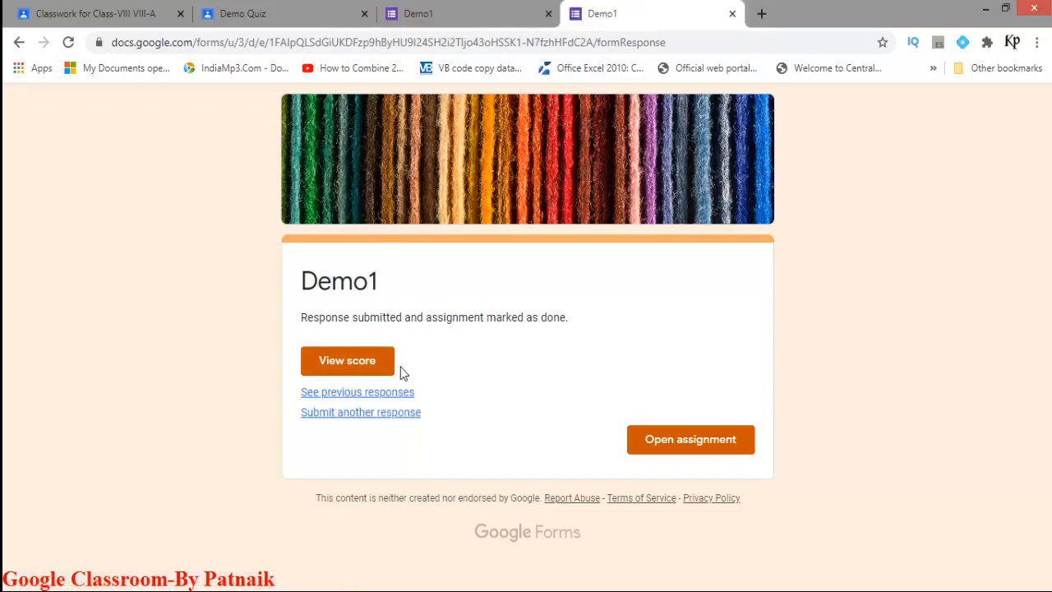
left_click(348, 361)
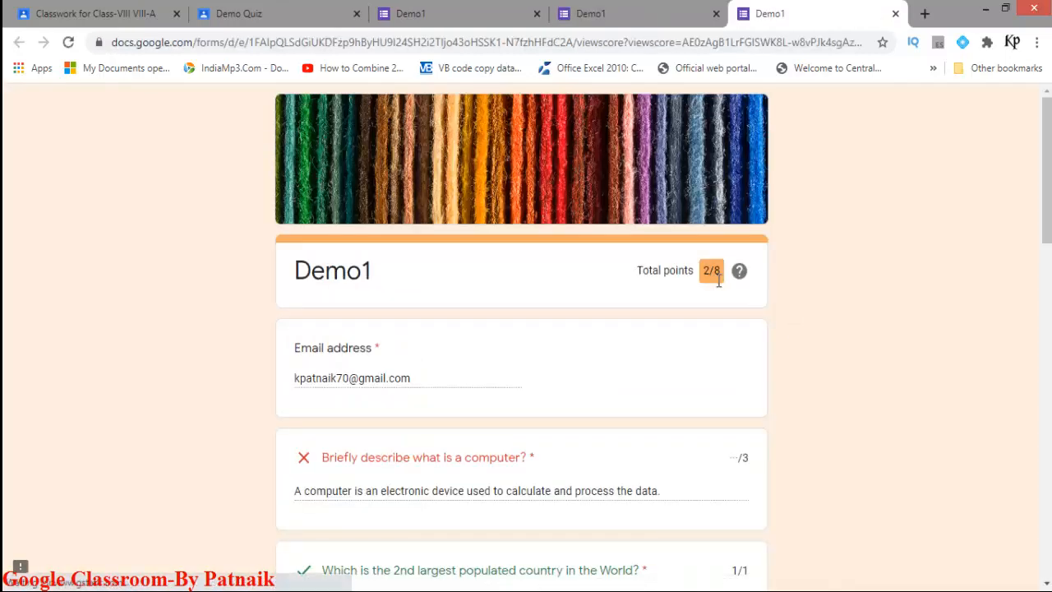
scroll(704, 353, "down", 2)
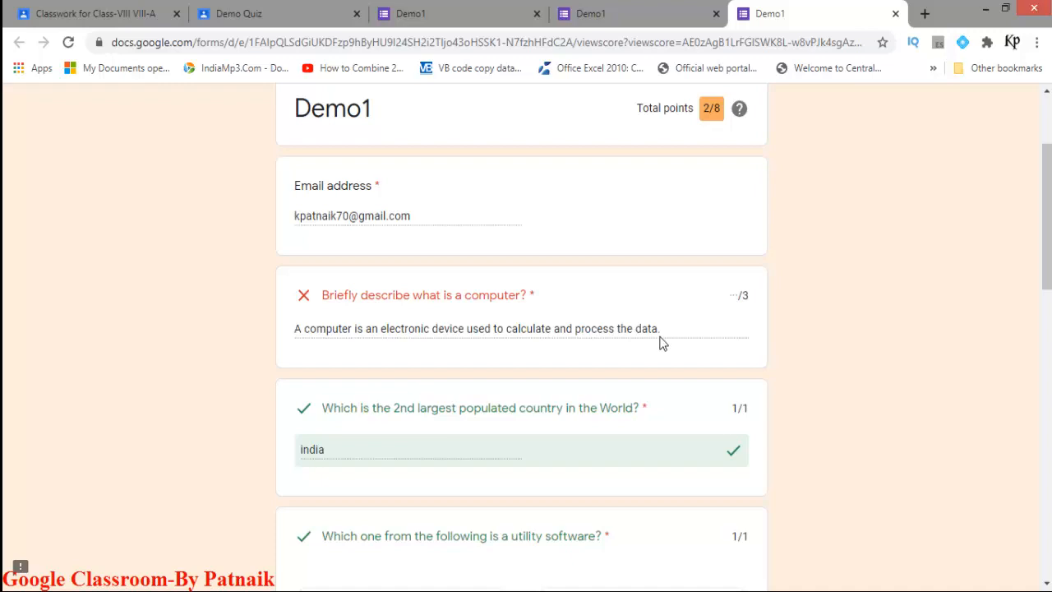
scroll(666, 352, "down", 2)
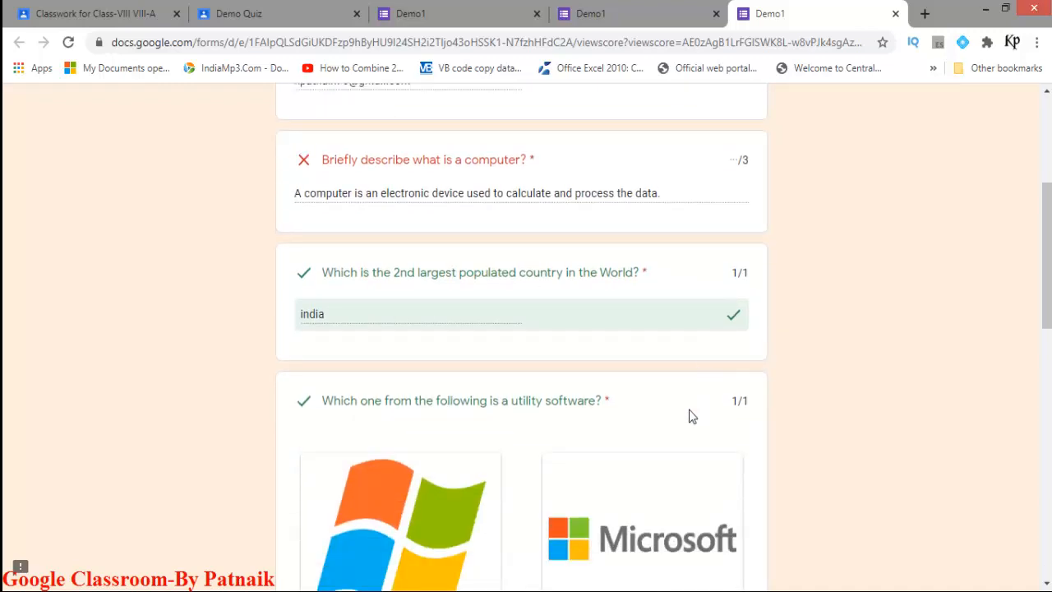
scroll(692, 411, "down", 5)
scroll(628, 484, "down", 1)
scroll(630, 477, "down", 2)
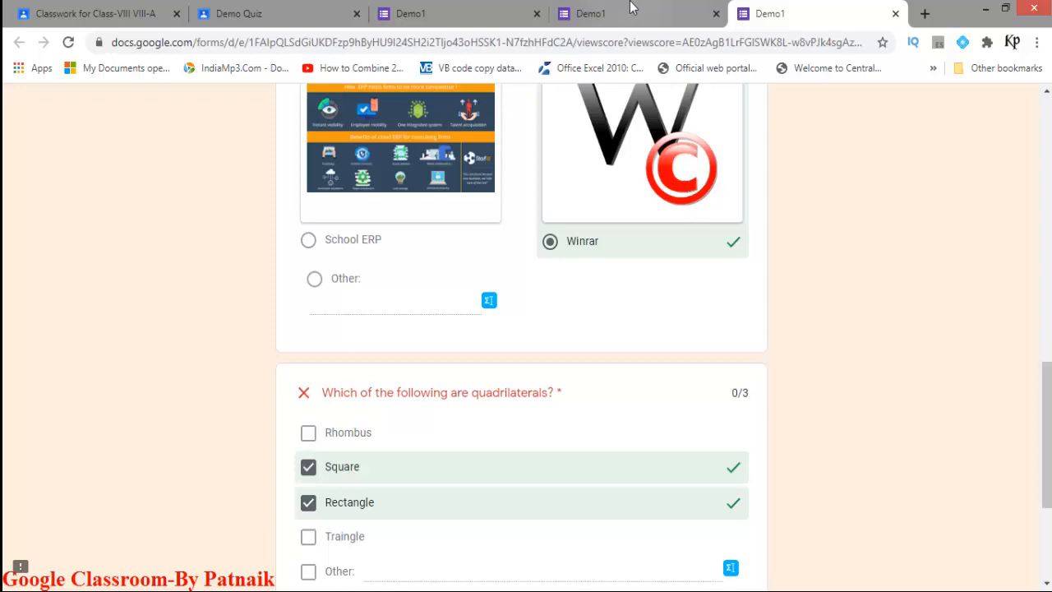
Examine the points, feedback and correct answers in the second Demo1 response's score, and close both score pages
left_click(411, 13)
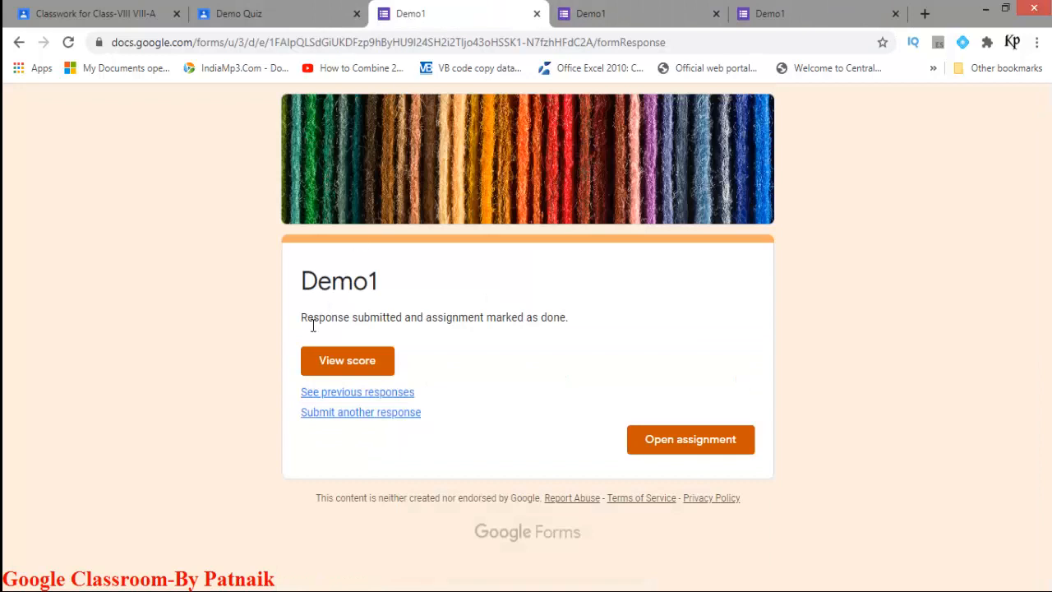
left_click(354, 361)
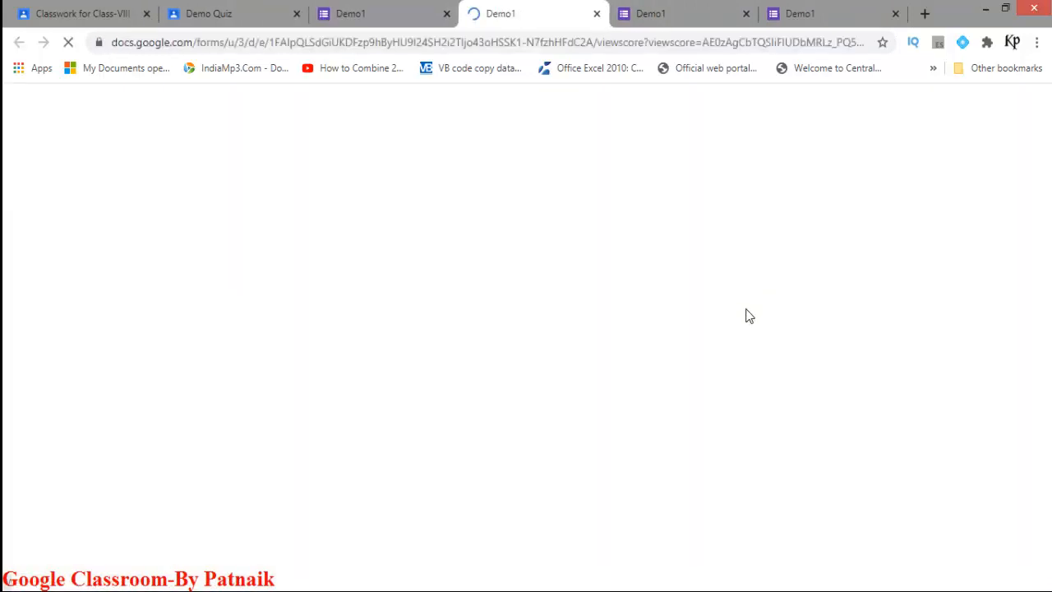
scroll(742, 327, "down", 2)
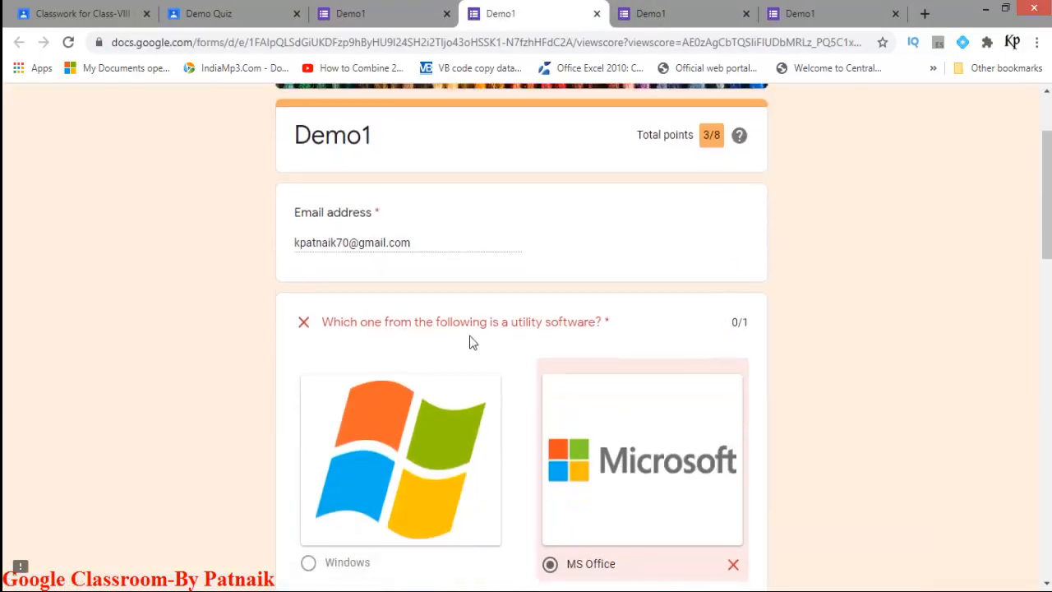
scroll(469, 338, "down", 4)
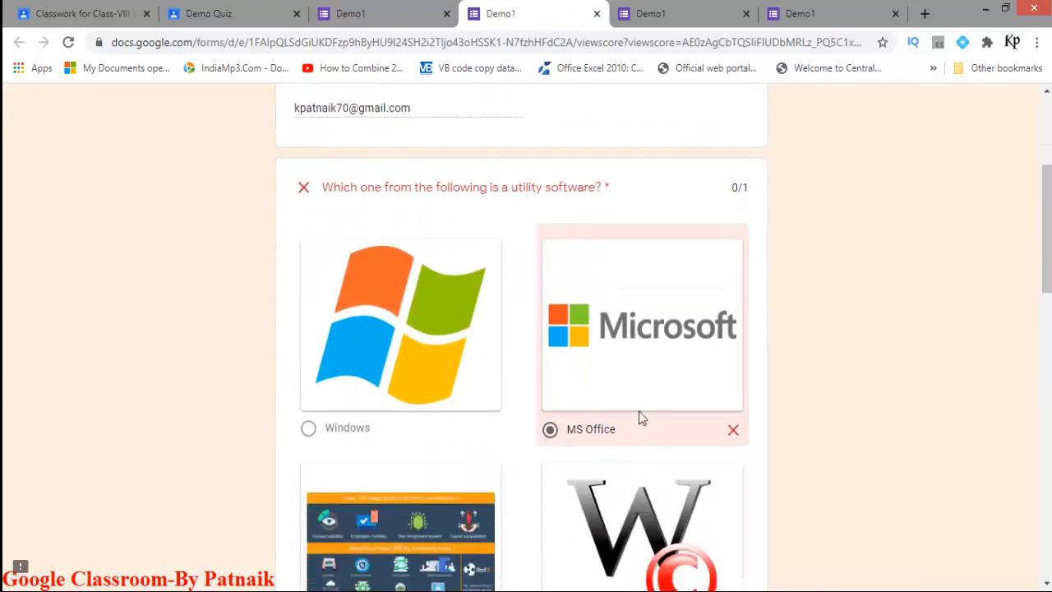
scroll(715, 357, "down", 5)
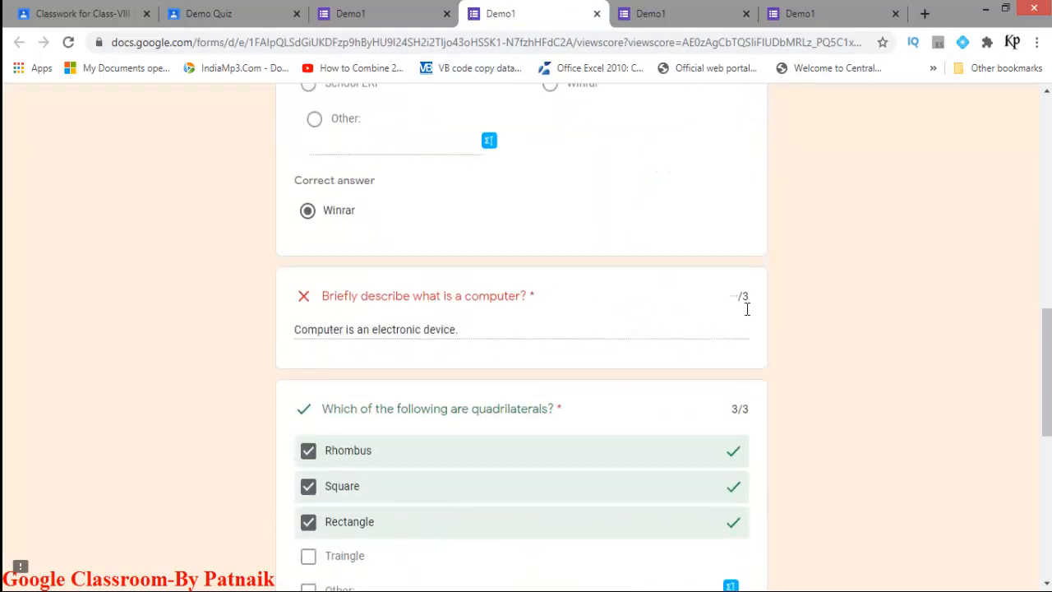
scroll(728, 306, "down", 2)
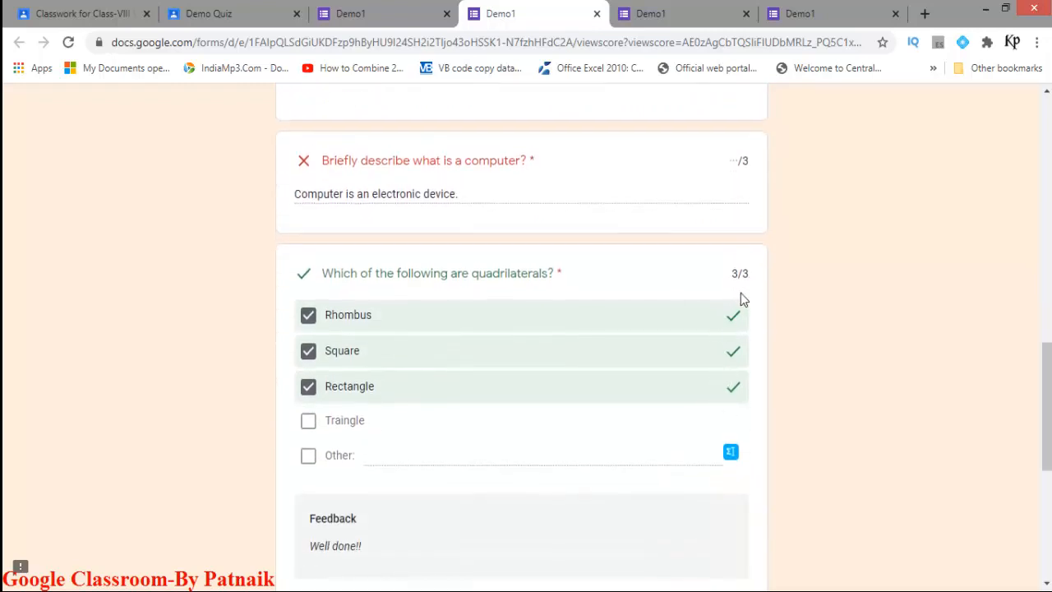
scroll(742, 298, "down", 4)
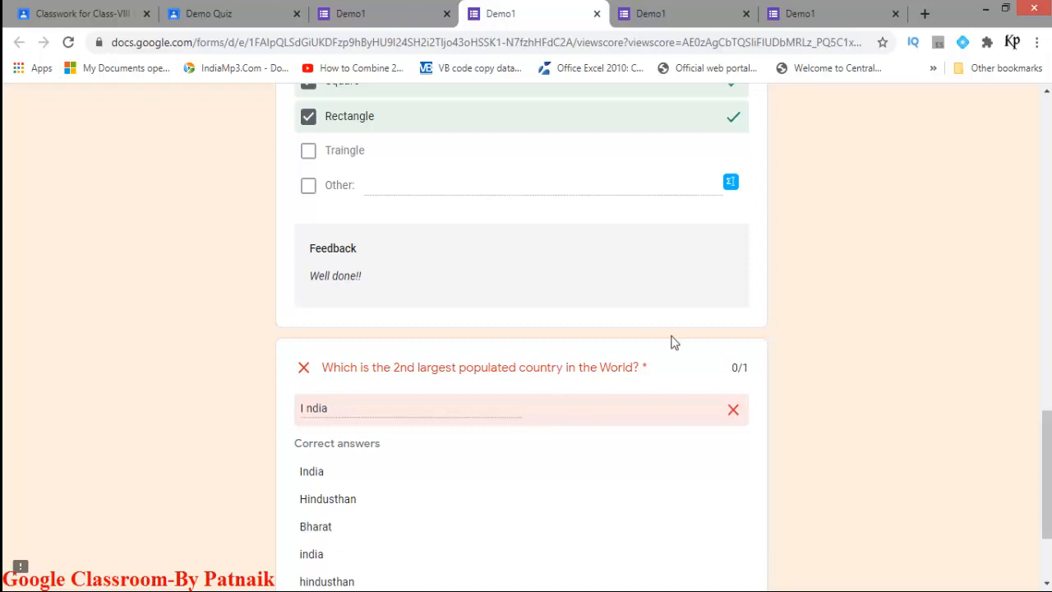
scroll(671, 340, "down", 2)
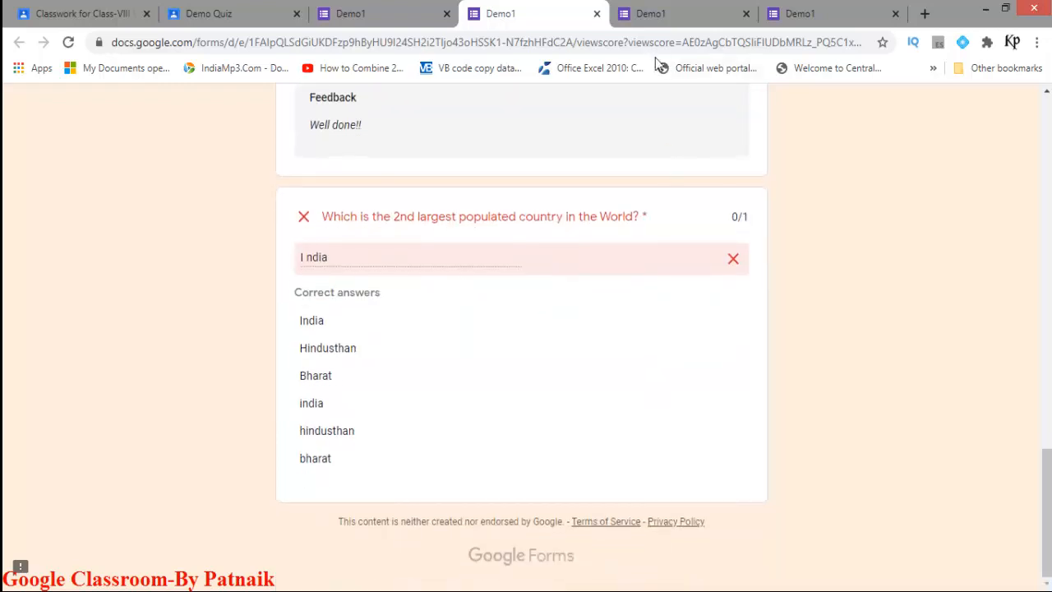
left_click(597, 13)
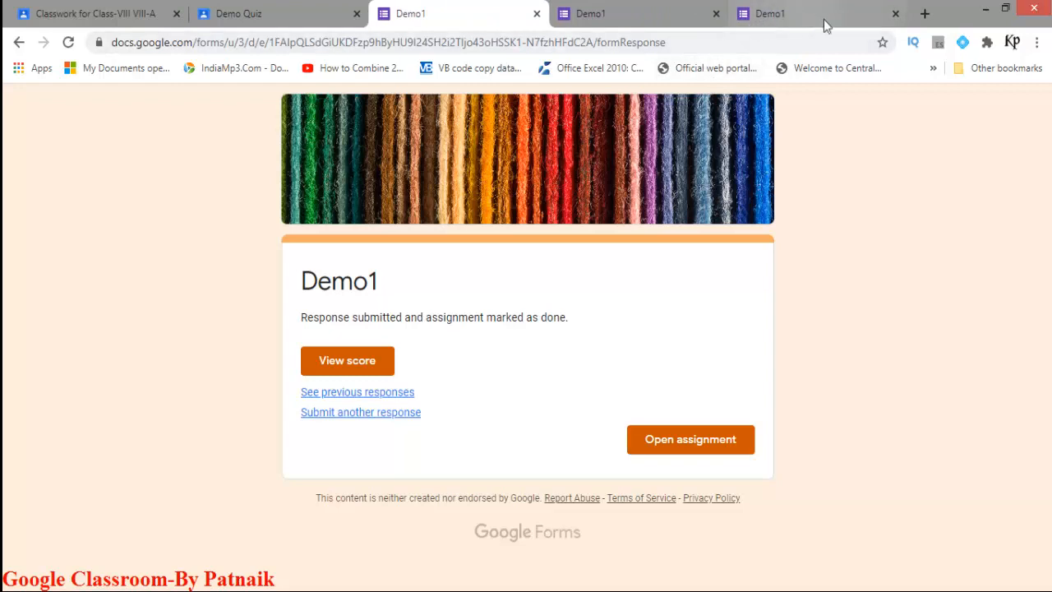
left_click(895, 13)
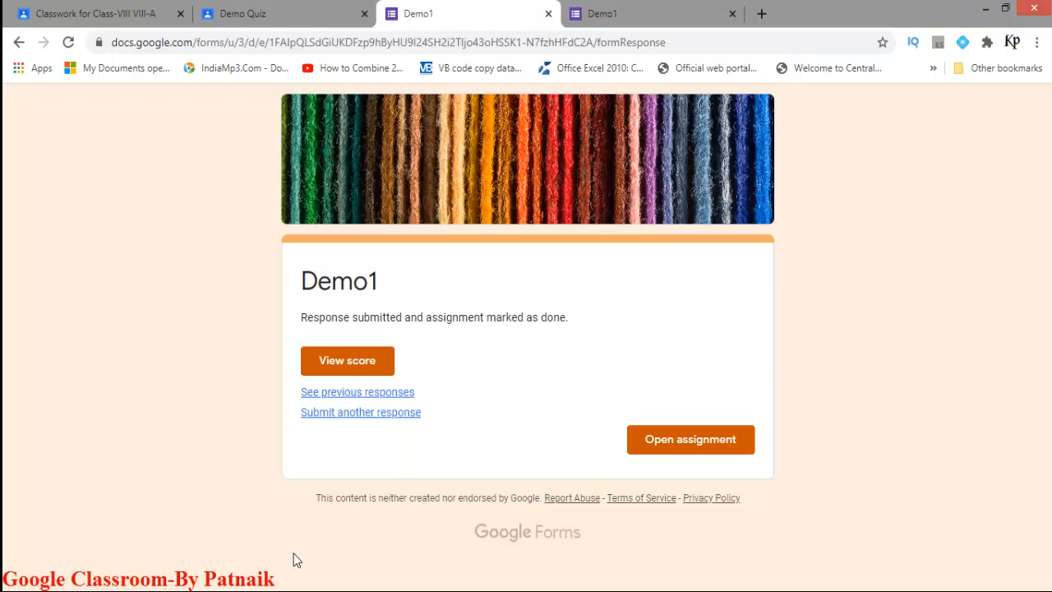
left_click(403, 542)
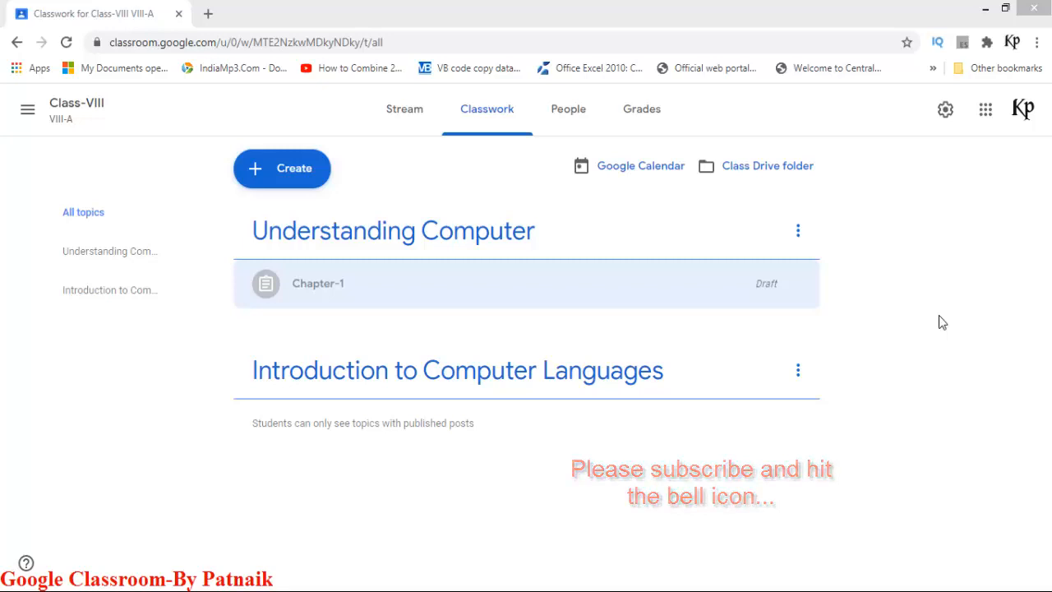
Search the web for "g math for forms", view the g(math) for Forms Add On page and close it
left_click(208, 14)
type("gmat")
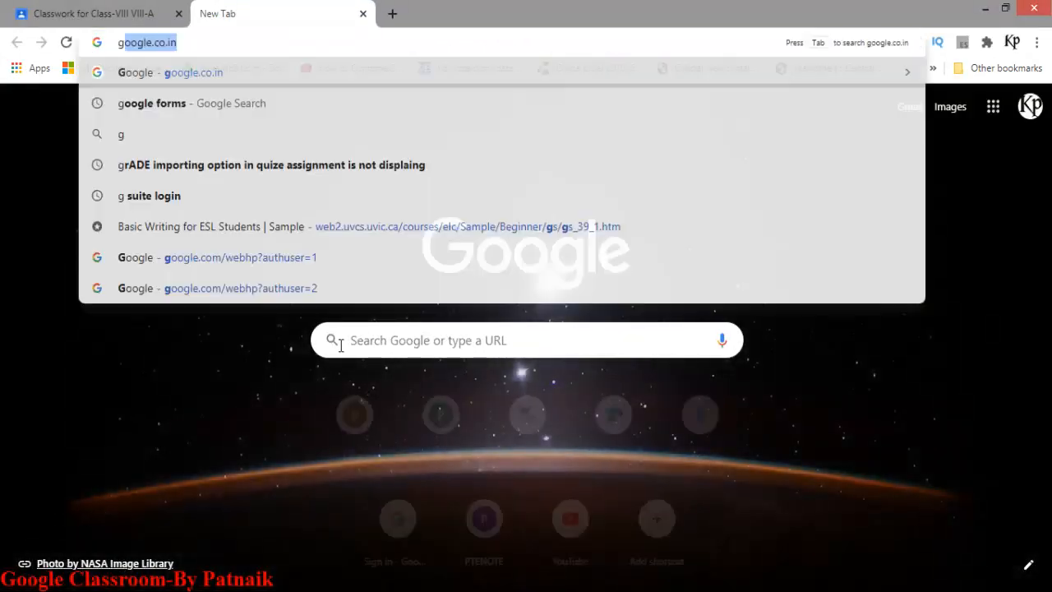
type("hs")
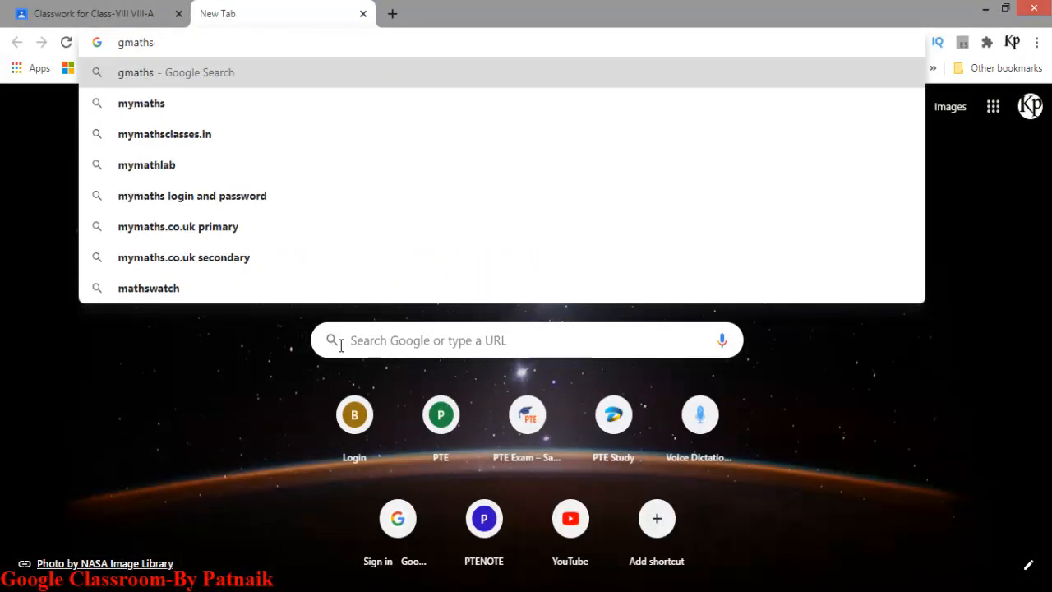
key("BackSpace")
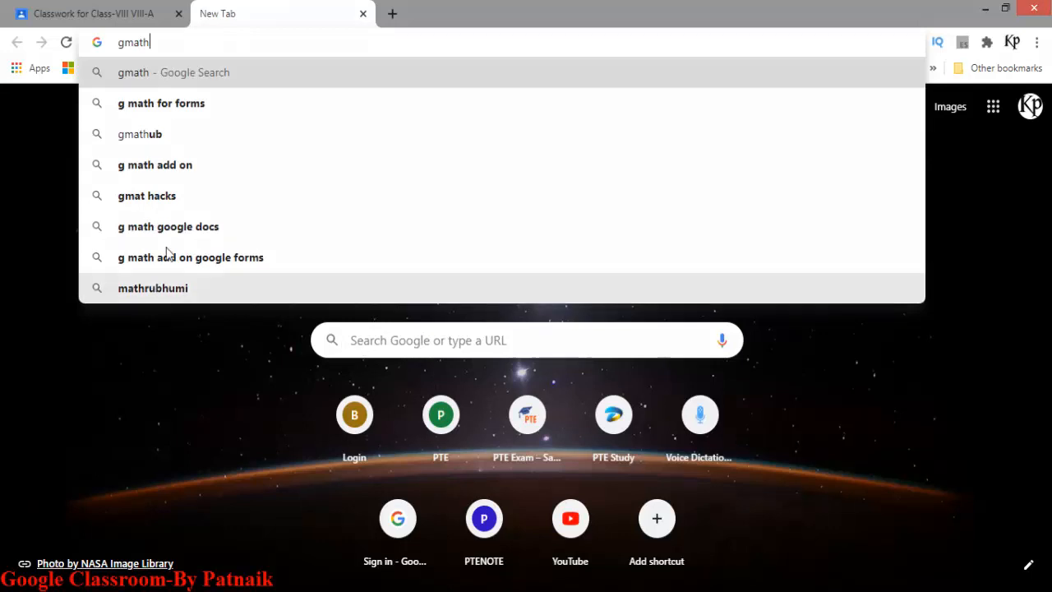
left_click(174, 109)
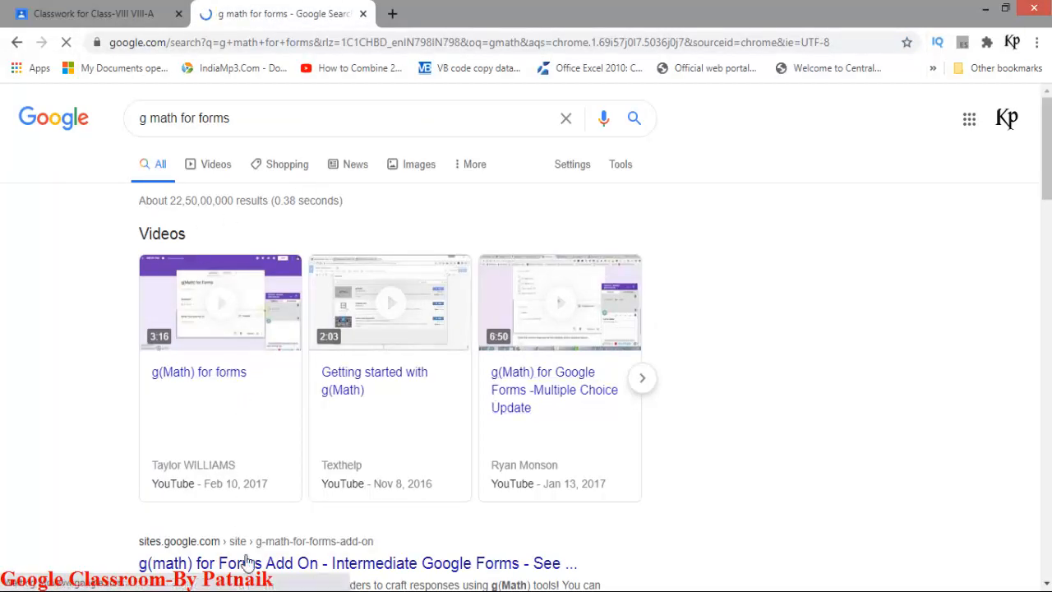
scroll(274, 563, "down", 2)
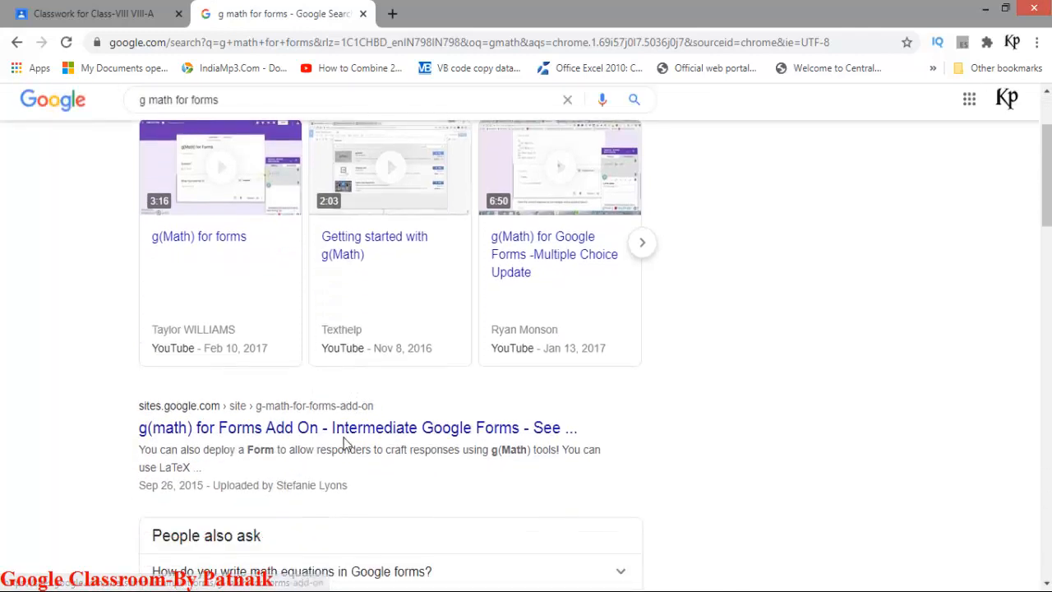
left_click(393, 434)
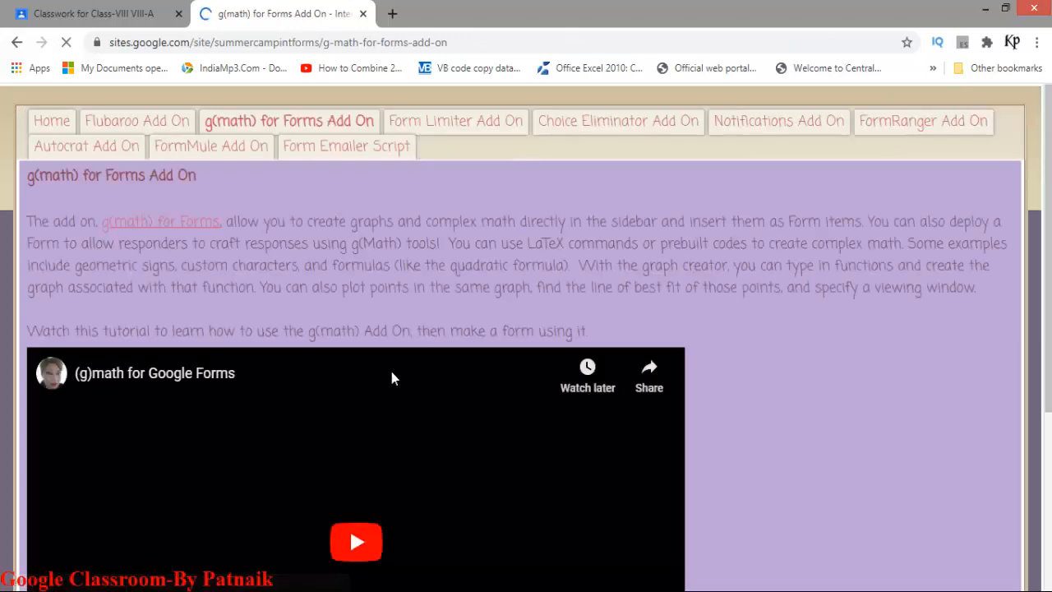
left_click(363, 14)
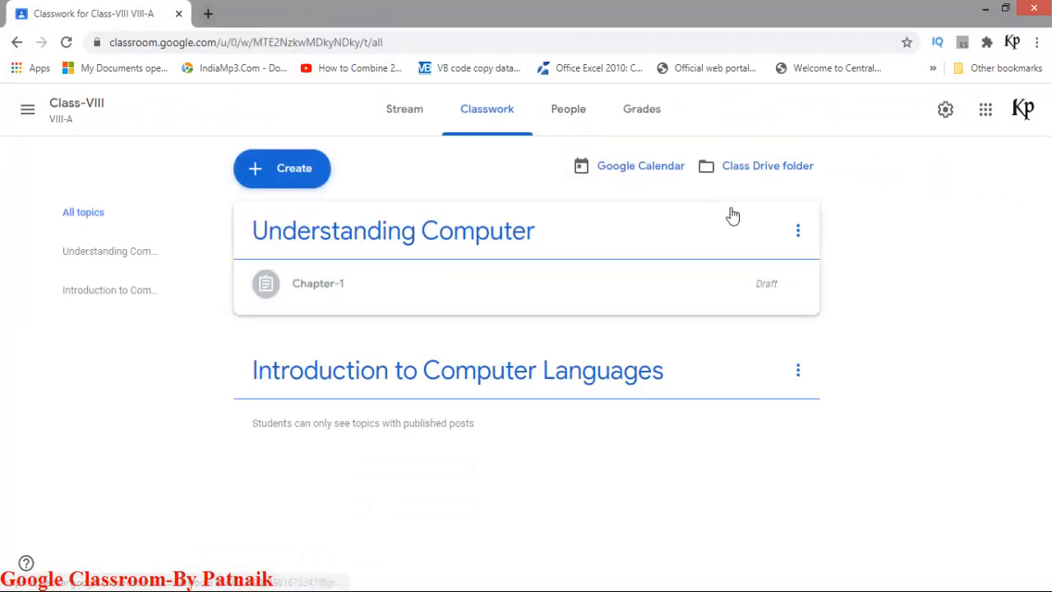
Create a blank Google Docs document in the Class-VIII VIII-A class Drive folder, sharing it with the folder's permissions
left_click(774, 168)
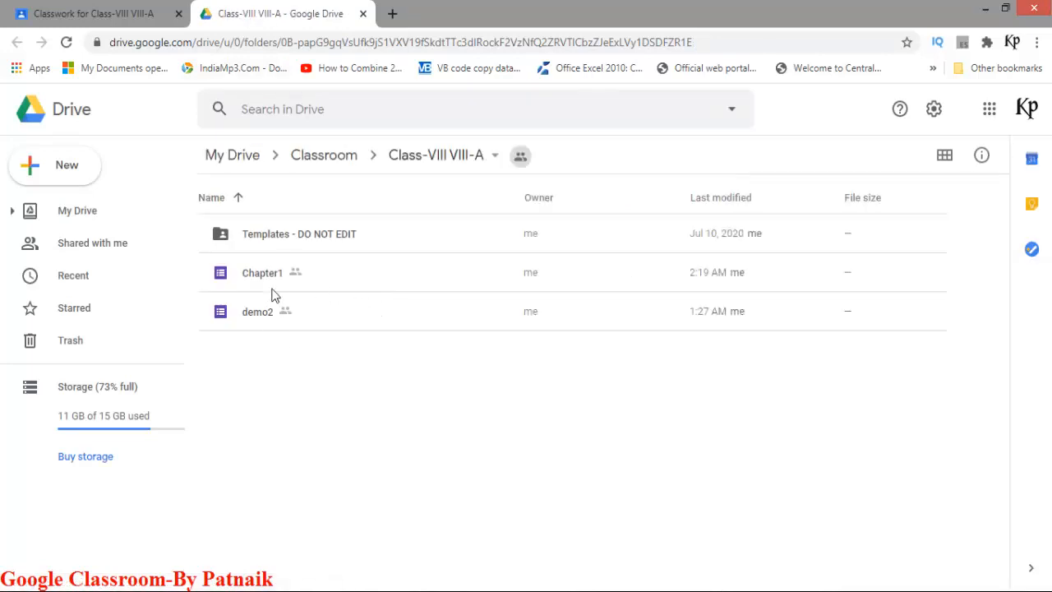
right_click(355, 362)
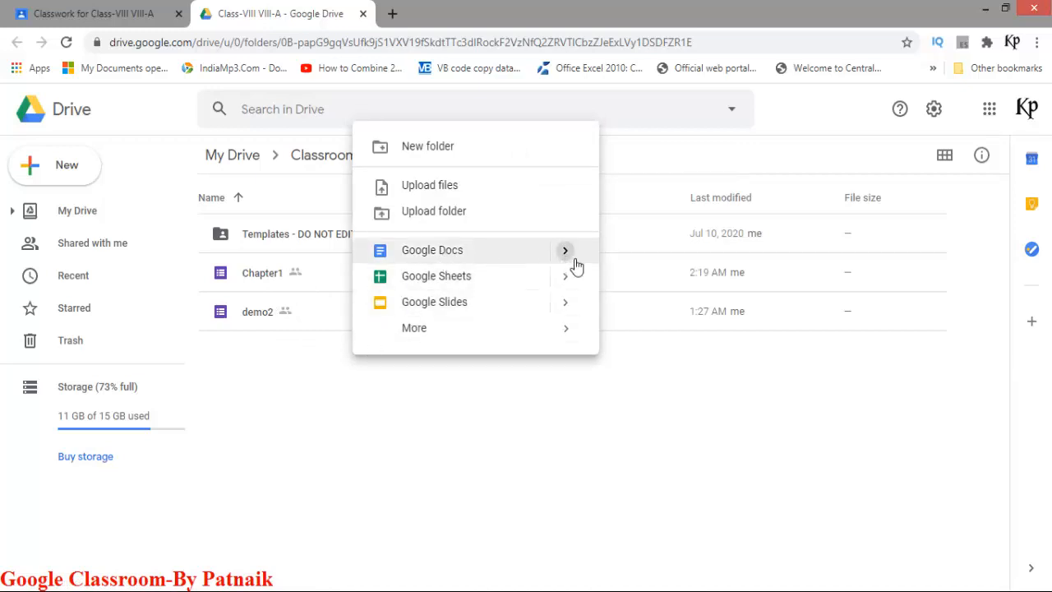
mouse_move(575, 264)
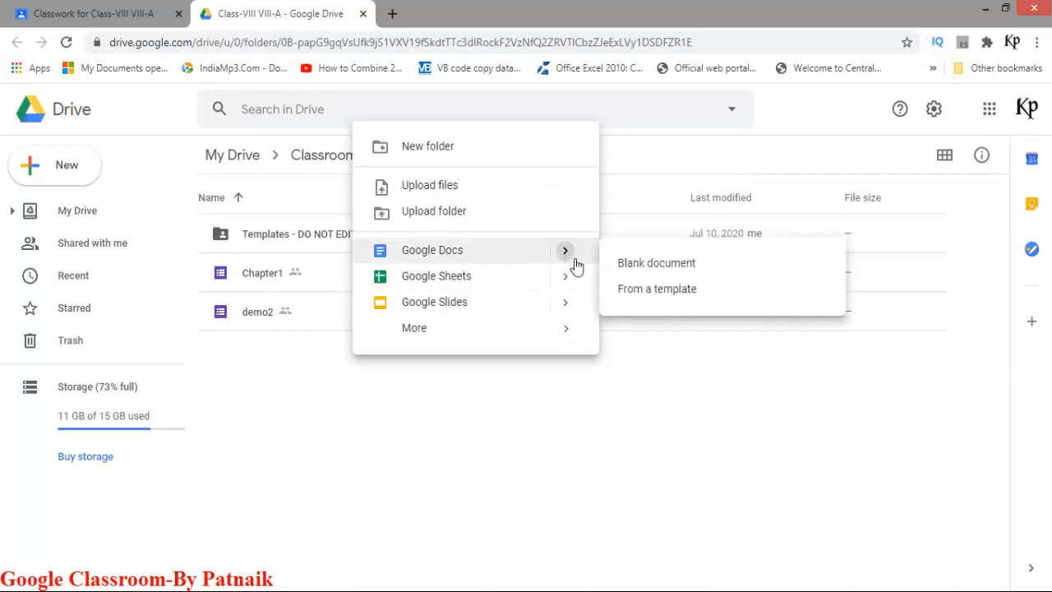
left_click(642, 264)
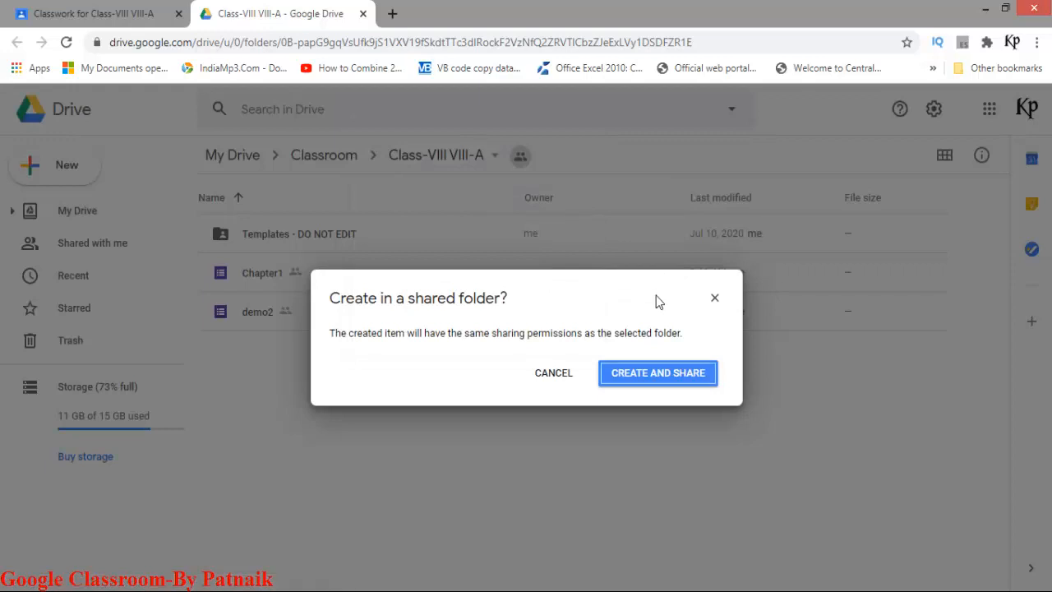
left_click(685, 379)
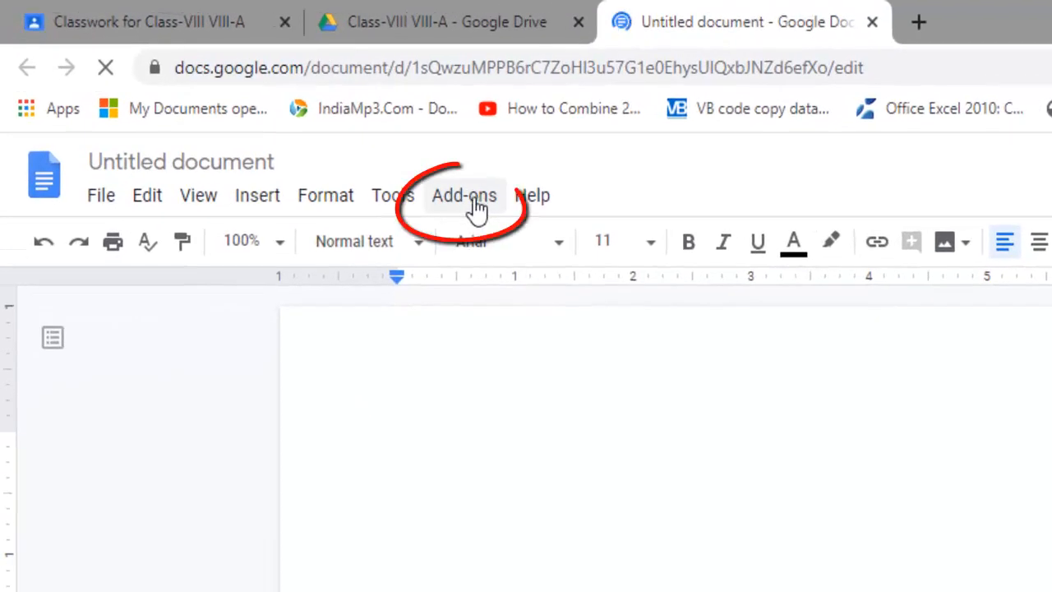
left_click(428, 182)
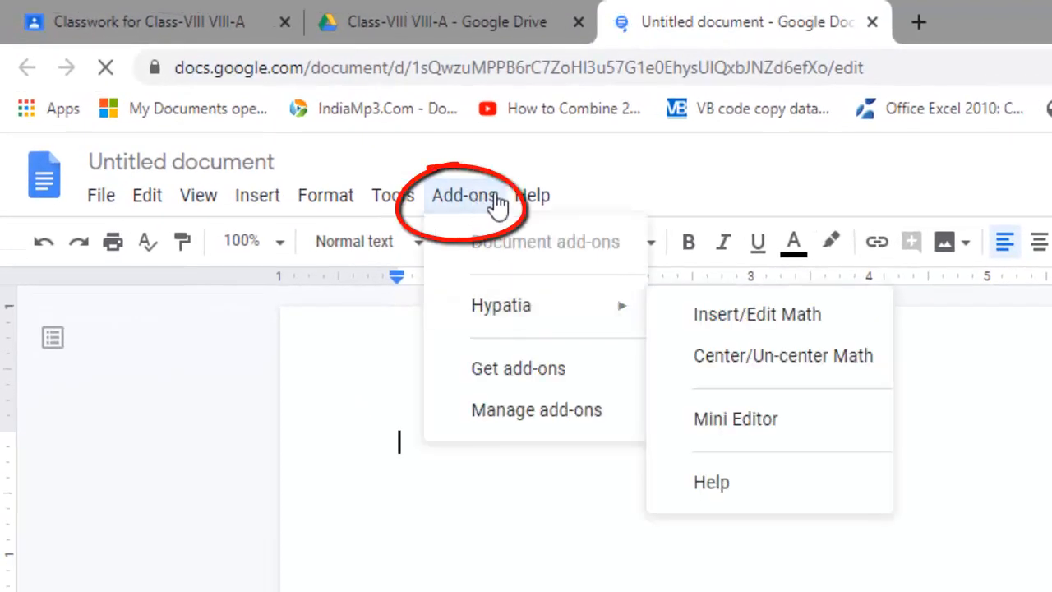
mouse_move(531, 333)
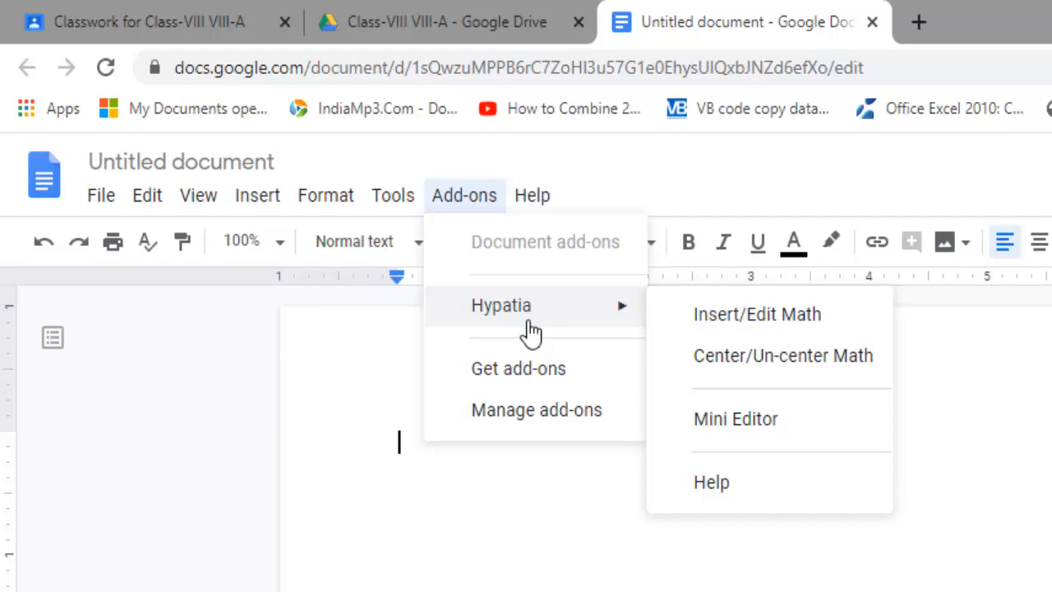
left_click(770, 327)
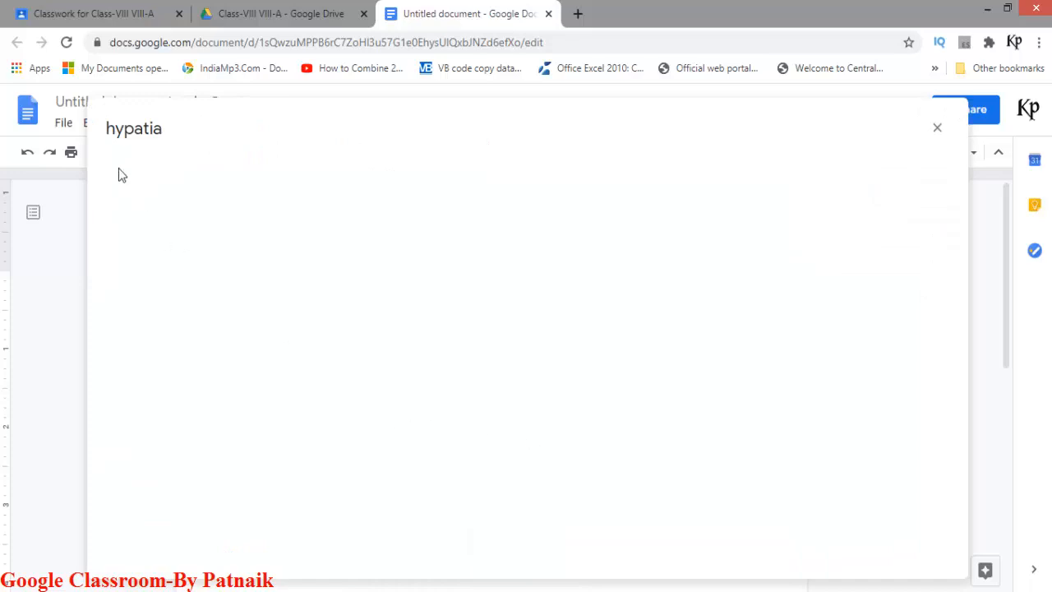
left_click(937, 128)
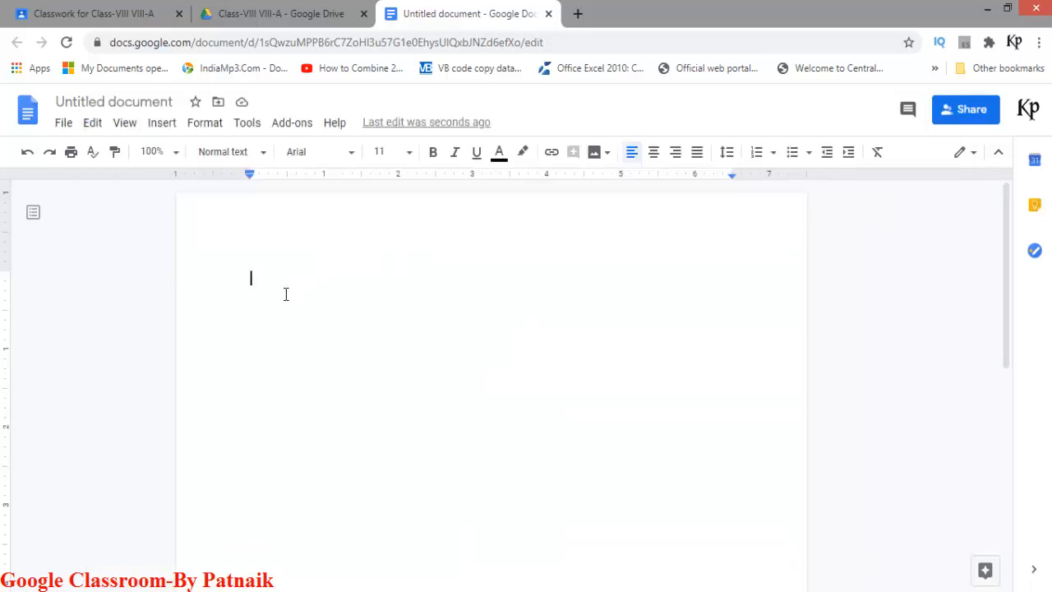
Write "Q.1. Evaluate :" in the document and open the Hypatia add-on's editor for inserting math
type("Q.1")
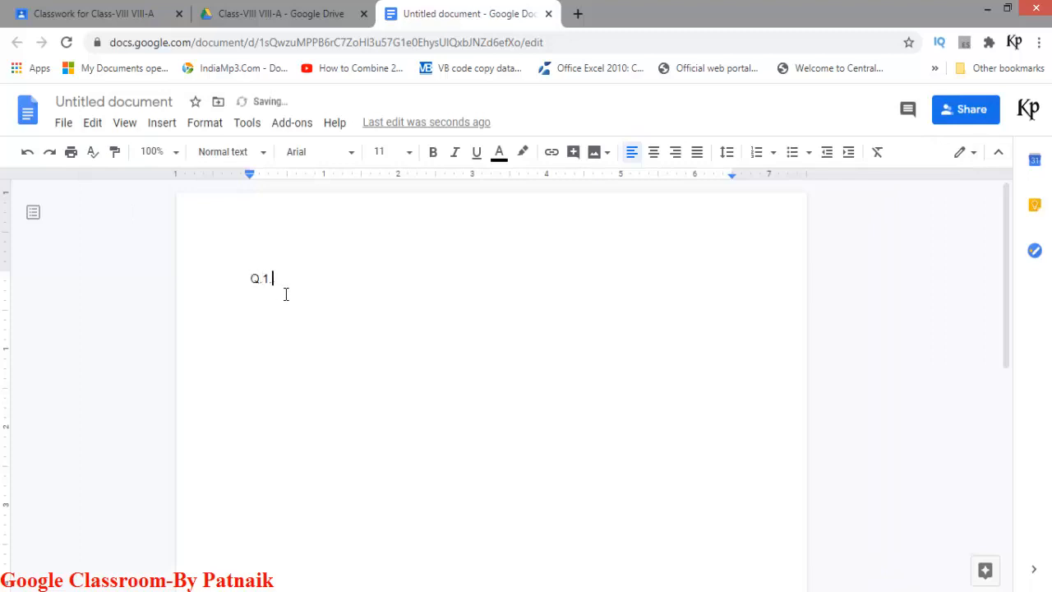
type(". Evaluate :")
left_click(289, 131)
mouse_move(336, 195)
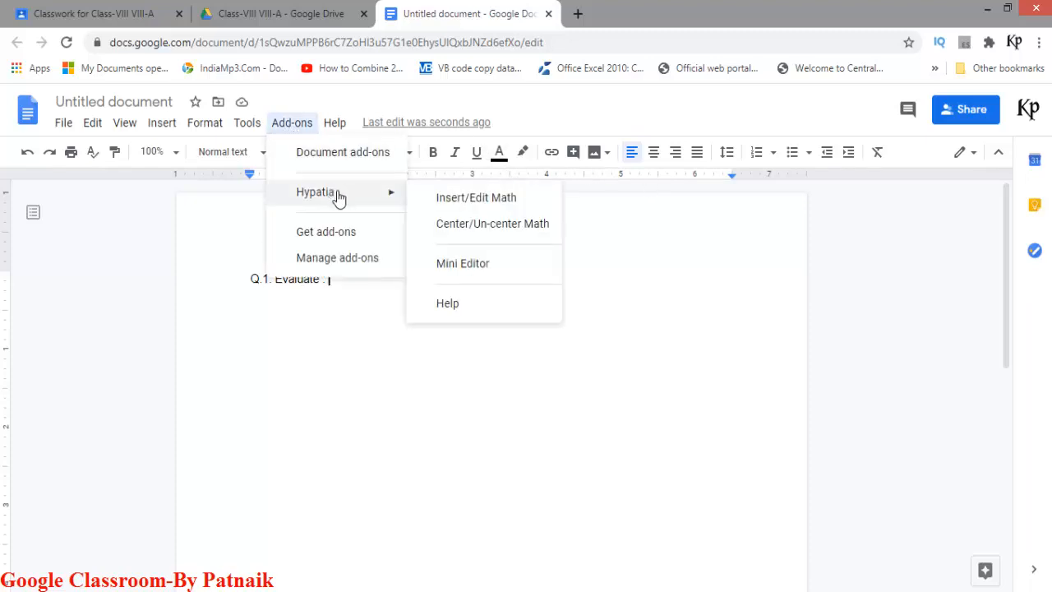
left_click(494, 199)
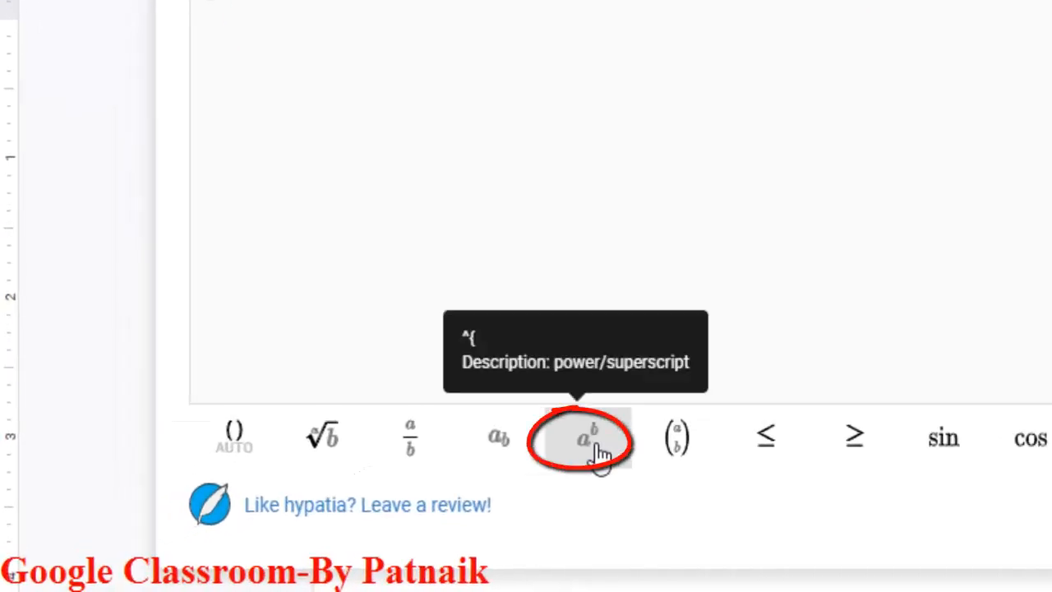
Build the term a raised to the fractional power 2/3 in the Hypatia editor
left_click(595, 448)
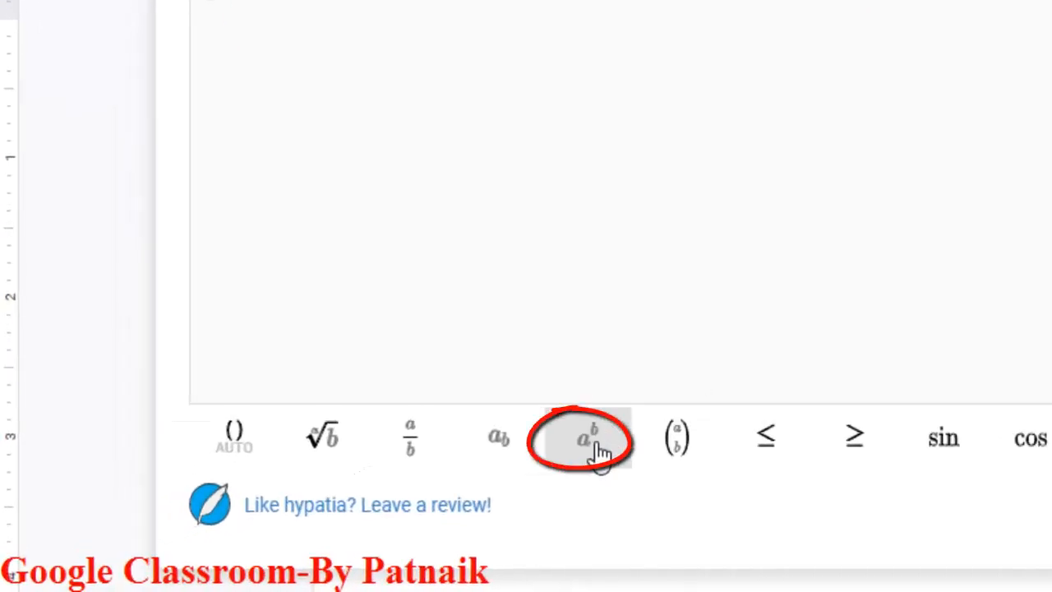
type("a")
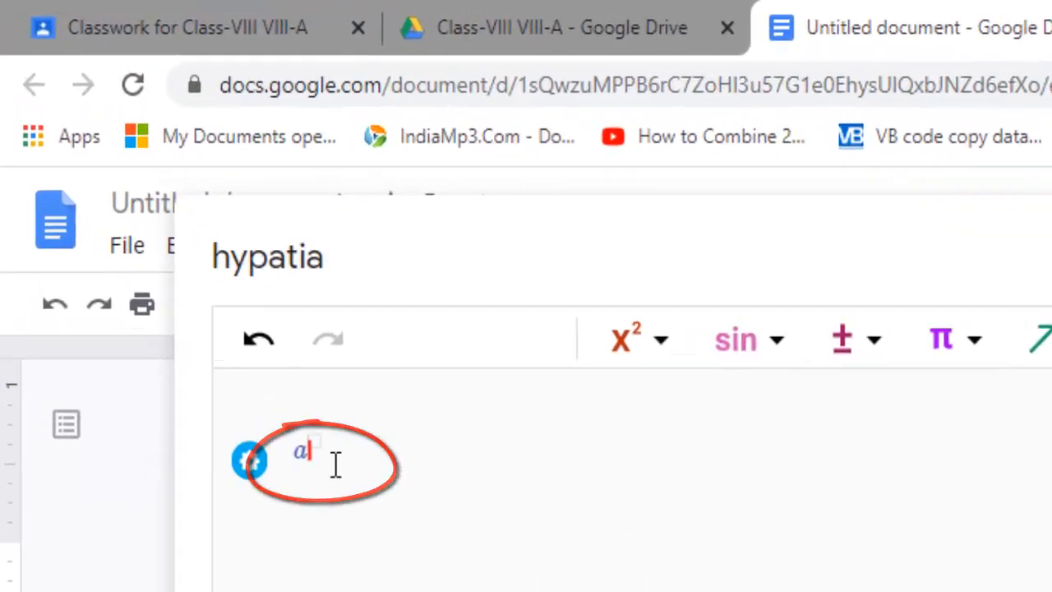
key("Right")
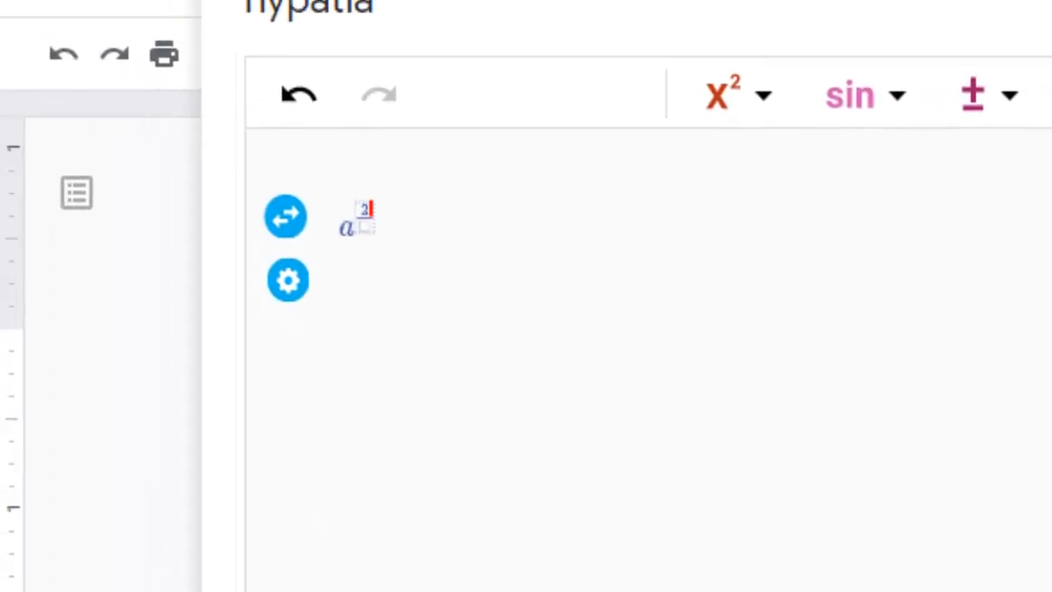
left_click(358, 218)
type("3")
Set the font size of the a^(2/3) term to 14
left_click_drag(350, 240, 403, 239)
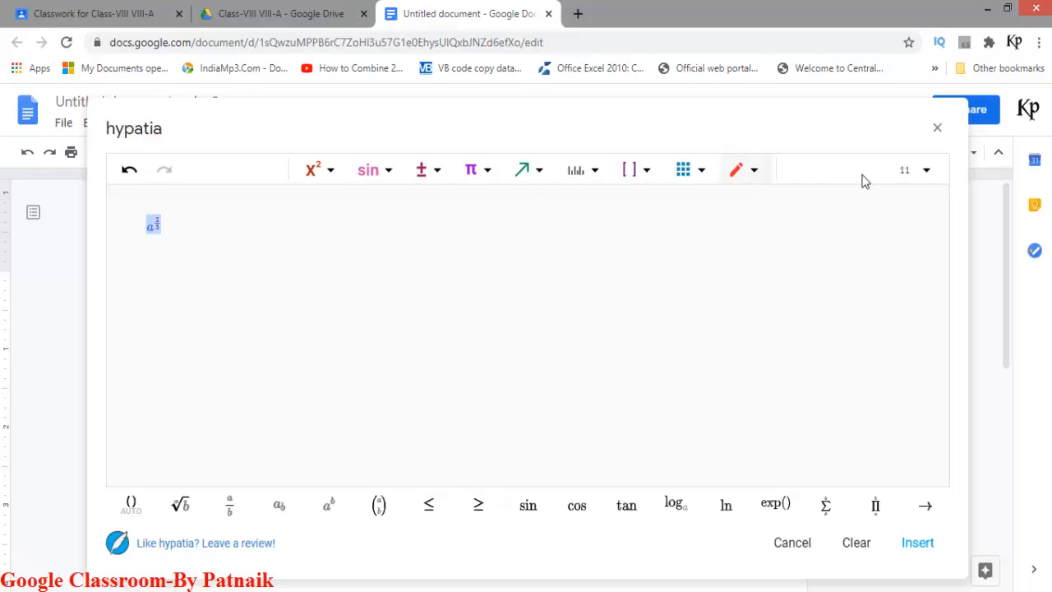
left_click(930, 177)
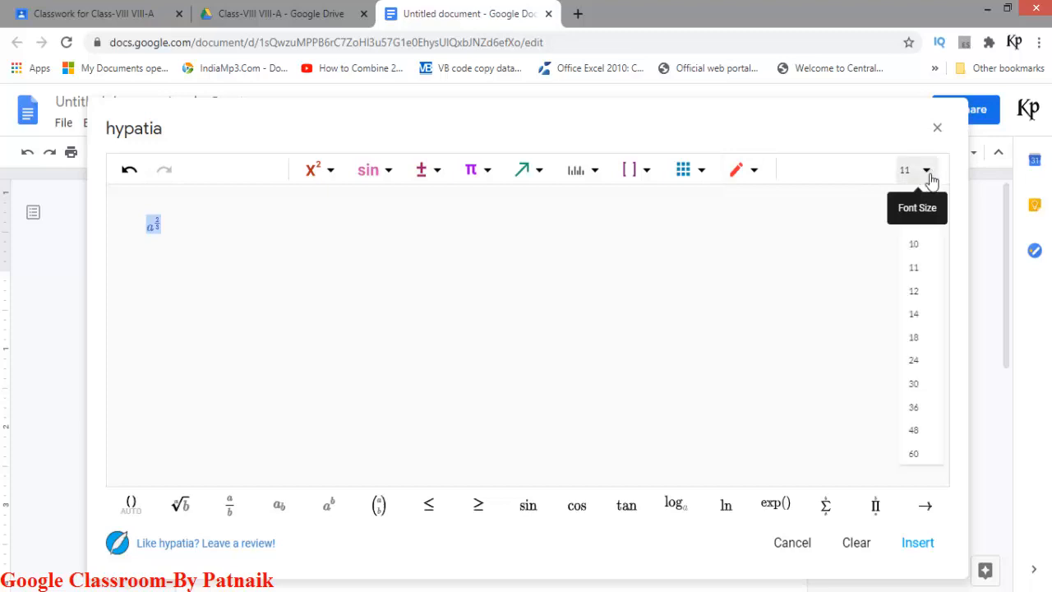
left_click(919, 321)
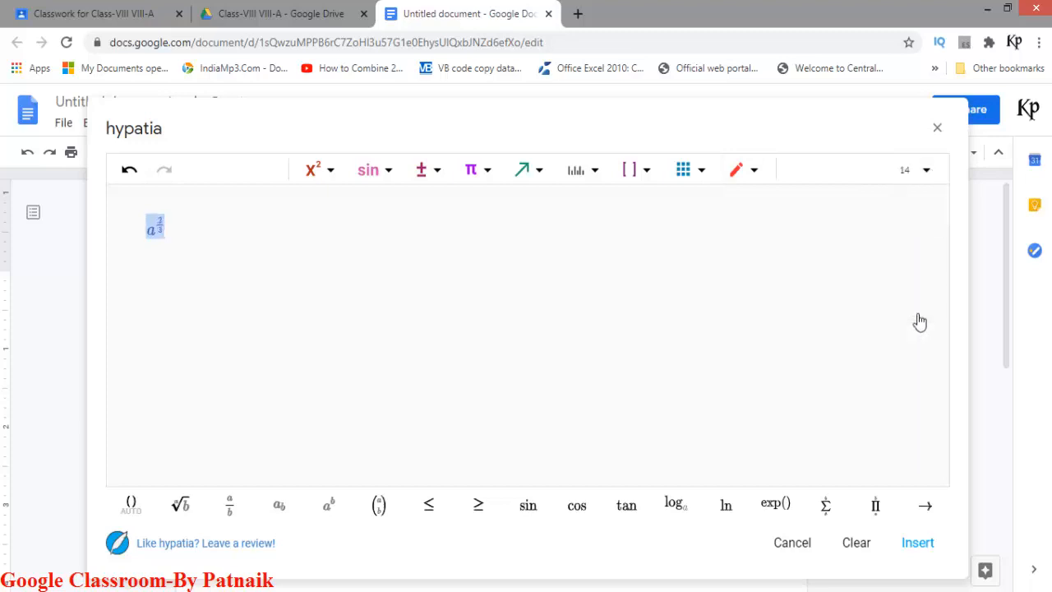
Extend the expression with a plus sign and the term b raised to the fractional power 5/6
left_click(199, 234)
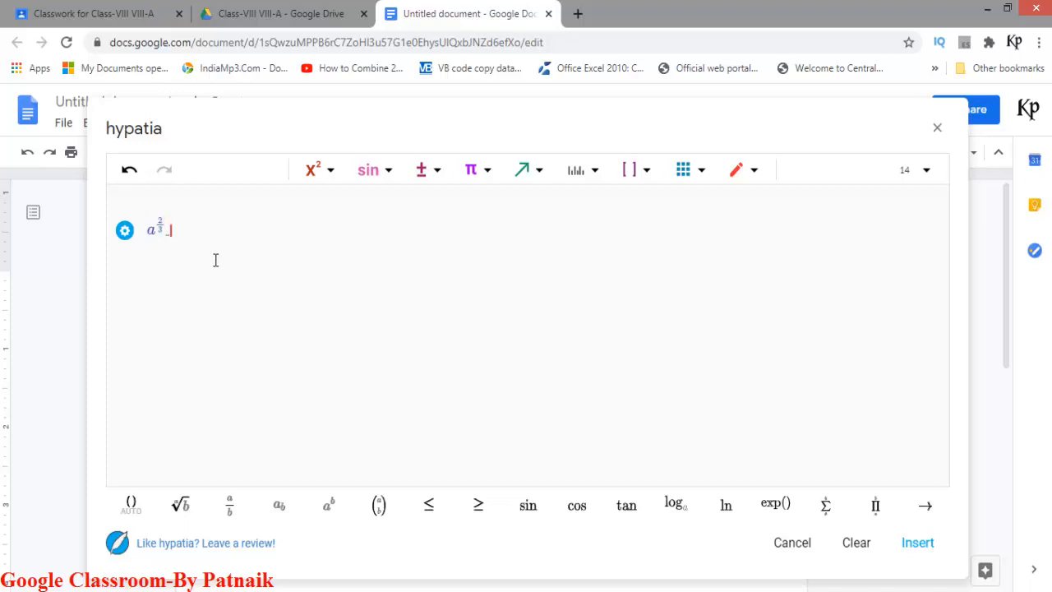
type("+")
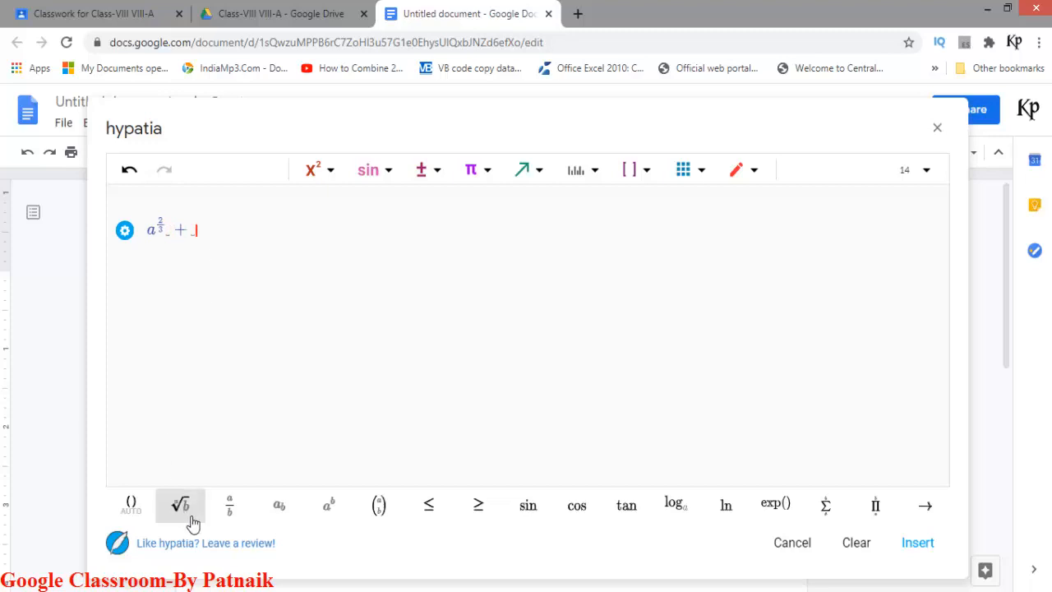
left_click(334, 507)
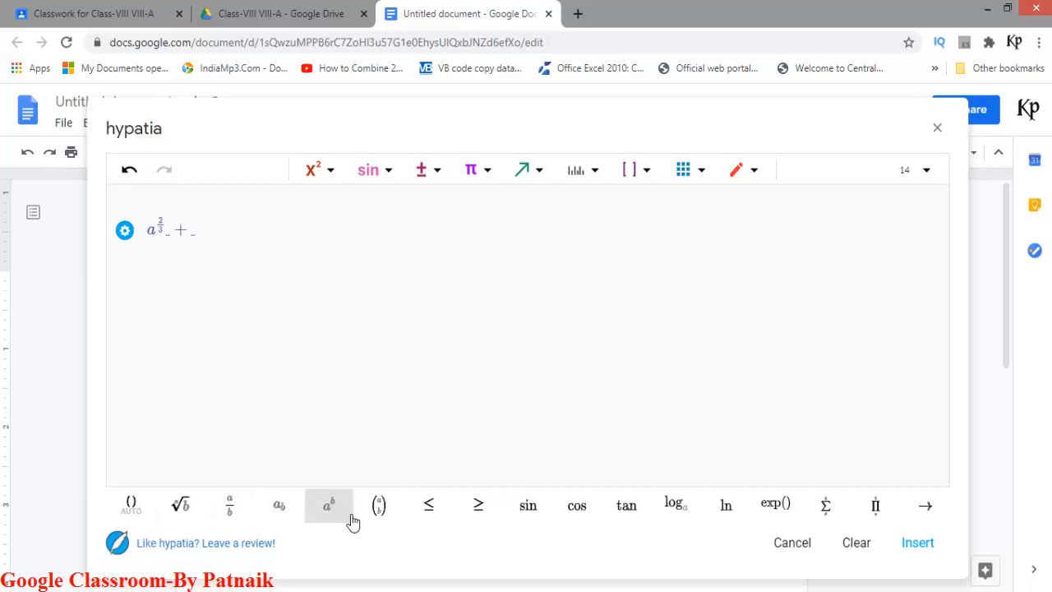
type("b")
left_click(337, 507)
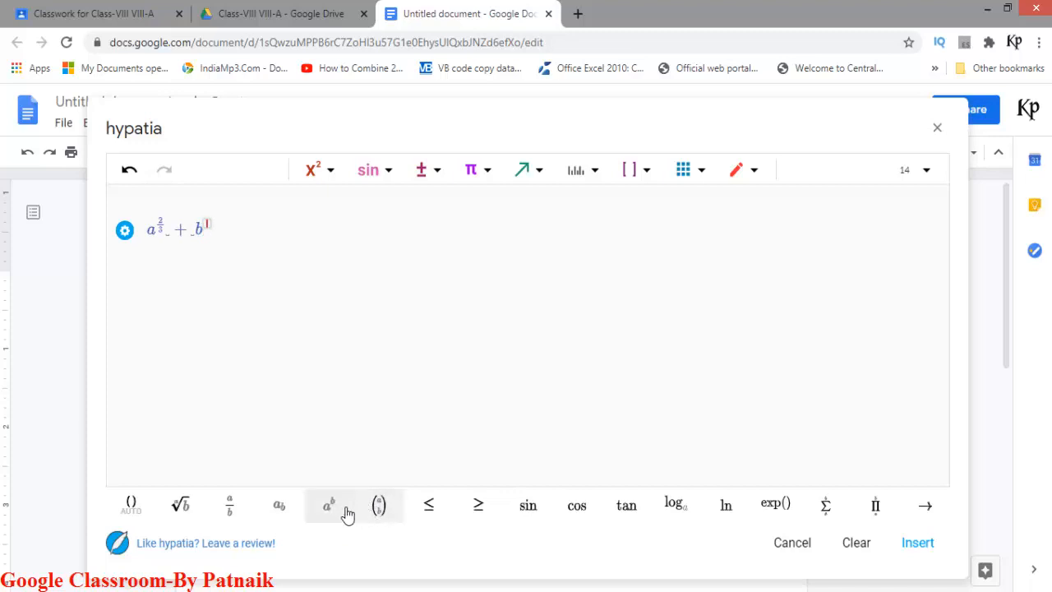
left_click(236, 510)
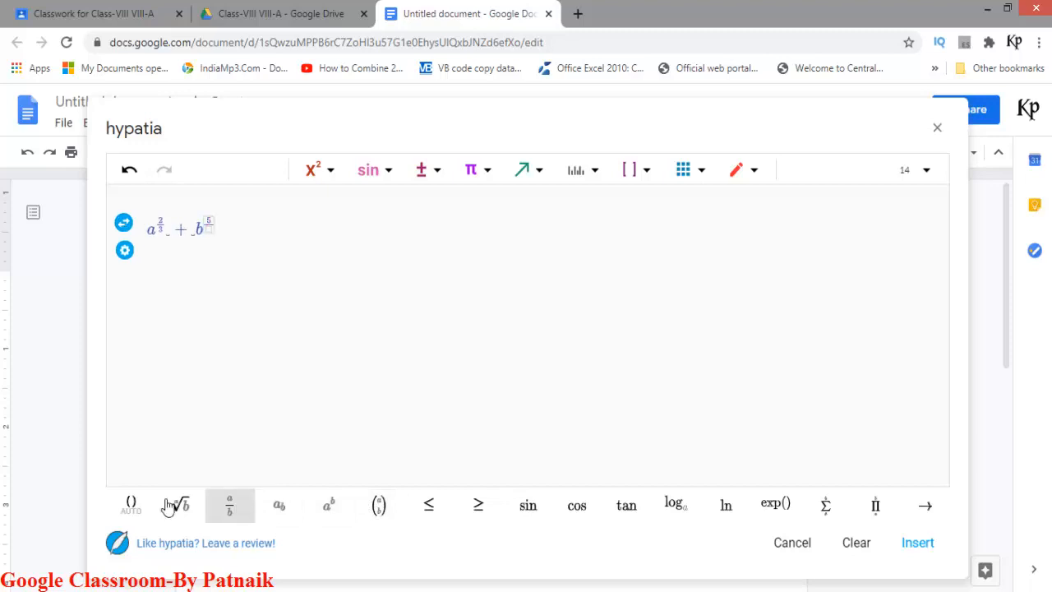
type("5")
key("Down")
type("6")
left_click(296, 248)
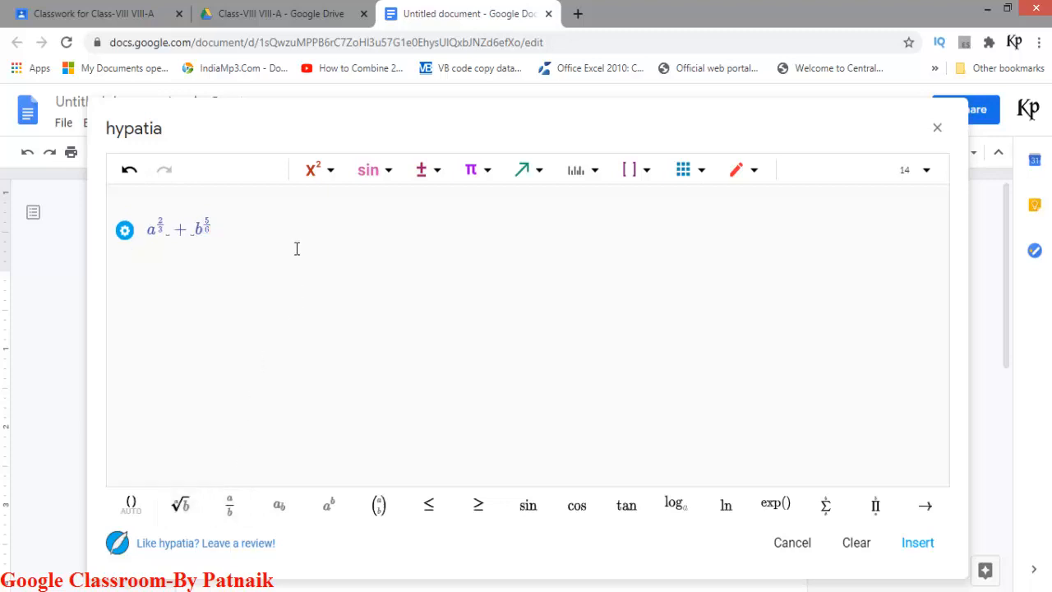
Check the font size of the b^(5/6) term and insert the whole expression into the document
double_click(201, 238)
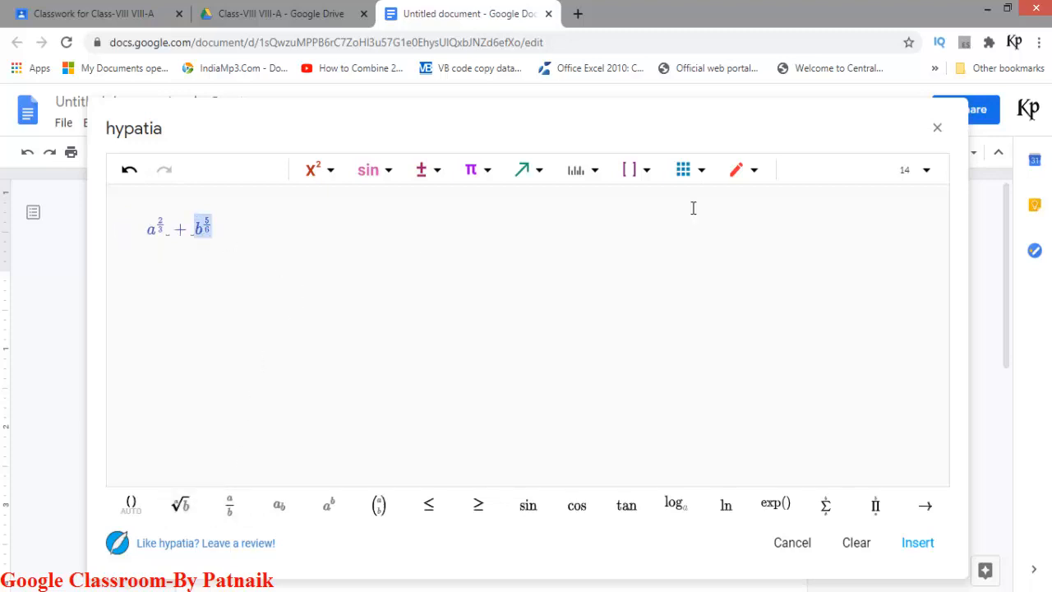
left_click(928, 172)
left_click(929, 173)
left_click(327, 228)
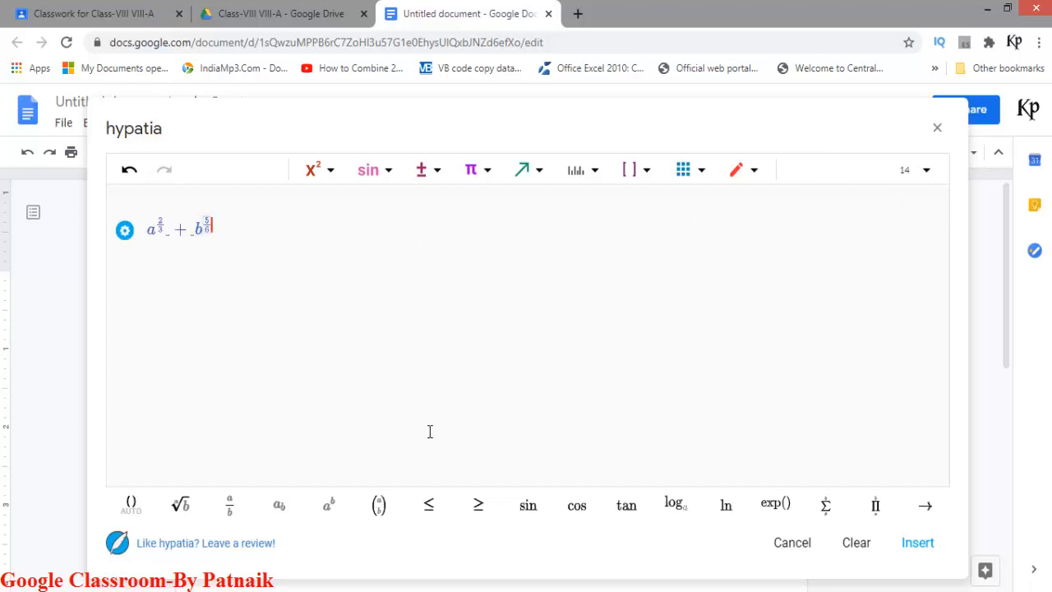
left_click(917, 546)
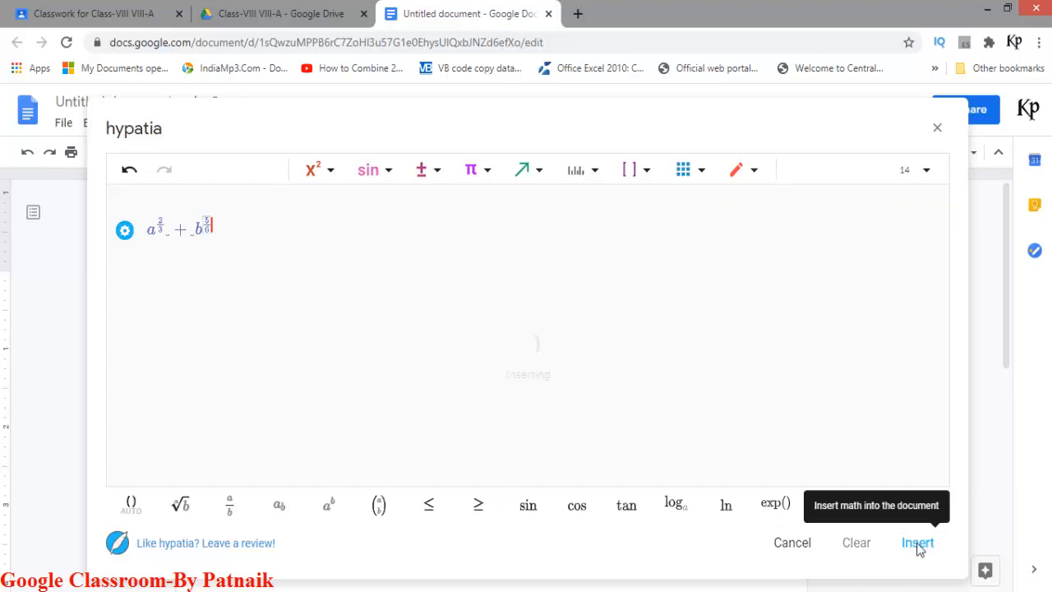
Leave the equation editor and add the question text "Q.2. What do you mean by" a few lines below Q.1
left_click(937, 129)
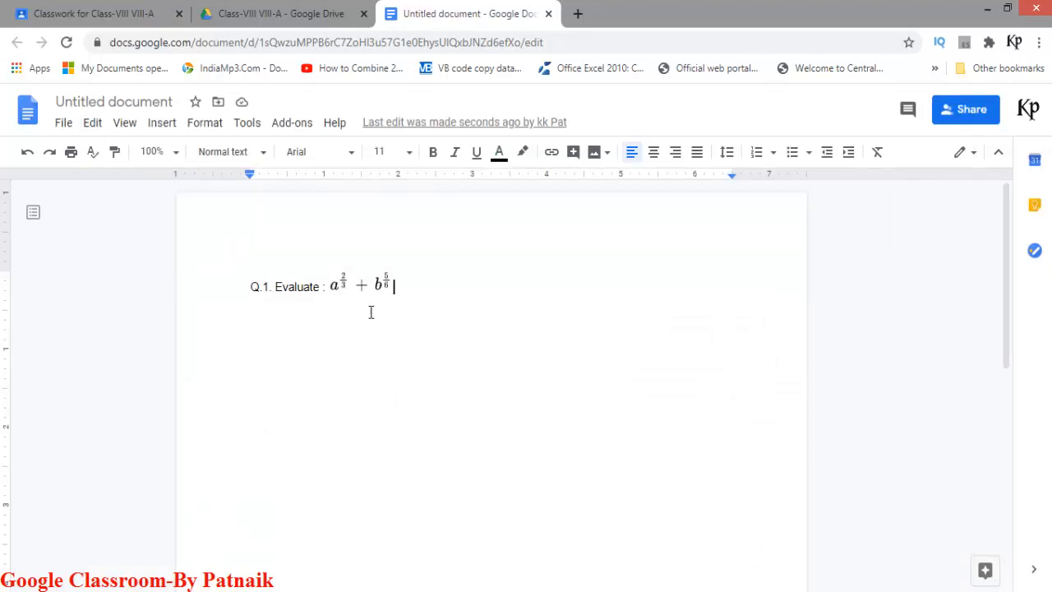
key("Return")
key("Return")
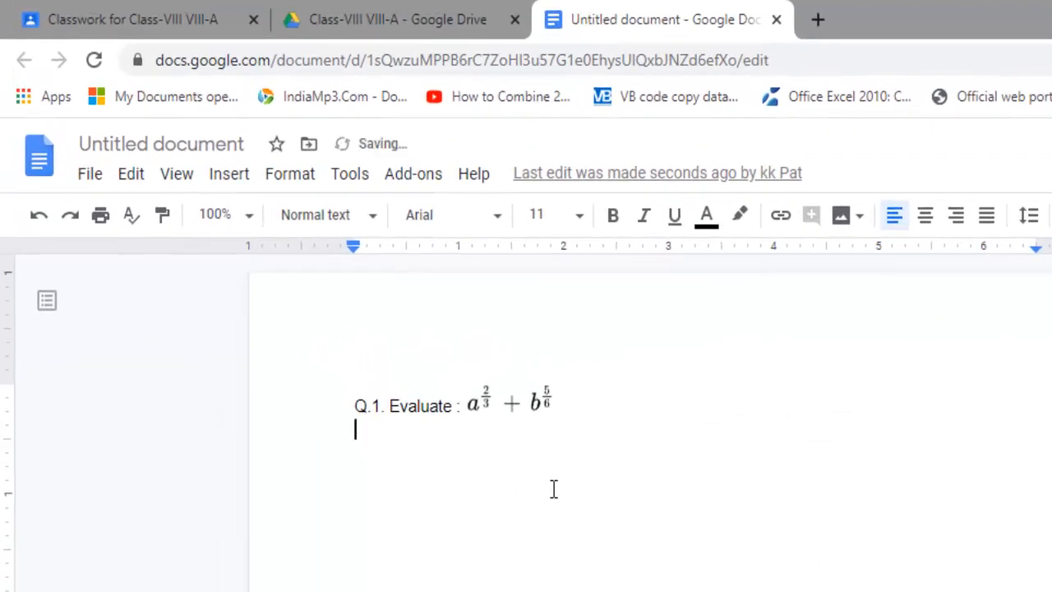
key("Return")
type("Q.")
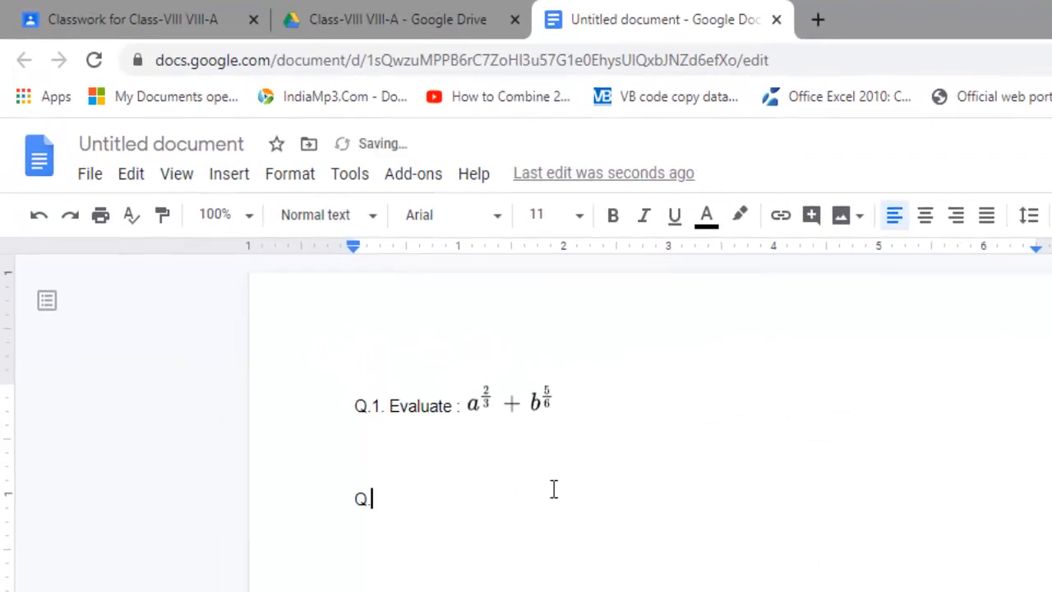
type("2. What do you mean by")
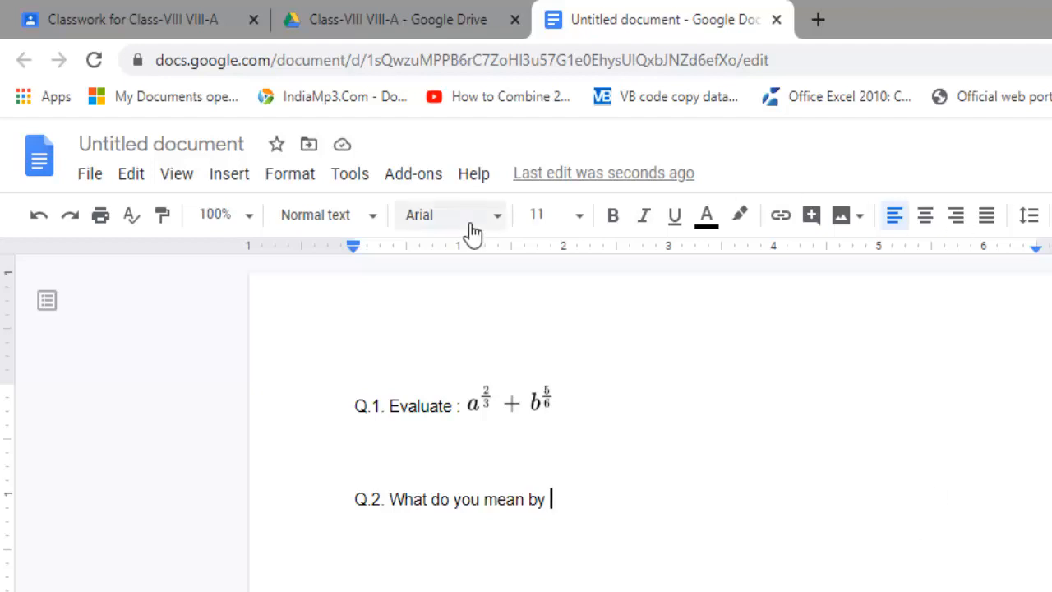
Start a new Hypatia equation after the Q.2 text with a pair of parentheses at font size 14
left_click(404, 176)
mouse_move(488, 279)
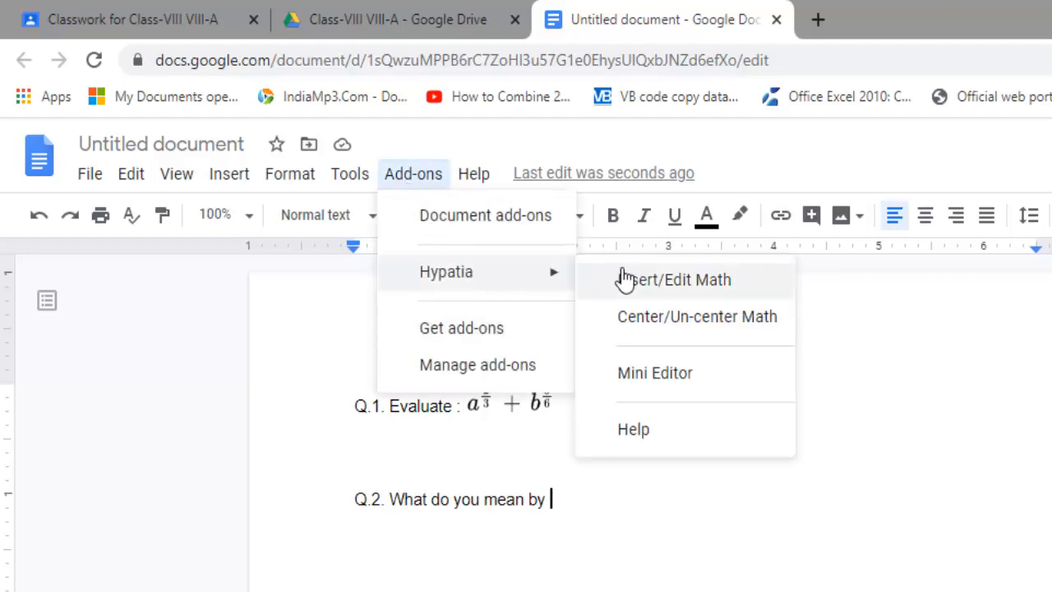
left_click(646, 291)
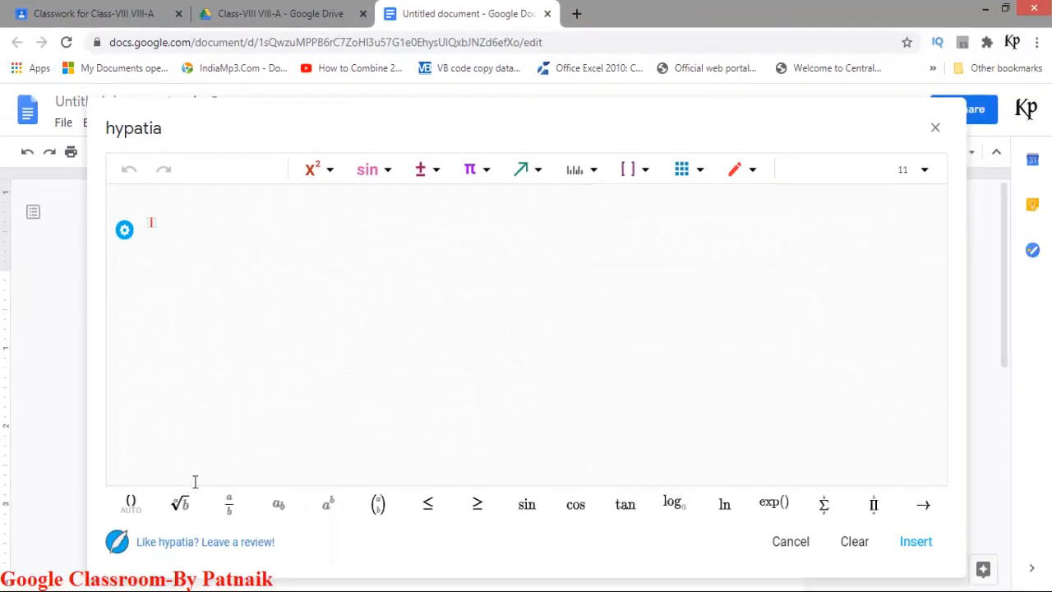
left_click(134, 502)
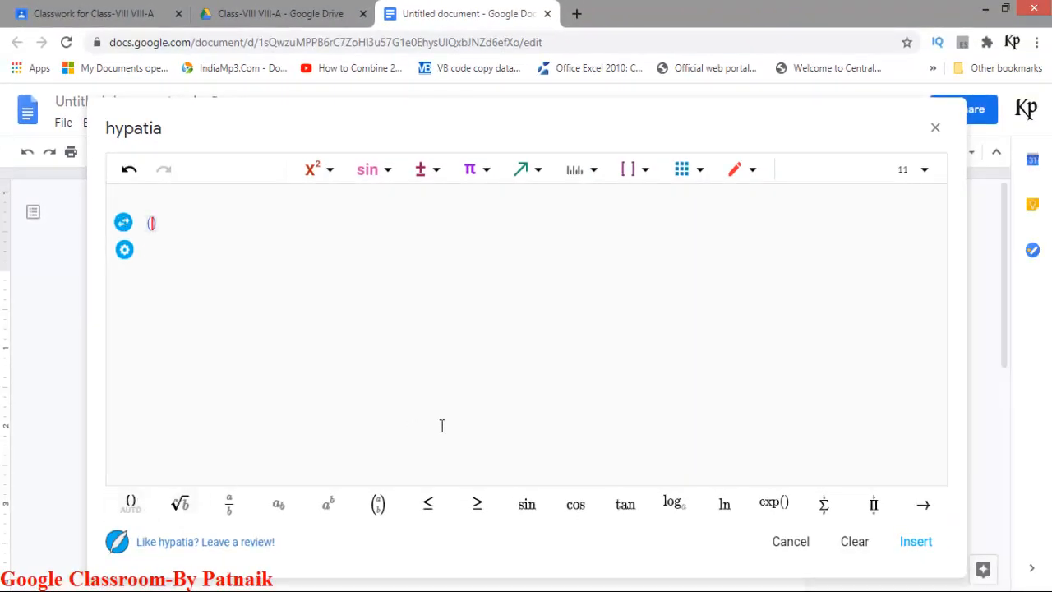
left_click(925, 170)
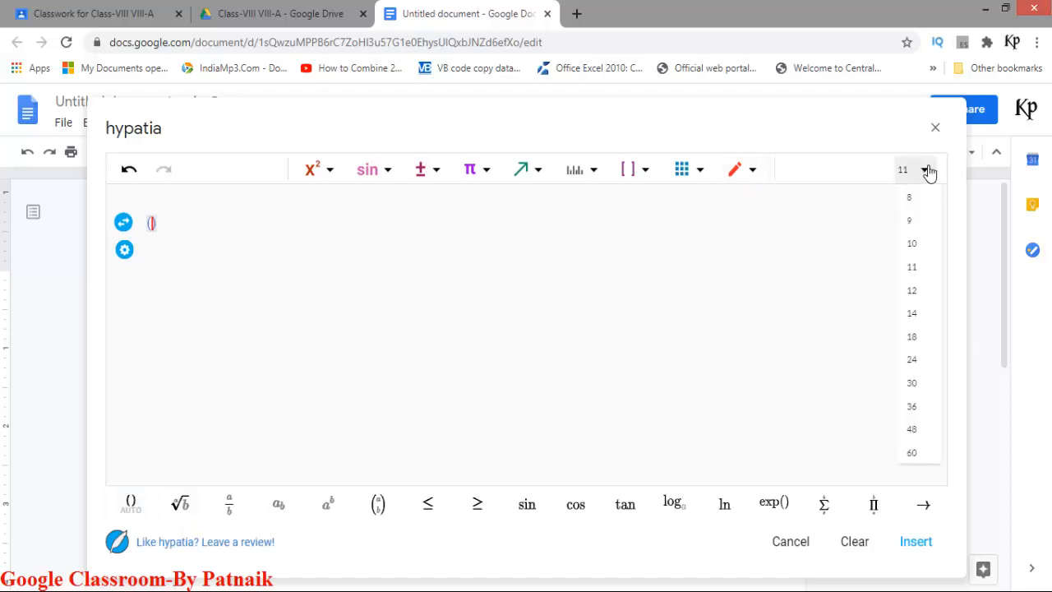
left_click(915, 314)
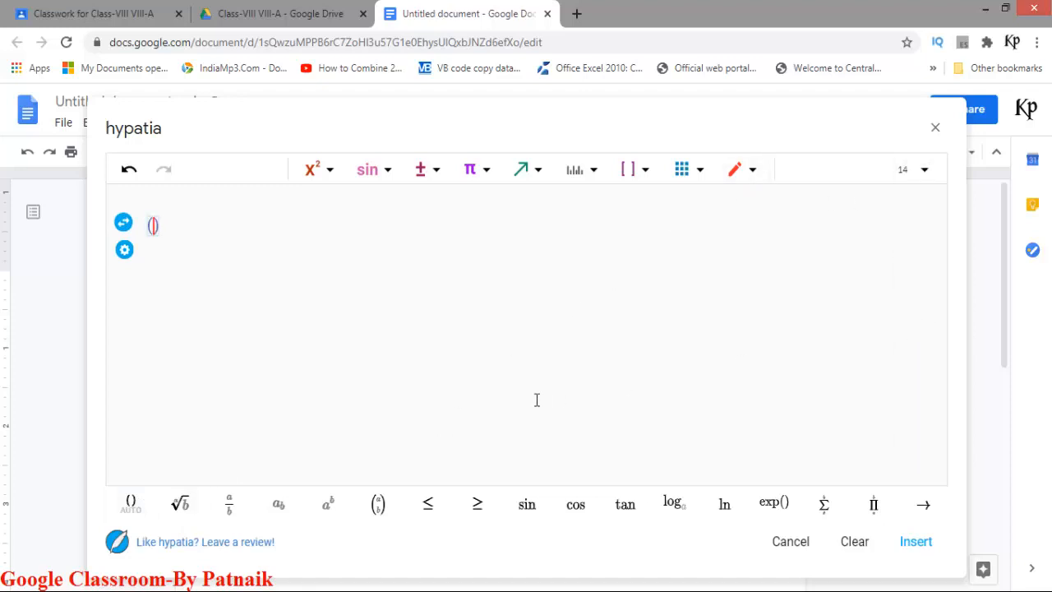
Complete the equation as (a+b) raised to the power 2 and insert it into the document
type("a+b")
key("Right")
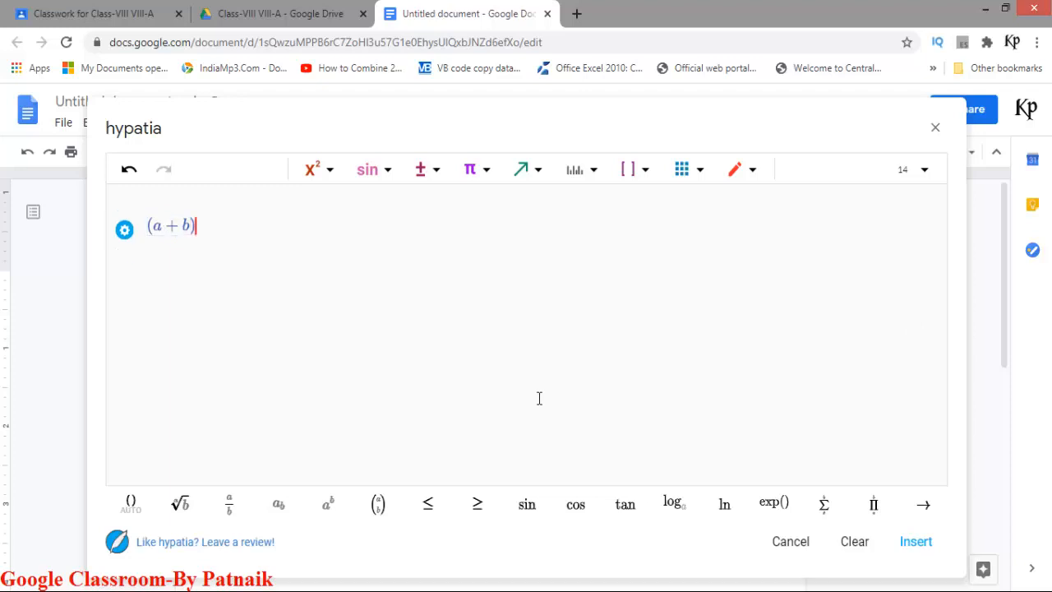
left_click(340, 506)
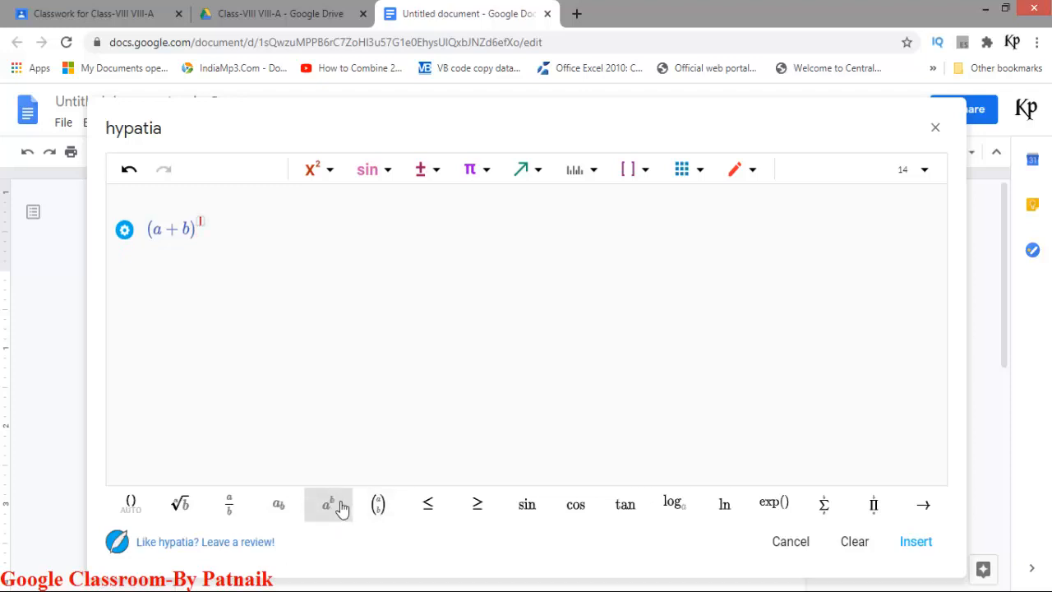
type("2")
left_click(920, 553)
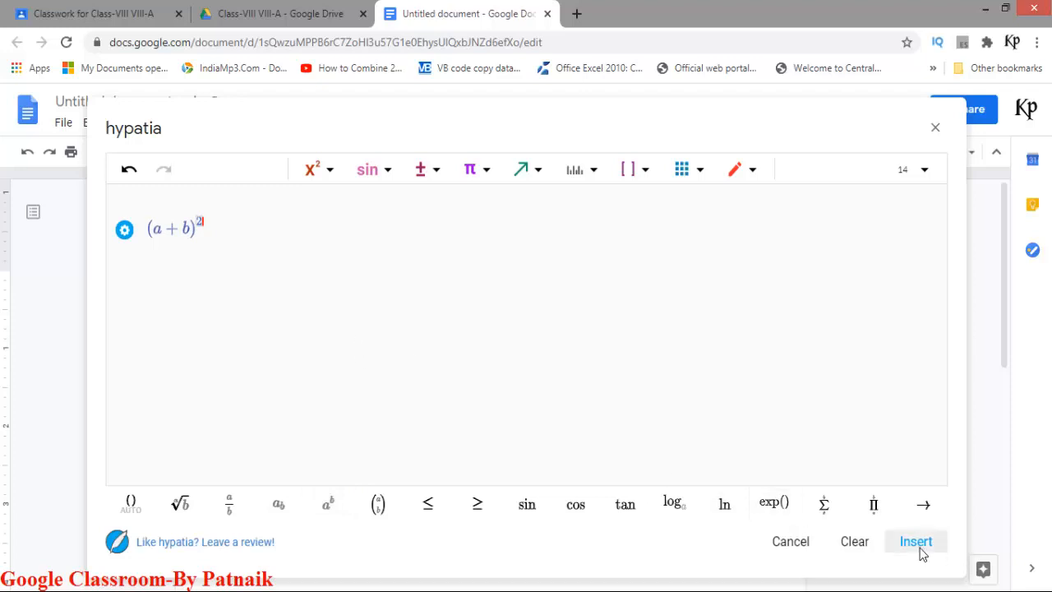
left_click(934, 127)
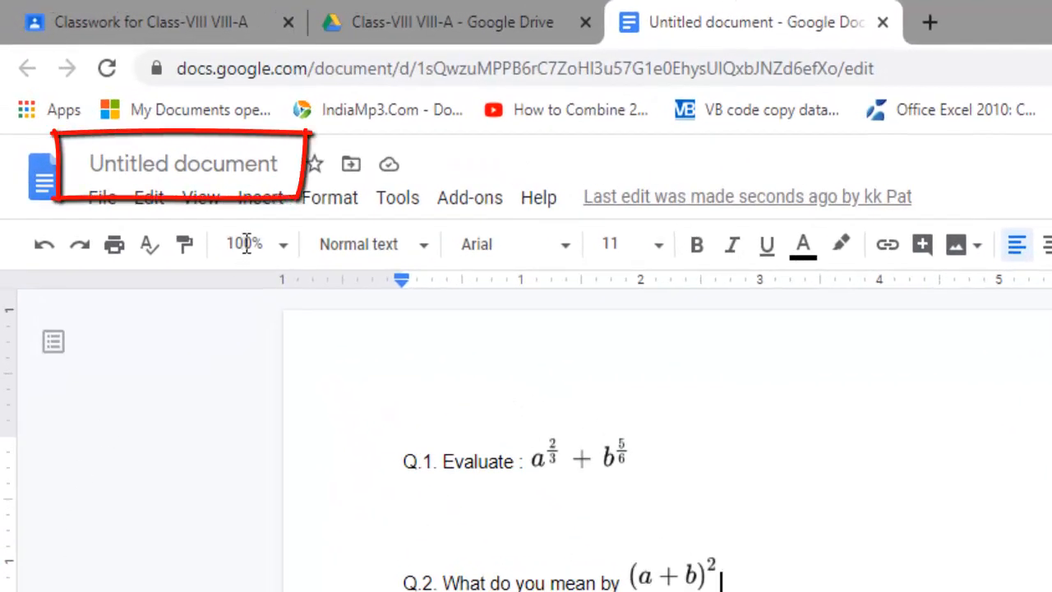
Rename the untitled document as "math worksheet"
left_click(251, 172)
type("Q")
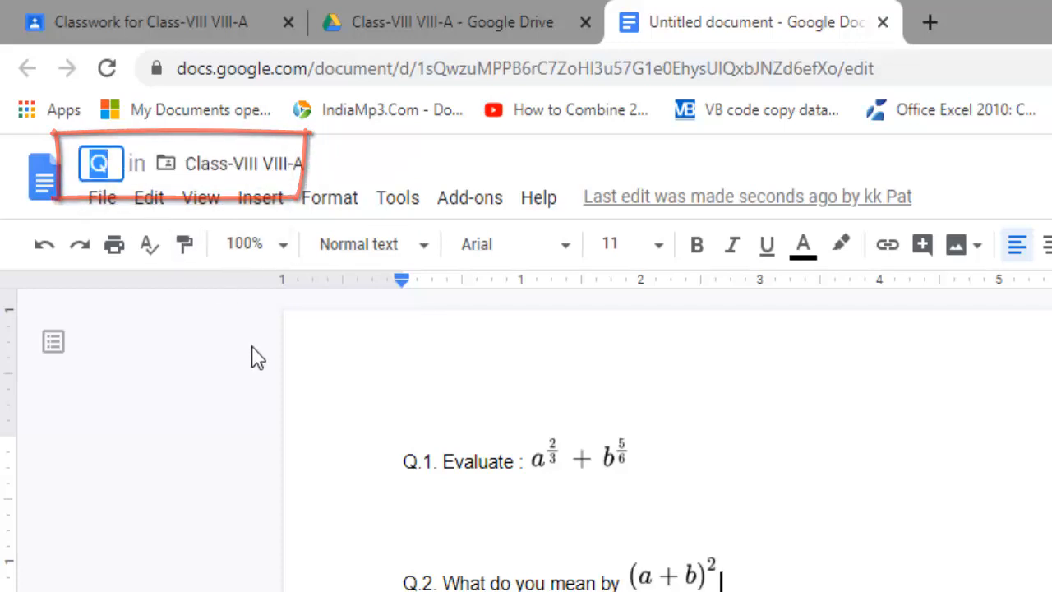
type("m")
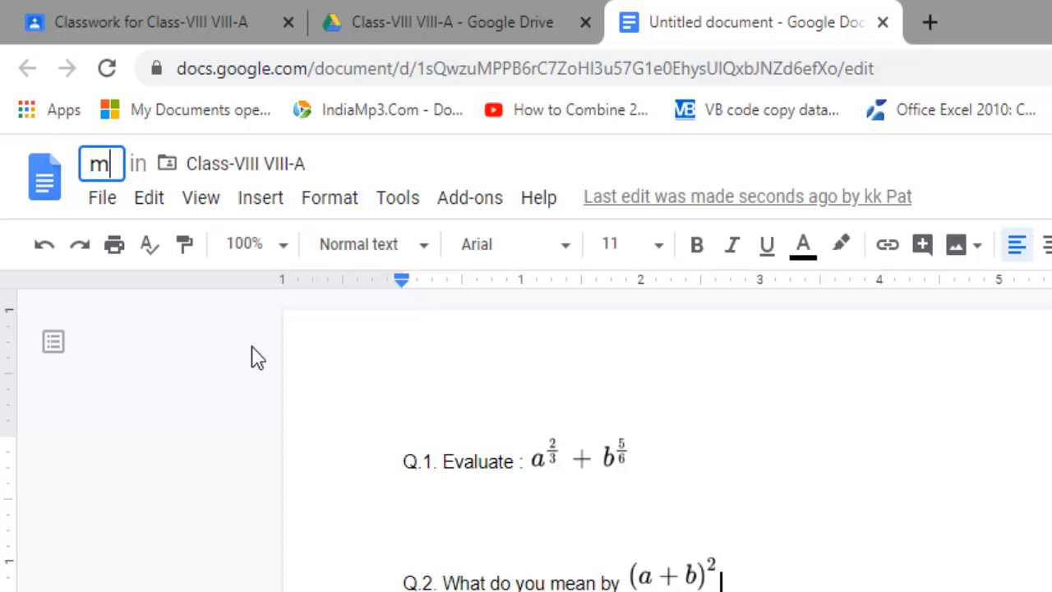
type("ath wor")
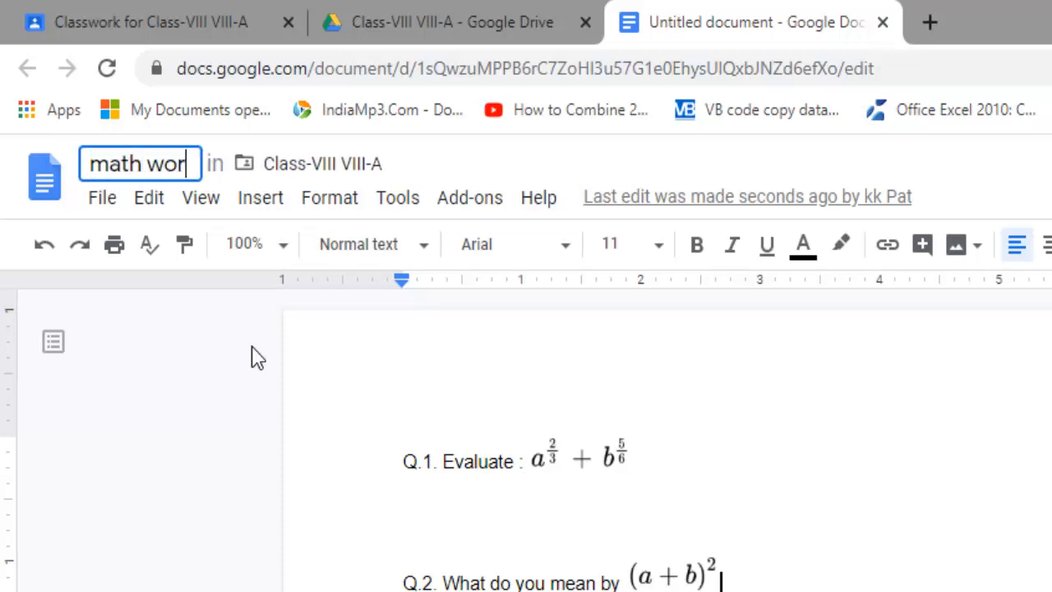
type("ksheet")
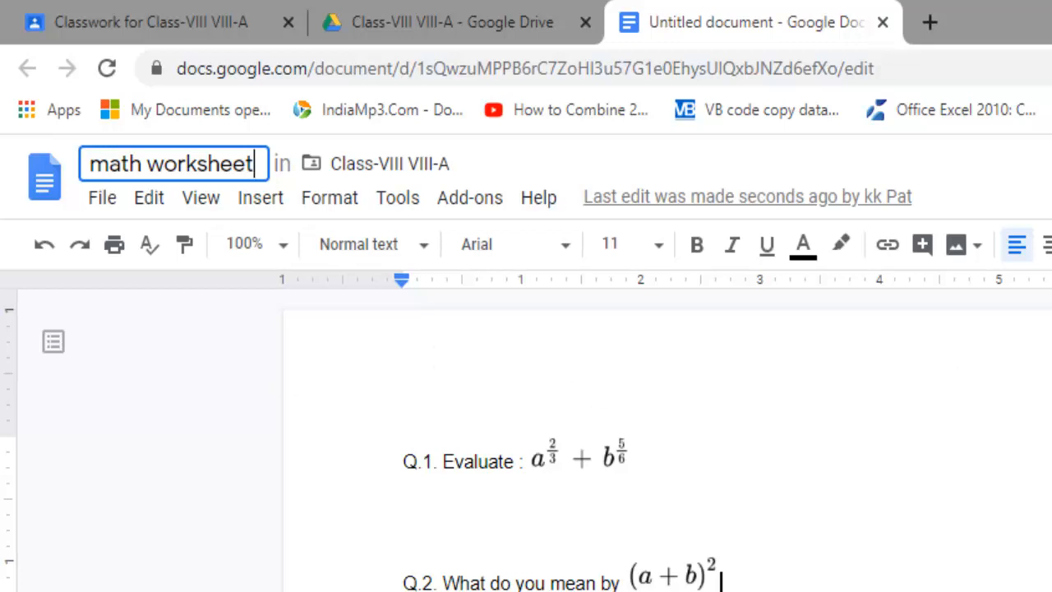
left_click(781, 534)
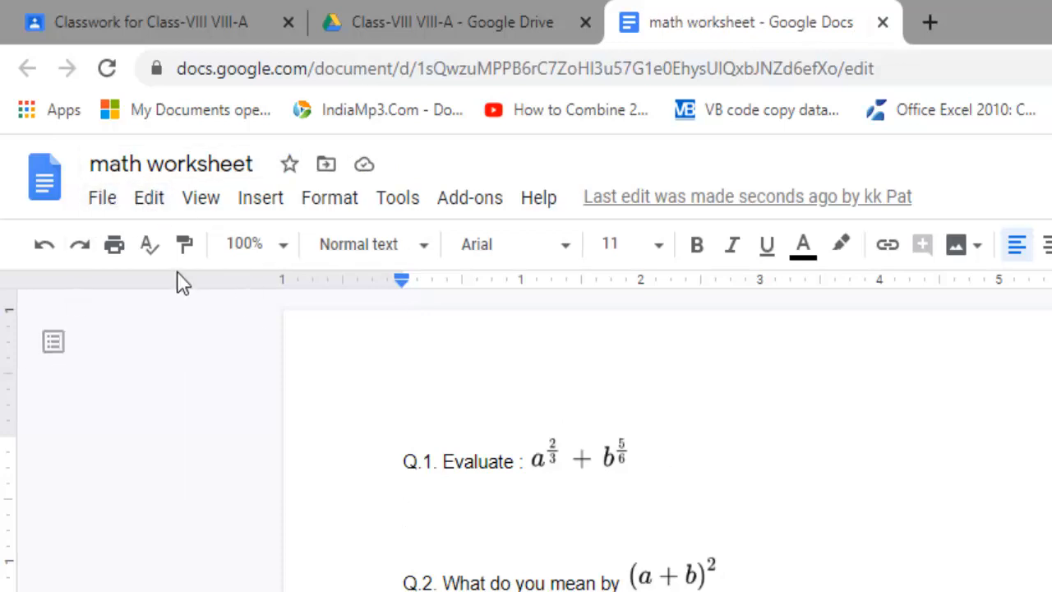
left_click(223, 211)
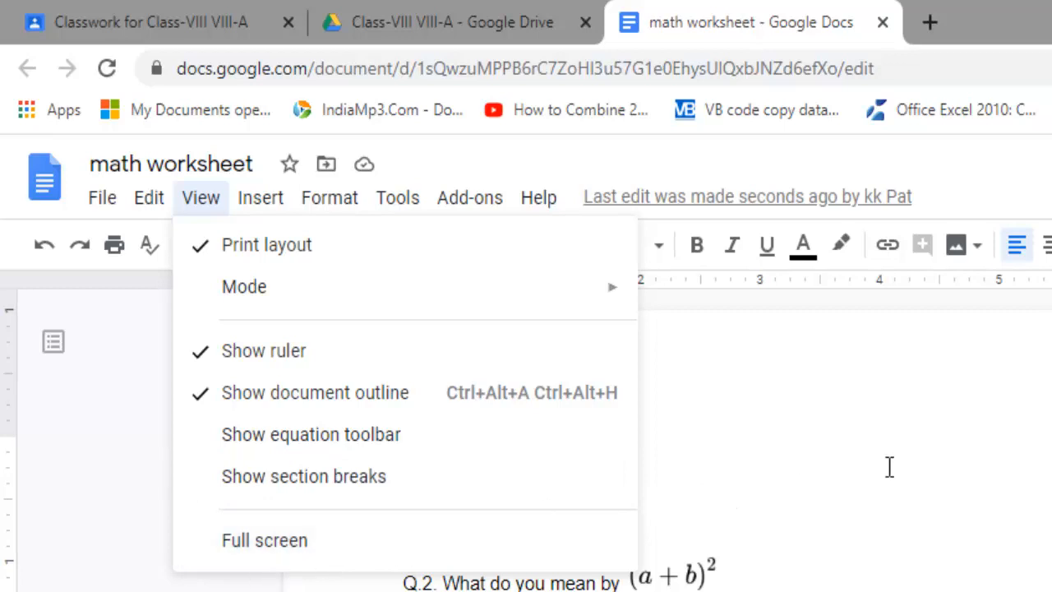
left_click(927, 465)
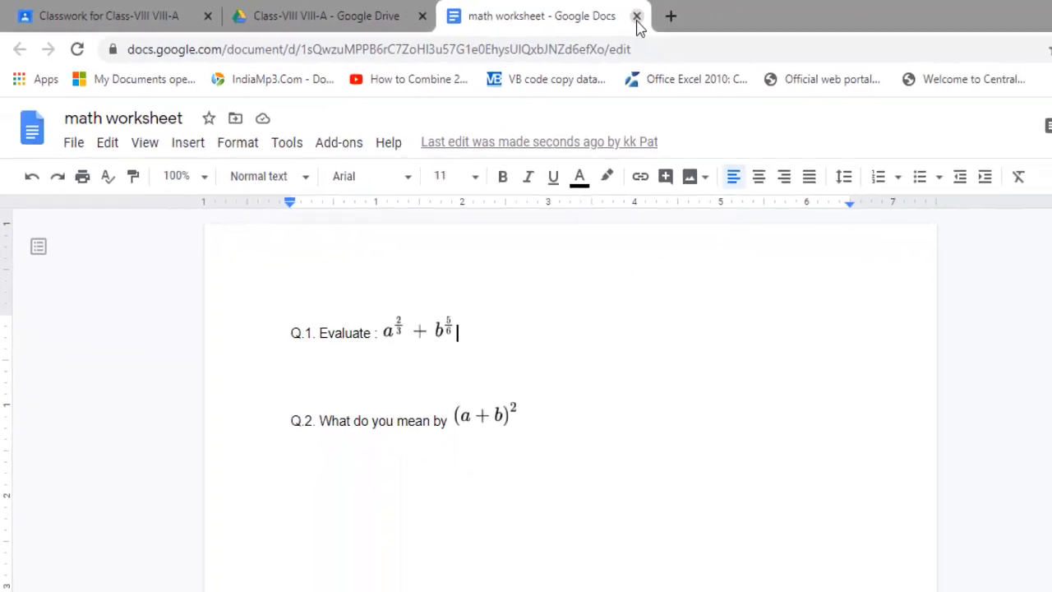
Close the document and the class Drive folder, and create a Google Classroom assignment titled "Math practice"
left_click(636, 17)
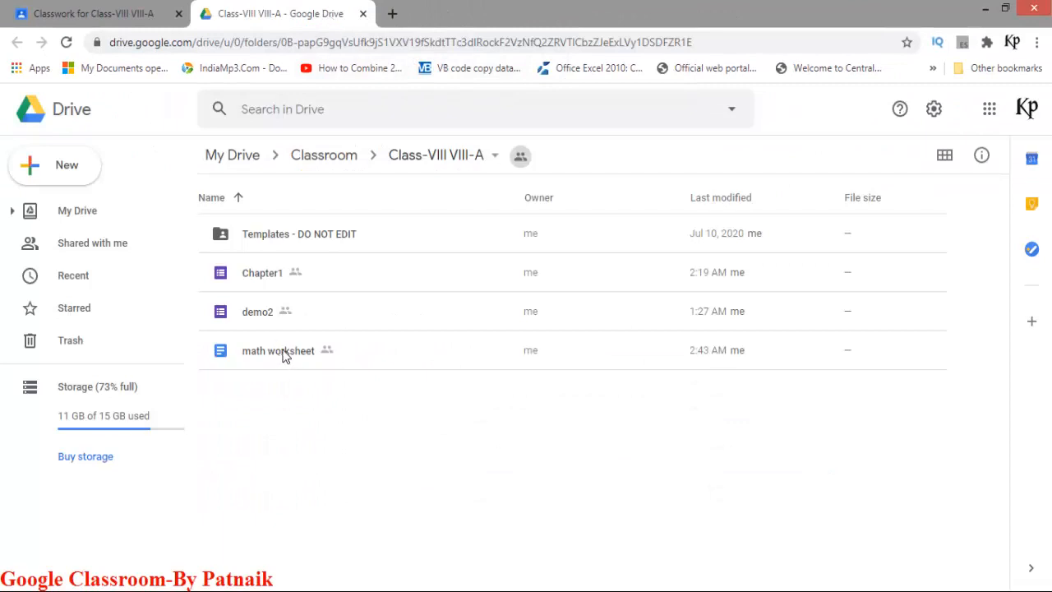
left_click(362, 16)
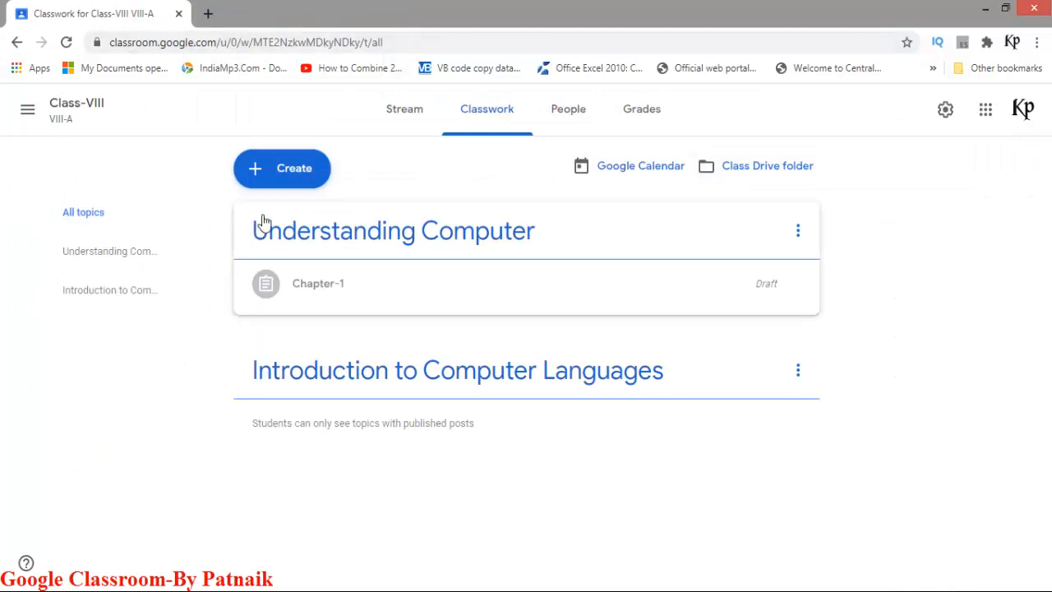
left_click(305, 173)
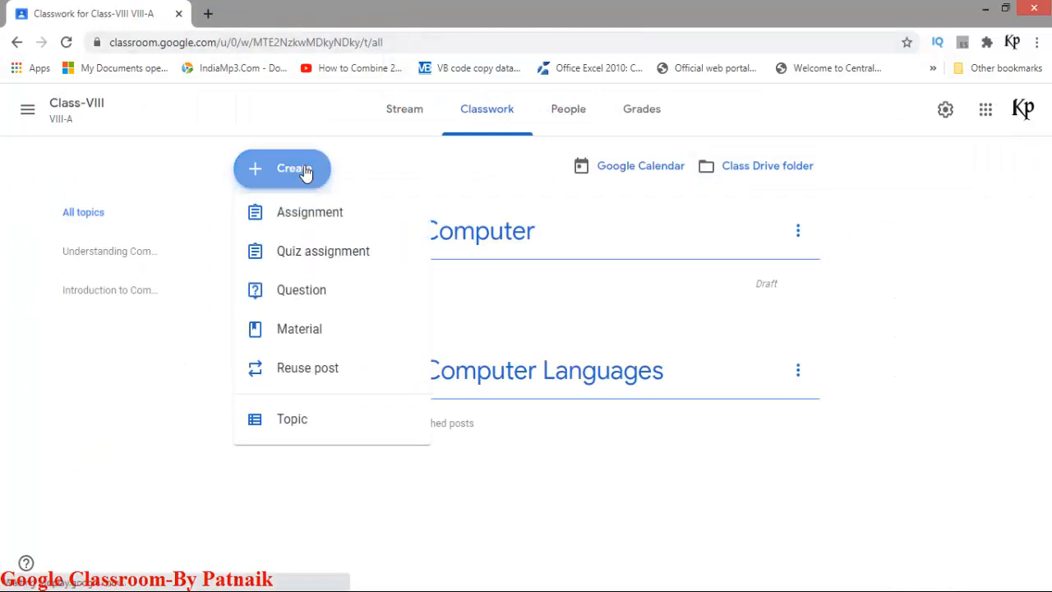
left_click(300, 222)
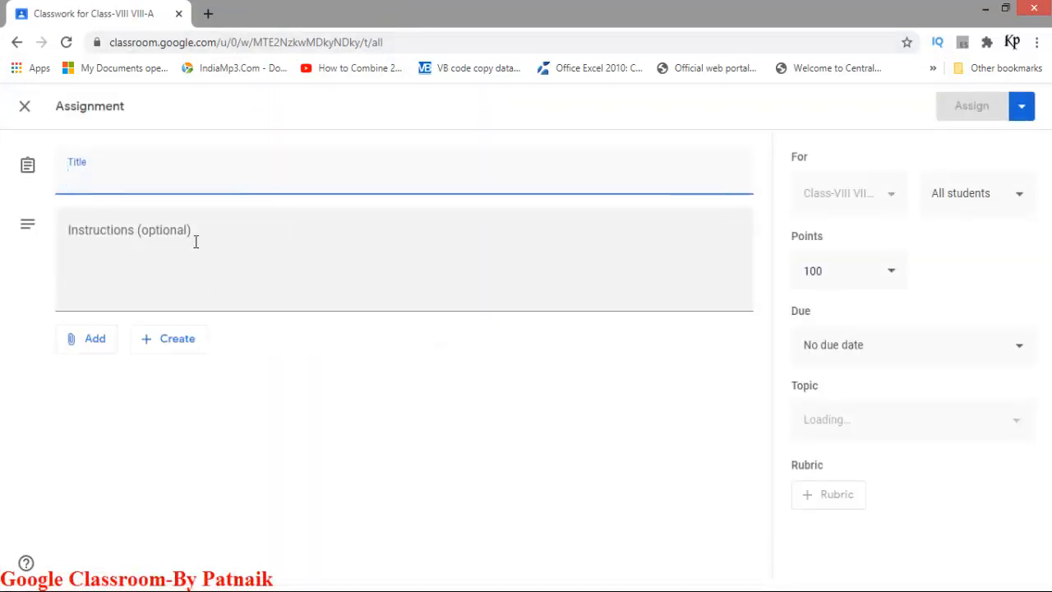
type("M")
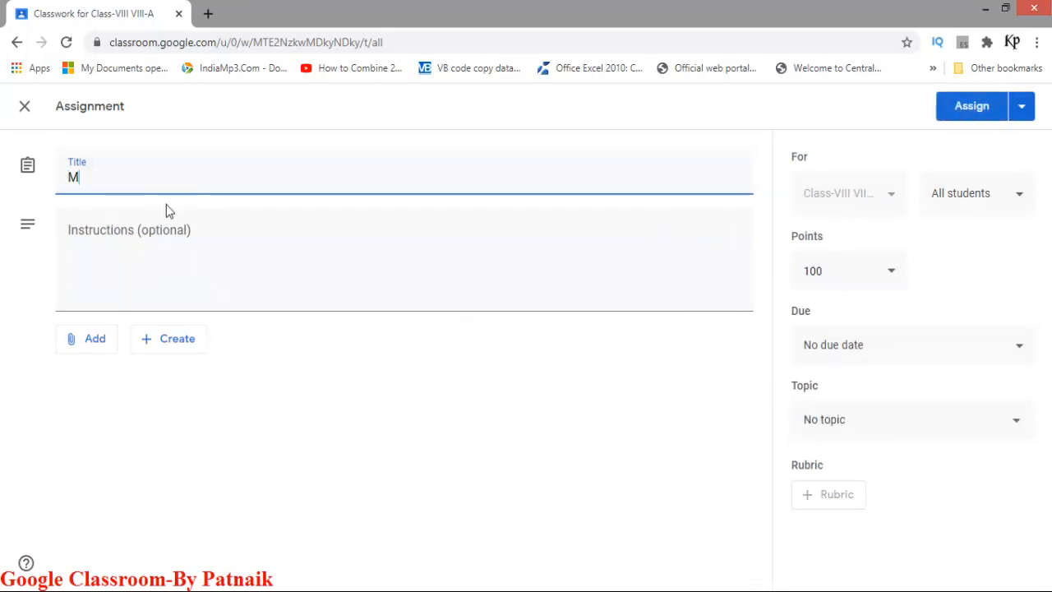
type("ath practice")
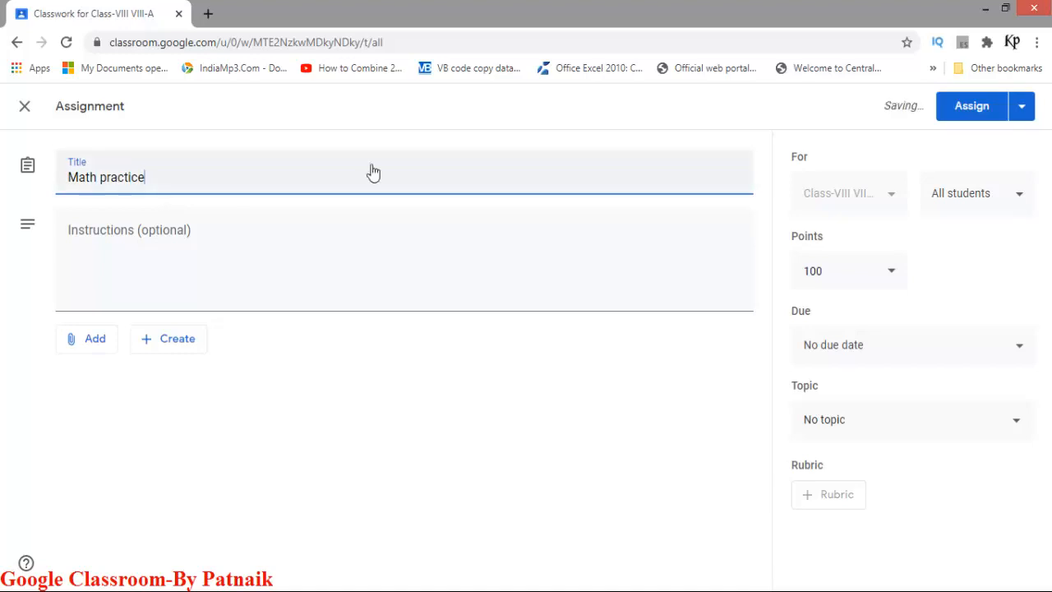
Attach the math worksheet document from Google Drive to the assignment
left_click(106, 340)
left_click(121, 373)
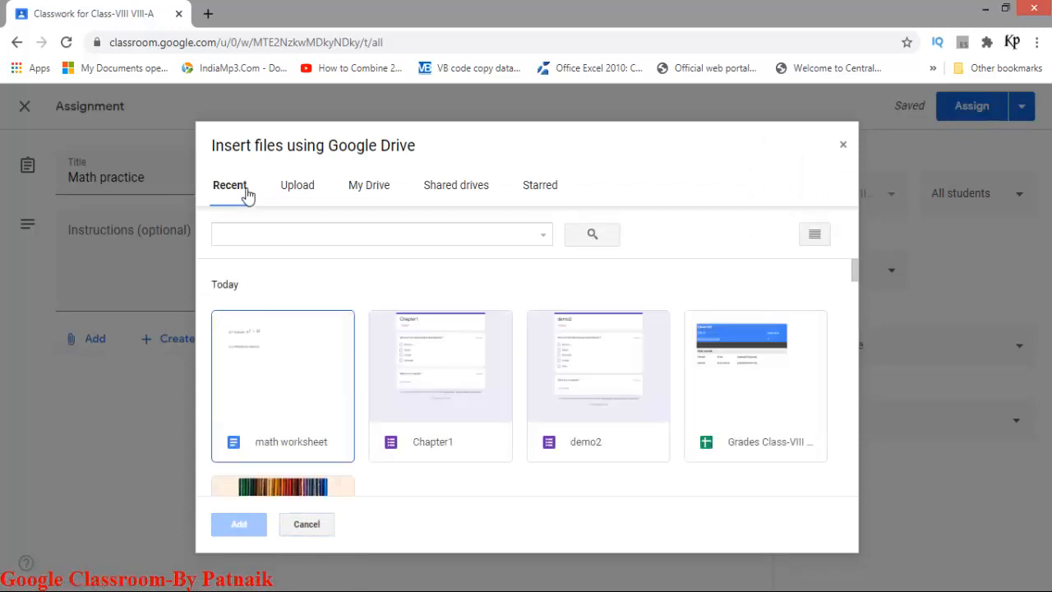
left_click(293, 379)
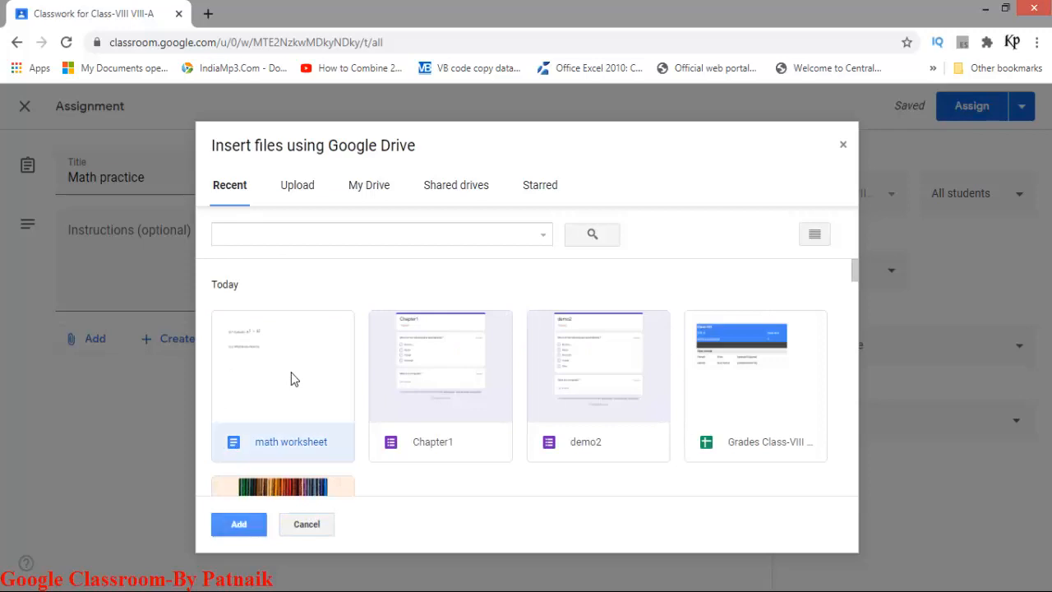
left_click(239, 522)
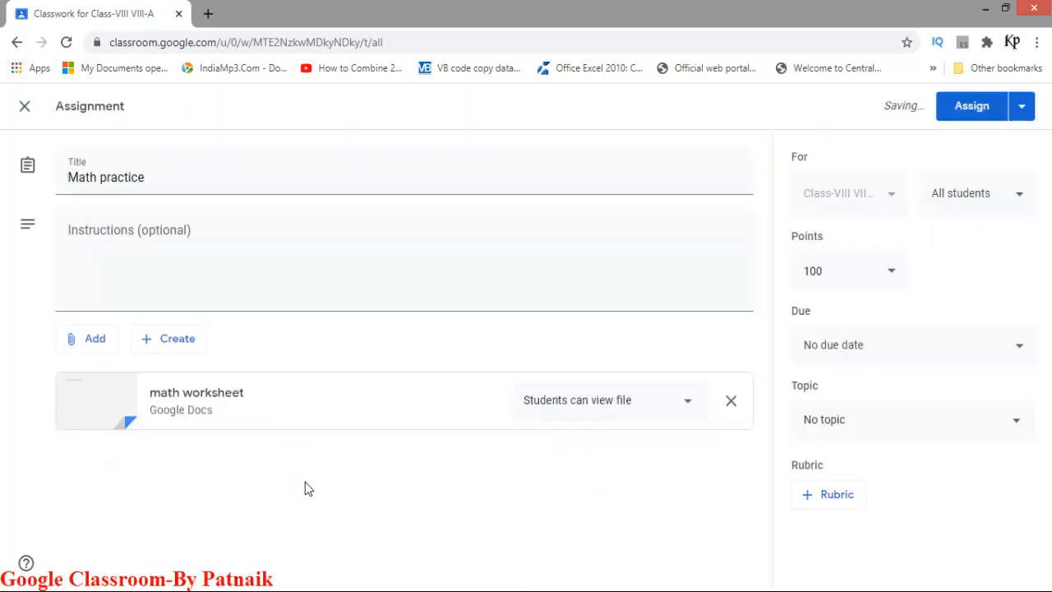
Put the assignment under the topic Understanding Computer and assign it to all students
left_click(1017, 423)
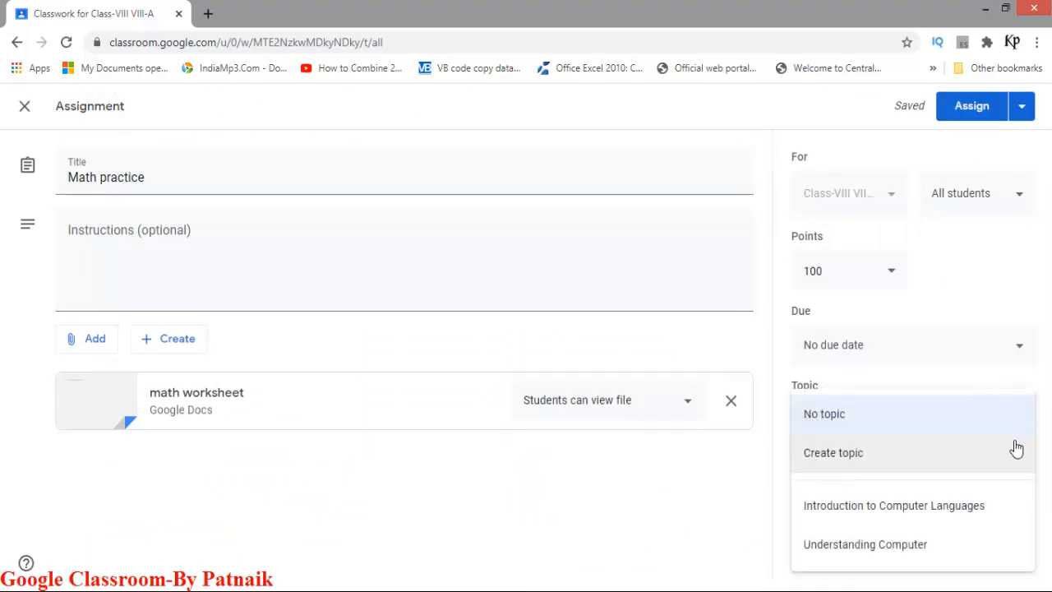
left_click(884, 552)
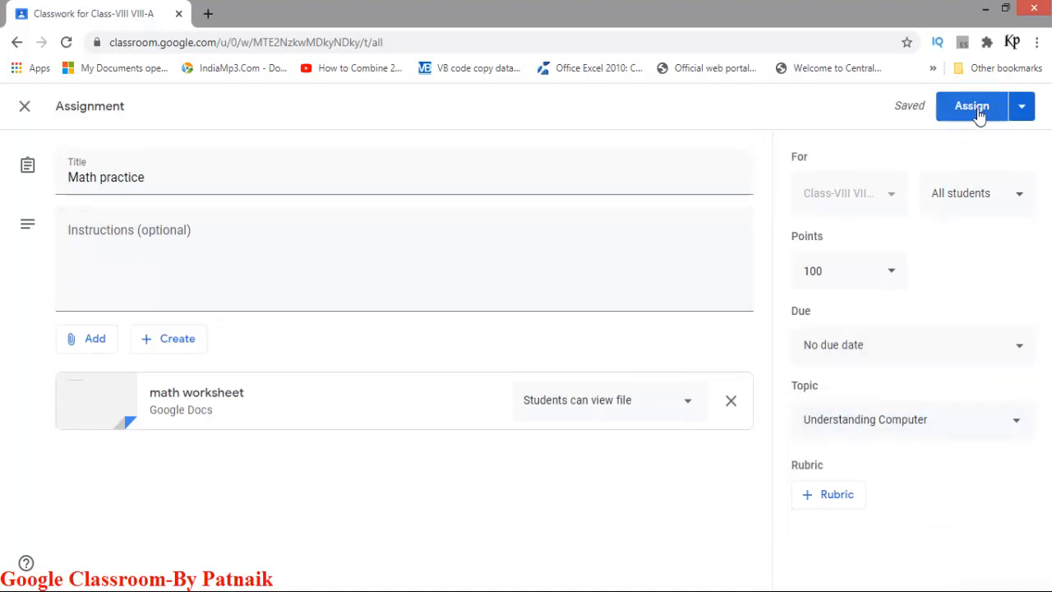
left_click(1021, 108)
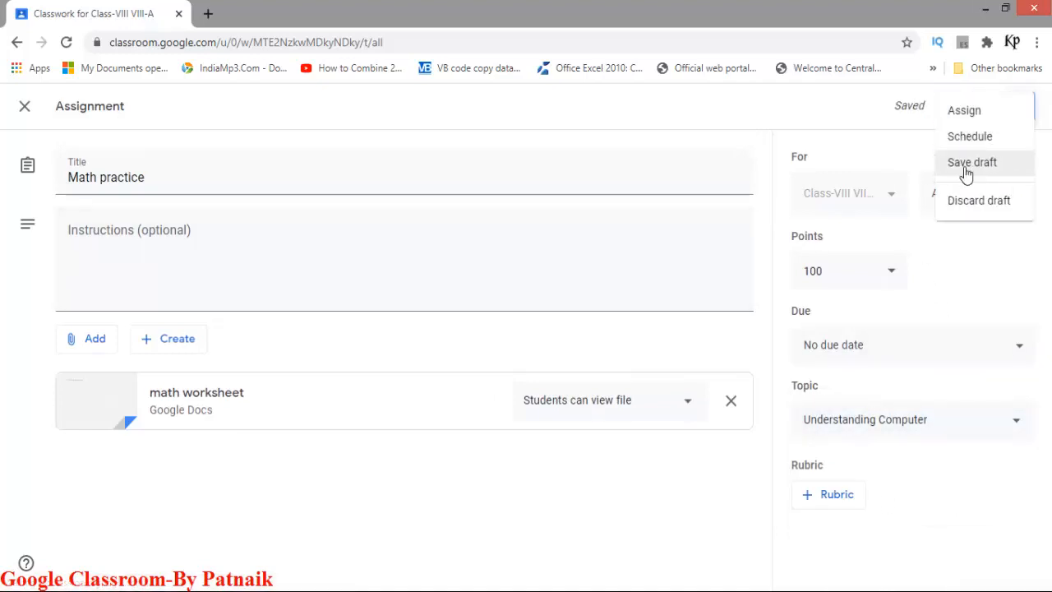
left_click(982, 115)
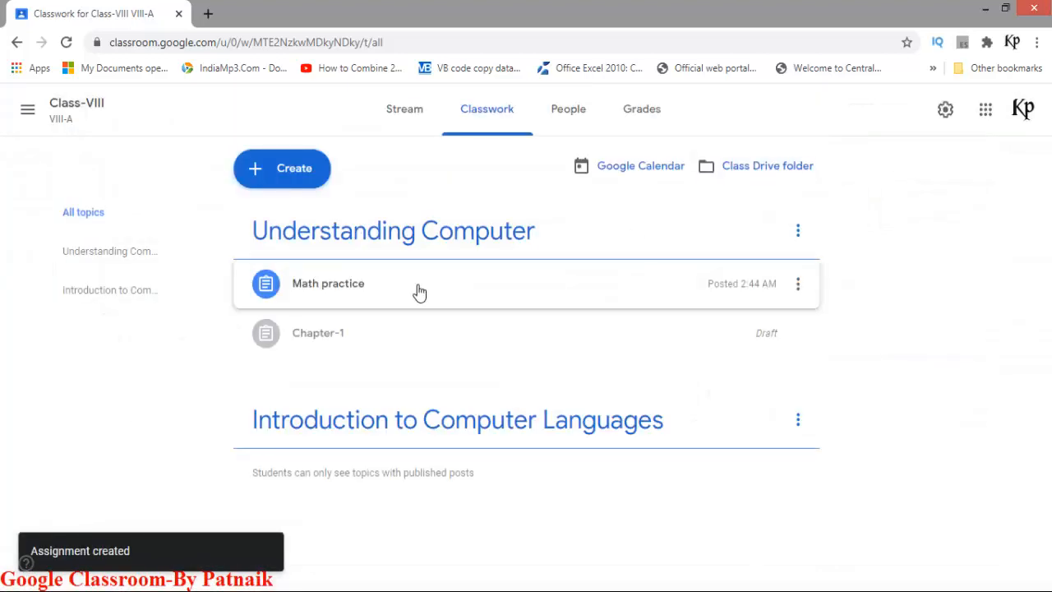
Expand the posted Math practice assignment and open its attached math worksheet for review
left_click(372, 287)
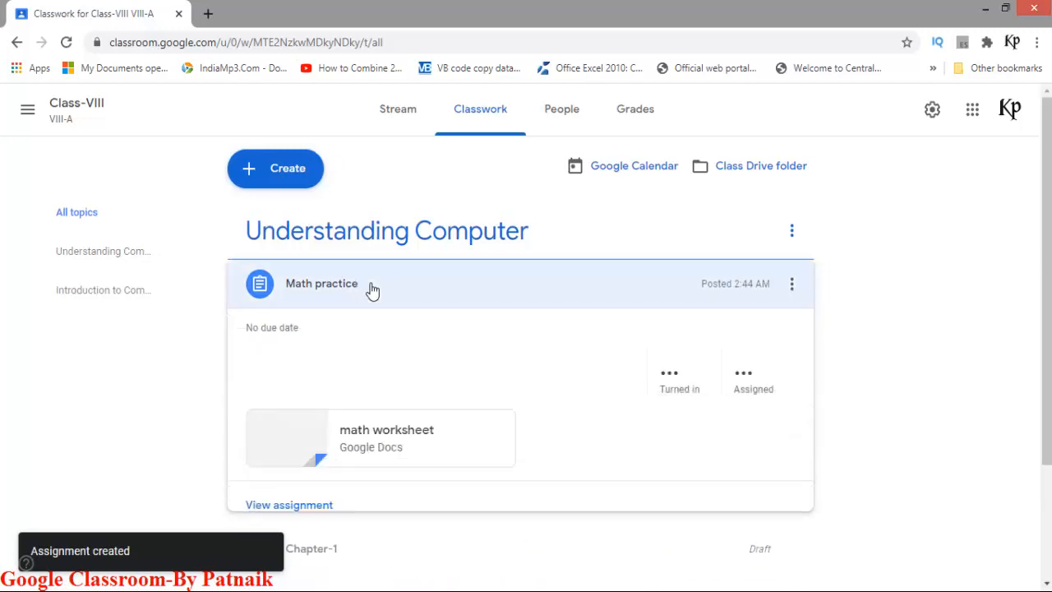
left_click(374, 445)
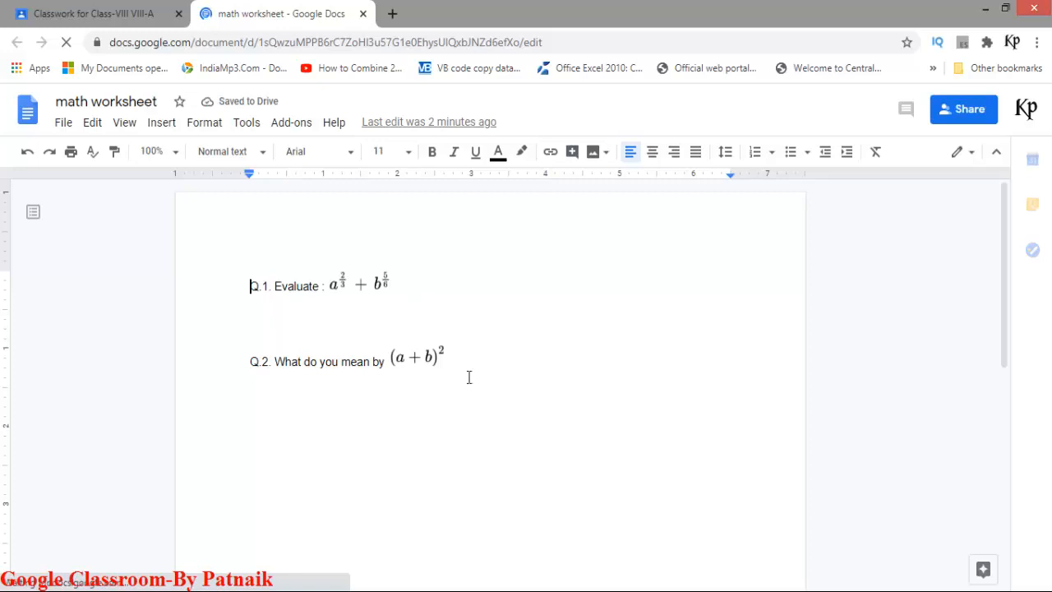
Add an empty line below the Q.1 equation, enter the test text "hkhk" on it and delete that text
left_click(448, 289)
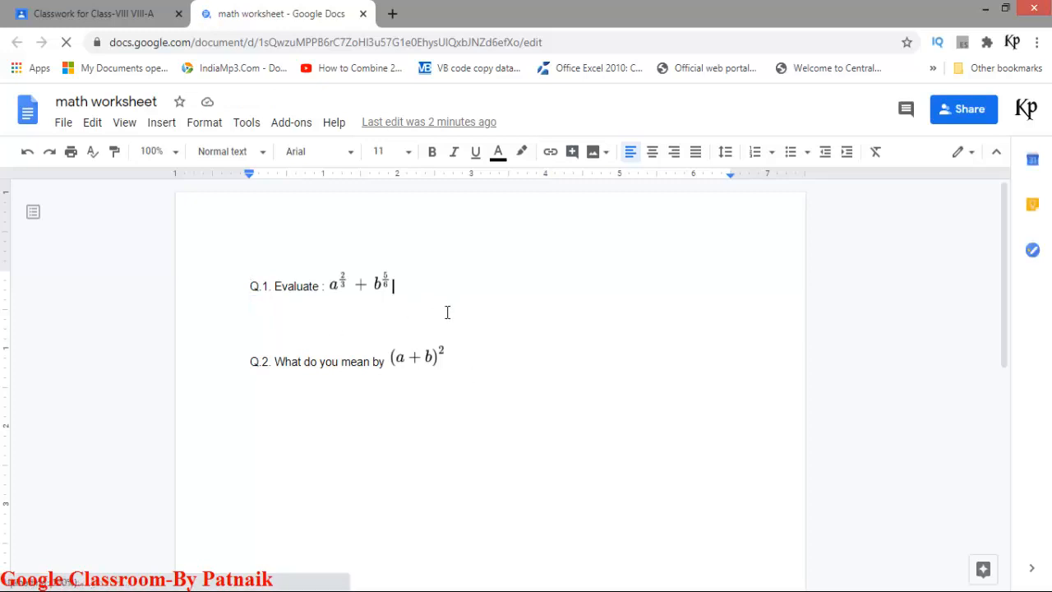
key("Return")
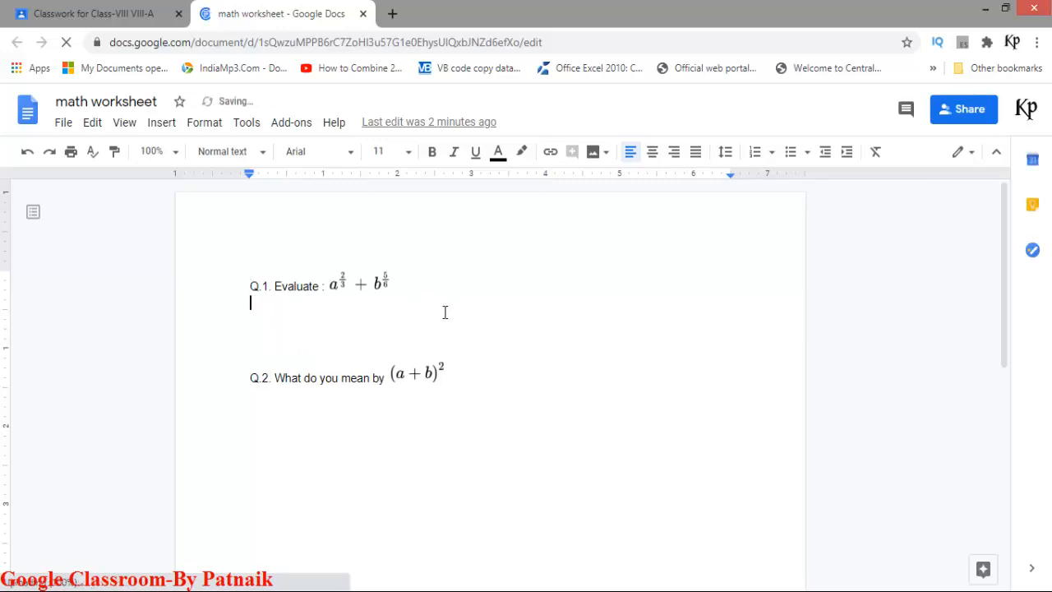
type("hkhk")
key("BackSpace")
key("BackSpace")
key("BackSpace")
key("BackSpace")
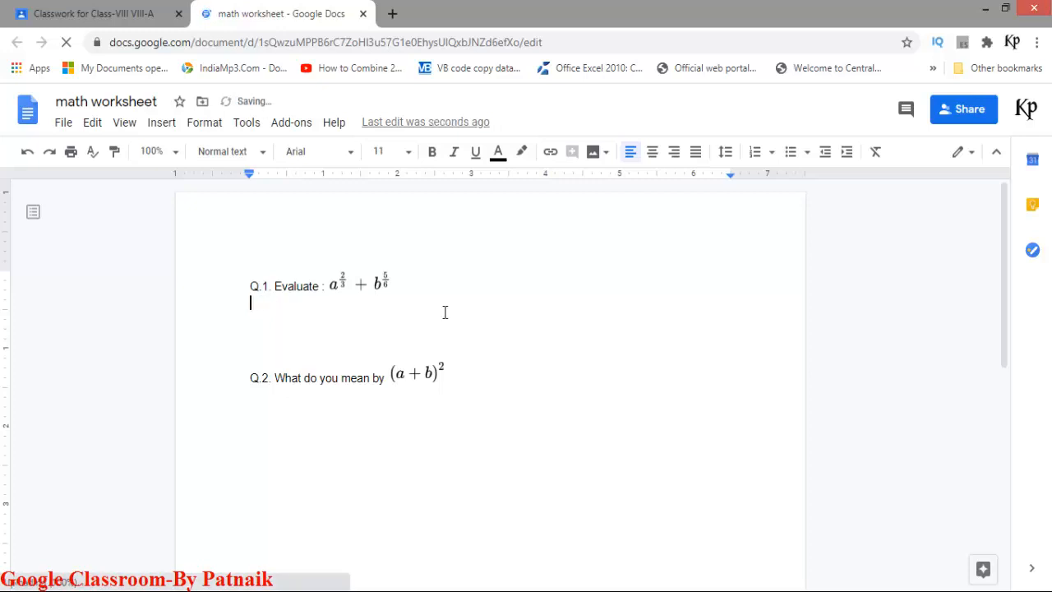
Look over the rest of the math worksheet and close the document
scroll(572, 401, "down", 10)
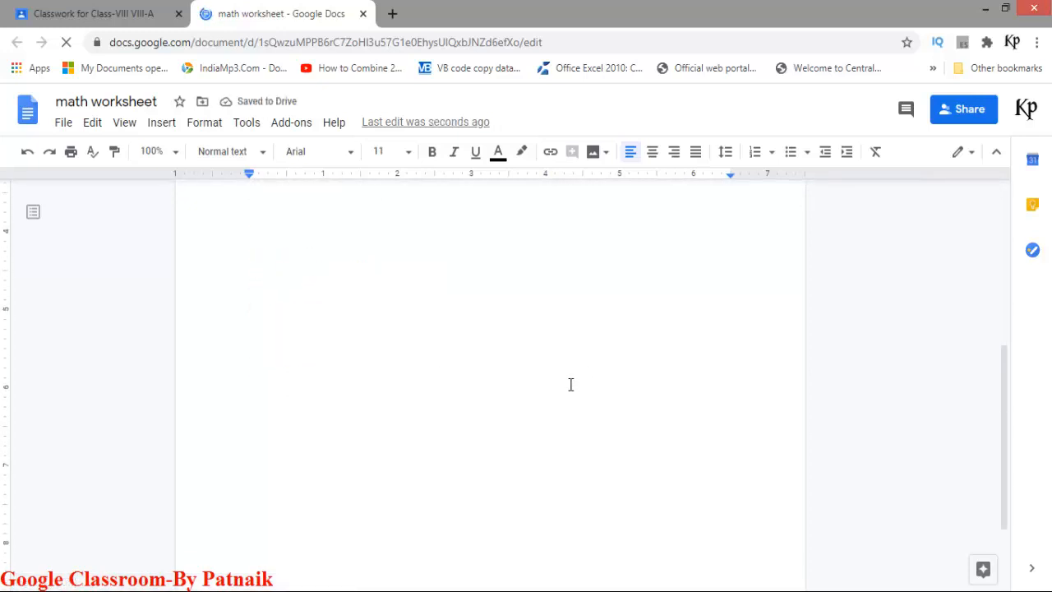
scroll(569, 381, "up", 10)
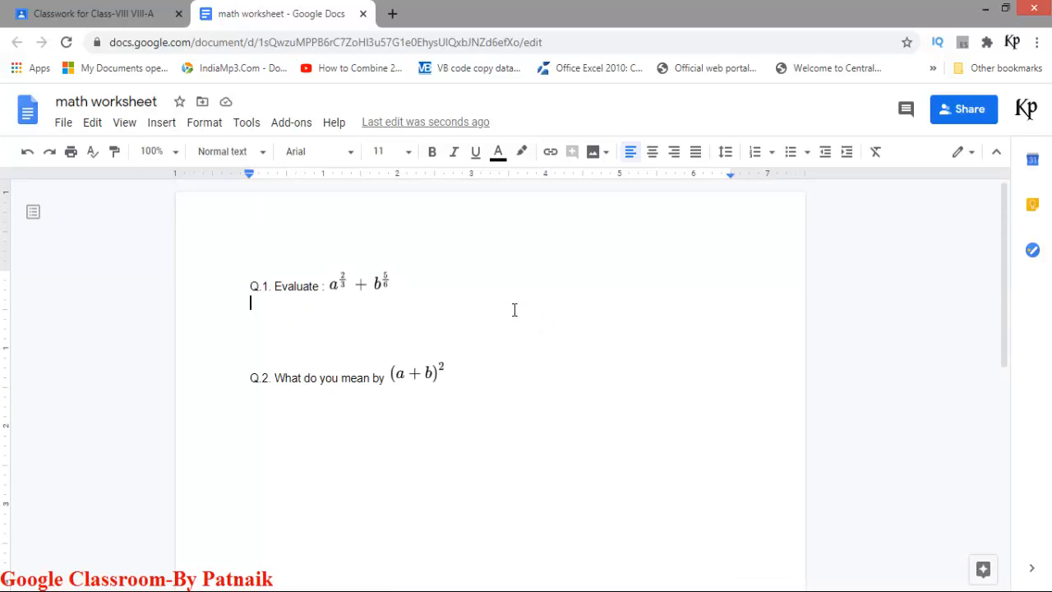
left_click(362, 13)
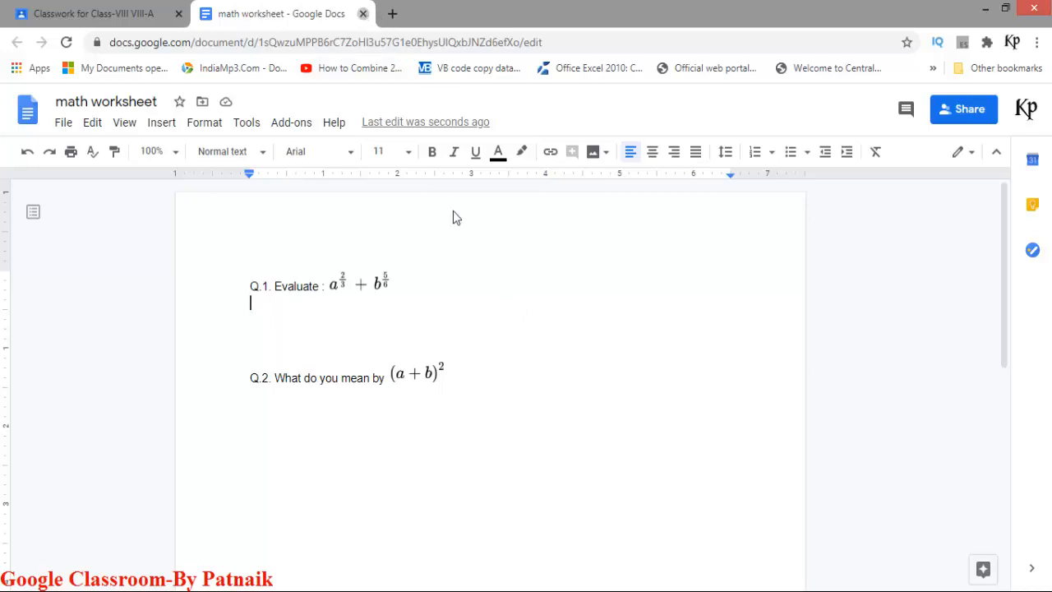